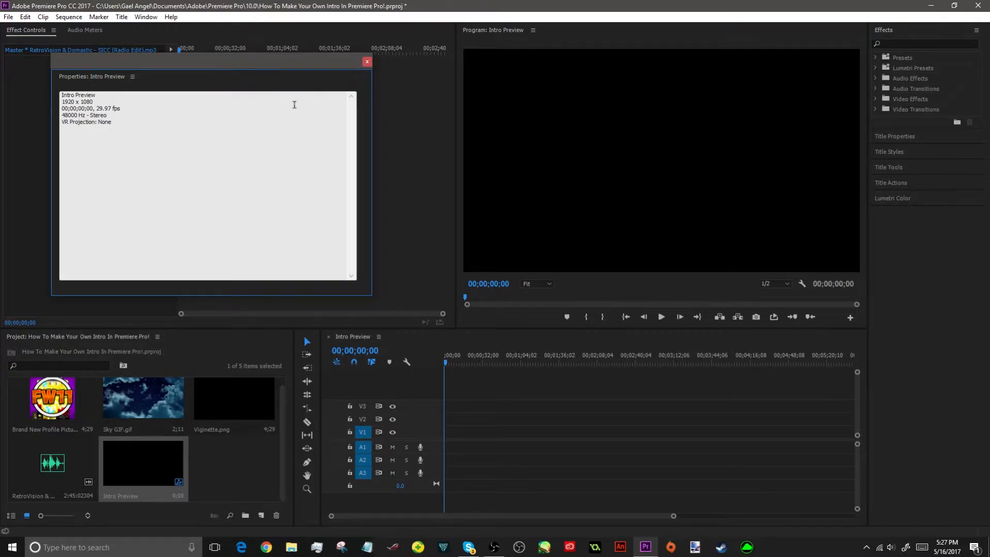
Close the properties window and open the sequence settings of the Intro Preview sequence
left_click(367, 62)
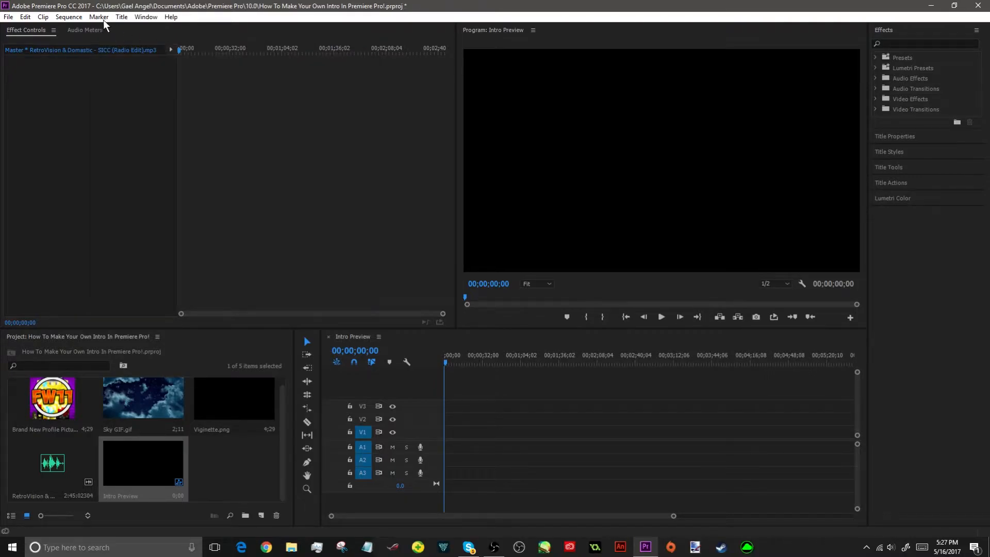
left_click(75, 17)
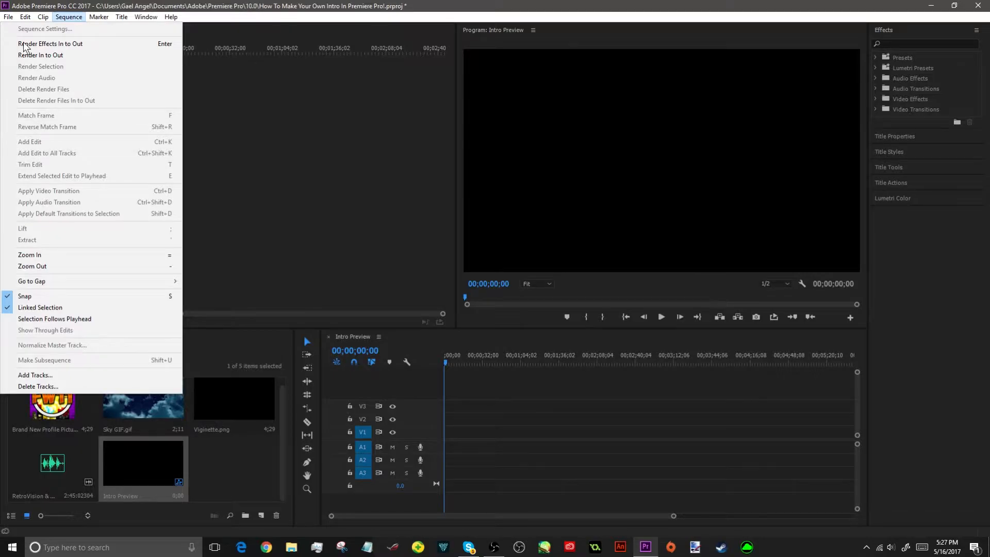
key("Left")
left_click(123, 478)
left_click(69, 17)
left_click(52, 34)
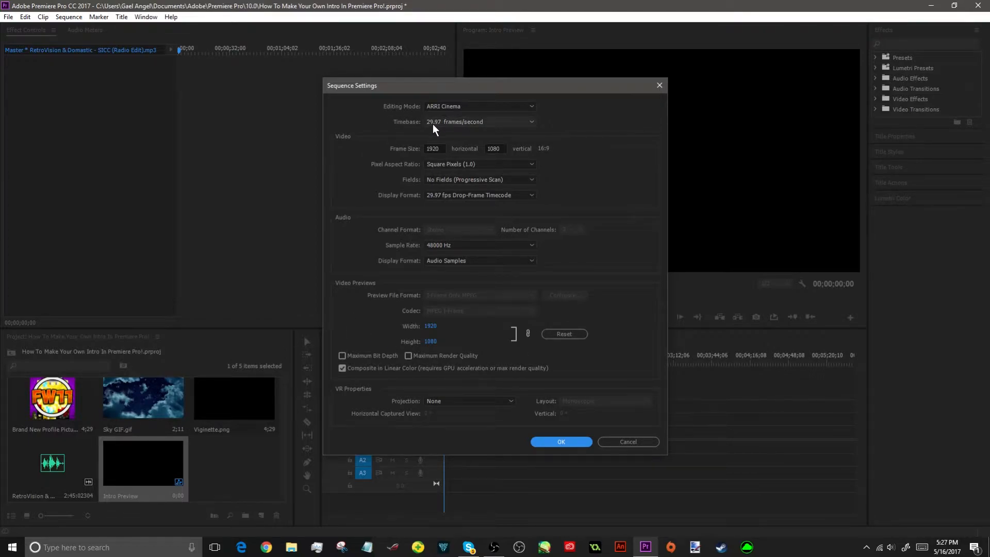
Review the timebase and display format options in the sequence settings, then accept the settings at 29.97 frames/second
left_click(453, 122)
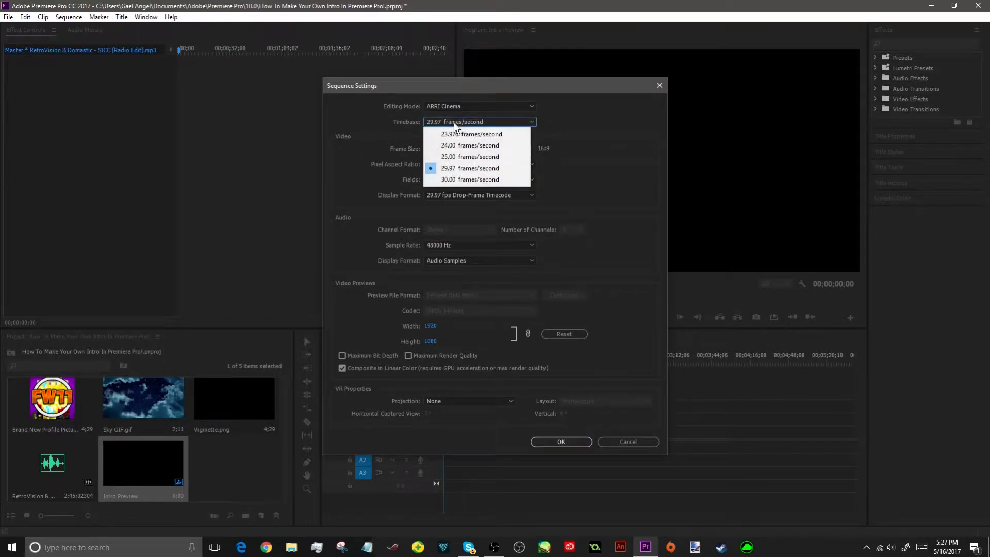
left_click(564, 181)
left_click(497, 200)
left_click(499, 196)
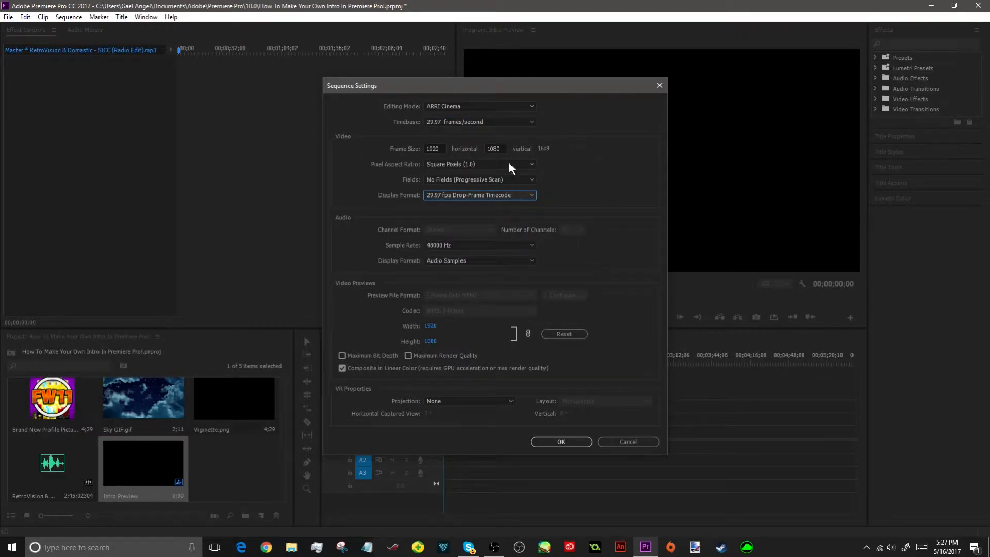
left_click(449, 122)
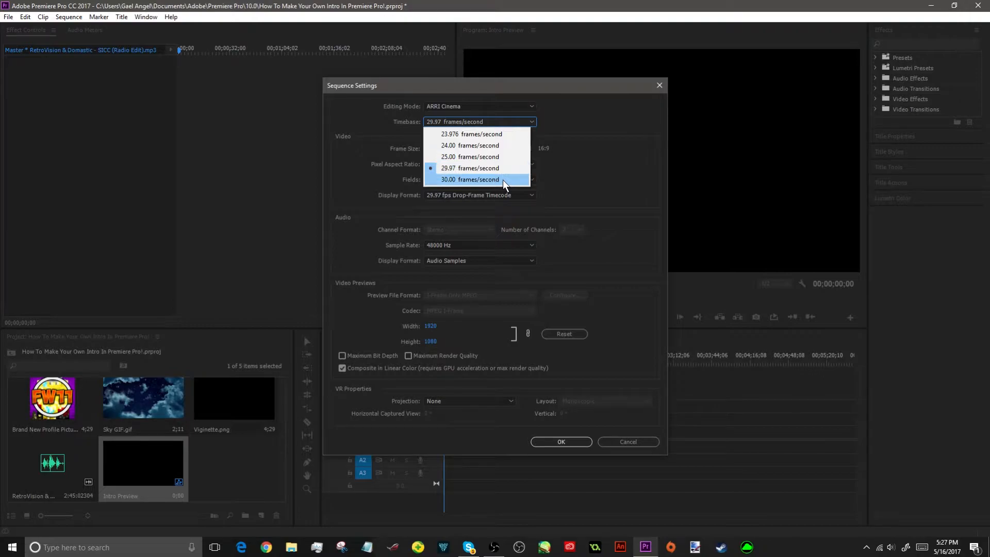
left_click(503, 166)
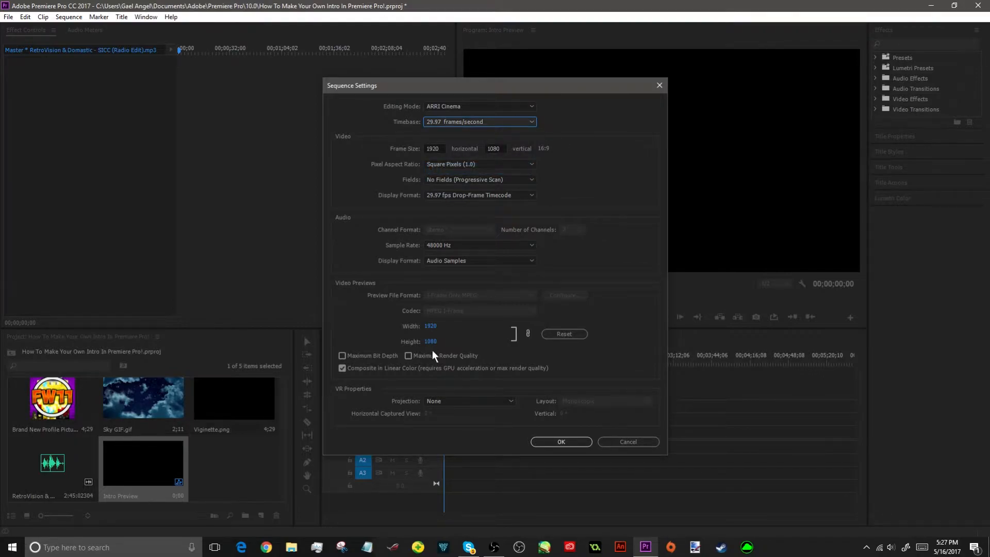
left_click(450, 124)
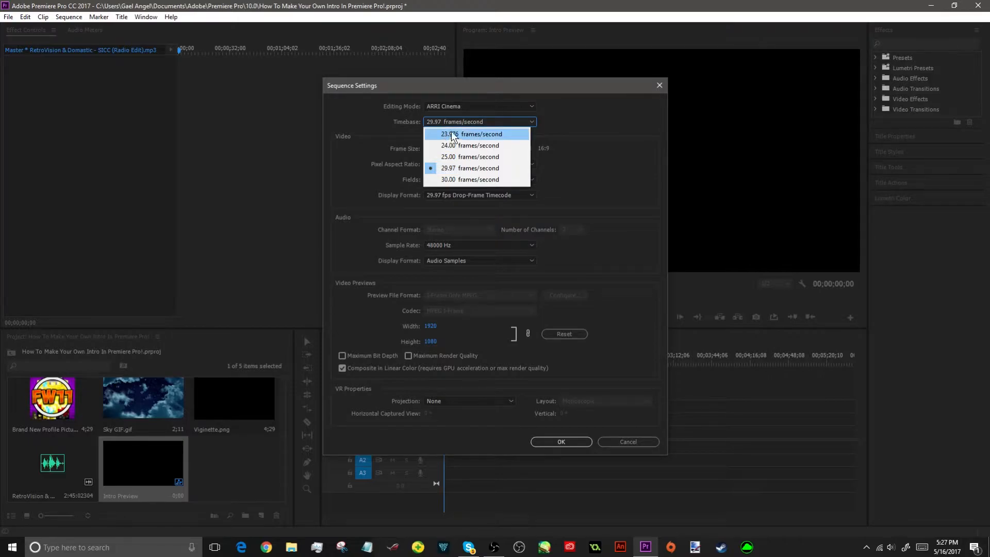
left_click(476, 120)
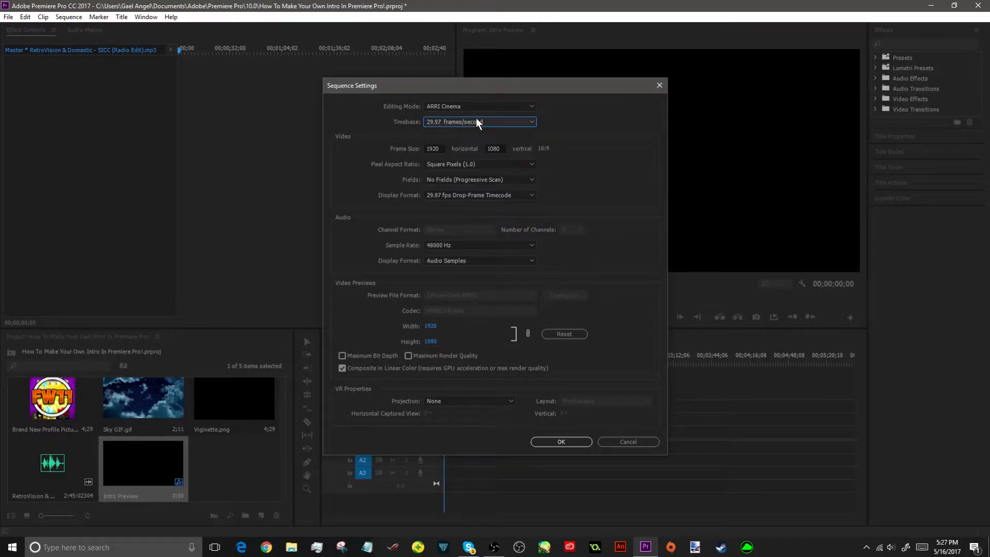
left_click(556, 441)
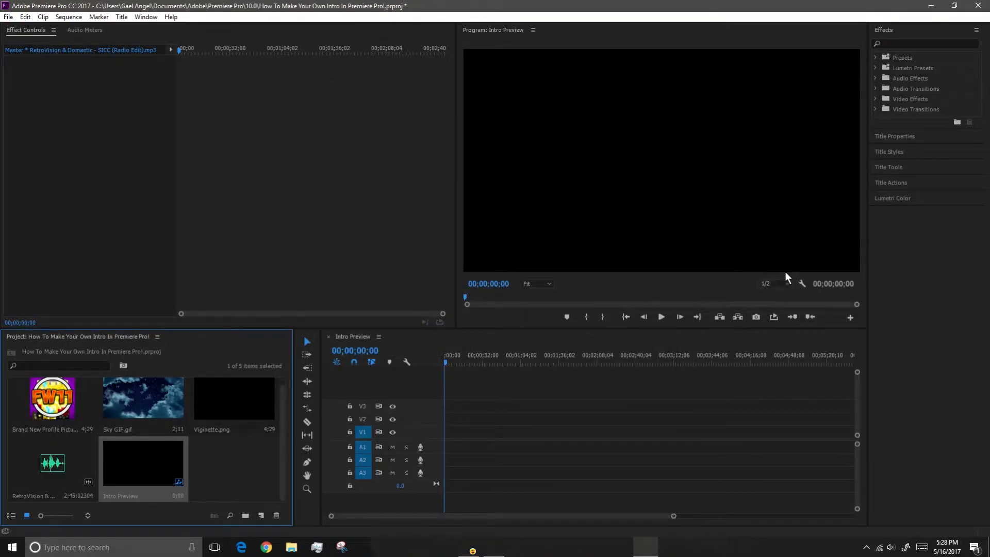
Review the playback resolution choices of the program monitor, leaving it at 1/2
left_click(772, 285)
left_click(769, 283)
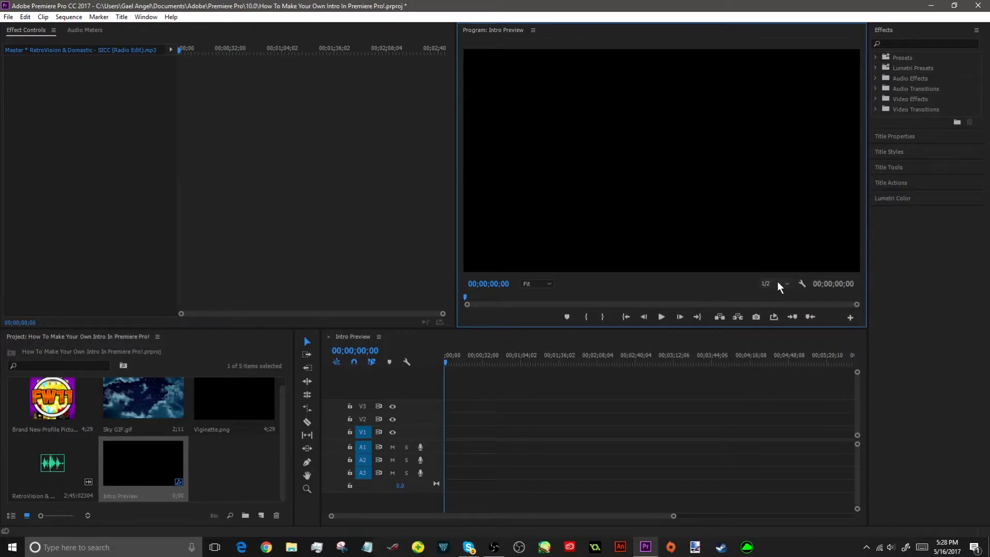
left_click(778, 283)
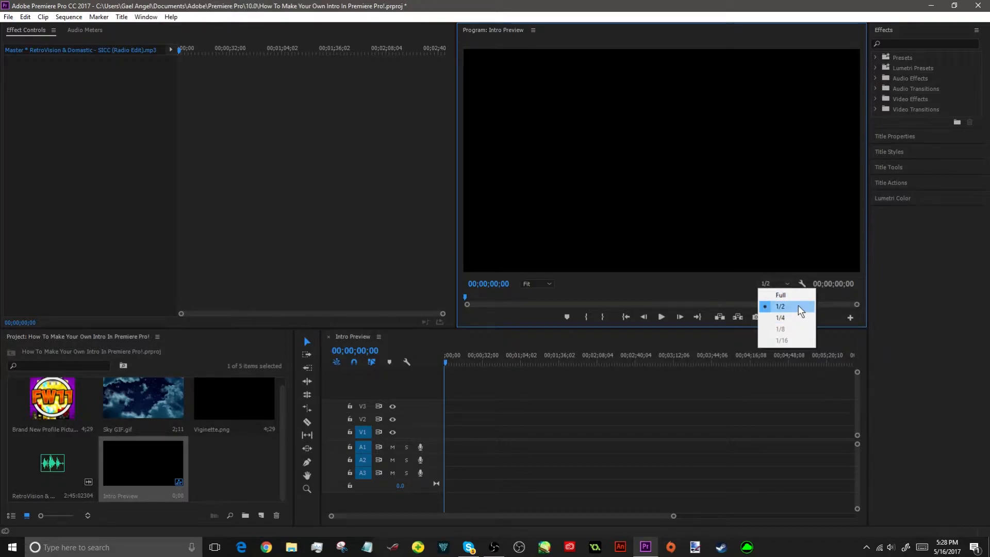
left_click(781, 285)
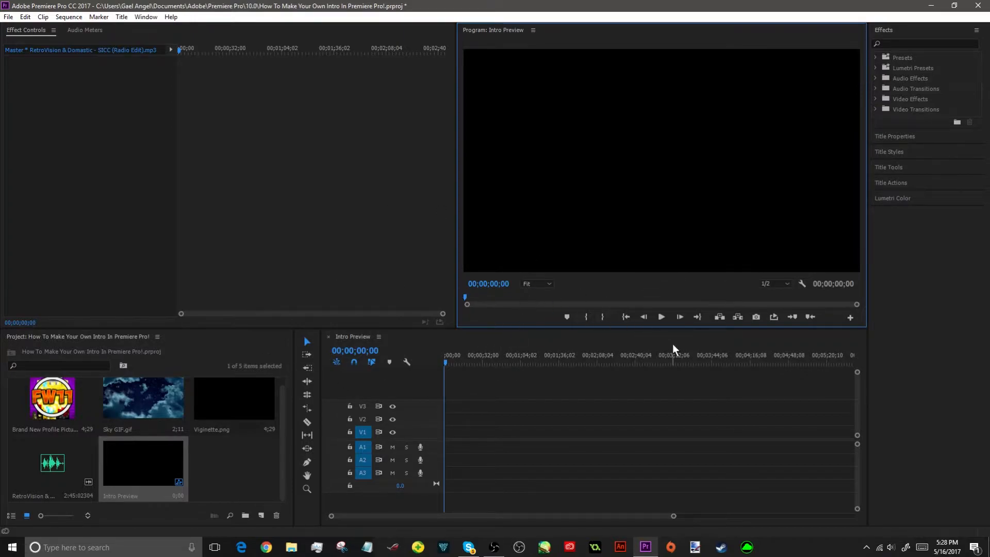
left_click(782, 285)
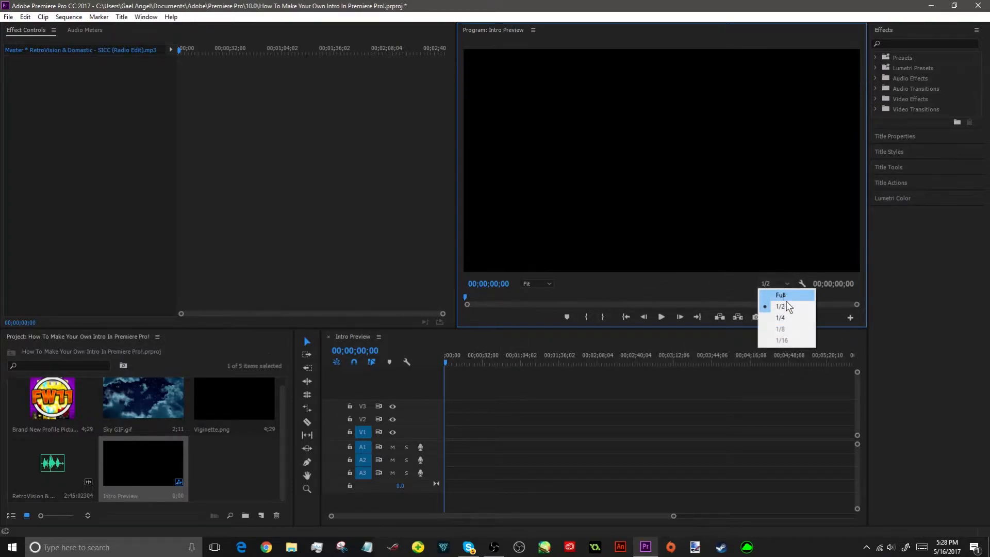
left_click(780, 283)
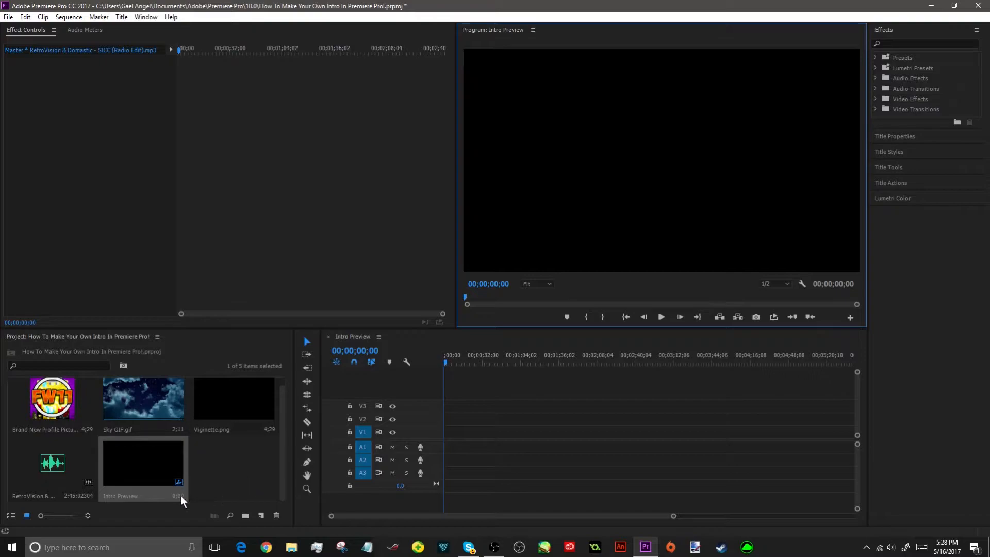
Place the RetroVision & Domastic song at the start of audio track A1 and play its opening
left_click_drag(69, 459, 445, 453)
left_click(654, 319)
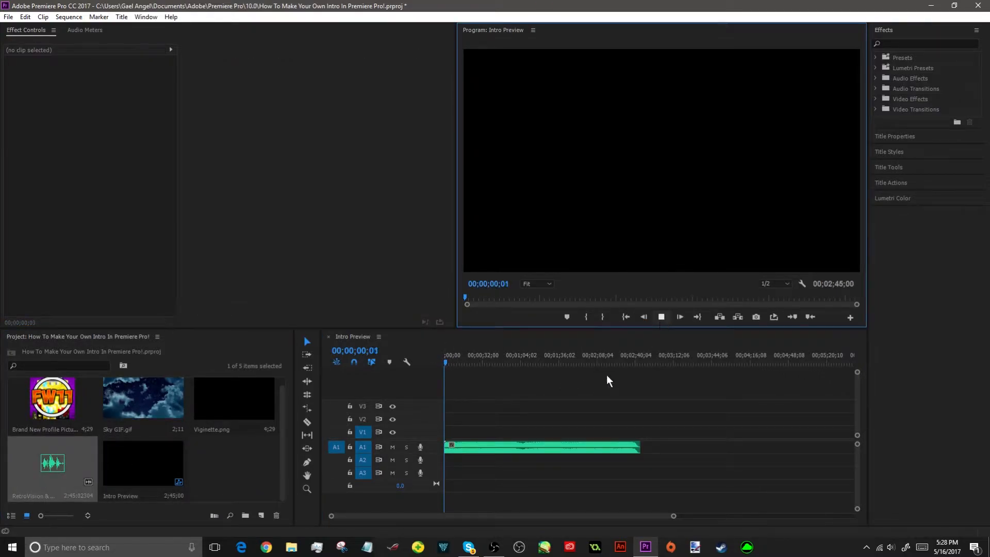
left_click(662, 317)
Play several parts of the song on the timeline to find the section to use for the intro
left_click_drag(673, 516, 545, 495)
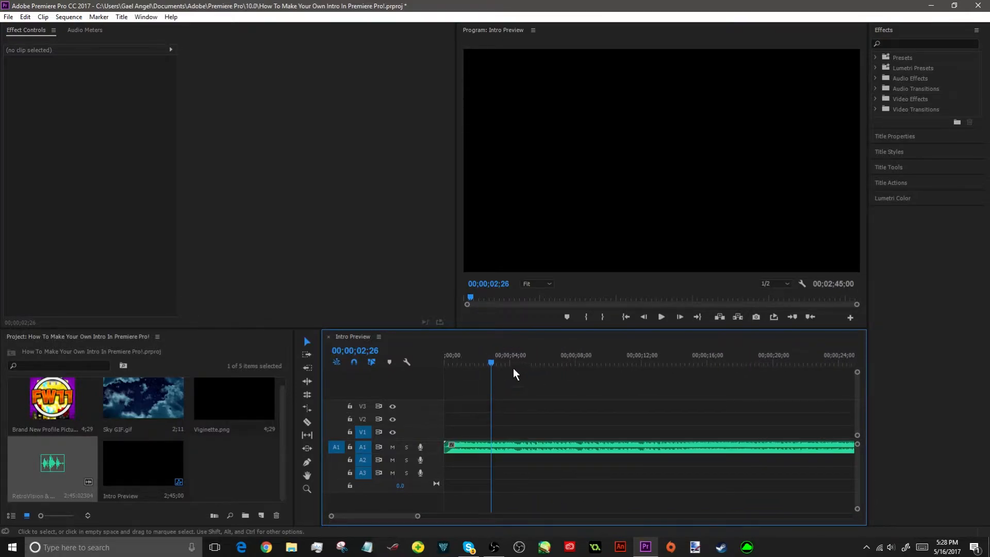
left_click(498, 360)
key("space")
left_click(640, 356)
key("space")
left_click(710, 360)
key("space")
key("minus")
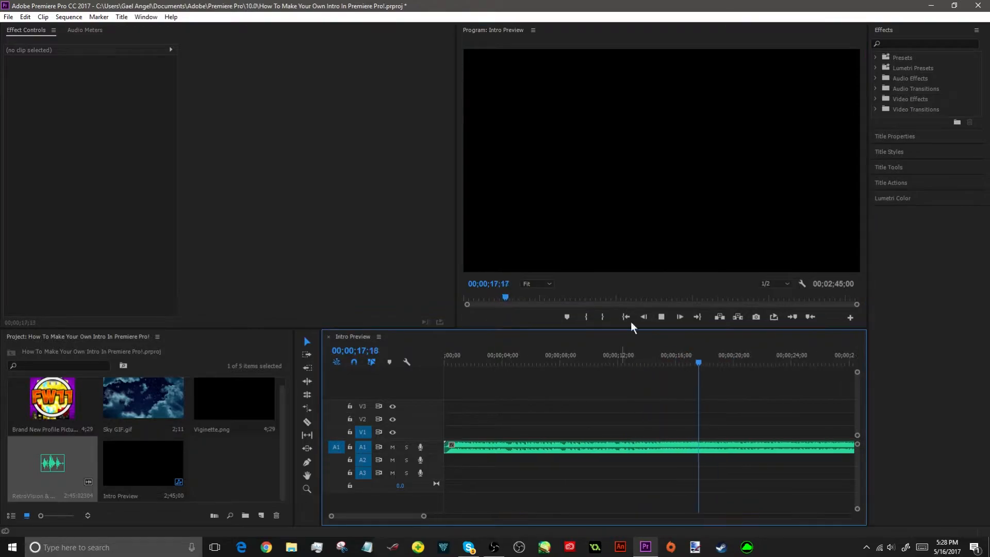
key("minus")
key("minus")
left_click(659, 315)
Add a timeline marker at 00;00;30;11
mouse_move(480, 515)
left_mouse_down()
mouse_move(471, 515)
mouse_move(482, 497)
left_mouse_up()
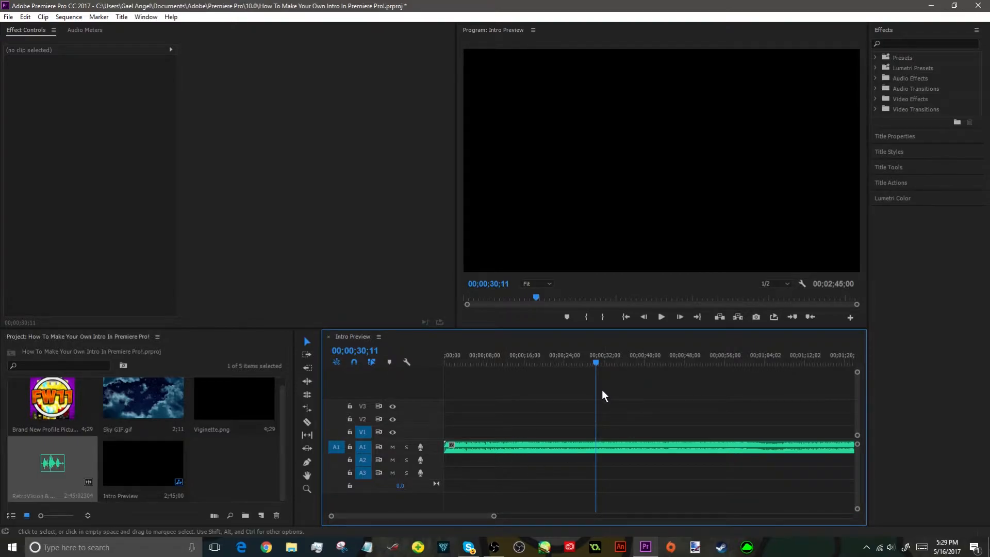
left_click_drag(493, 516, 364, 515)
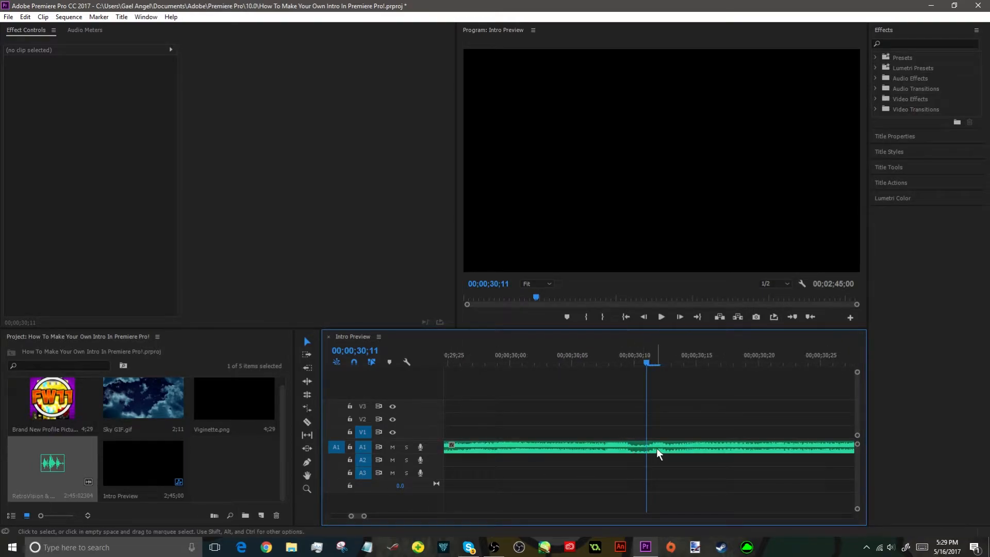
left_click_drag(364, 515, 446, 494)
key("m")
Trim the start of the song to the marker at 00;00;30;11 and play from the cut
left_click(636, 358)
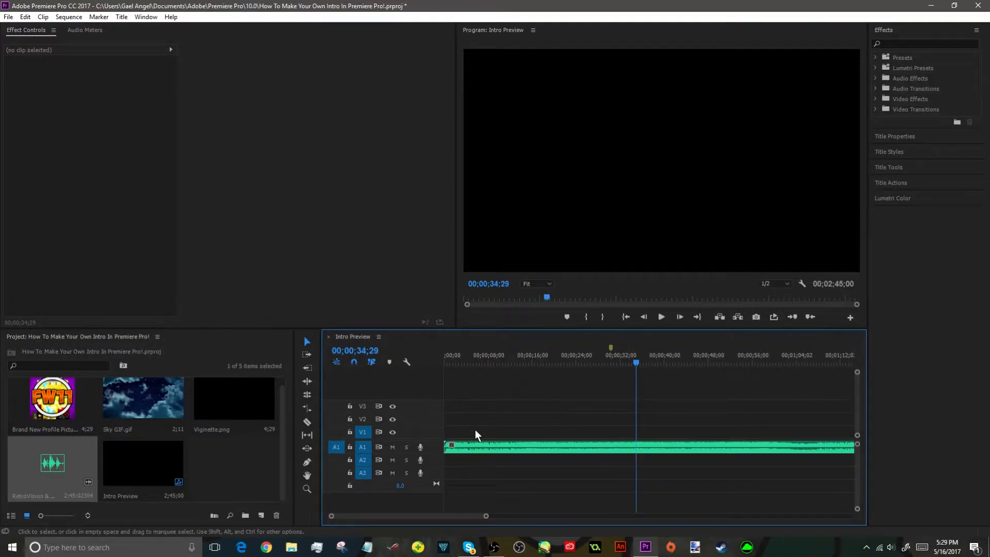
left_click_drag(447, 445, 610, 445)
left_click(609, 364)
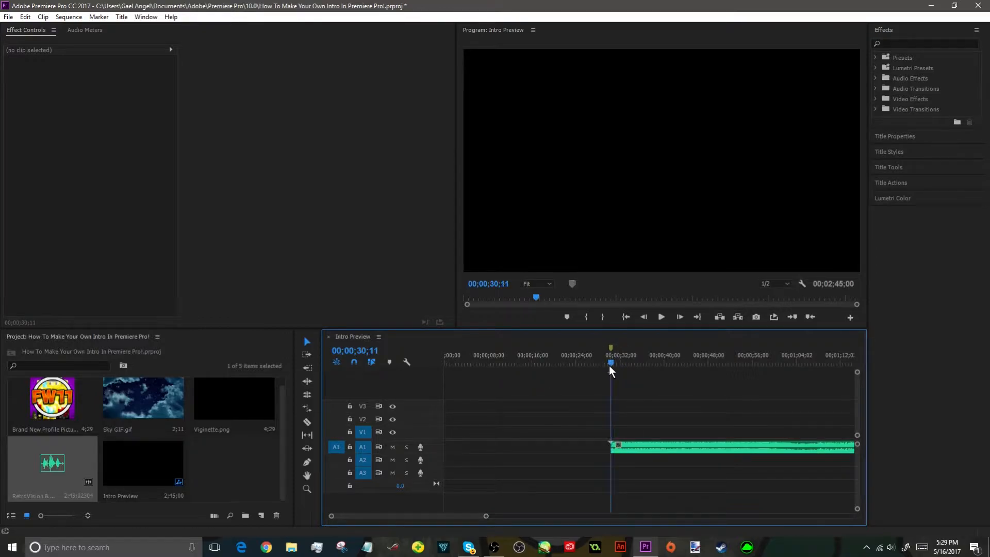
left_click(662, 315)
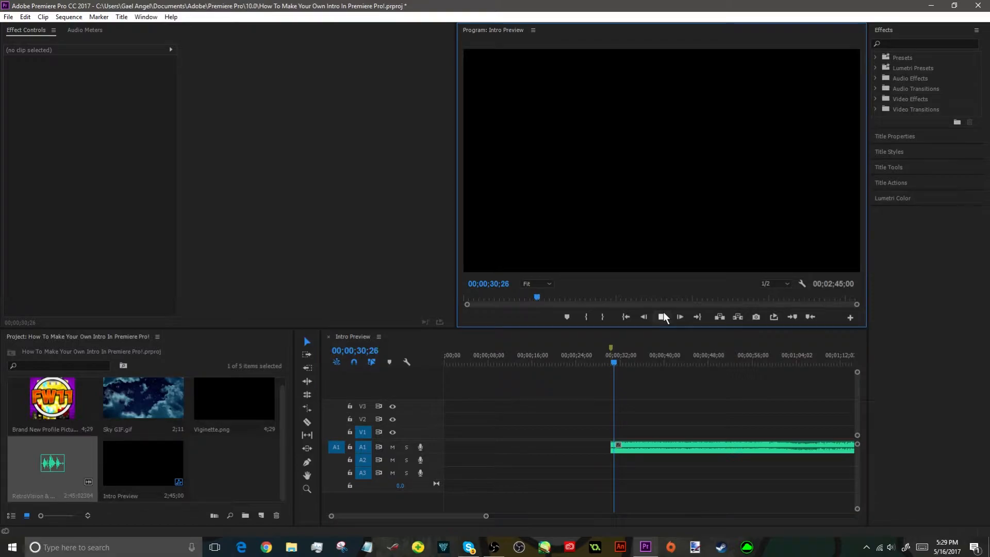
left_click(662, 315)
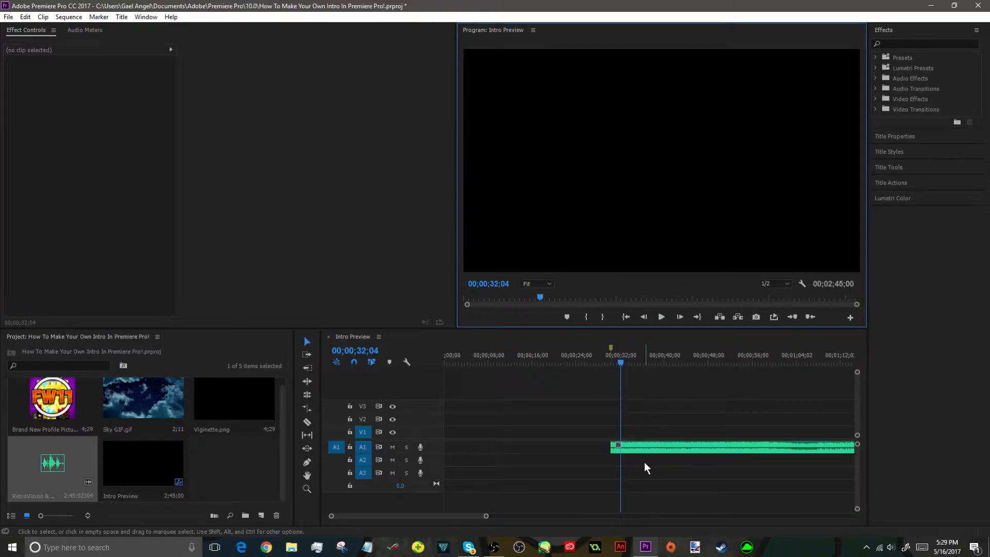
Move the trimmed song close to the start of track A1 and clear all timeline markers
left_click_drag(647, 448, 502, 447)
left_click_drag(485, 515, 498, 515)
right_click(536, 364)
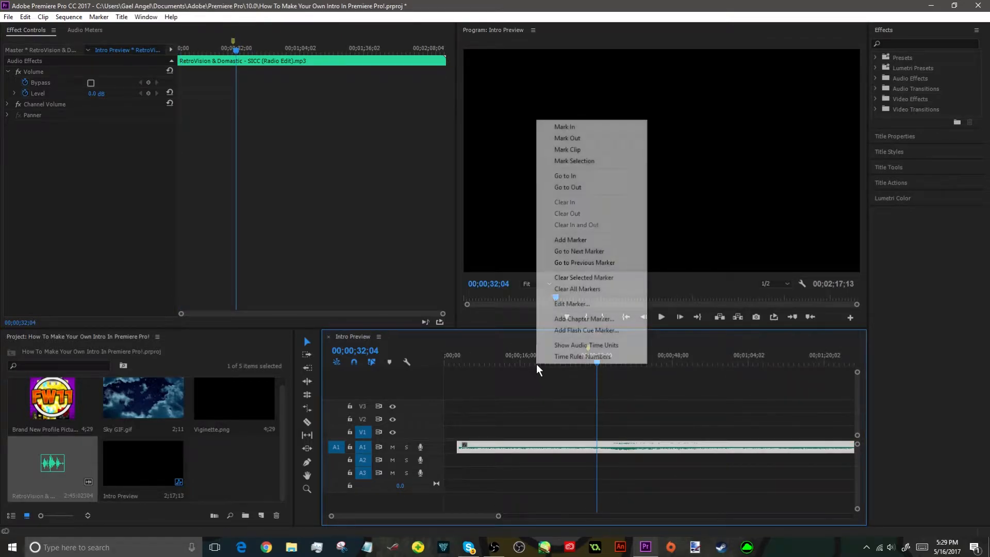
left_click(567, 289)
Position the playhead frame by frame at 00;00;02;00, just before the song clip
left_click(457, 362)
left_click_drag(497, 515, 442, 514)
left_click(542, 411)
mouse_move(543, 363)
left_mouse_down()
mouse_move(607, 367)
mouse_move(553, 365)
left_mouse_up()
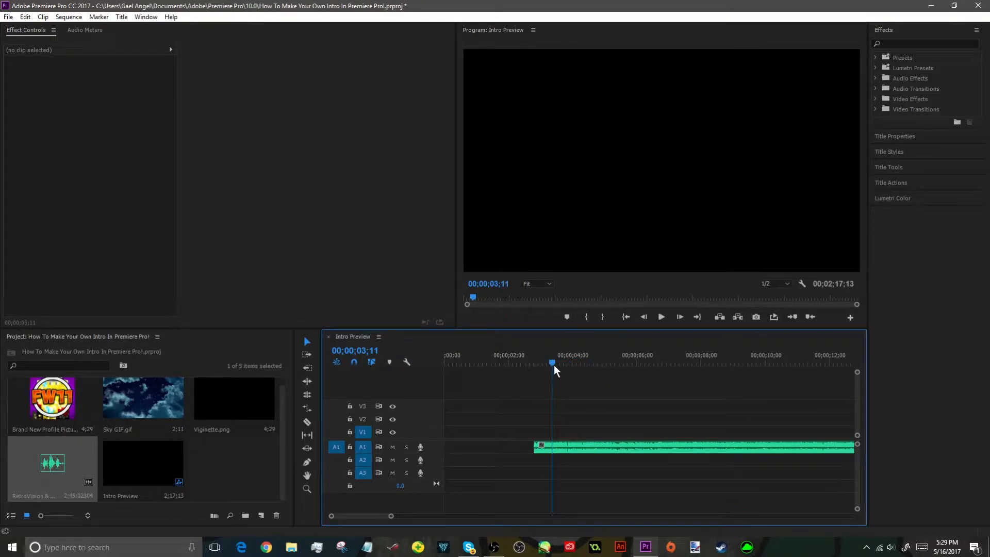
key("shift+Left")
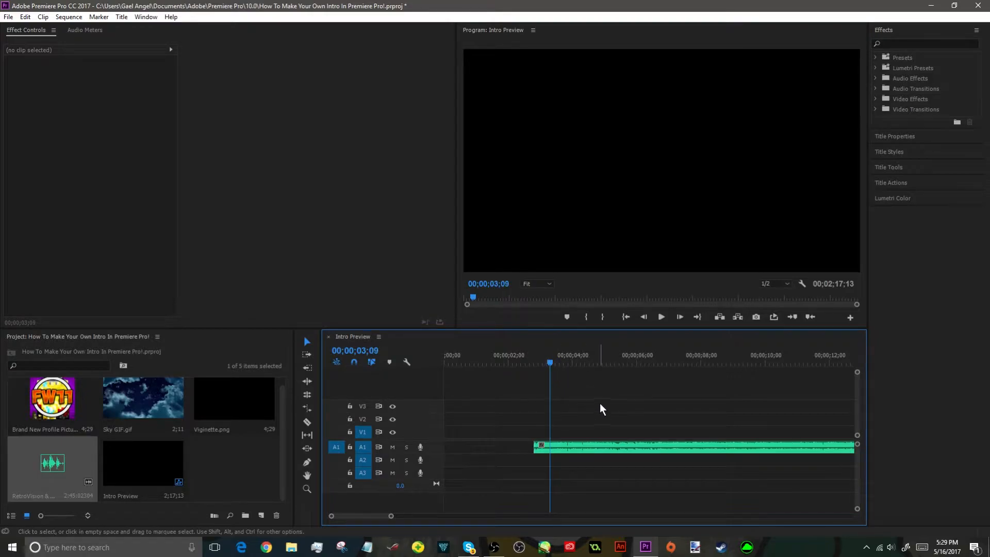
key("Left")
key("Left")
key("Left")
key("Left")
key("Left")
key("Left")
key("Left")
key("Left")
key("Right")
key("Right")
key("Left")
key("Left")
key("Left")
key("Left")
key("Left")
key("Left")
key("Left")
key("Left")
key("Left")
key("Left")
key("Left")
key("Left")
key("Left")
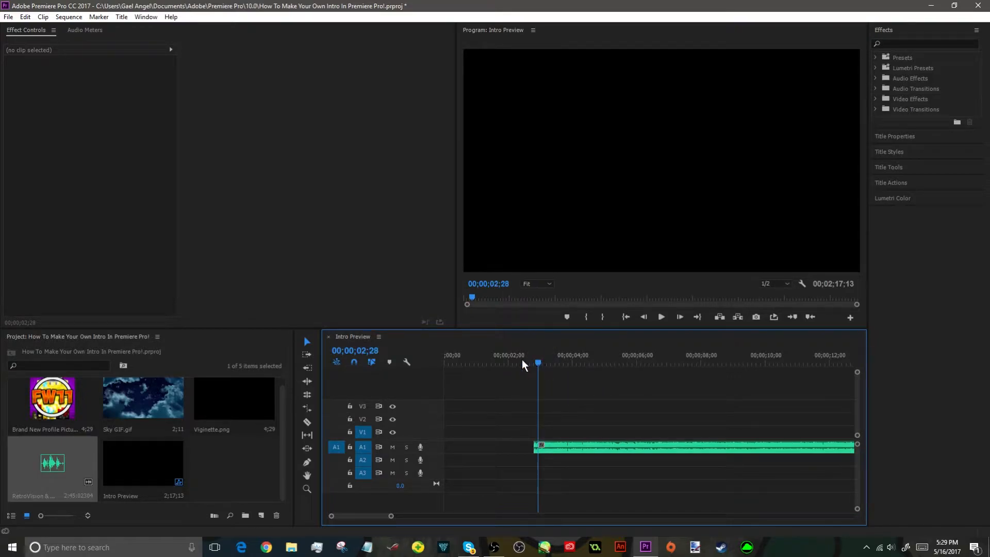
key("Left")
key("Left")
key("Left")
key("Left")
key("Left")
key("Left")
key("Left")
key("Left")
key("Left")
key("Left")
key("Left")
key("Left")
key("Left")
key("Left")
key("Left")
key("Left")
key("Left")
key("Left")
key("Left")
key("Left")
key("Right")
key("Right")
key("Right")
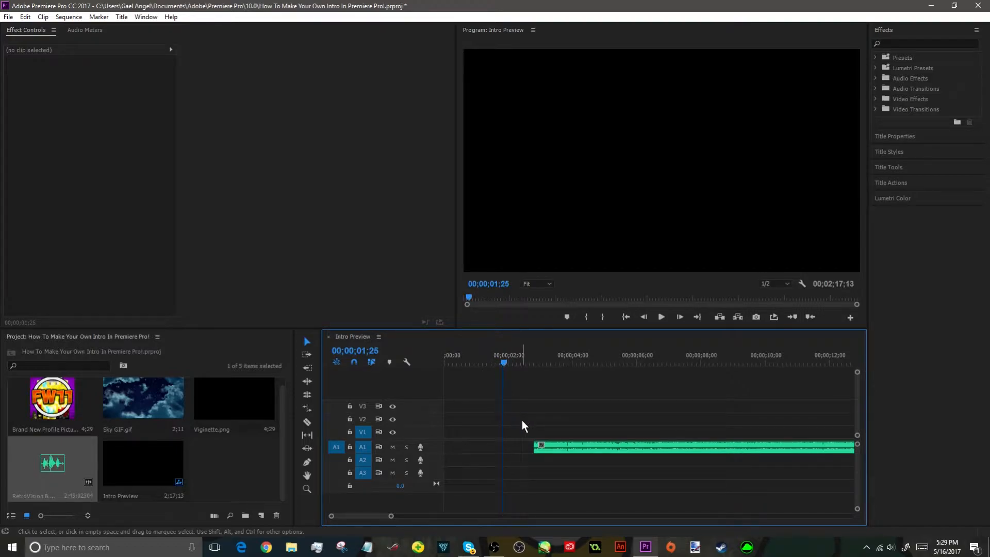
key("Right")
key("Right")
key("Right")
key("Right")
Move the song clip so it starts at the playhead at 00;00;02;00, and save the project
left_click_drag(546, 444, 509, 445)
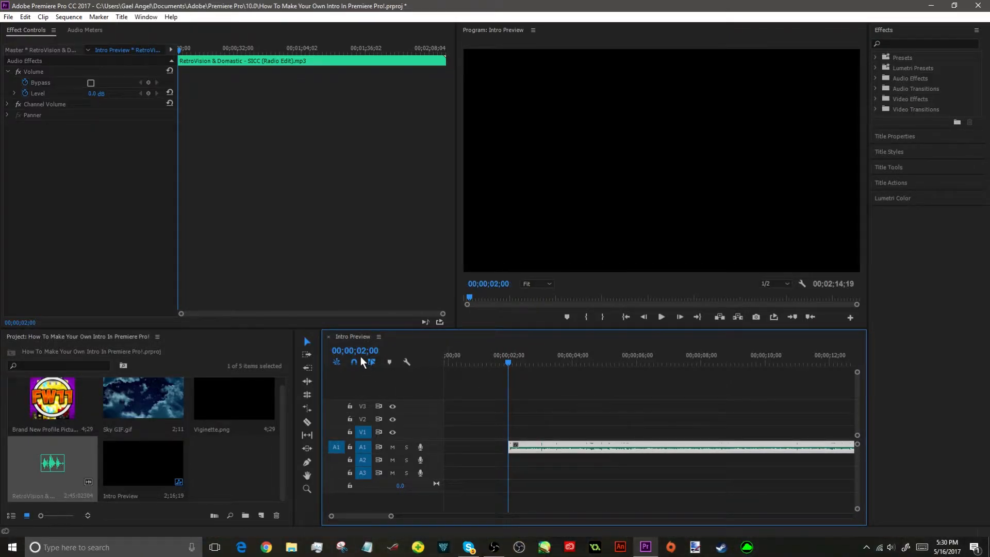
left_click(545, 422)
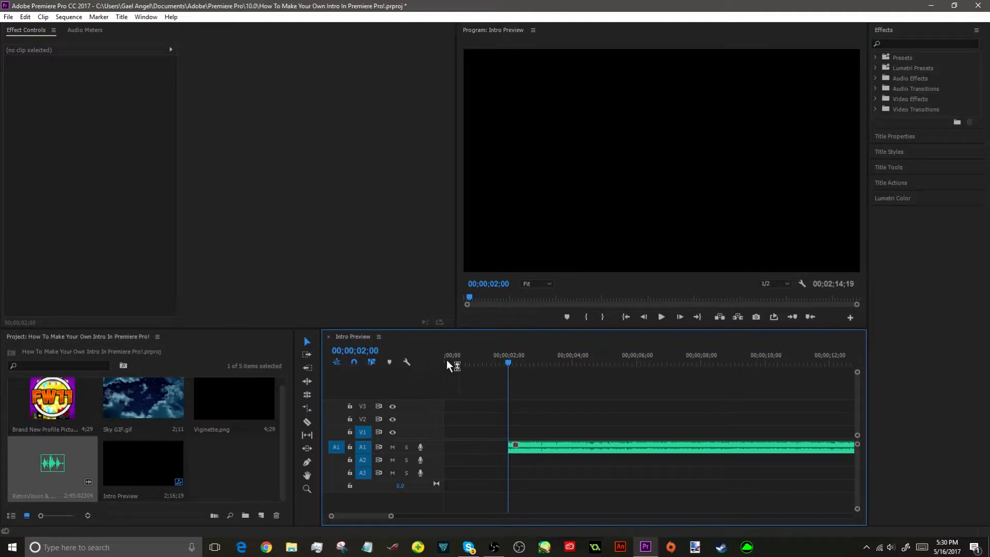
key("ctrl+s")
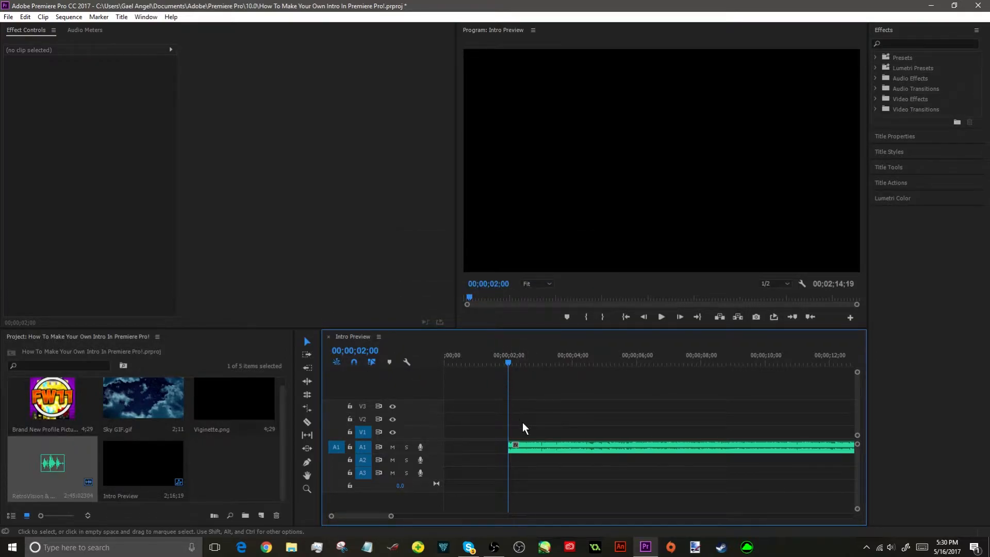
Try extending the song's start back to the beginning of the sequence, play the opening, and undo the extension
left_click_drag(514, 446, 444, 446)
left_click_drag(482, 367, 443, 360)
left_click(660, 317)
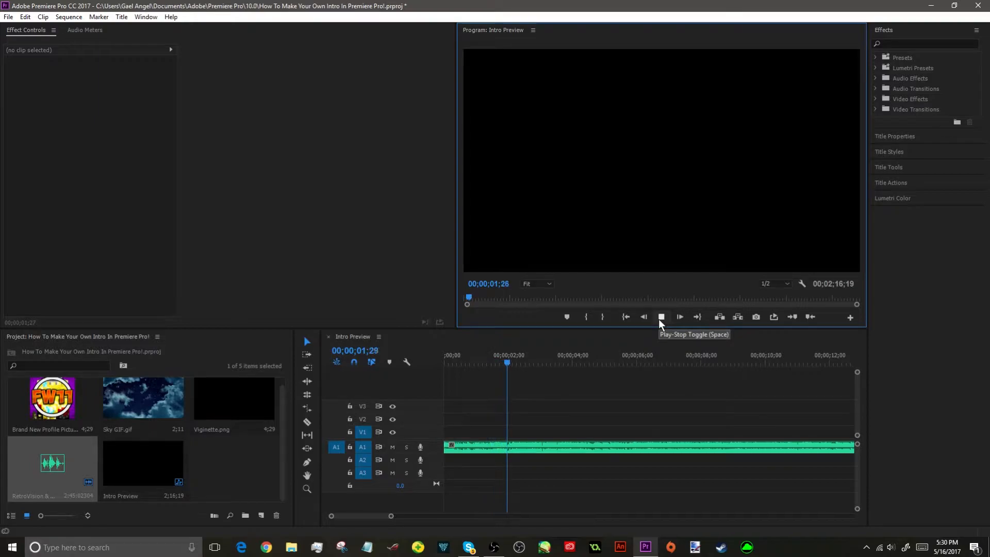
left_click(661, 317)
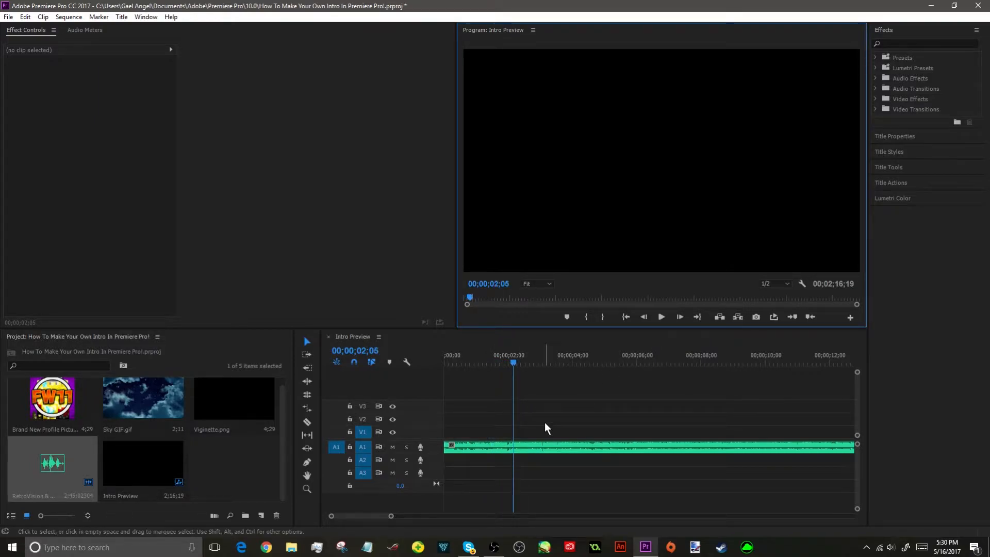
key("ctrl+z")
Add a marker at 00;00;02;00 and extend the song's start back to the beginning of the sequence
left_click_drag(517, 357, 512, 357)
key("m")
left_click_drag(510, 438, 447, 443)
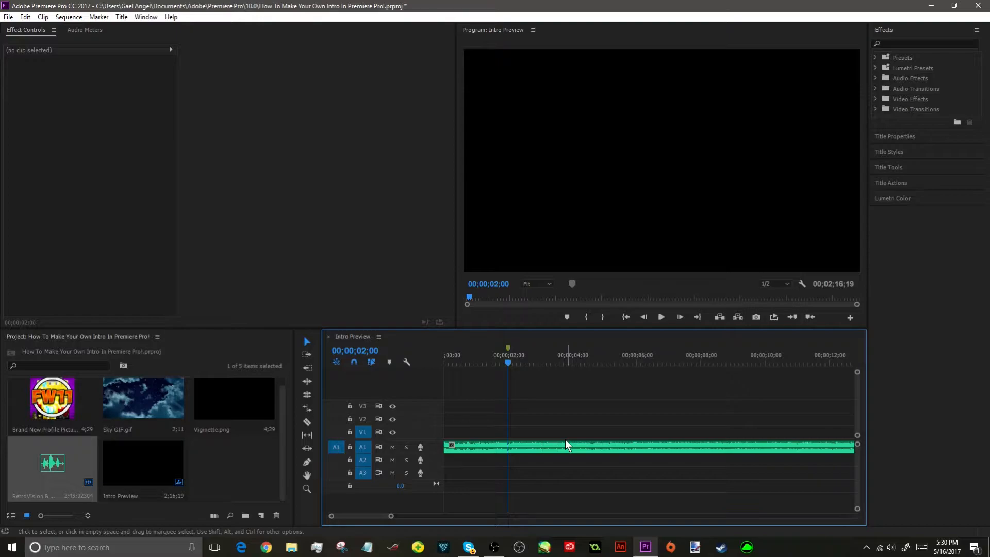
Play the song from 00;00;02;00 to choose an ending, and trim the clip's end to 00;00;09;20
left_click_drag(392, 517, 581, 500)
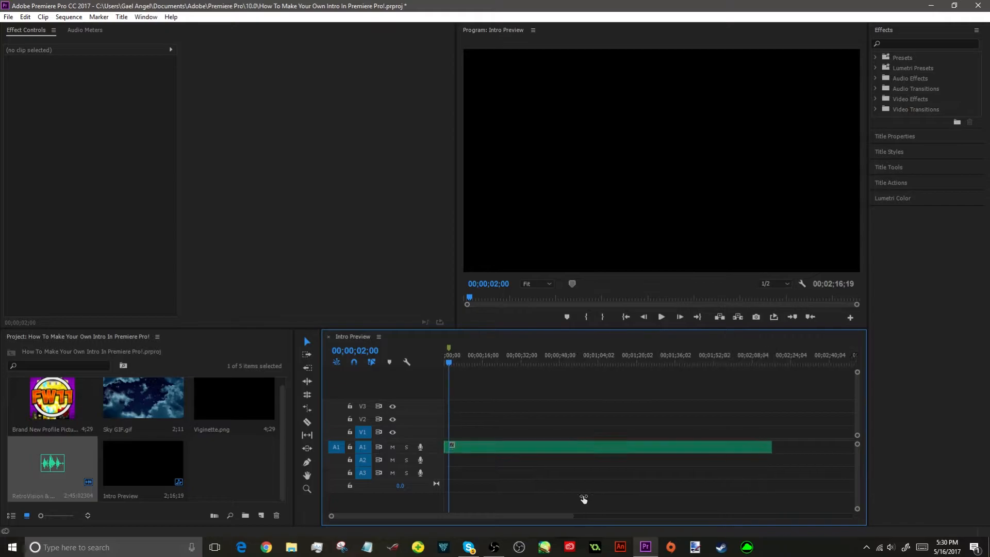
left_click(661, 317)
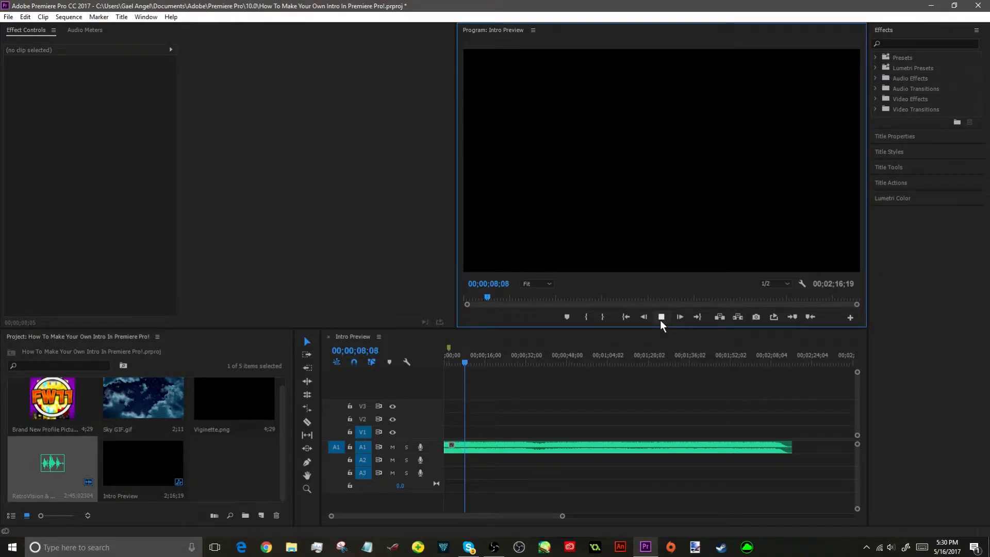
left_click(661, 317)
left_click(656, 405)
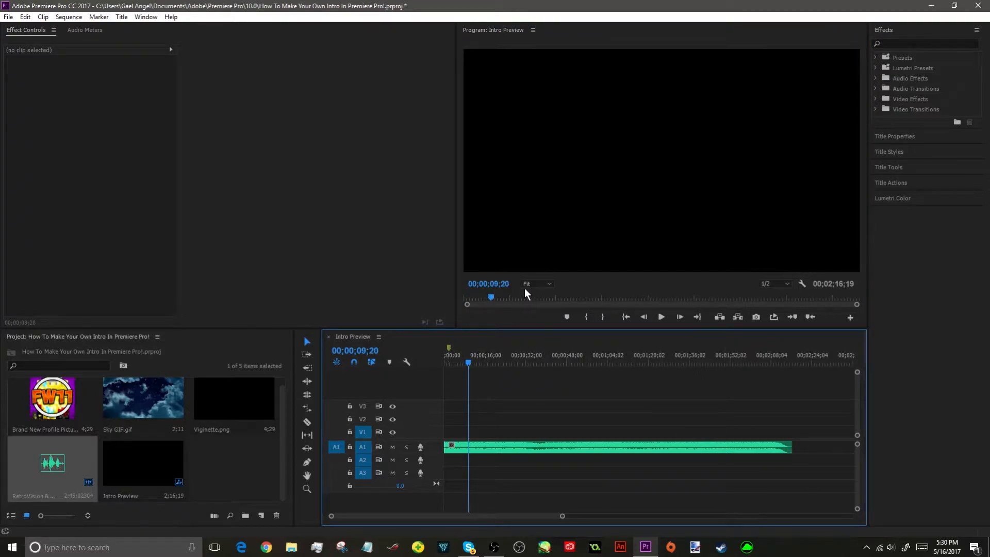
left_click_drag(791, 448, 469, 422)
Add markers at the song's end at 00;00;09;20 and at the start of the sequence
left_click(445, 360)
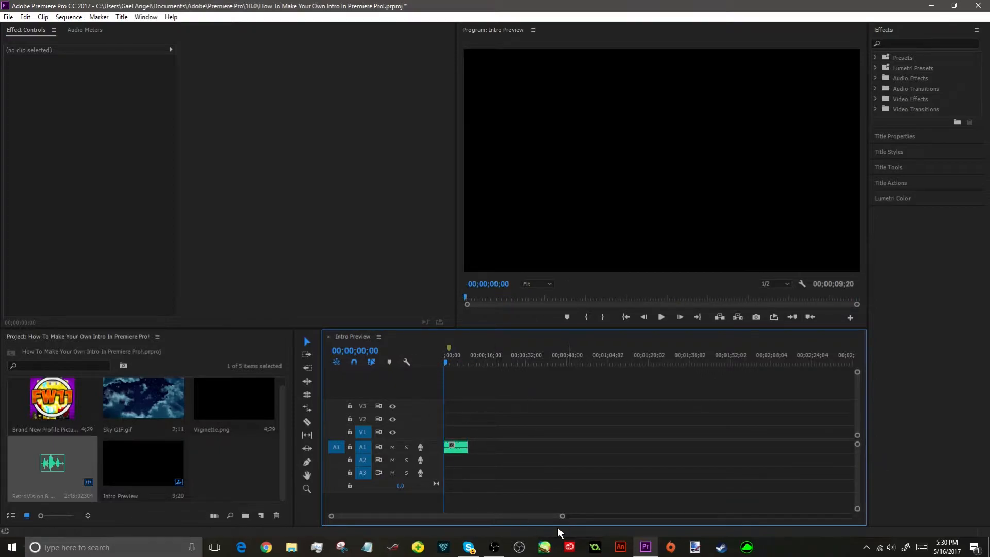
left_click_drag(558, 519, 409, 517)
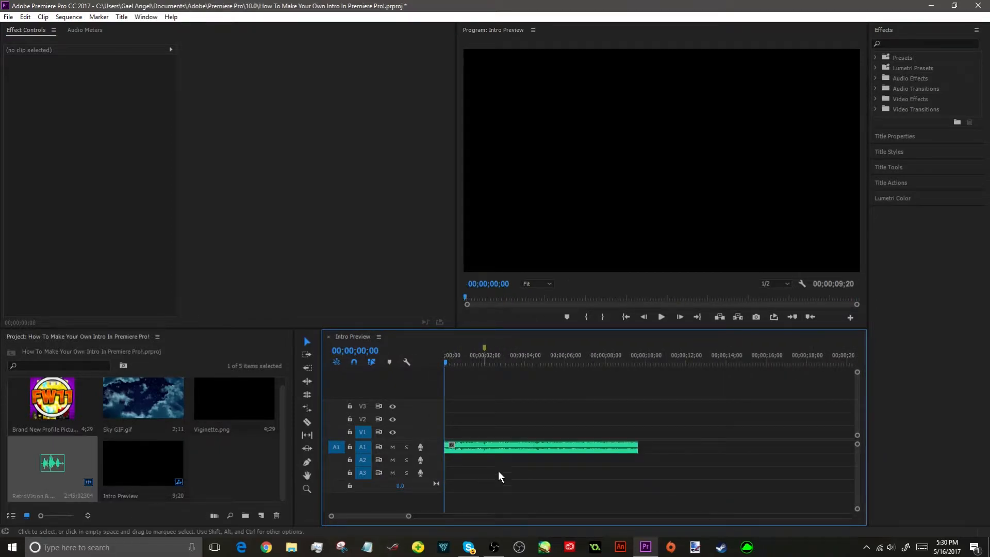
left_click(637, 361)
key("m")
left_click_drag(459, 355, 429, 358)
key("m")
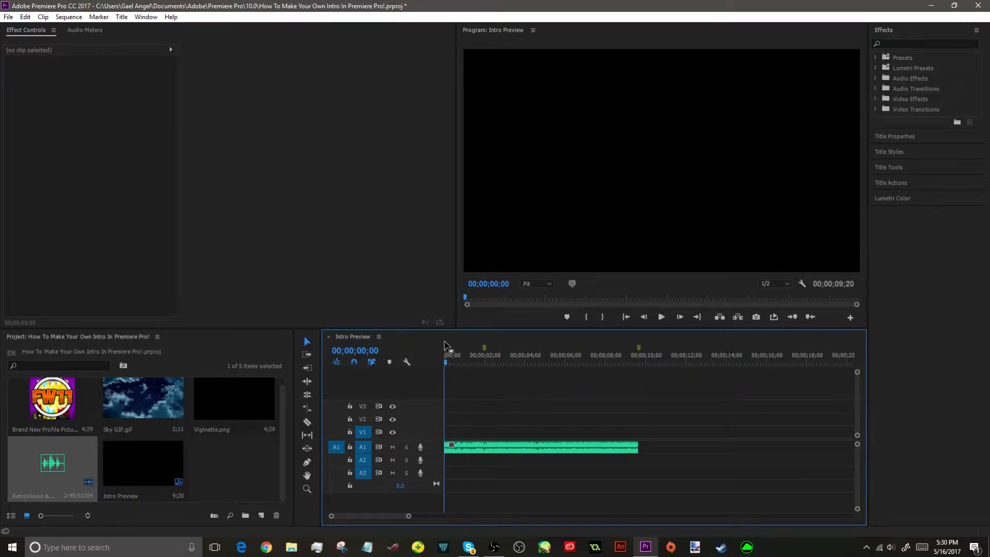
Change the color of the markers at the start and end of the song to white
double_click(444, 347)
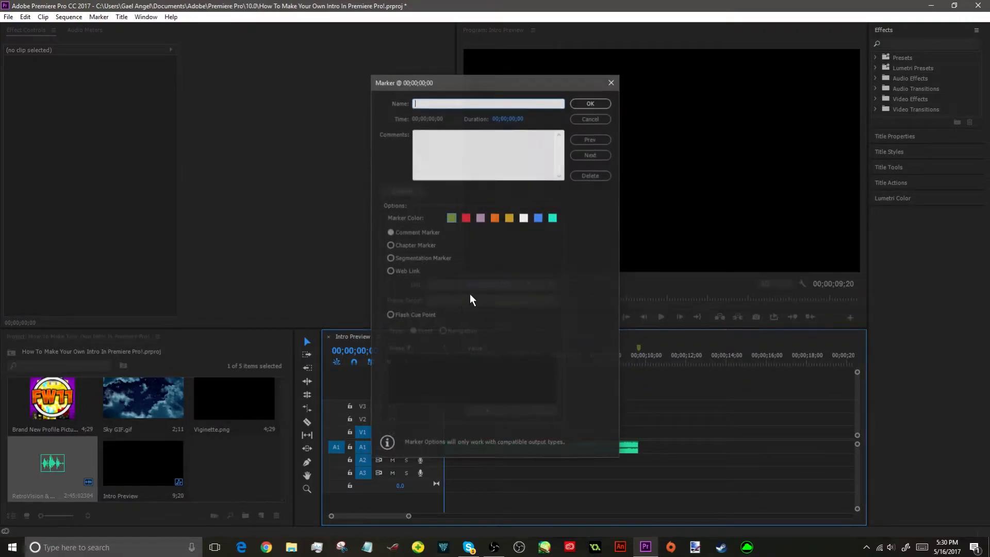
left_click(525, 218)
left_click(589, 117)
double_click(638, 348)
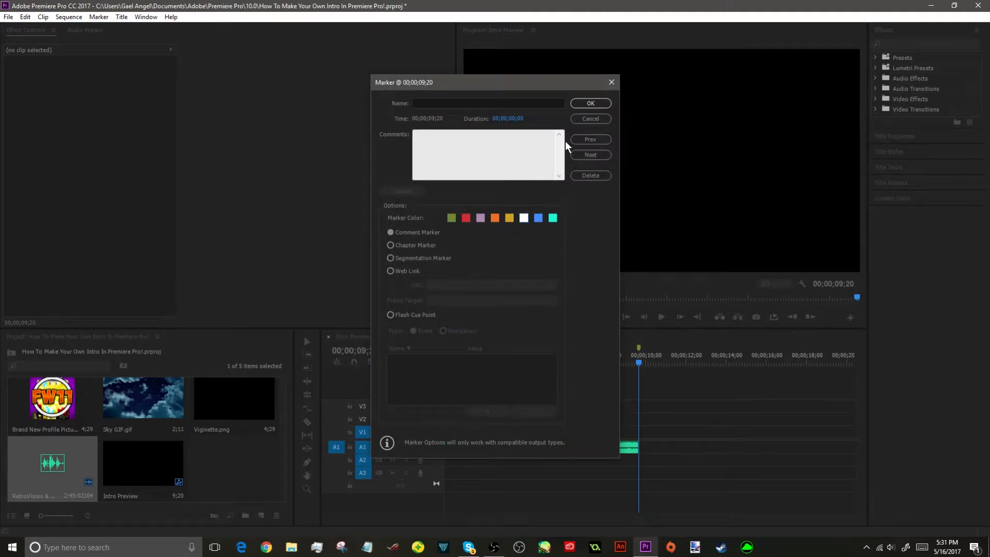
left_click(594, 102)
Change the color of the marker at 00;00;02;00 to orange
left_click_drag(494, 354, 488, 352)
double_click(484, 347)
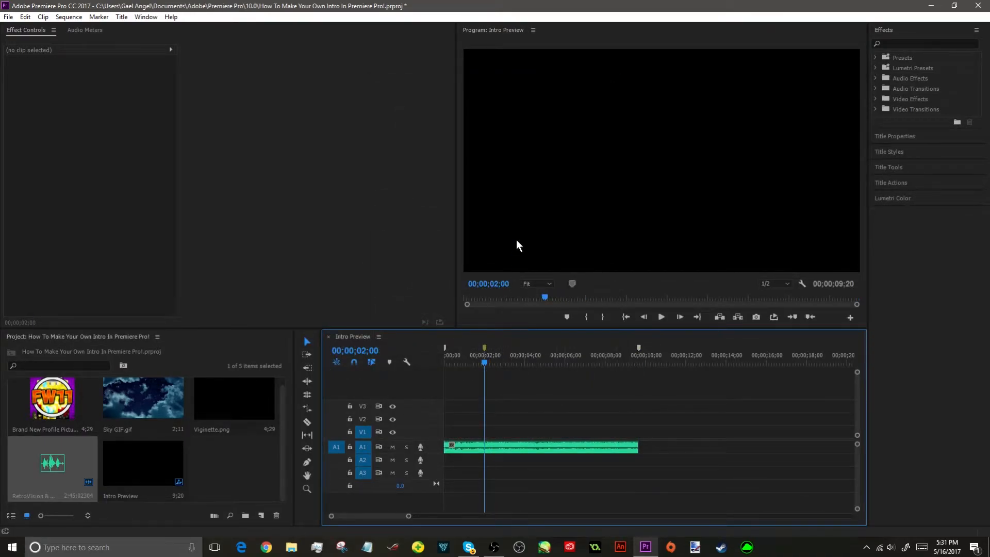
left_click(592, 103)
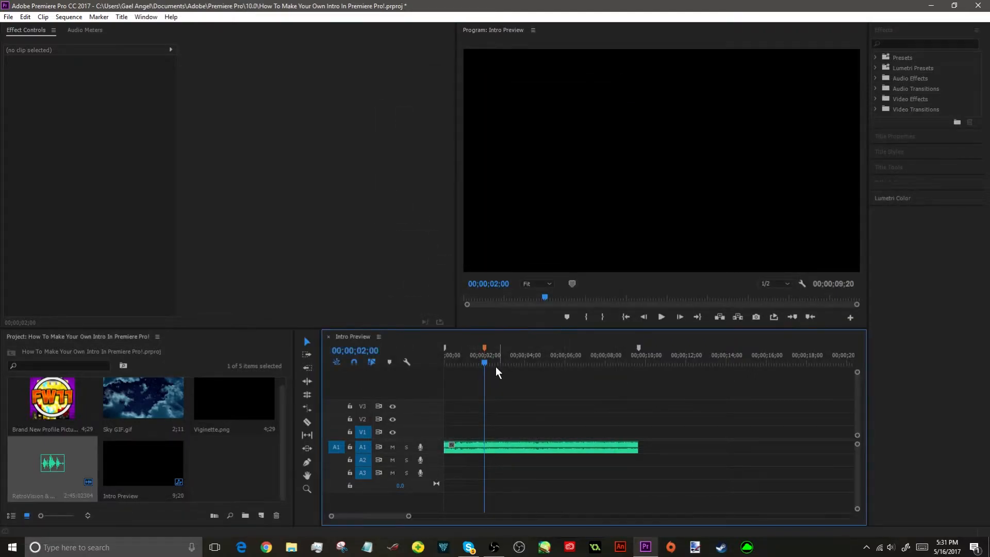
Try adding a marker at 00;00;03;04 and undo it
left_click(509, 356)
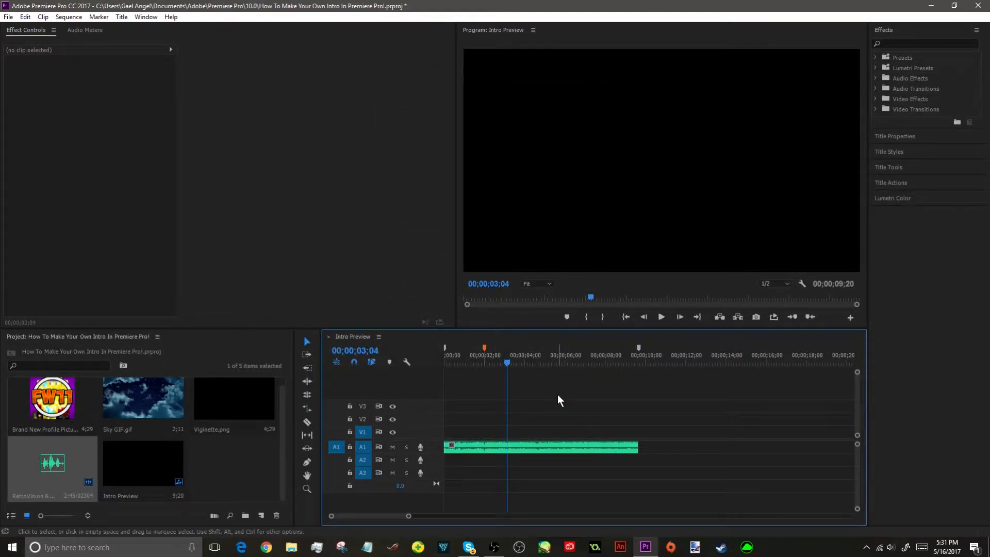
key("m")
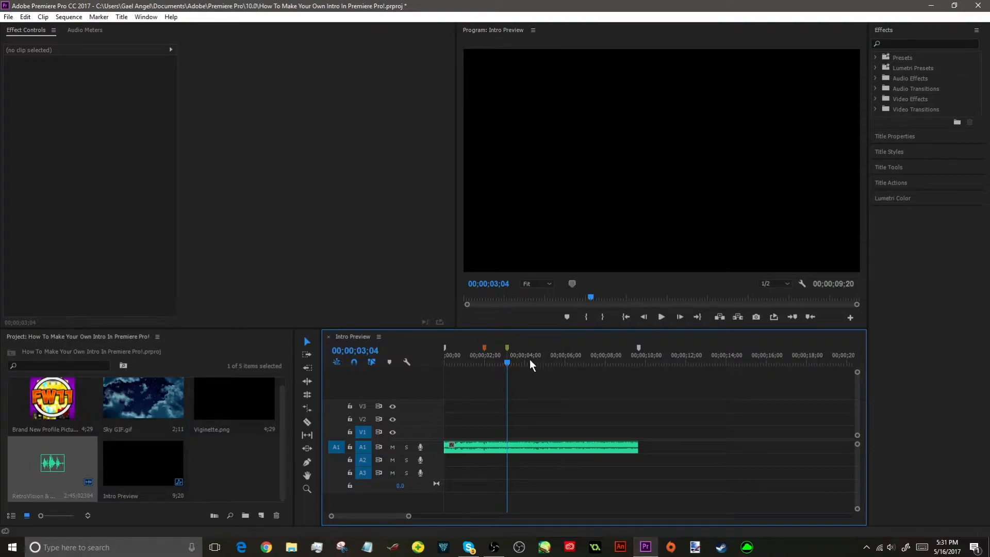
key("ctrl+z")
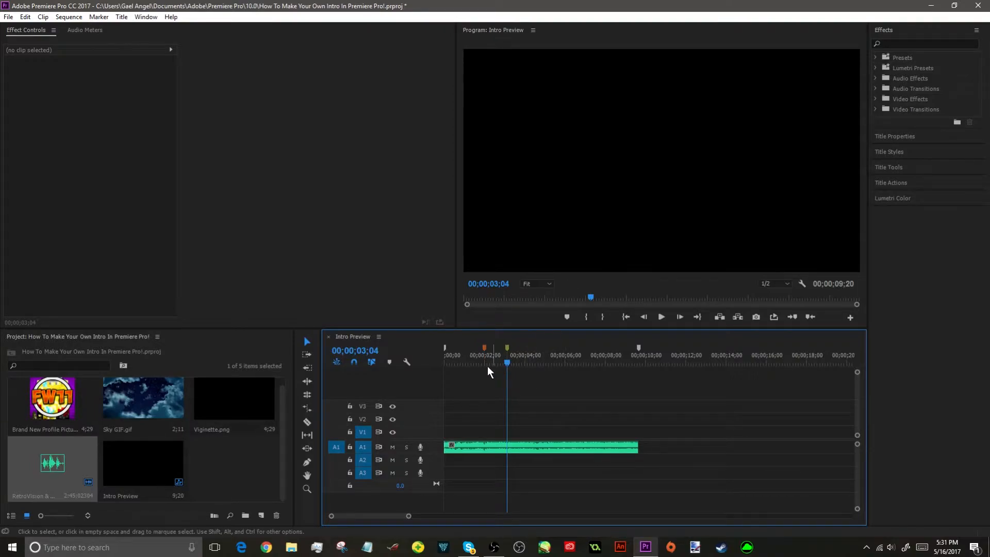
Place Sky GIF.gif on track V1 at the start of the sequence and set it to frame size
left_click_drag(465, 355, 442, 347)
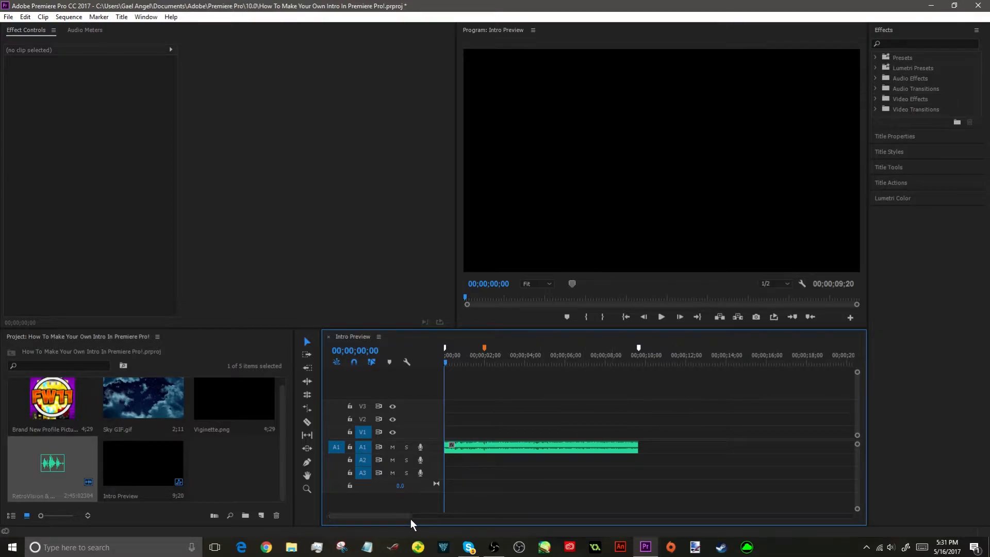
left_click_drag(408, 516, 397, 515)
left_click(151, 409)
left_click_drag(151, 409, 450, 427)
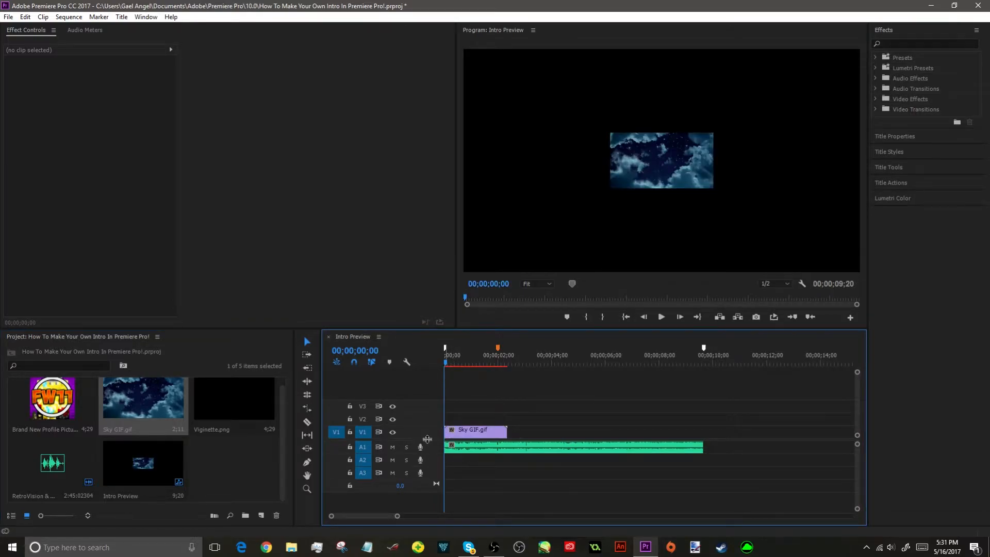
right_click(495, 430)
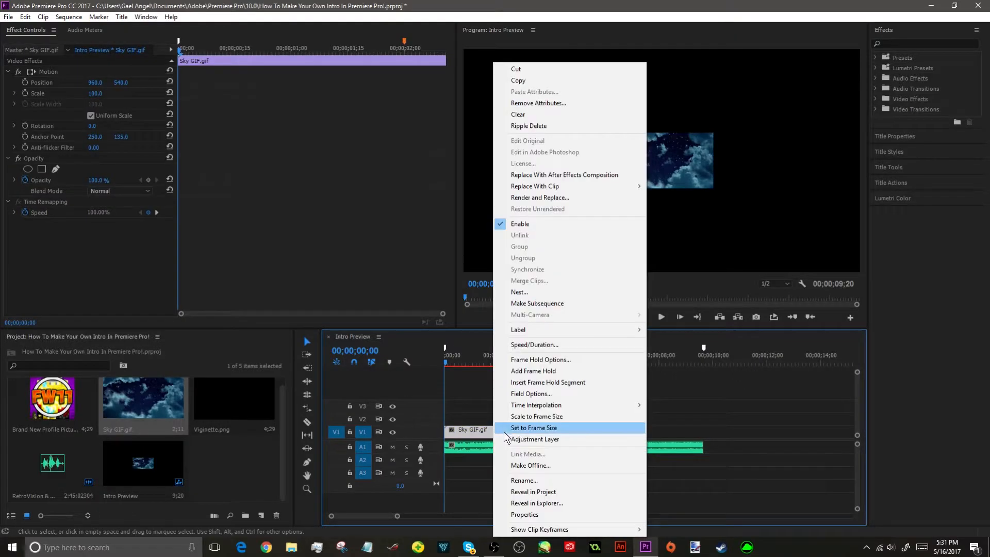
left_click(523, 429)
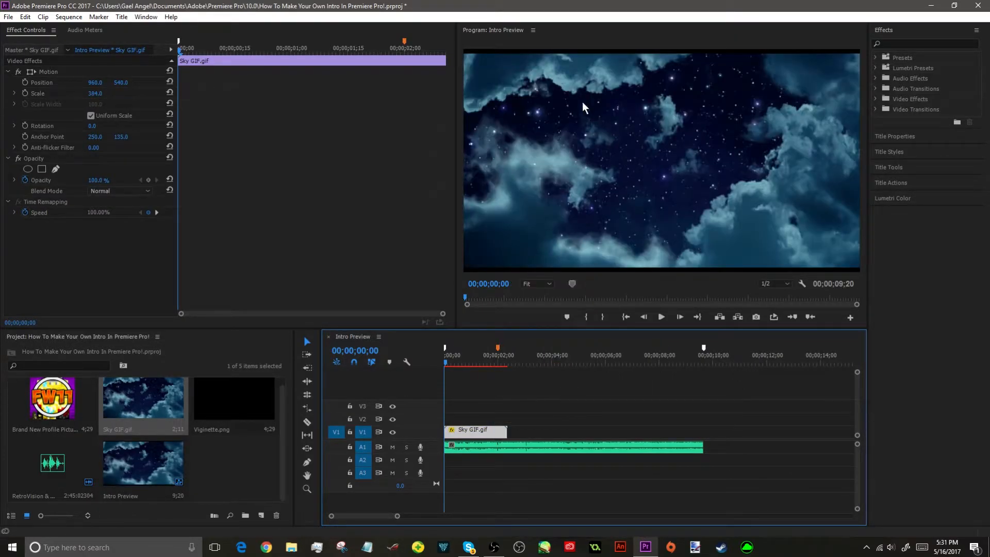
Set the Sky GIF clip's scale to 410 so it fills the frame
left_click(94, 94)
left_click_drag(94, 94, 107, 94)
left_click(101, 92)
type("410")
key("Return")
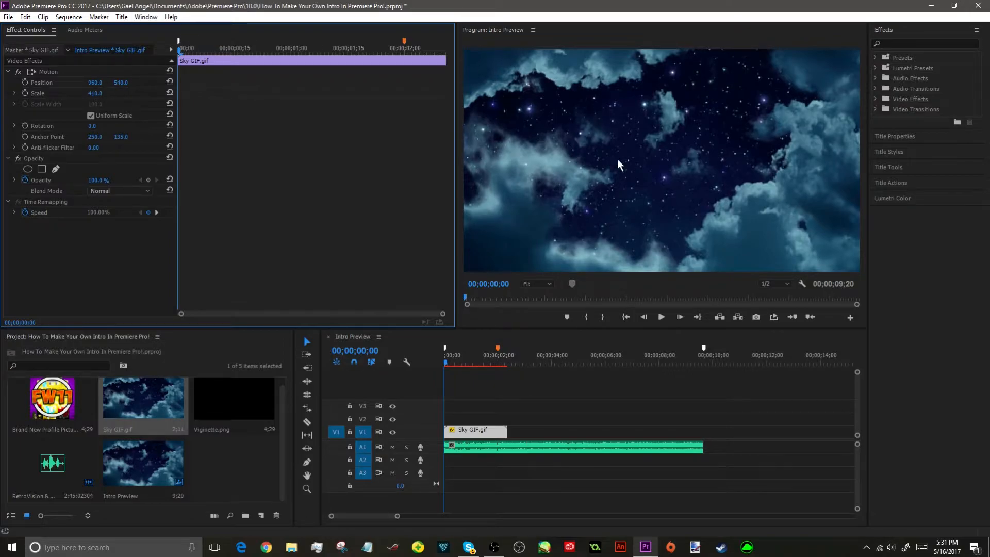
Find the Camera Blur effect, apply it to the Sky GIF clip, and set Percent Blur to 5
left_click(918, 43)
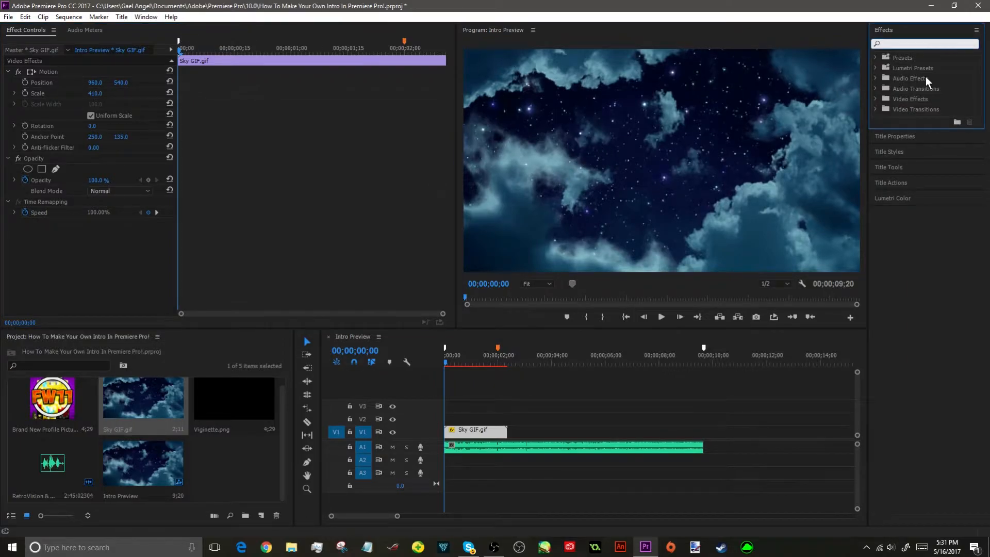
type("blur")
left_click_drag(915, 233, 475, 430)
mouse_move(92, 245)
left_mouse_down()
mouse_move(79, 245)
mouse_move(113, 245)
mouse_move(80, 251)
left_mouse_up()
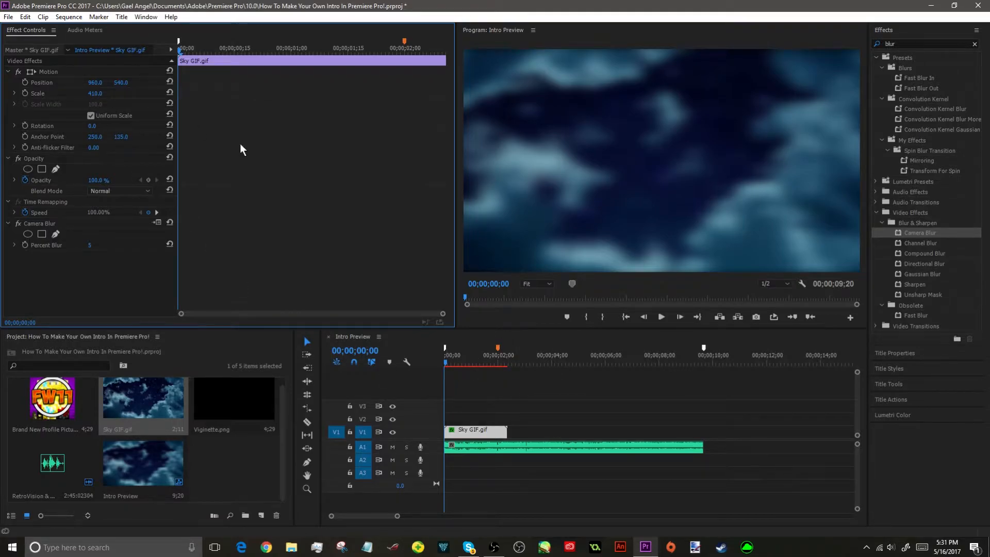
Try a scale of 415 on the blurred Sky GIF clip and return it to 410
type("415")
key("Return")
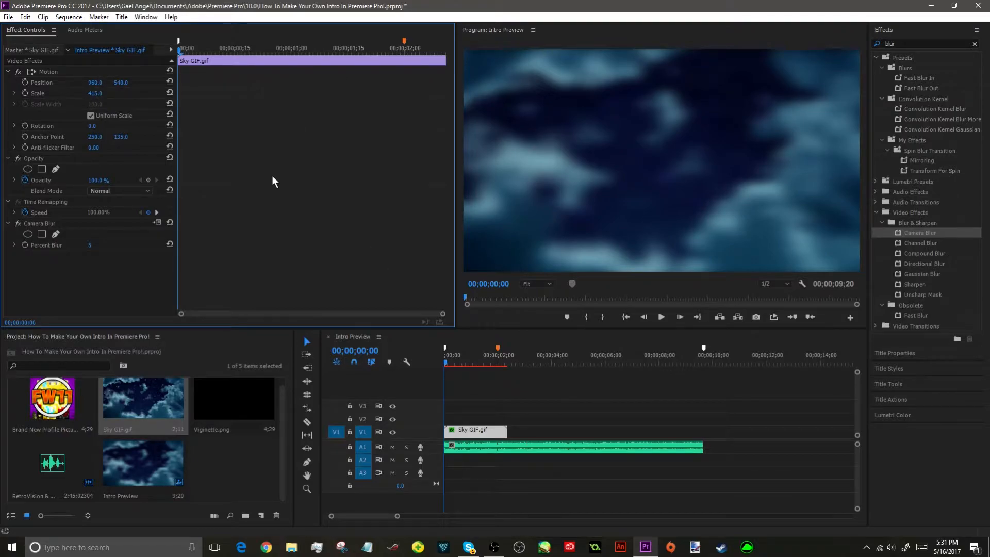
left_click(98, 94)
type("410")
key("Return")
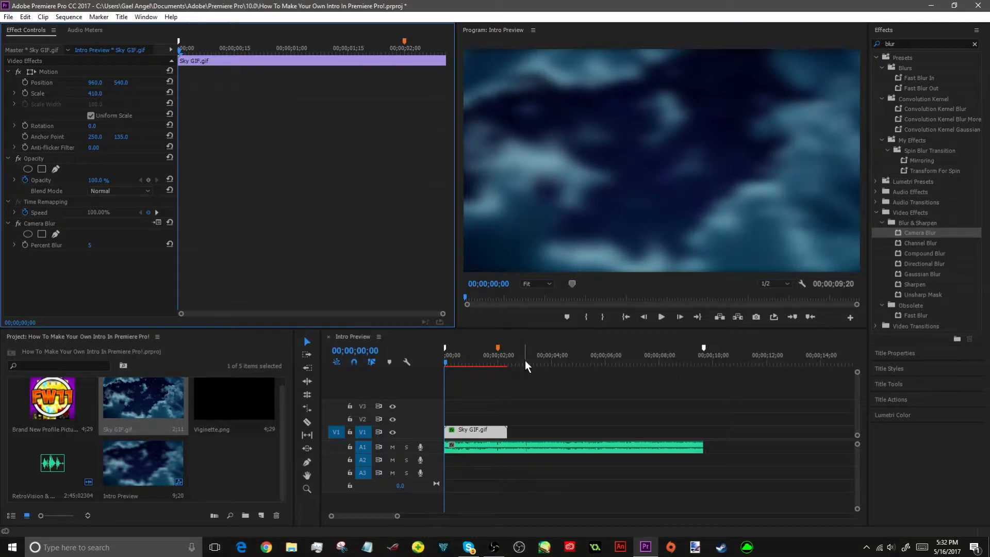
Play the blurred Sky GIF clip to check its motion, and return the playhead to 00;00;01;00
left_click(661, 317)
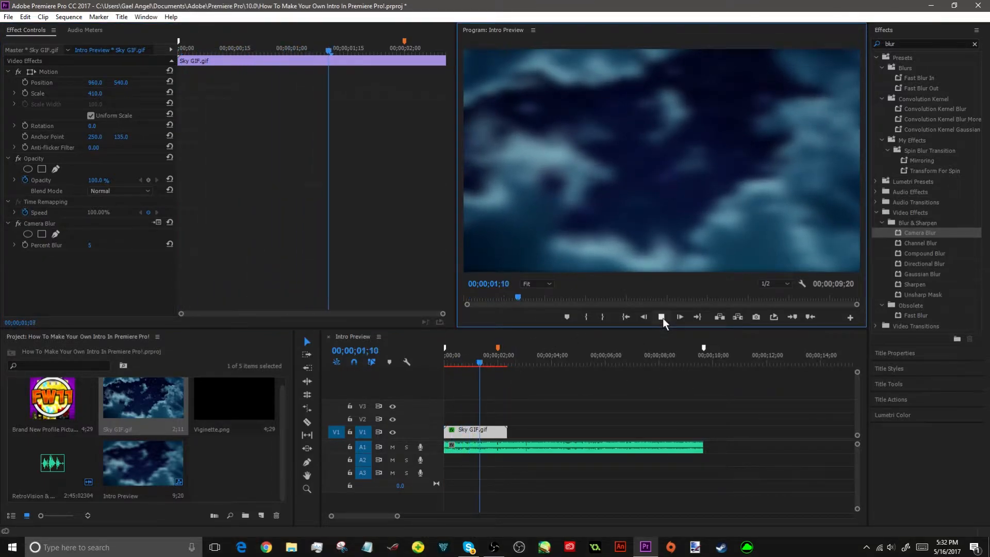
left_click(511, 361)
left_click_drag(511, 360, 471, 360)
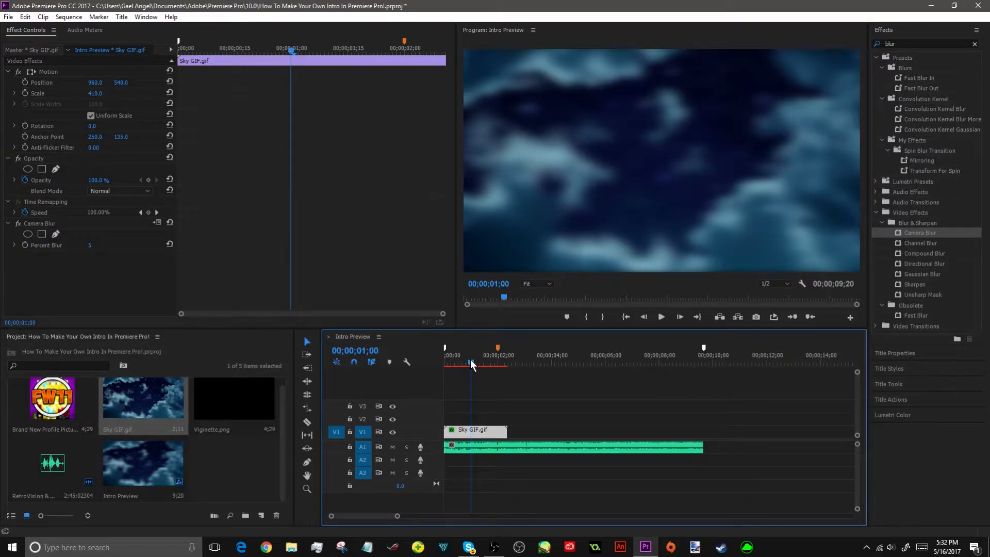
Set the Sky GIF clip's speed to 200% with Frame Blending time interpolation, and play it from the start
right_click(488, 436)
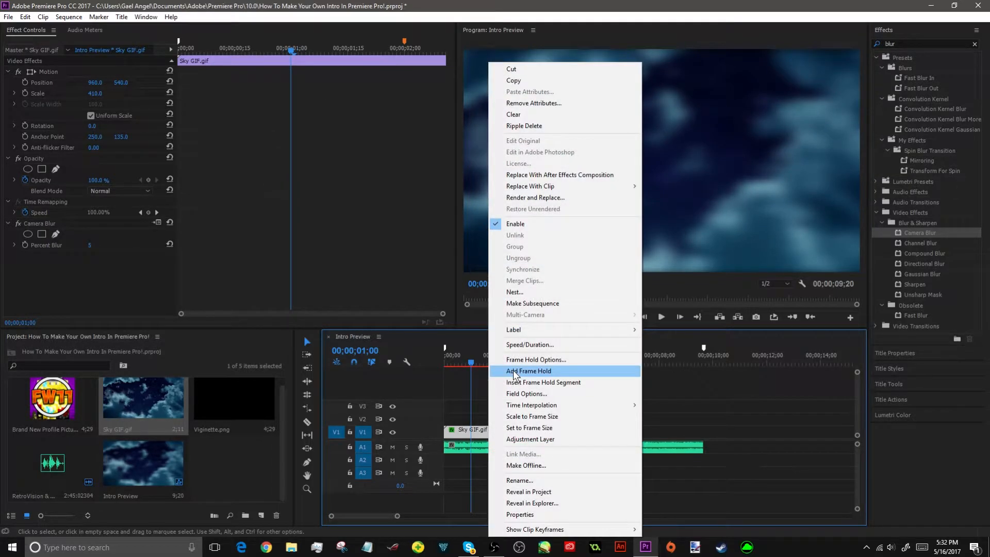
left_click(539, 341)
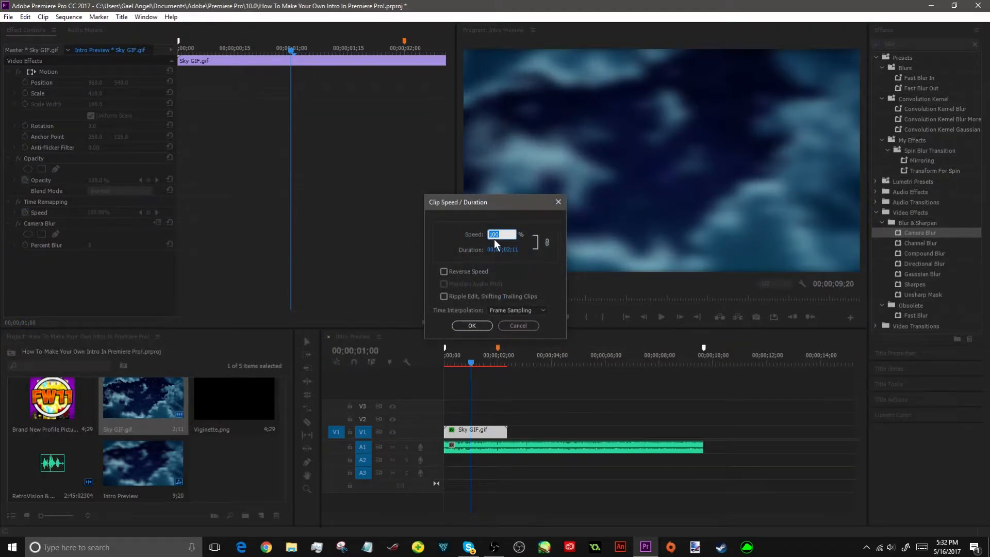
type("200")
left_click(508, 309)
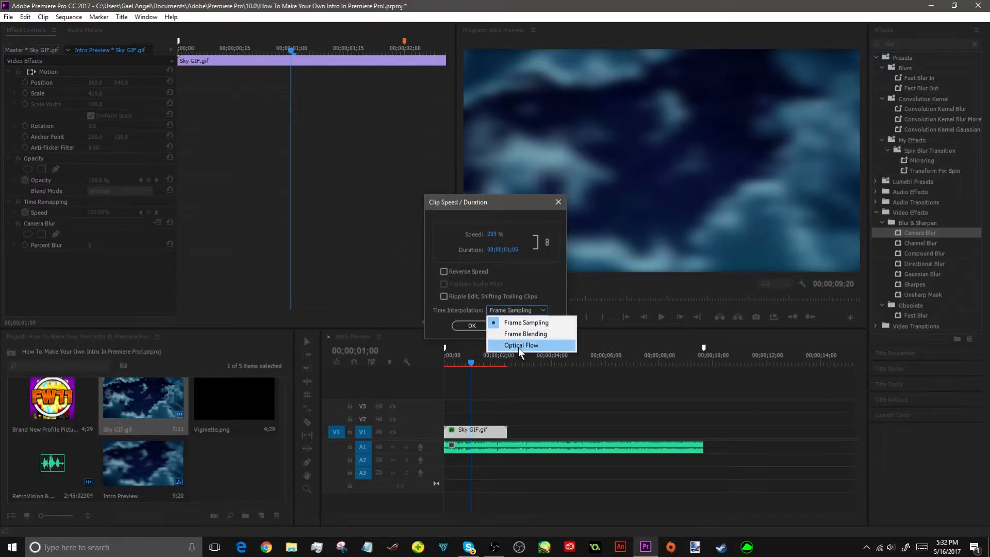
left_click(530, 334)
left_click(473, 325)
left_click_drag(472, 358, 433, 360)
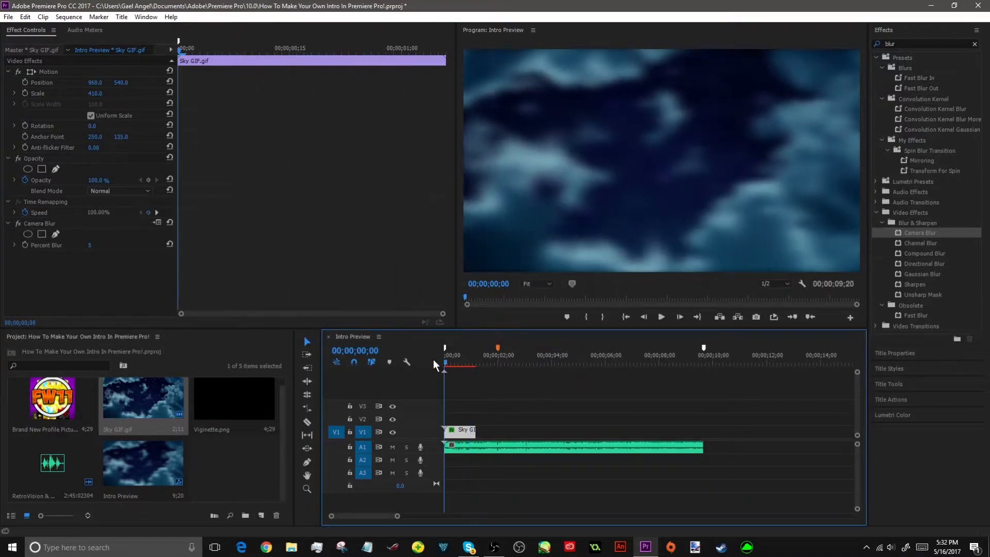
left_click(663, 319)
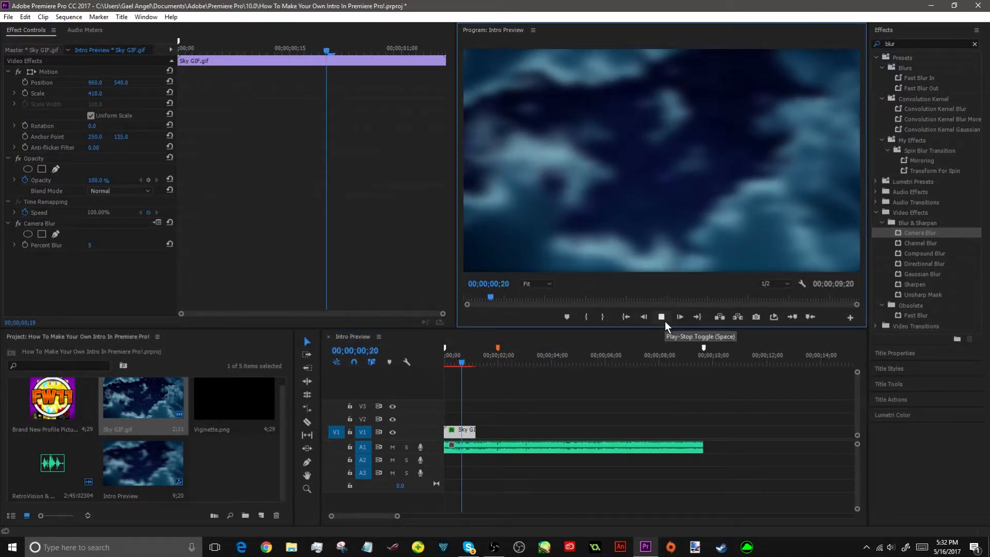
Paste a copy of the Sky GIF clip at 00;00;01;06, right after the first, and play across the join
left_click_drag(515, 364, 480, 355)
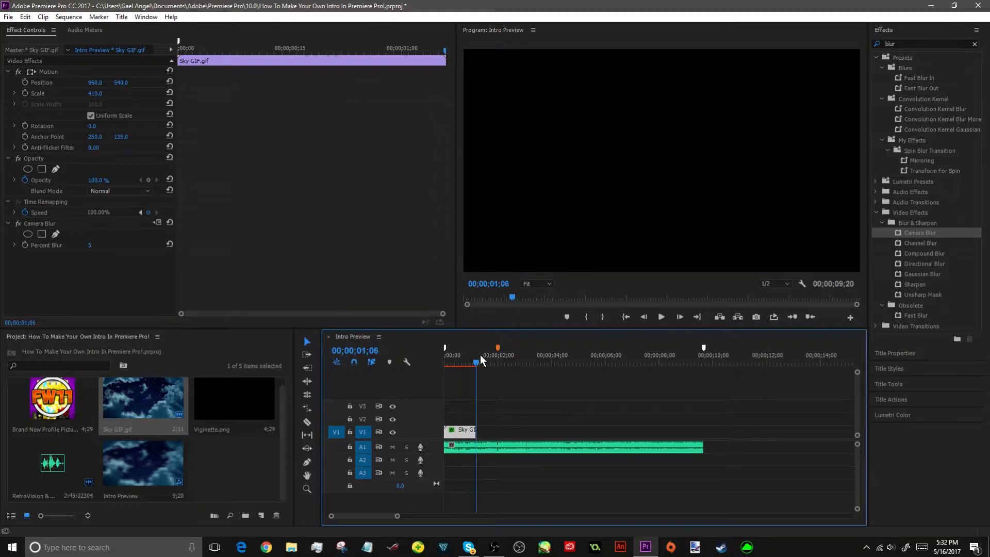
key("ctrl+v")
left_click(485, 360)
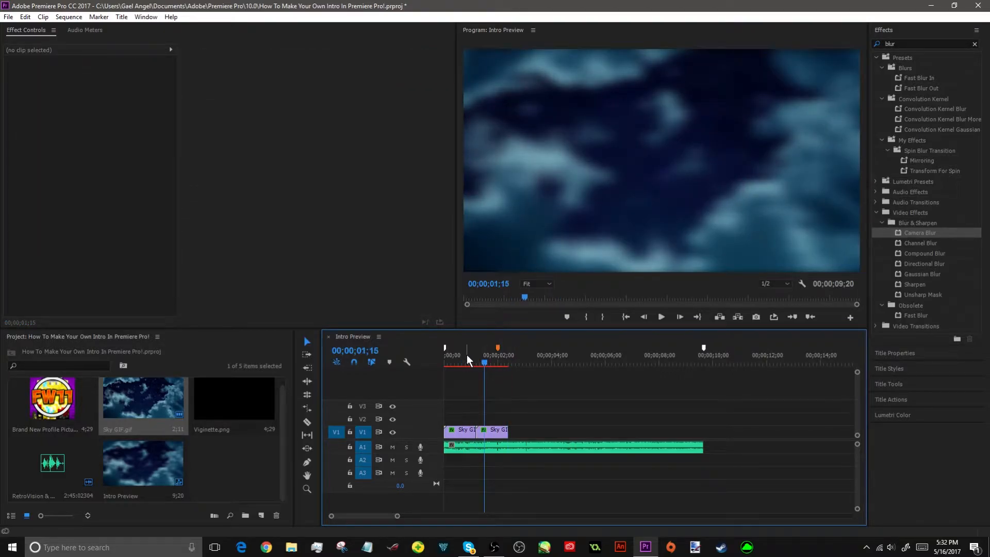
left_click(462, 360)
left_click(661, 317)
left_click(661, 317)
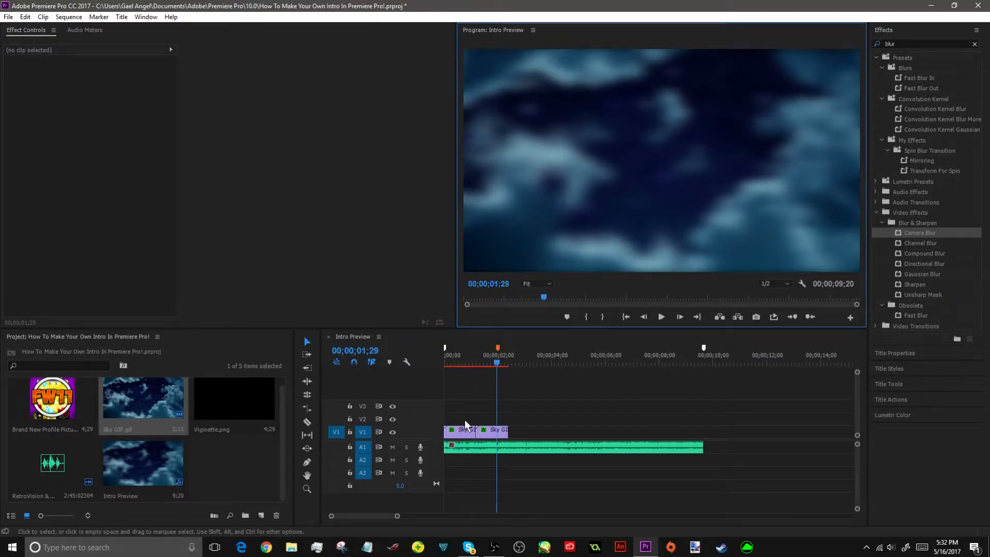
Reverse the speed of the second Sky GIF clip and play across the join between the two clips
right_click(491, 435)
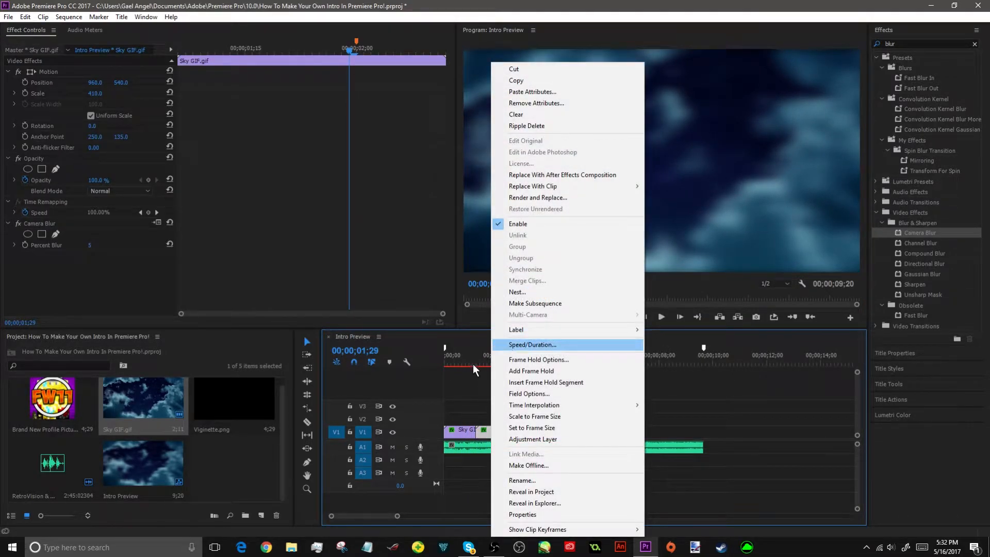
left_click(473, 415)
right_click(495, 432)
left_click(551, 344)
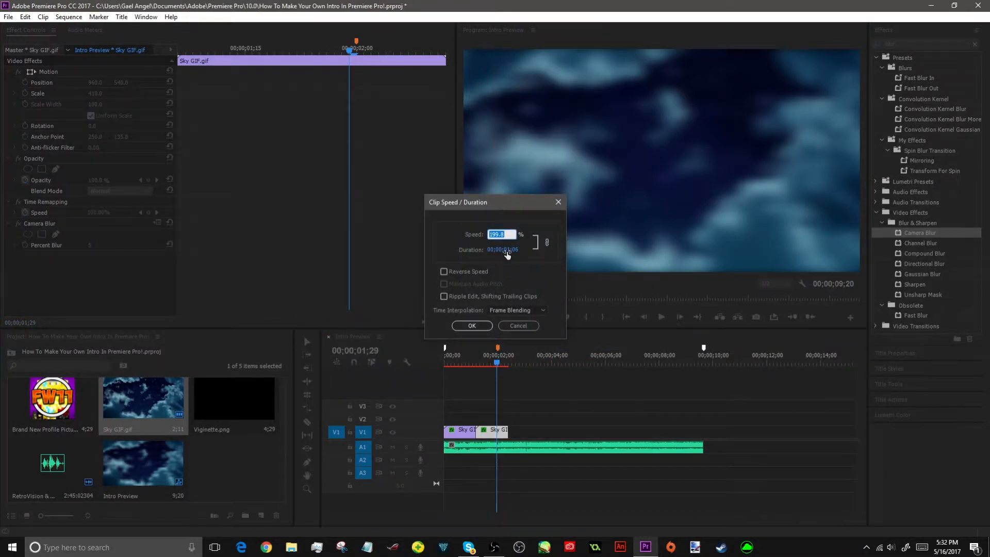
left_click(444, 271)
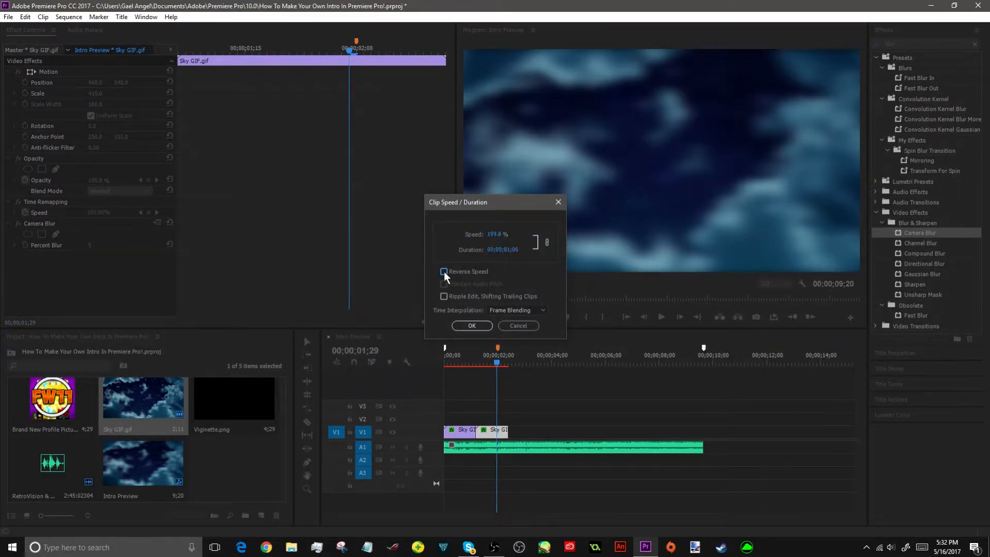
left_click(471, 326)
left_click(465, 354)
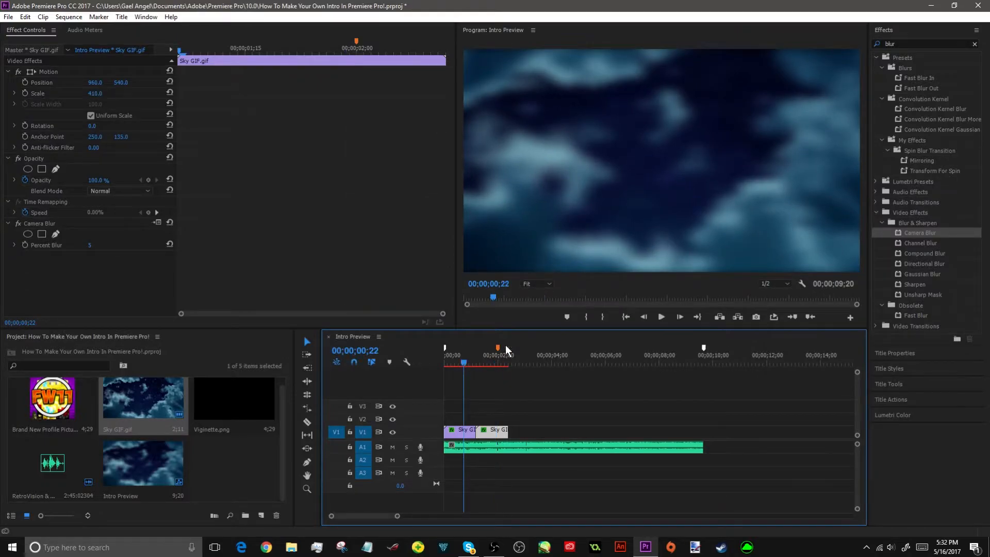
left_click(659, 316)
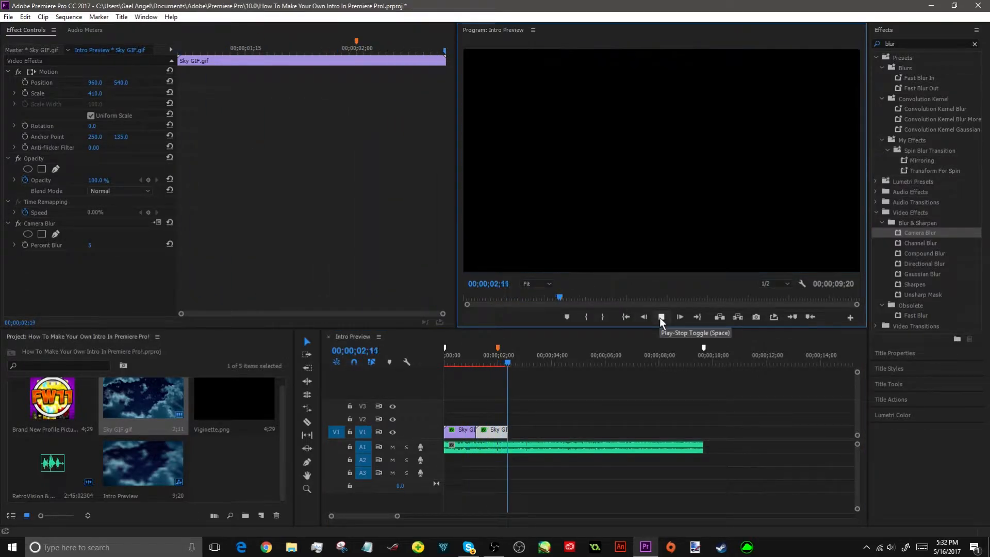
Copy both Sky GIF clips and paste them repeatedly from 00;00;02;12 until the copies run past the end of the music
left_click(456, 363)
left_click_drag(456, 368, 512, 357)
left_click_drag(544, 396, 454, 431)
key("ctrl+c")
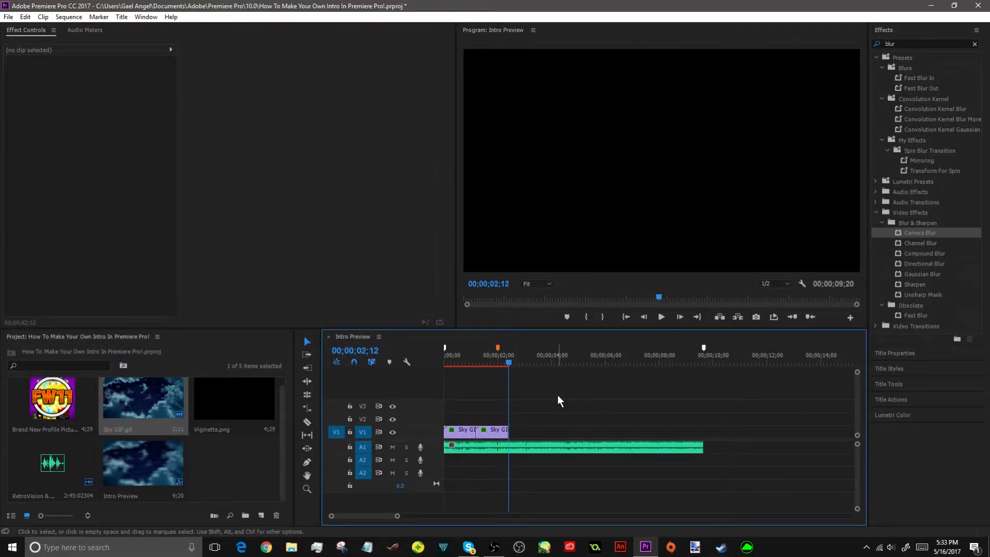
key("ctrl+v")
key("ctrl+v")
key("ctrl+v")
left_click(738, 413)
key("ctrl+v")
left_click(737, 403)
Trim the Sky GIF clips to the end of the music at 00;00;09;20 and delete the leftover clip beyond it
left_click_drag(732, 427, 703, 426)
left_click(759, 431)
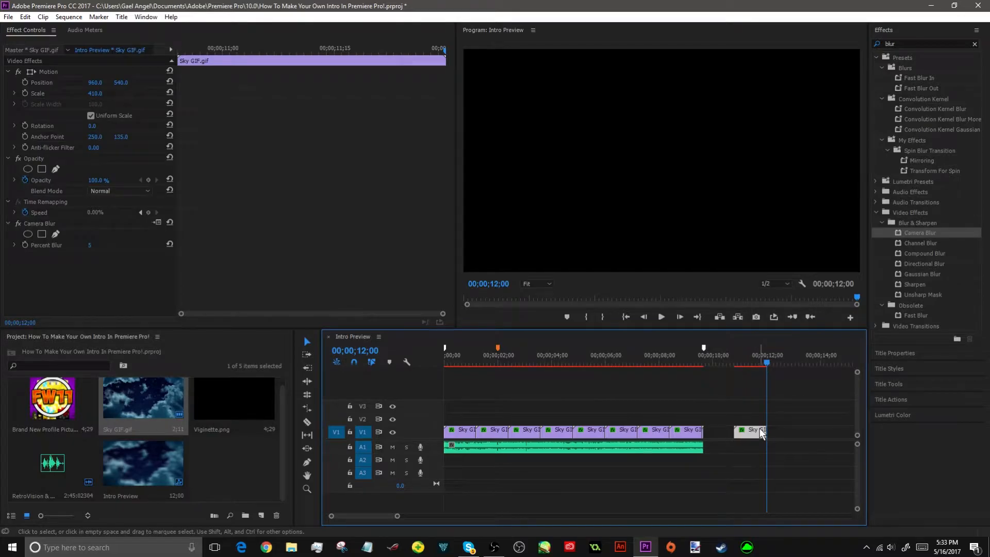
key("Delete")
left_click(704, 363)
left_click_drag(705, 363, 395, 358)
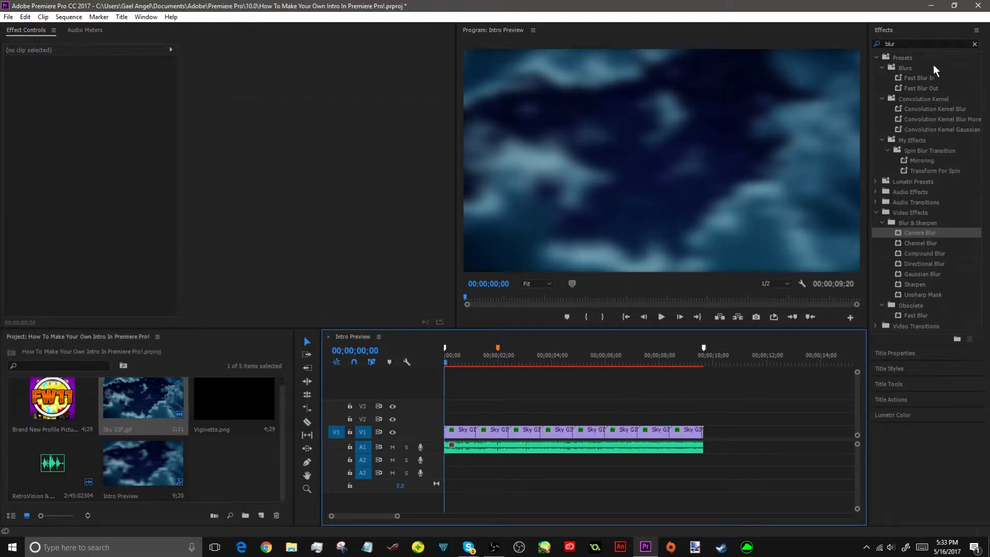
Add a Constant Gain crossfade to both the start and the end of the music clip on track A1
left_click(974, 46)
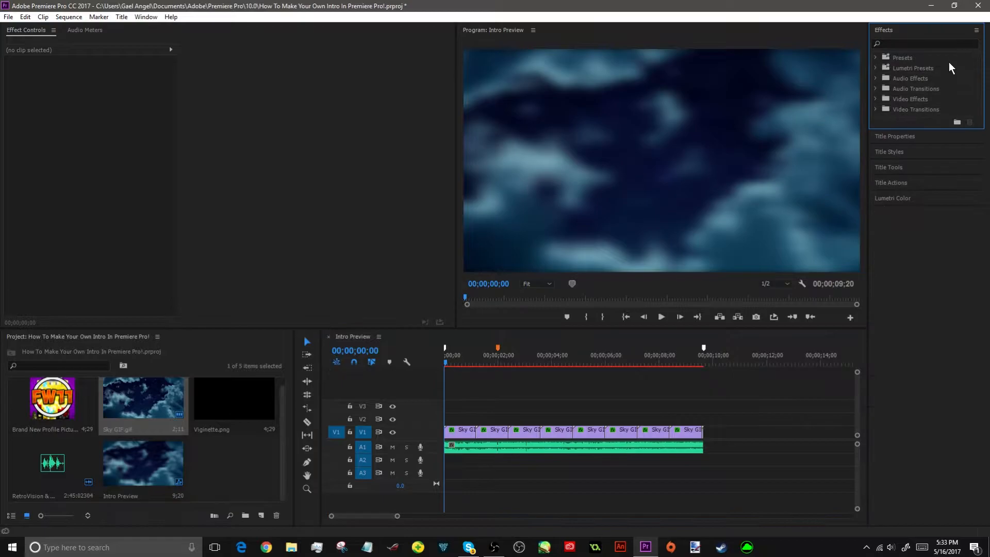
left_click(875, 89)
left_click(882, 98)
left_click_drag(896, 108, 794, 196)
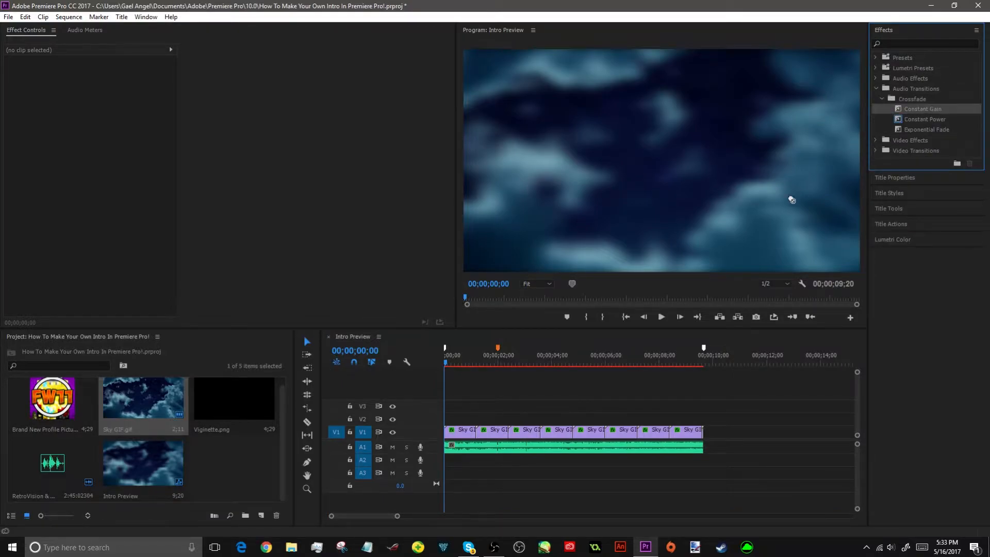
left_click_drag(902, 109, 451, 448)
left_click_drag(937, 109, 698, 447)
Set the duration of both Constant Gain transitions on the music to 20 frames
double_click(695, 447)
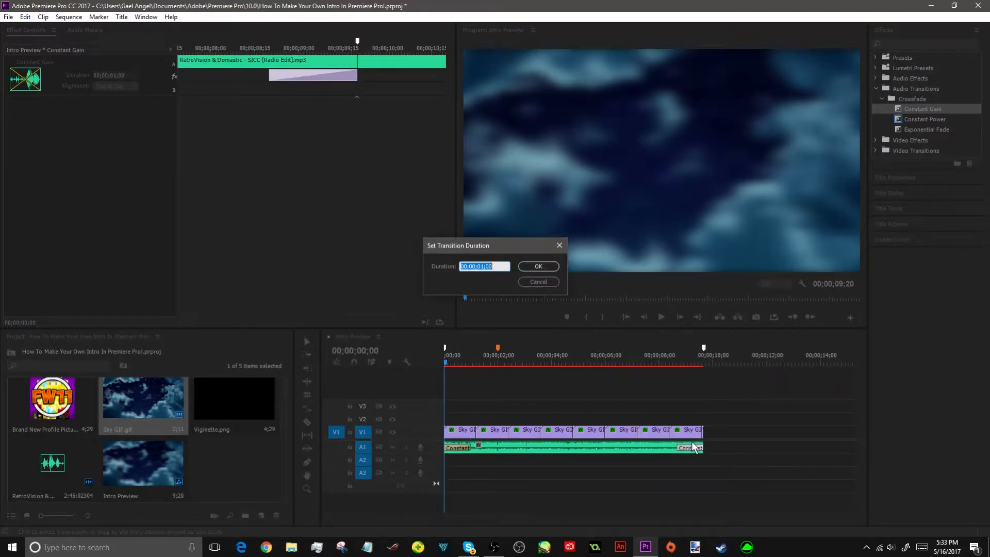
type("20")
key("Return")
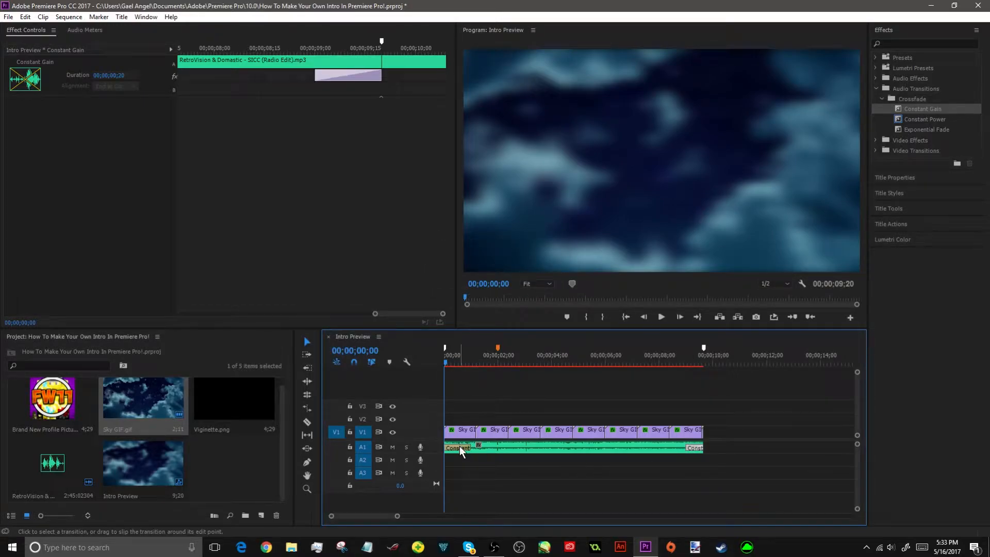
double_click(459, 446)
type("20")
key("Return")
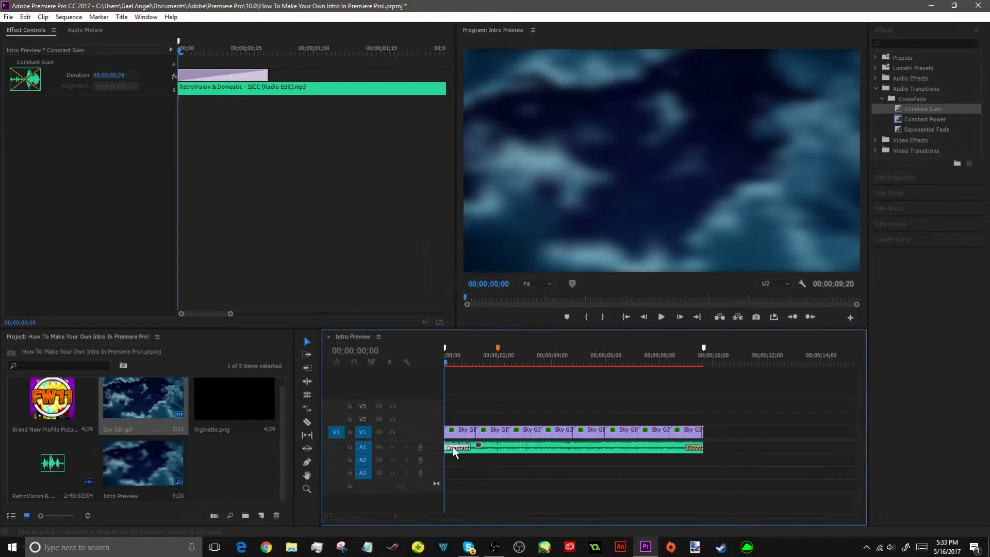
left_click(536, 382)
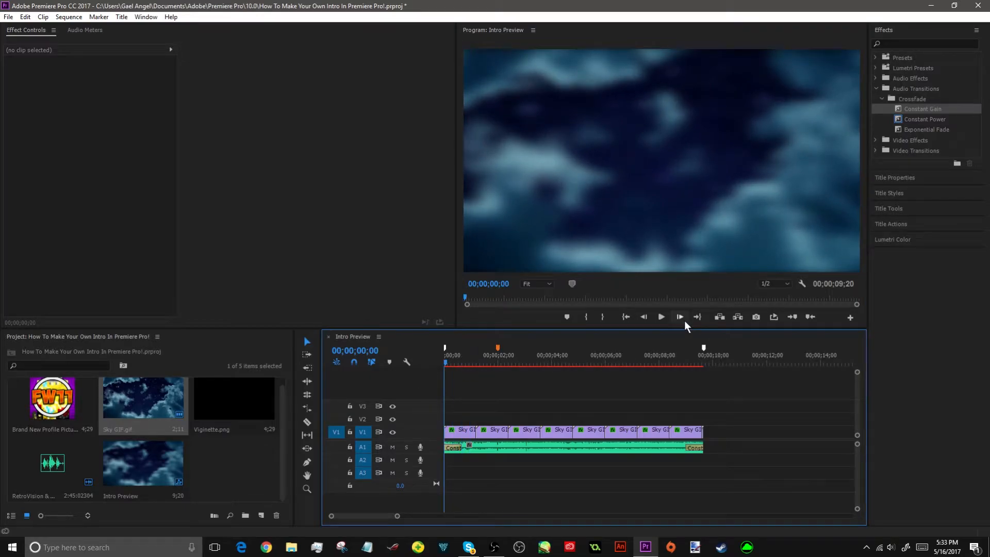
Play the opening of the sequence to check the music's fade-in, and return the playhead to the start
left_click(662, 323)
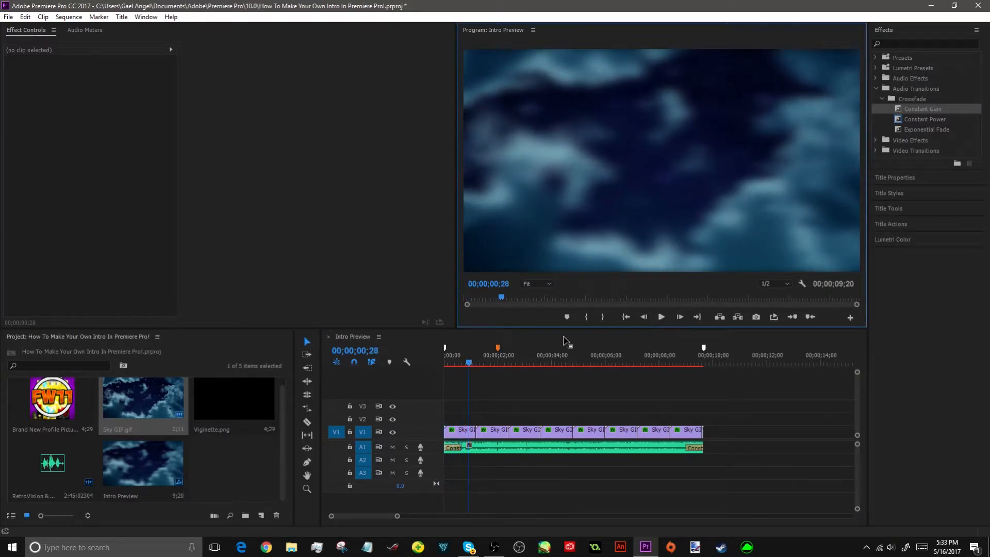
left_click(454, 358)
key("Home")
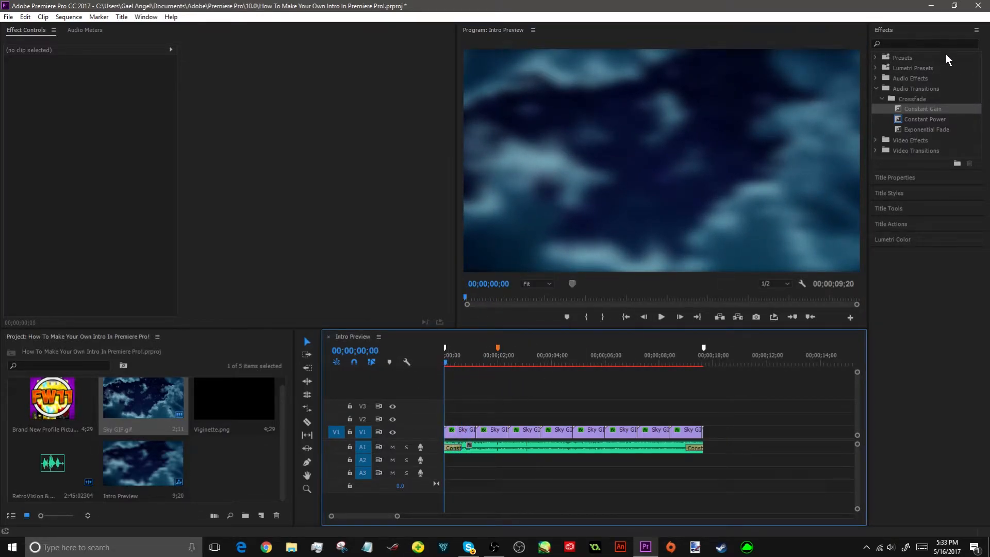
left_click(880, 99)
left_click(875, 89)
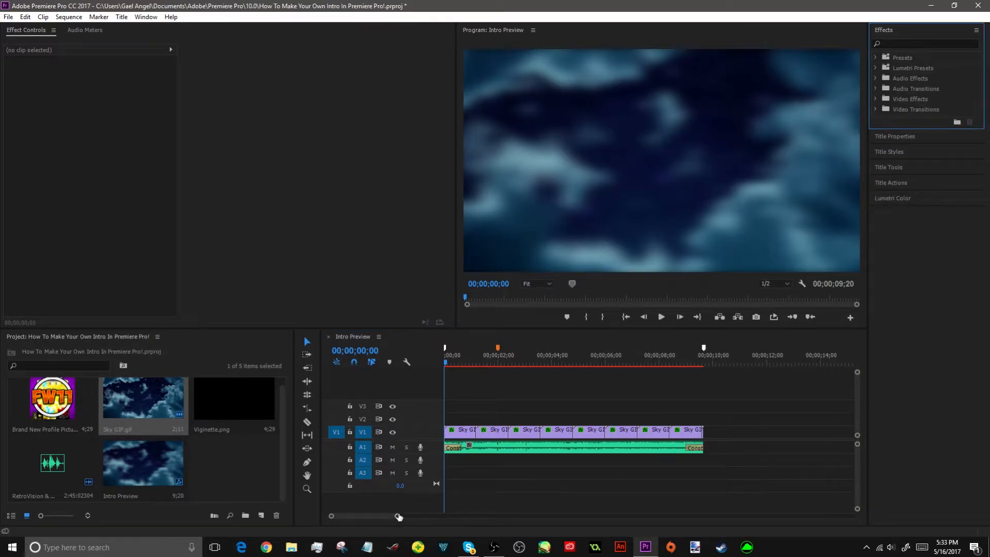
Create a new Black Video item in the project with the default settings
left_click_drag(398, 516, 359, 514)
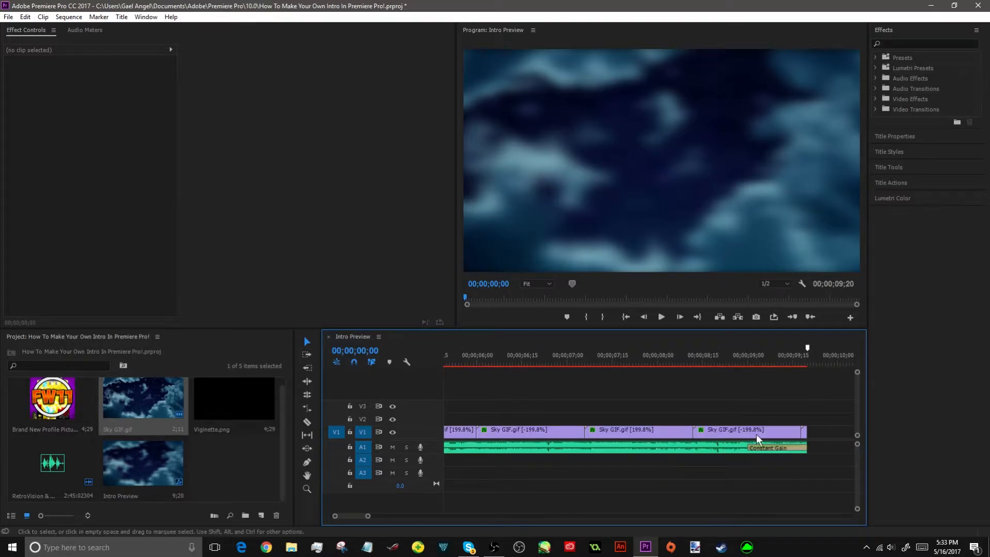
left_click_drag(371, 516, 408, 516)
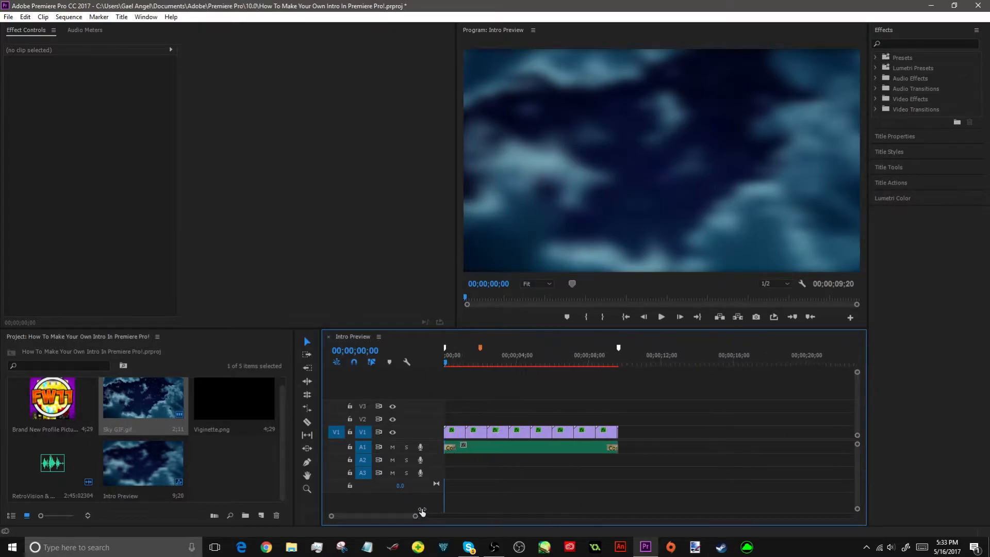
left_click(262, 515)
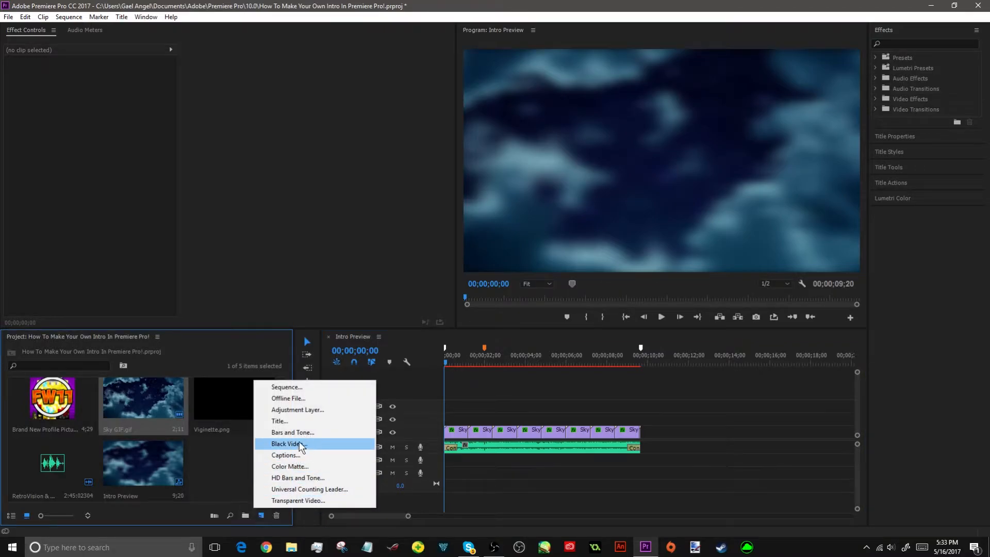
left_click(227, 478)
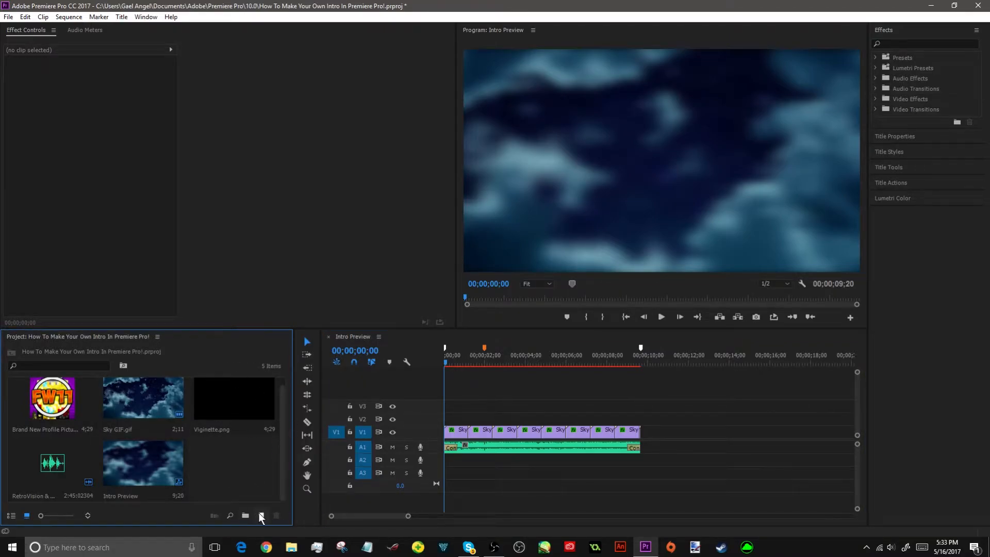
left_click(261, 516)
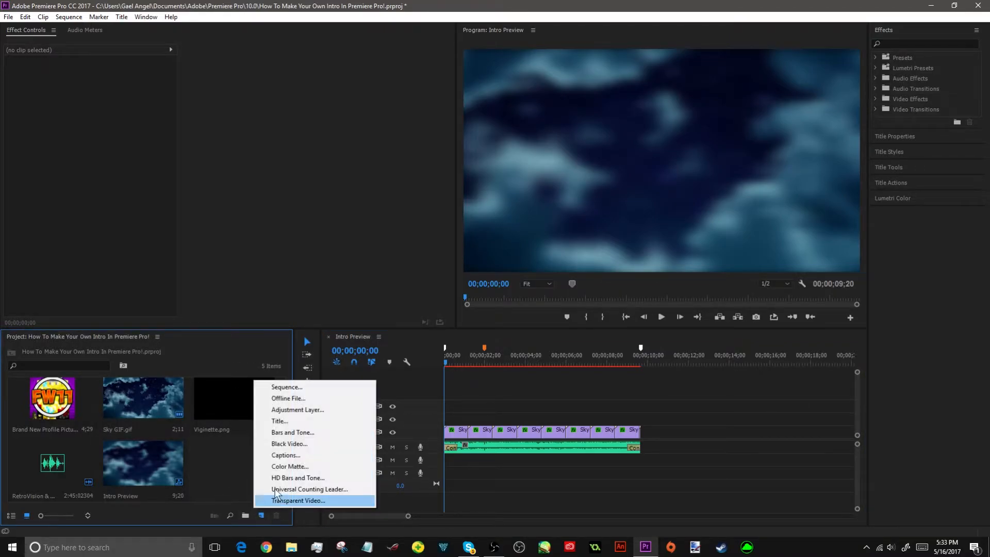
left_click(281, 443)
left_click(512, 308)
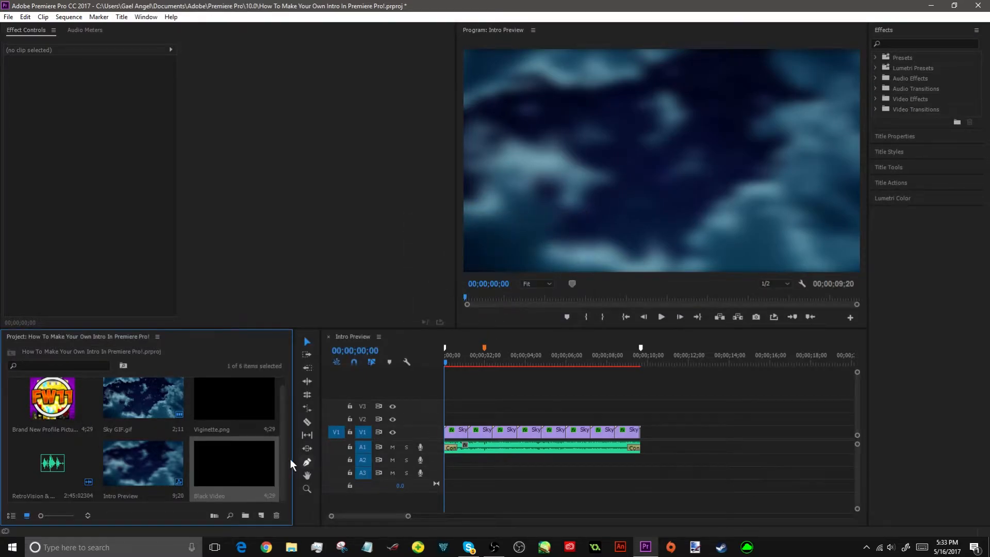
Place the Black Video on track V2 above the last sky clip, spanning 00;00;09;00 to 00;00;09;20
left_click_drag(256, 466, 645, 421)
left_click(640, 359)
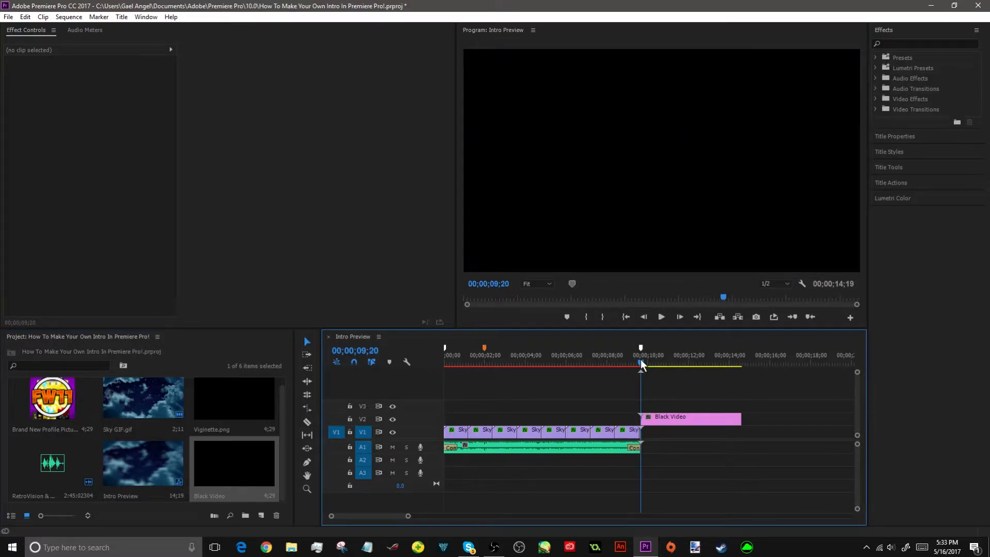
left_click_drag(410, 518, 380, 516)
left_click(613, 363)
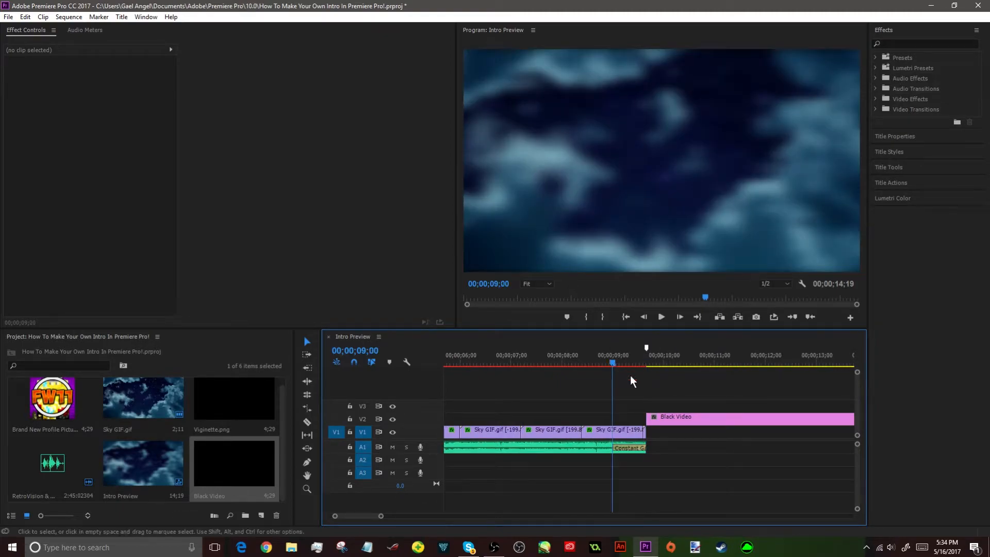
left_click_drag(650, 418, 617, 417)
left_click_drag(381, 516, 396, 516)
left_click_drag(801, 423, 665, 413)
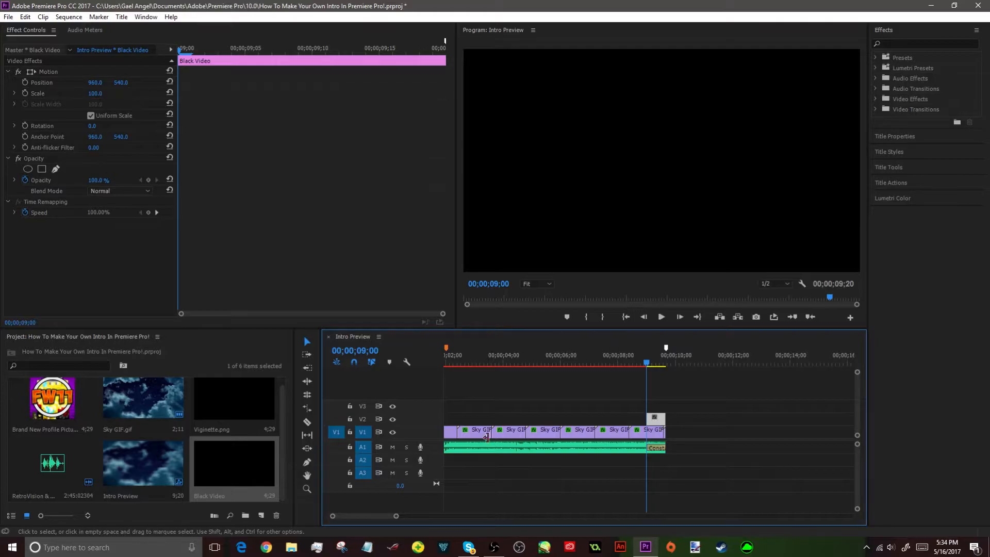
Try pasting a copy of the Black Video clip on track V1 at the sequence start, and remove it again
left_click_drag(396, 516, 422, 516)
left_click(450, 354)
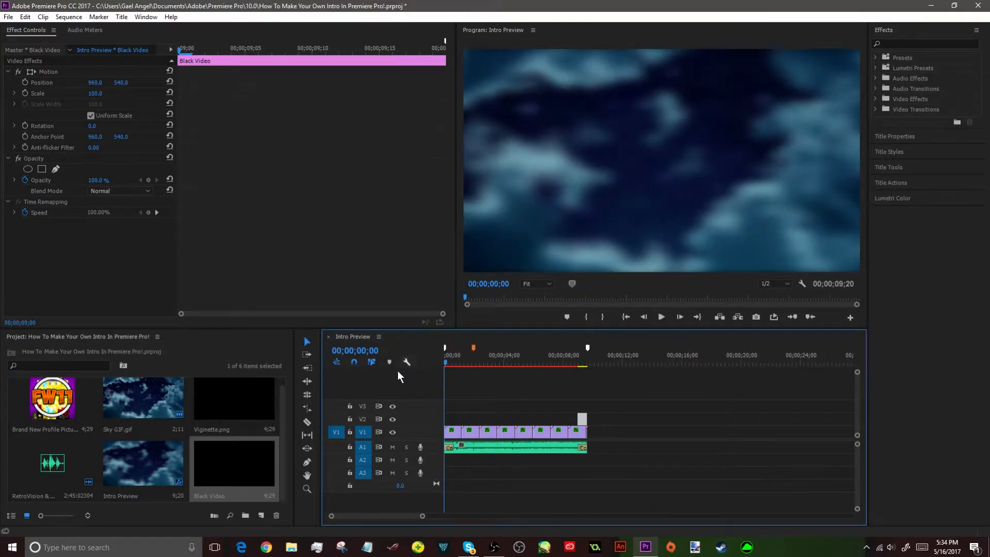
left_click(524, 373)
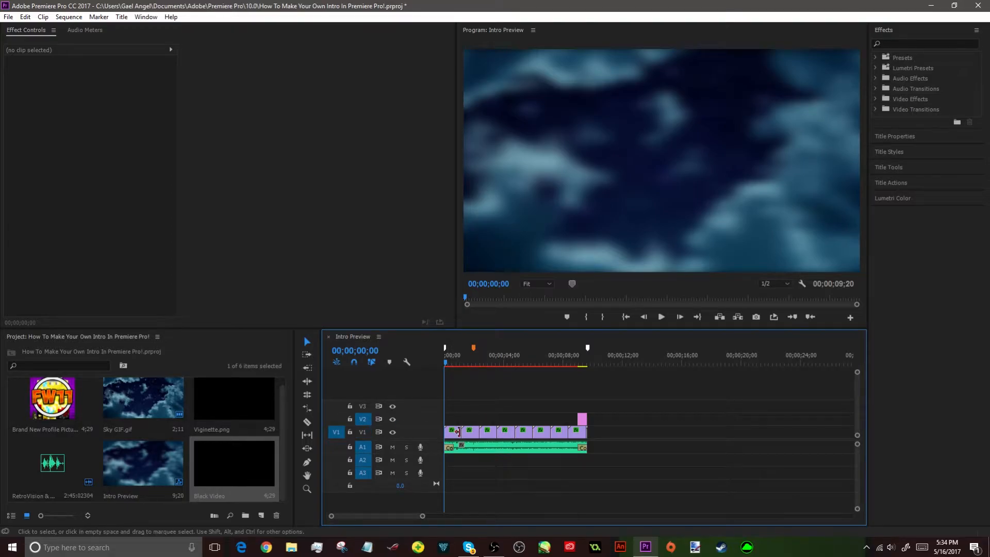
left_click(363, 431)
left_click(363, 418)
key("ctrl+v")
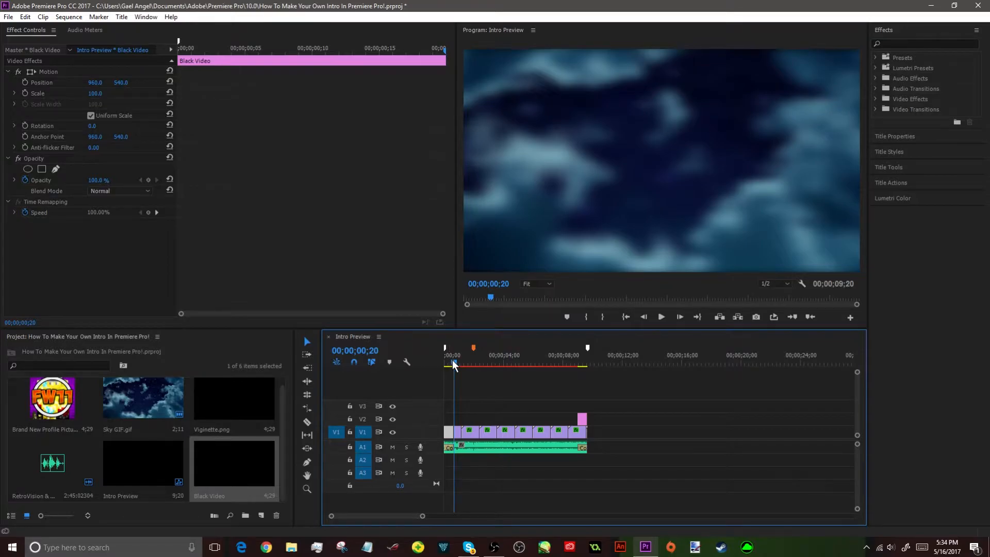
key("Home")
key("Delete")
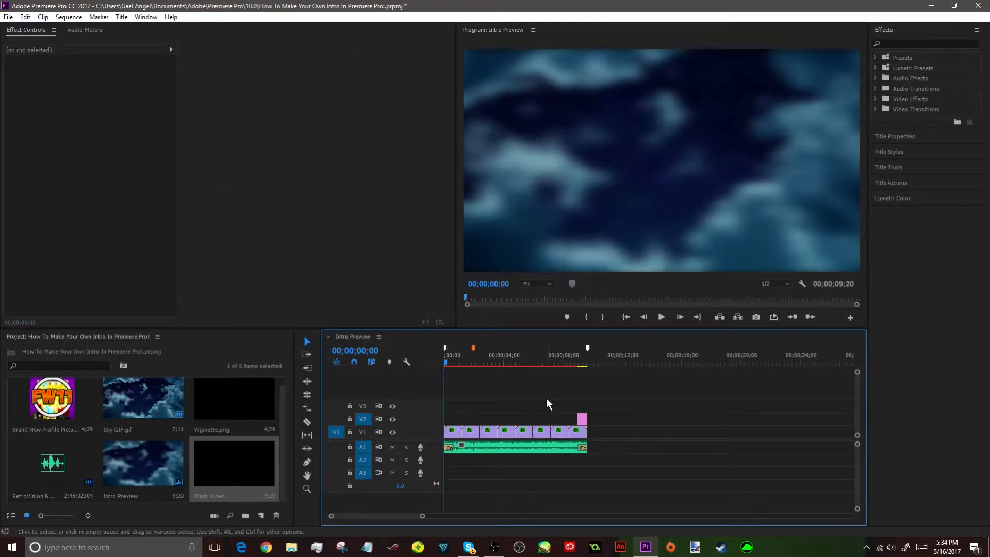
Paste a copy of the Black Video clip on track V2 at 00;00;00;00 and return the playhead to the start
key("ctrl+z")
left_click(658, 316)
left_click(658, 315)
left_click_drag(453, 363, 323, 270)
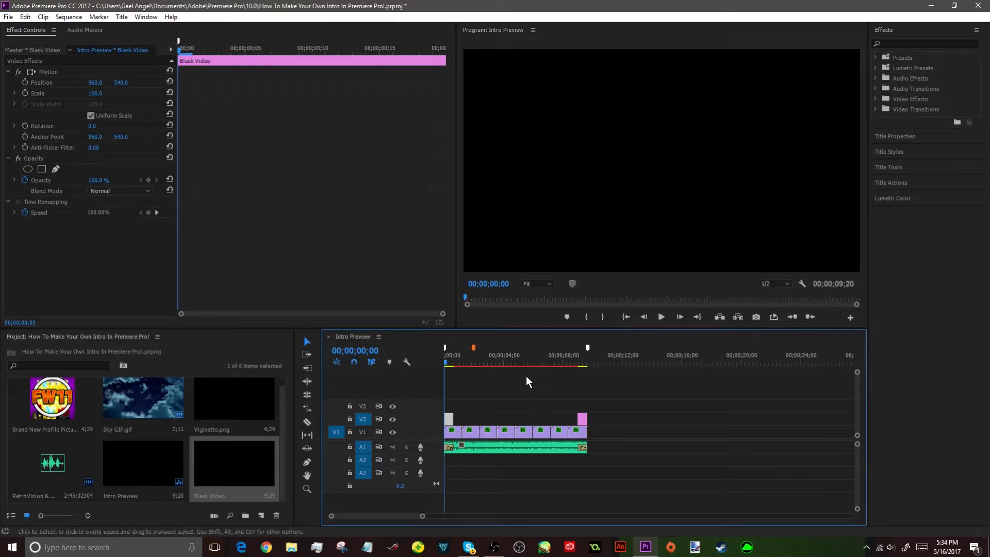
Keyframe the opening Black Video clip's opacity from 100% at 00;00;00;00 to 0% at 00;00;00;20
left_click(149, 179)
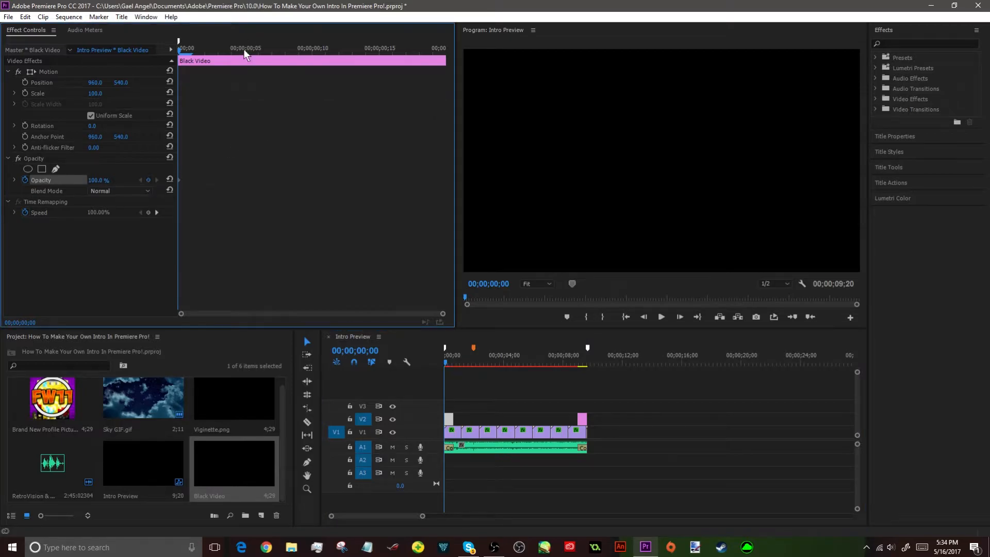
left_click_drag(243, 46, 485, 57)
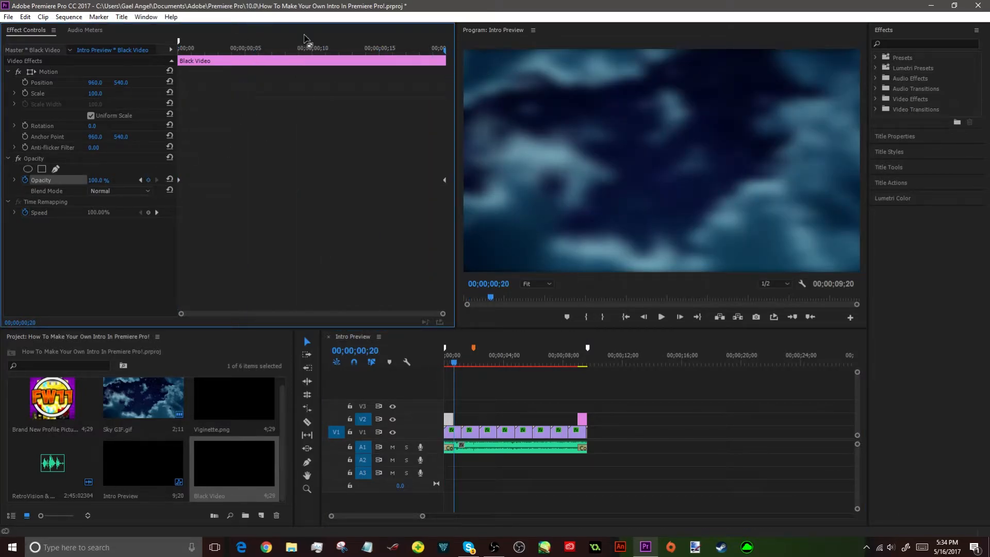
left_click_drag(316, 48, 74, 89)
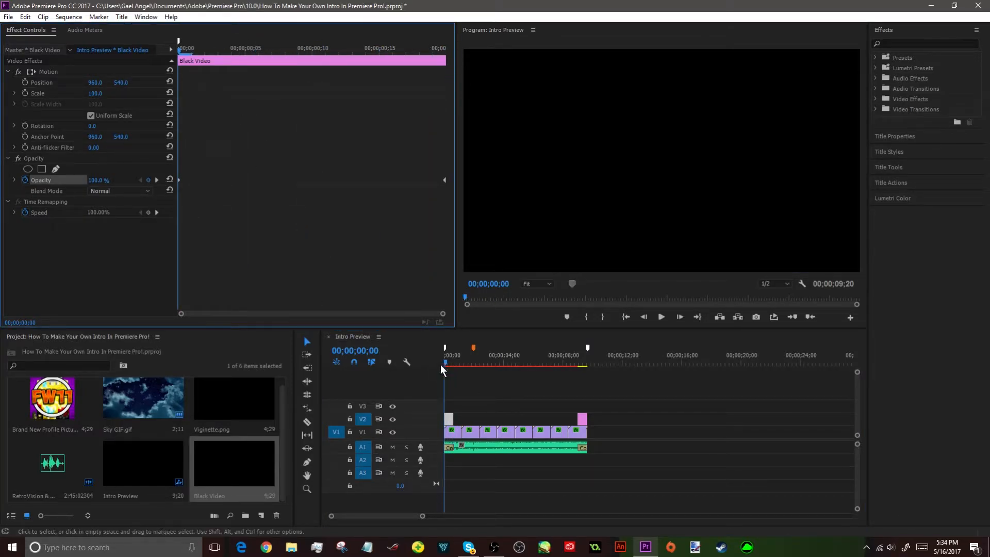
key("space")
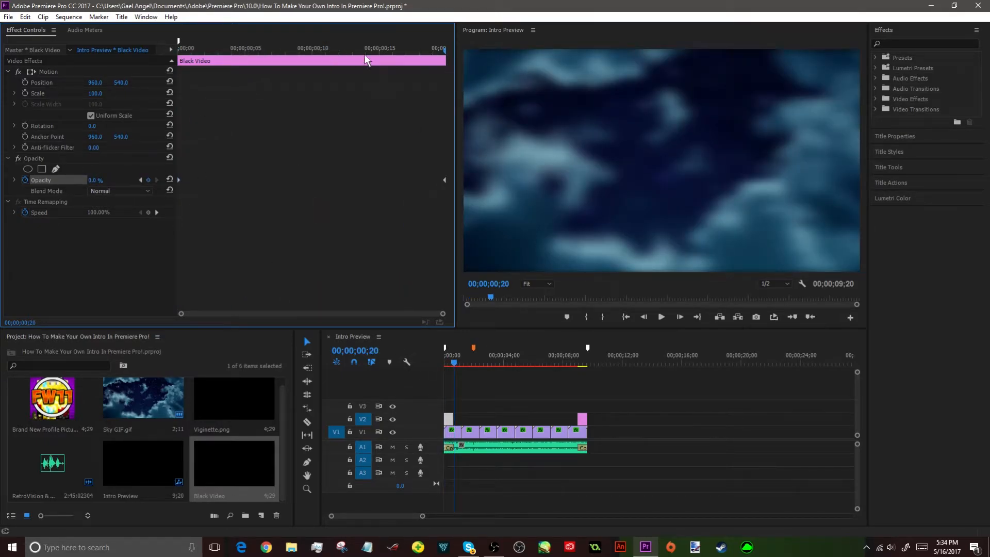
Preview the opening fade from black and return the playhead to 00;00;00;00
left_click_drag(356, 50, 38, 76)
left_click(663, 318)
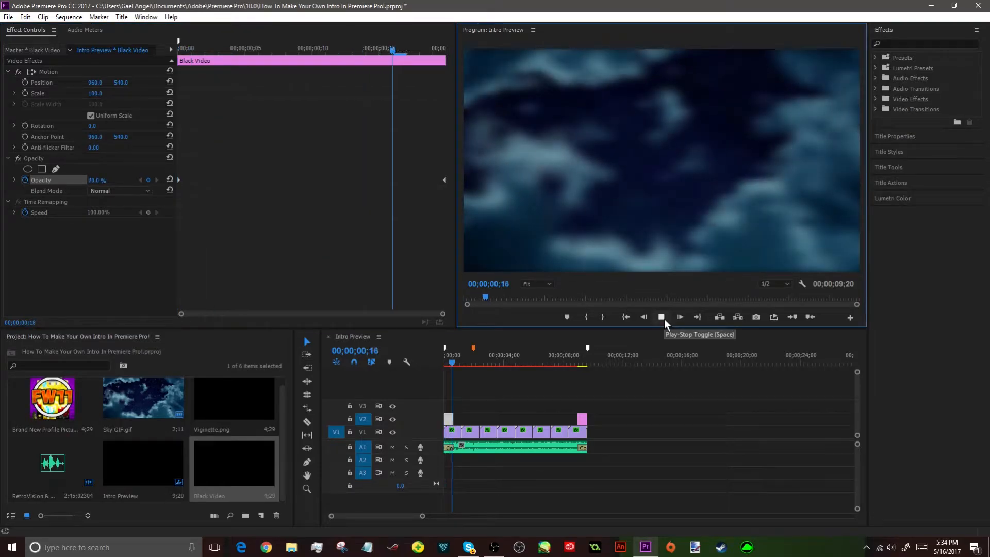
left_click(663, 318)
left_click_drag(308, 50, 176, 85)
left_click(288, 144)
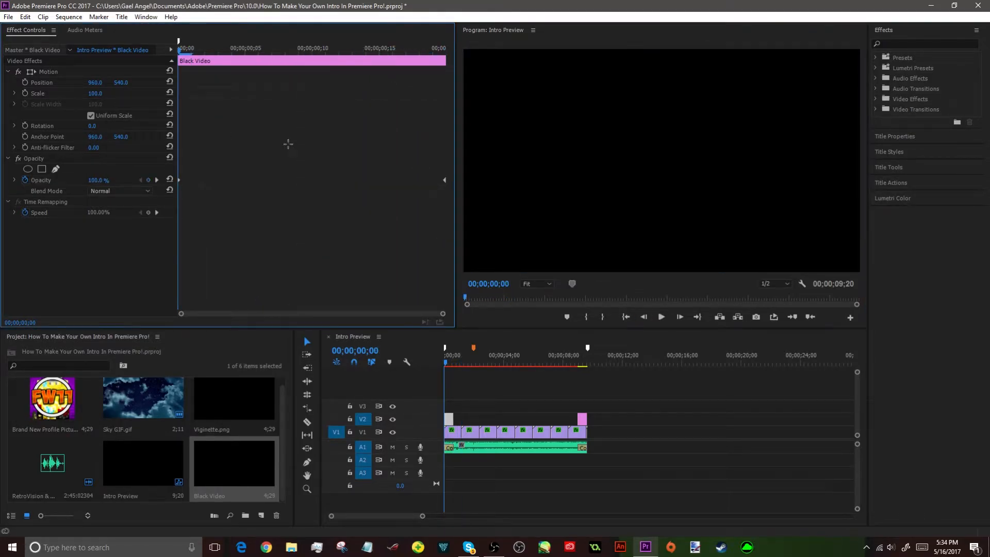
Smooth the interpolation of both opacity keyframes on the opening Black Video clip
right_click(444, 180)
left_click(480, 280)
right_click(179, 180)
left_click(231, 276)
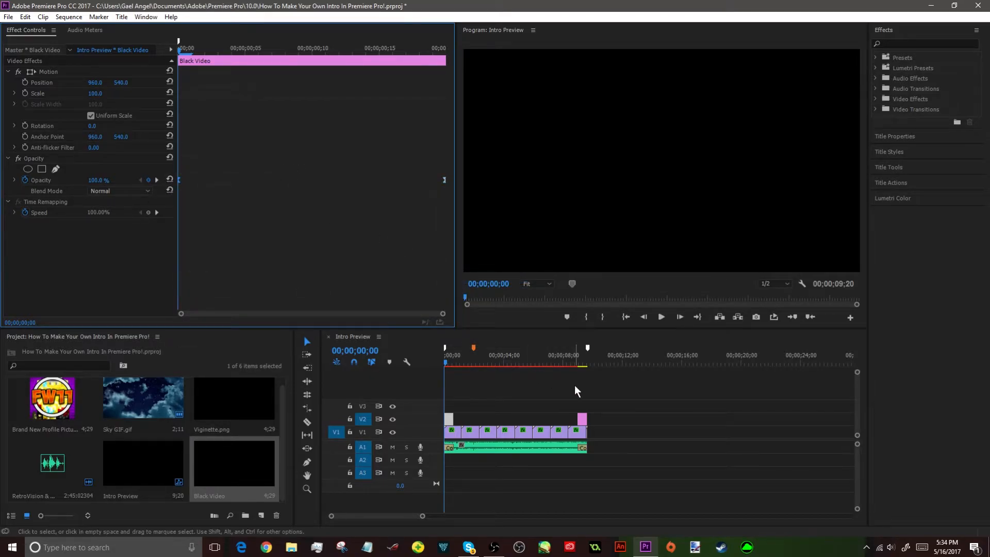
Keyframe the closing Black Video clip's opacity from 0% at 00;00;09;00 to 100% at the clip's end
left_click(593, 413)
left_click(583, 418)
left_click_drag(588, 416, 588, 416)
left_click_drag(231, 50, 62, 71)
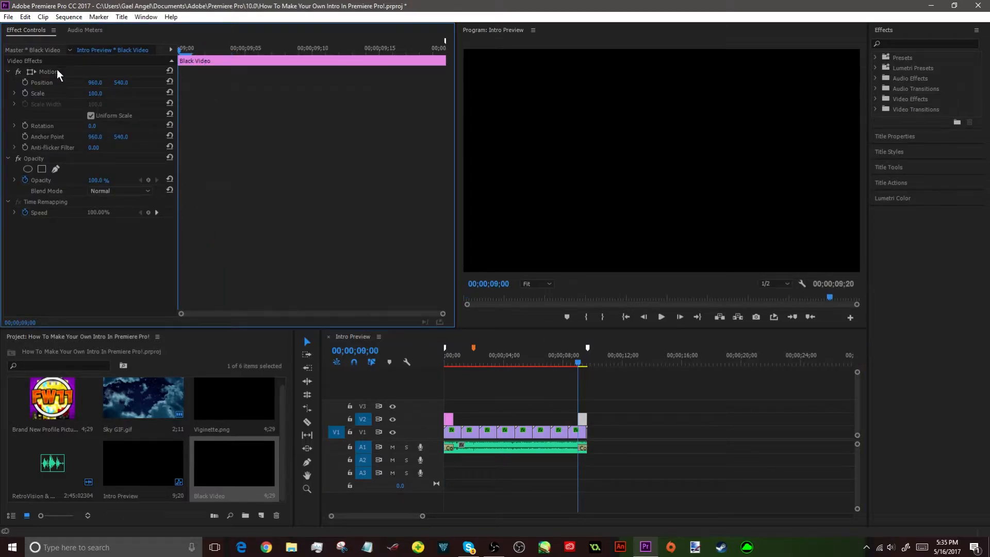
left_click_drag(105, 181, 460, 199)
left_click(231, 49)
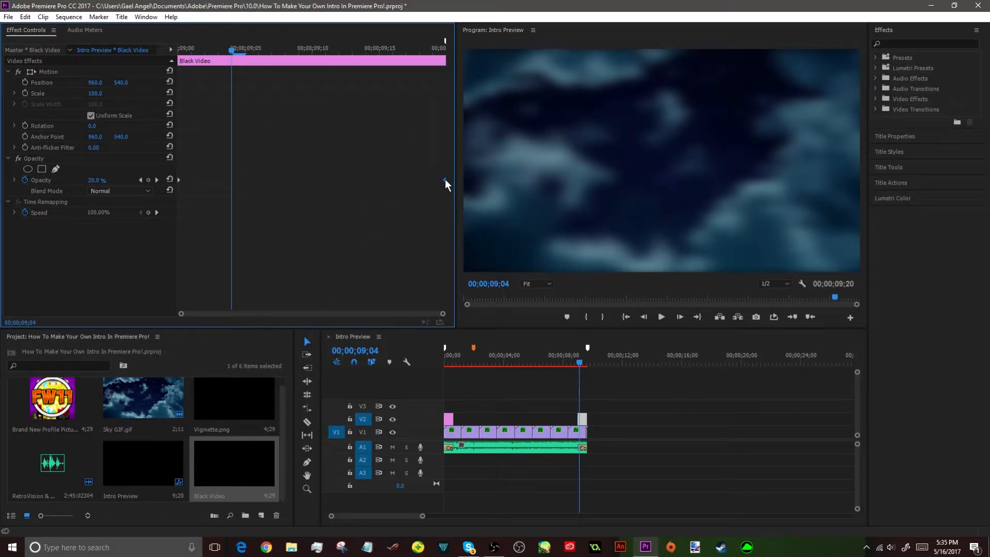
Smooth the interpolation of both opacity keyframes on the closing Black Video clip
right_click(445, 184)
left_click(466, 281)
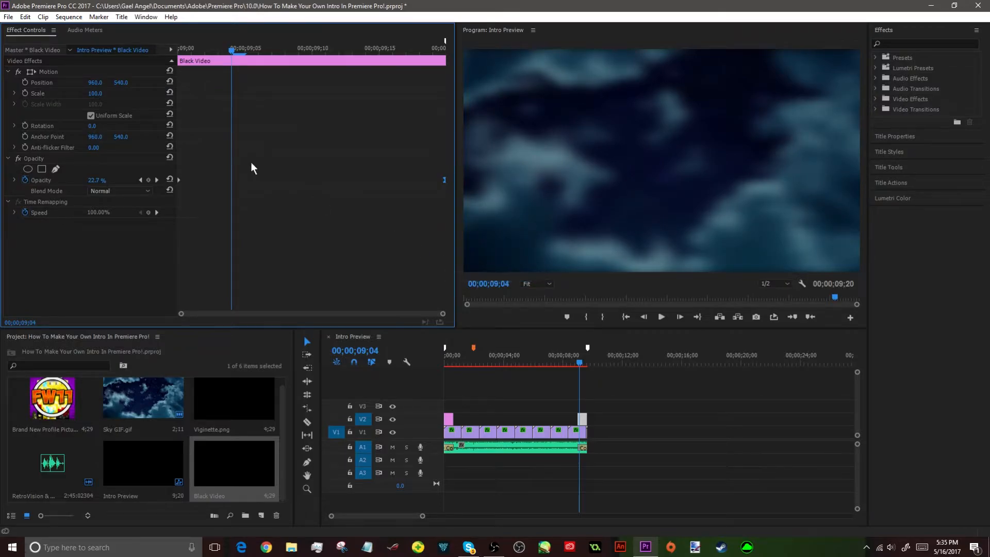
right_click(181, 182)
left_click(258, 274)
Play the closing fade to black from just before the last Black Video clip
left_click(580, 372)
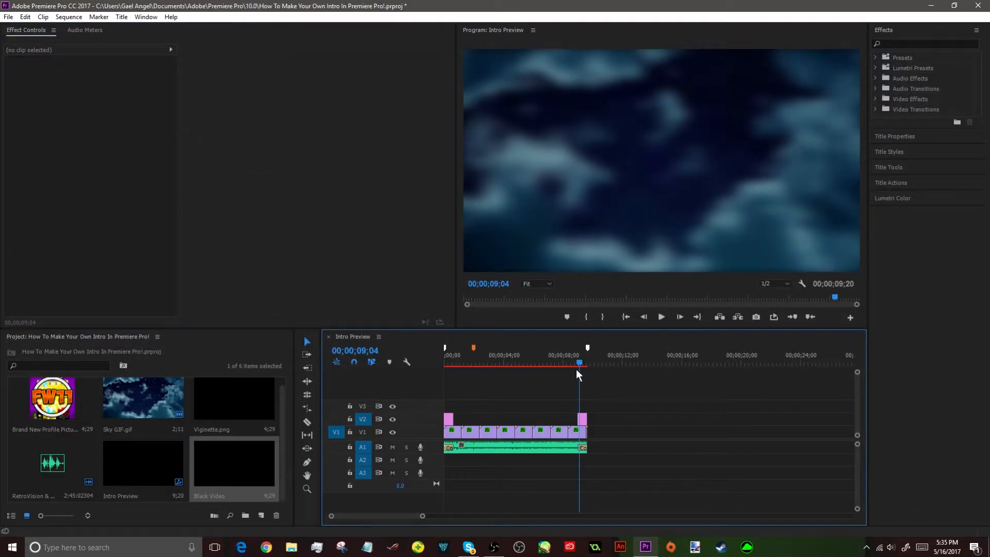
left_click_drag(579, 372, 576, 372)
left_click(661, 316)
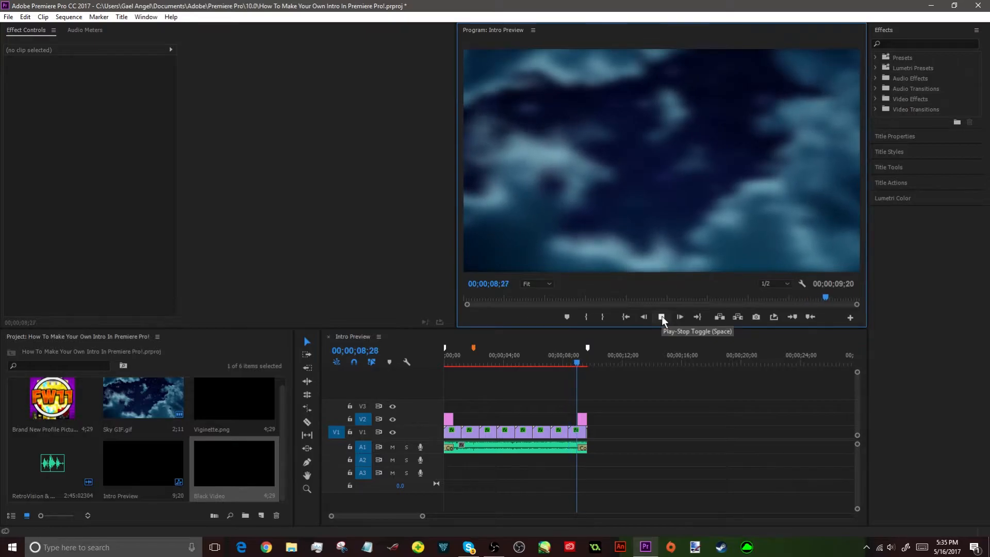
left_click(535, 361)
Place Brand New Profile Picture.png on track V2 from the 00;00;02;00 marker up to the closing Black Video clip
key("Home")
mouse_move(449, 363)
left_mouse_down()
mouse_move(570, 349)
mouse_move(580, 358)
mouse_move(348, 360)
mouse_move(484, 363)
mouse_move(474, 360)
left_mouse_up()
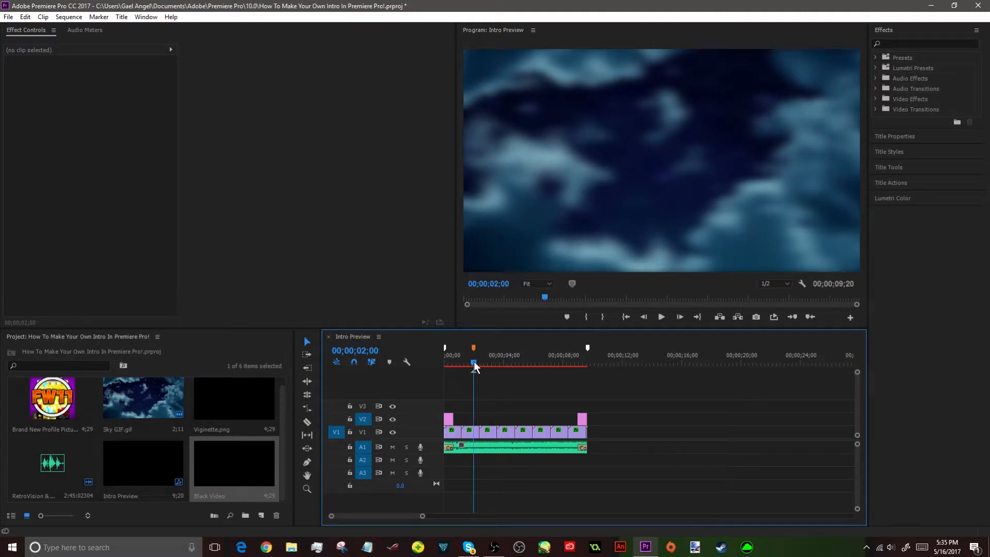
left_click_drag(66, 401, 577, 417)
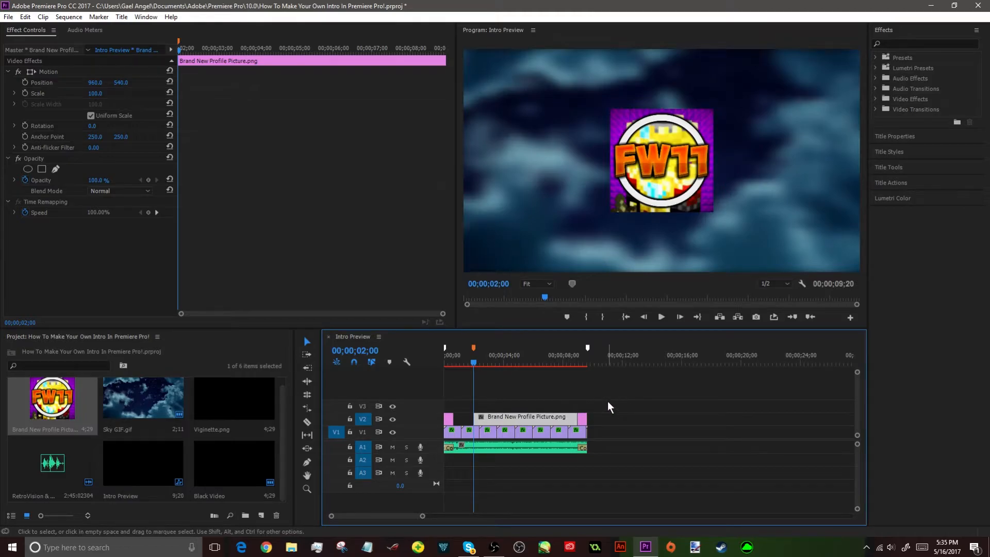
Move both Black Video clips up to track V4 and extend the profile picture clip to the sequence end at 00;00;09;20
left_click_drag(582, 417, 587, 388)
left_click_drag(448, 423, 448, 392)
left_click(526, 372)
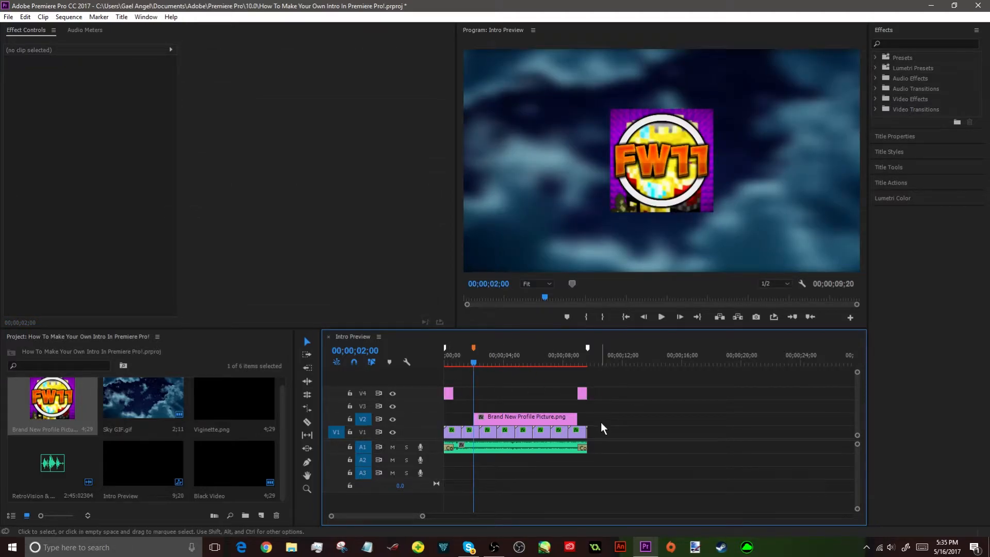
left_click_drag(576, 418, 587, 417)
Add an ellipse opacity mask to the profile picture clip and stretch it around the whole circular logo
left_click(556, 414)
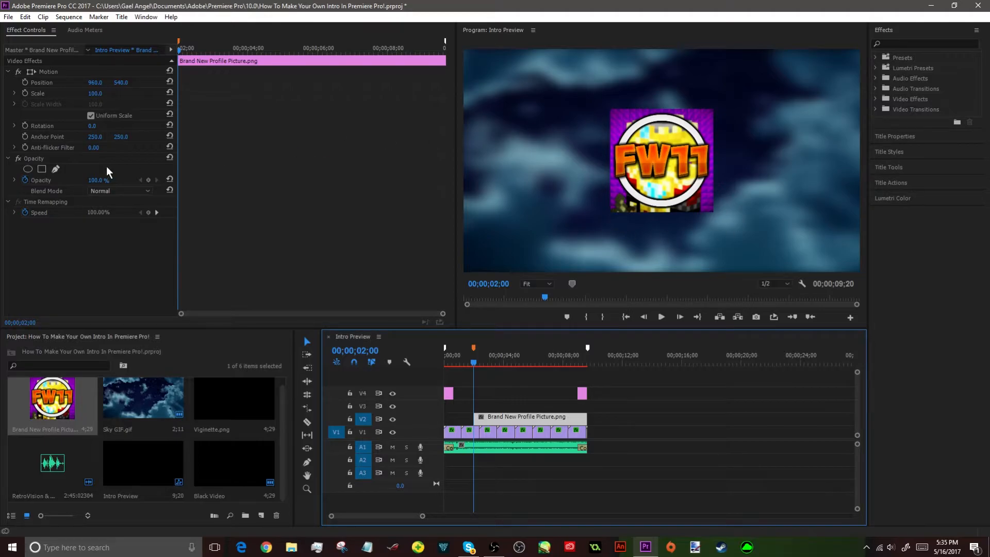
left_click(29, 168)
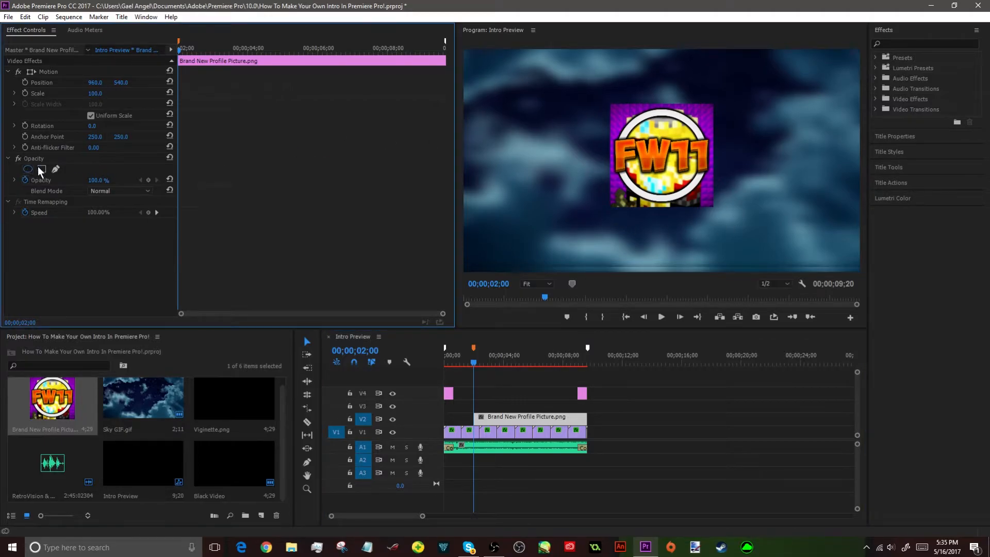
left_click_drag(675, 162, 712, 161)
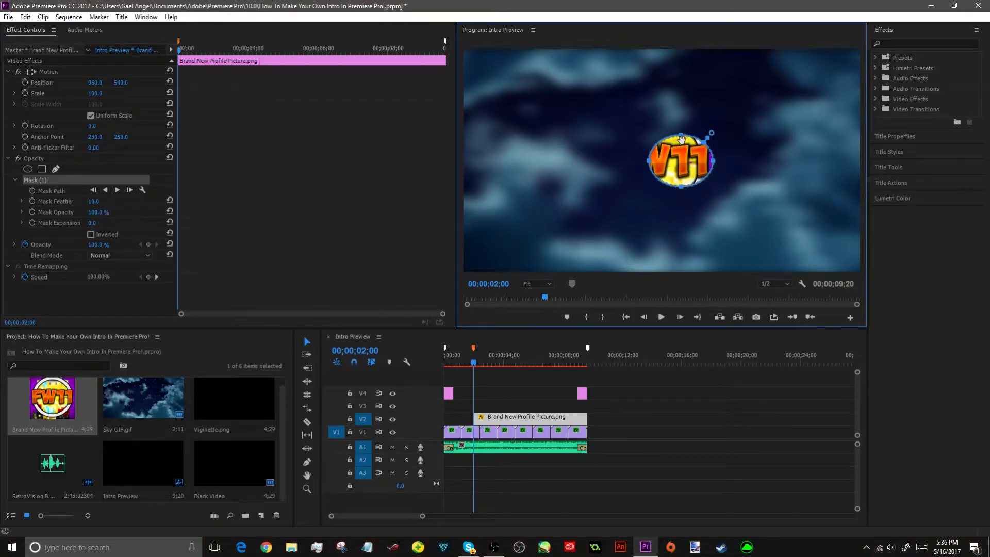
left_click_drag(682, 136, 689, 110)
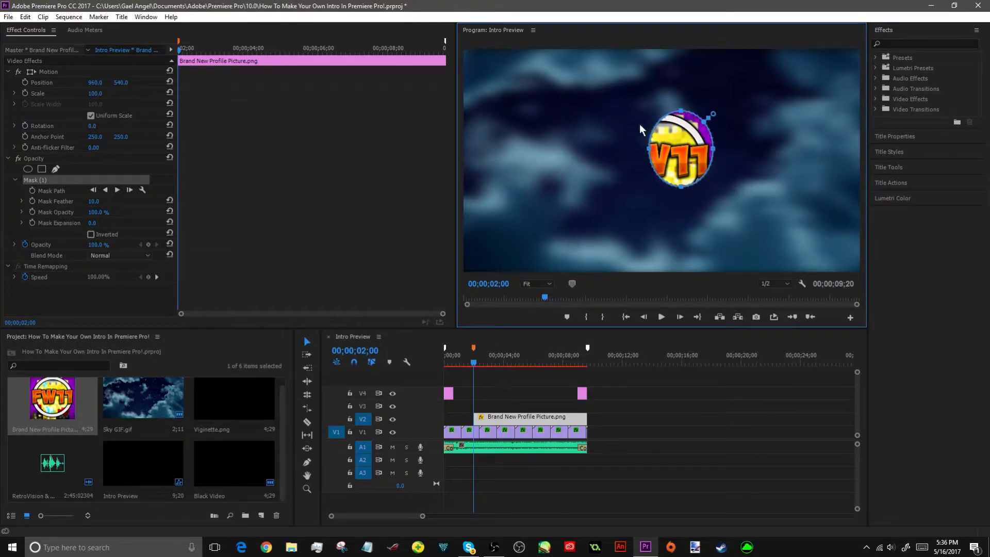
left_click_drag(650, 149, 612, 149)
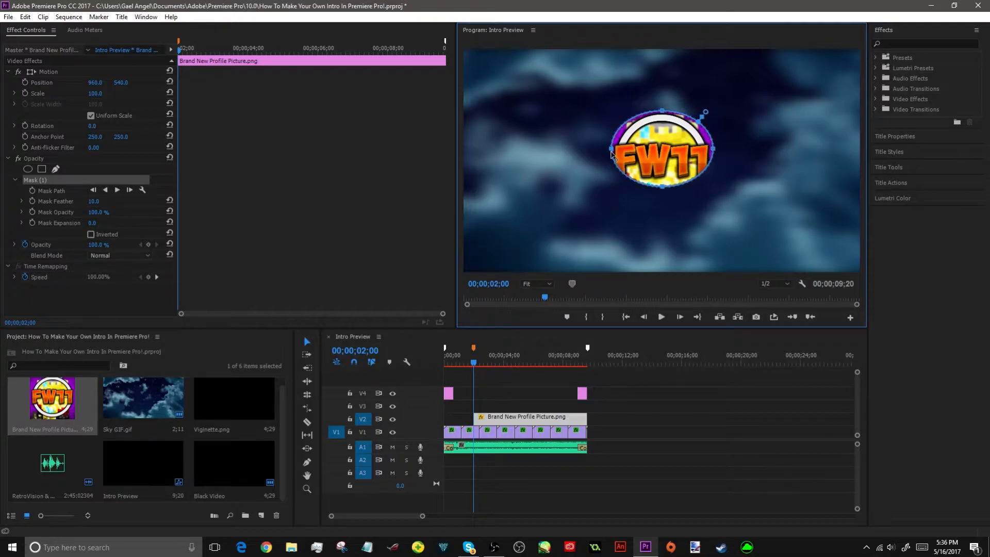
left_click_drag(665, 187, 671, 210)
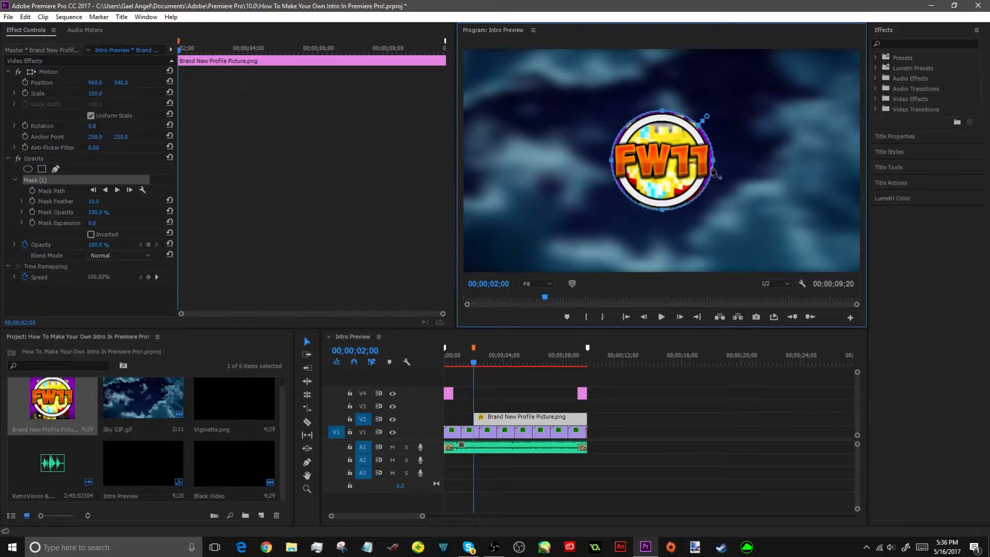
Fine-tune the ellipse mask's edges to follow the logo's circular outline closely
mouse_move(714, 163)
left_mouse_down()
mouse_move(723, 163)
mouse_move(713, 163)
left_mouse_up()
left_click_drag(667, 106, 671, 107)
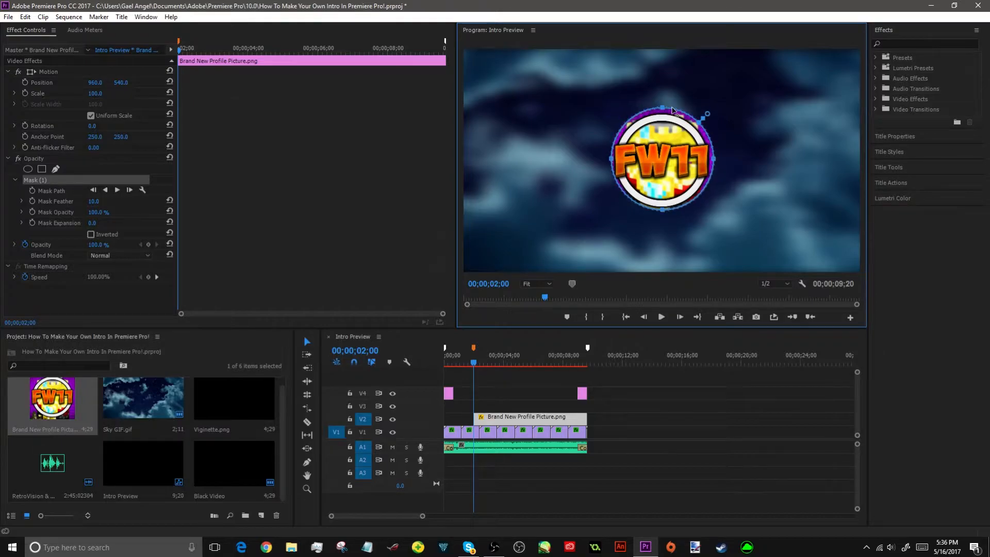
left_click_drag(616, 157, 609, 157)
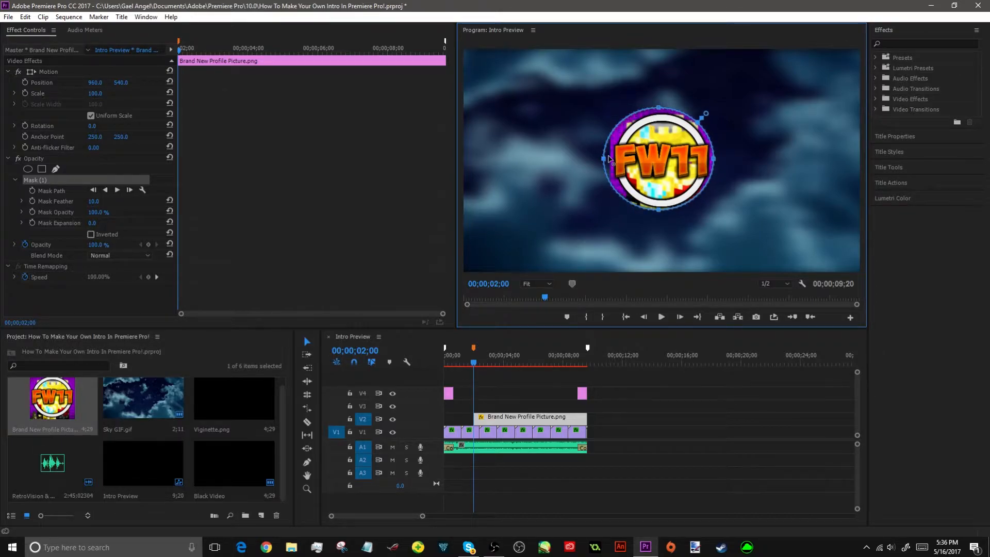
left_click(624, 393)
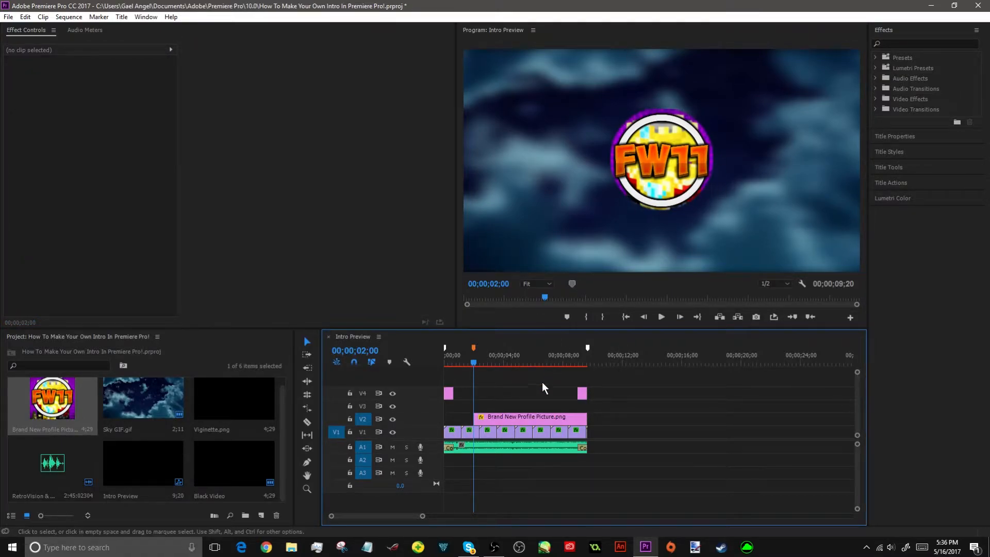
left_click(540, 416)
left_click(685, 141)
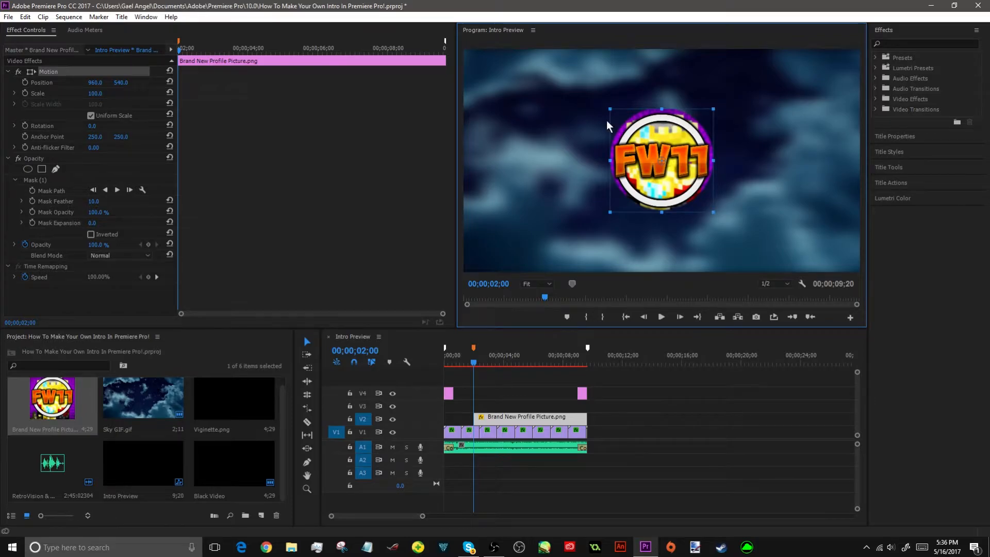
left_click(43, 181)
left_click_drag(663, 109, 661, 112)
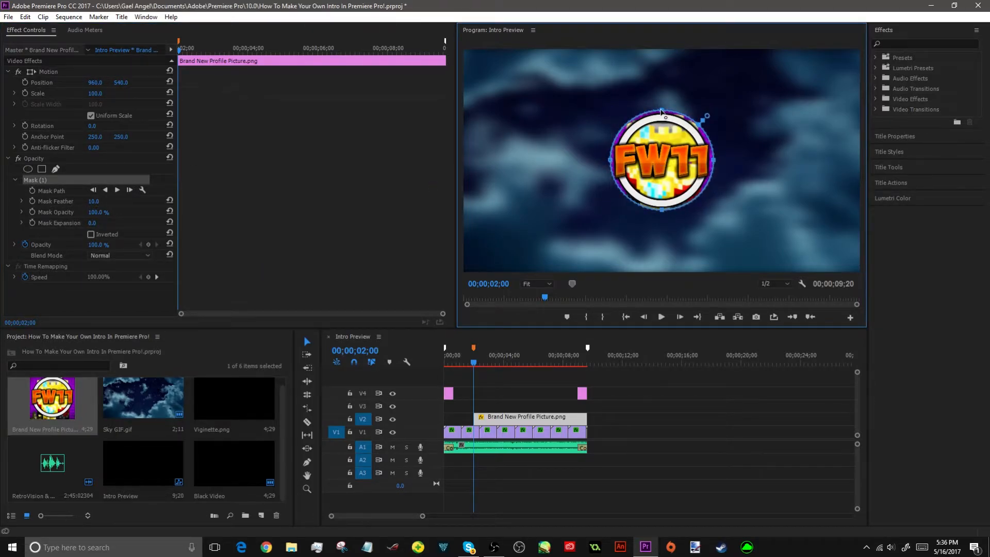
left_click(622, 415)
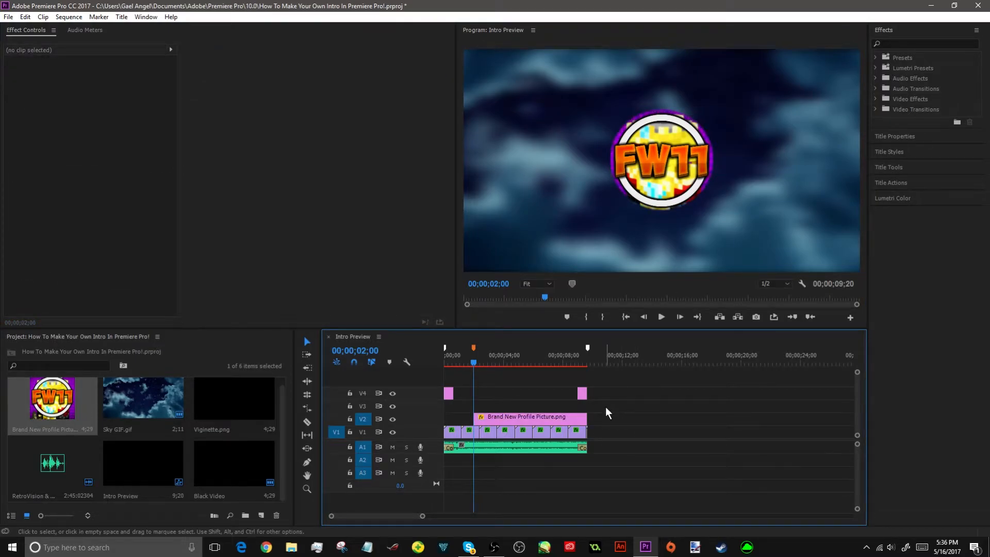
Set the profile picture clip's scale to 120 and its vertical position to 395
left_click(510, 418)
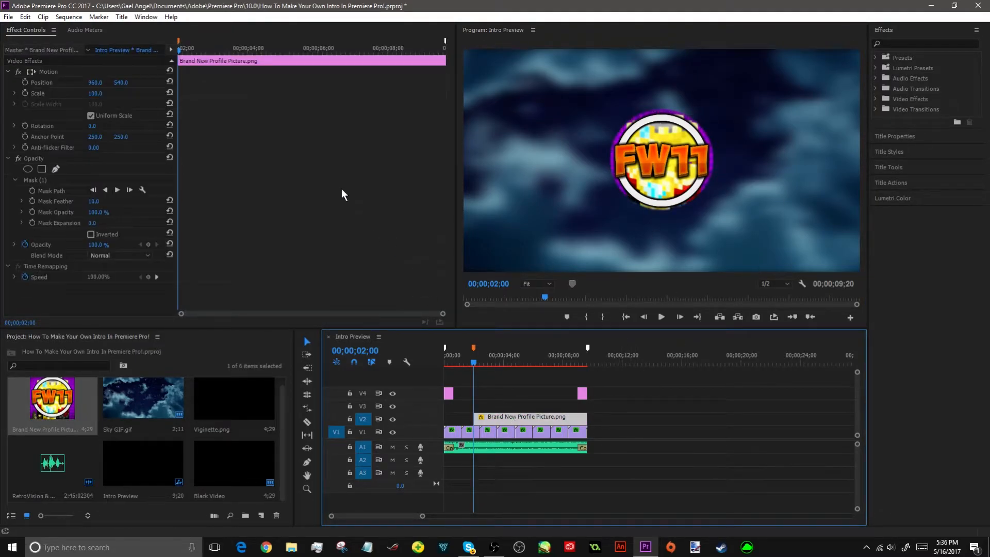
mouse_move(100, 96)
left_mouse_down()
mouse_move(131, 96)
mouse_move(111, 97)
left_mouse_up()
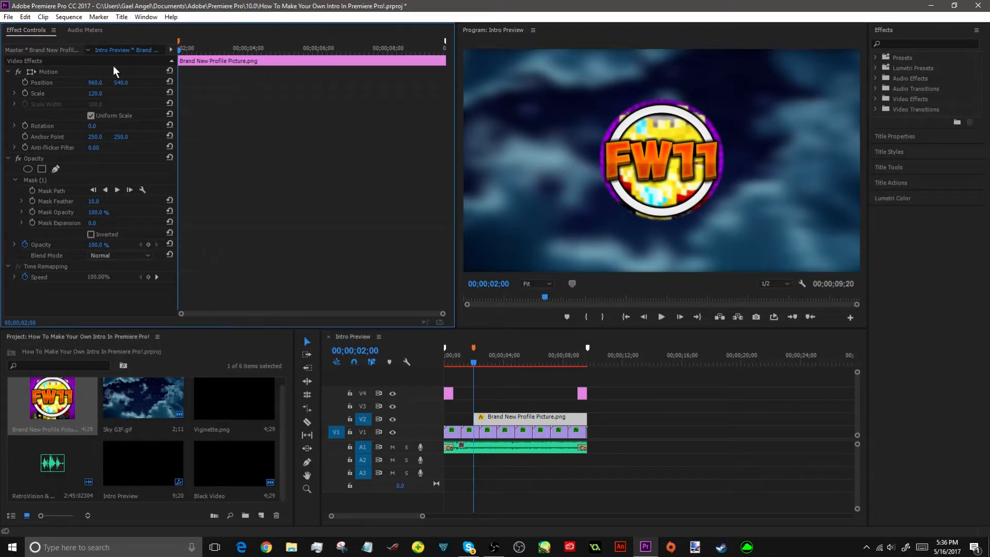
left_click_drag(120, 83, 74, 82)
left_click(124, 82)
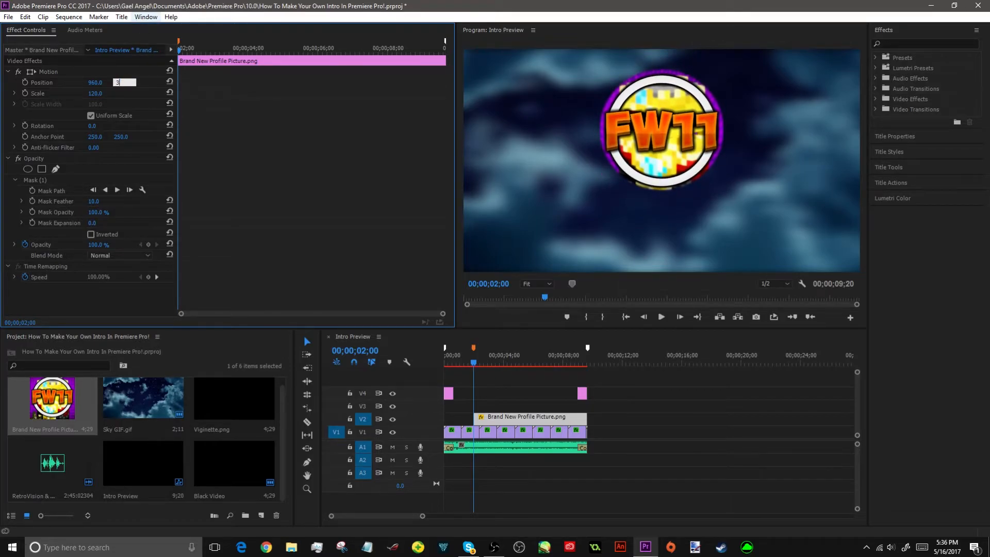
type("395")
key("Return")
left_click(632, 435)
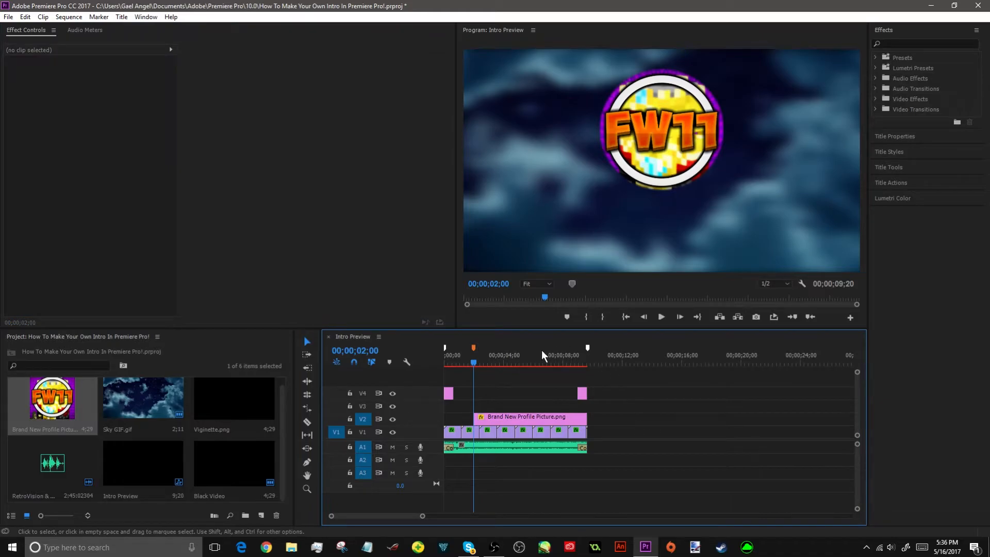
Play the logo's appearance from about one second into the sequence and return the playhead to the 00;00;02;00 marker
left_click_drag(468, 357, 460, 357)
left_click(664, 316)
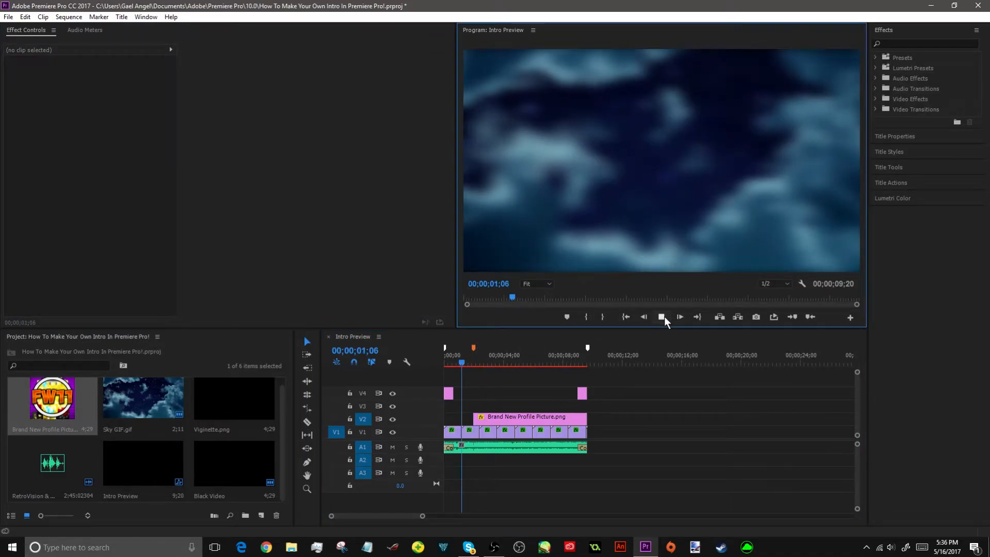
left_click(662, 316)
left_click_drag(483, 360, 473, 359)
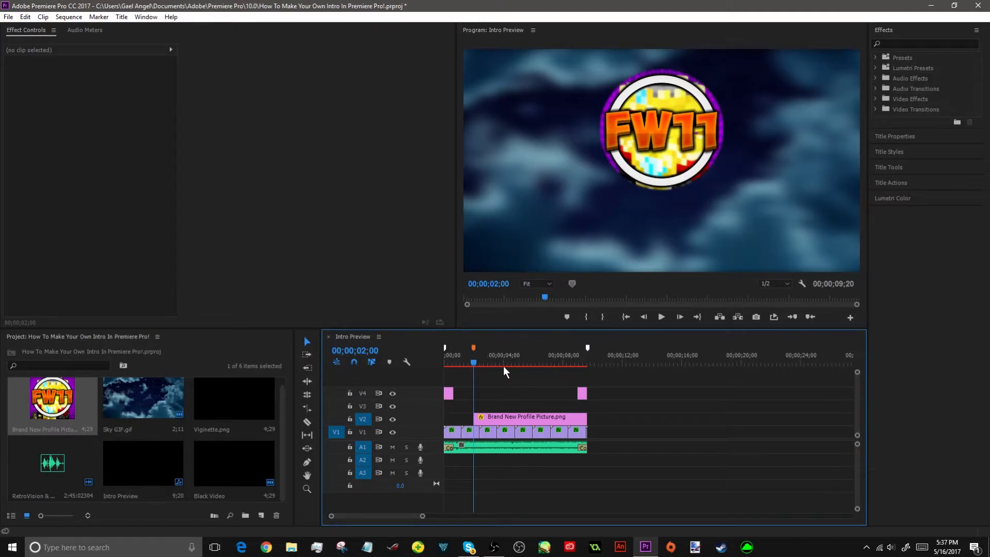
left_click(485, 418)
left_click(514, 392)
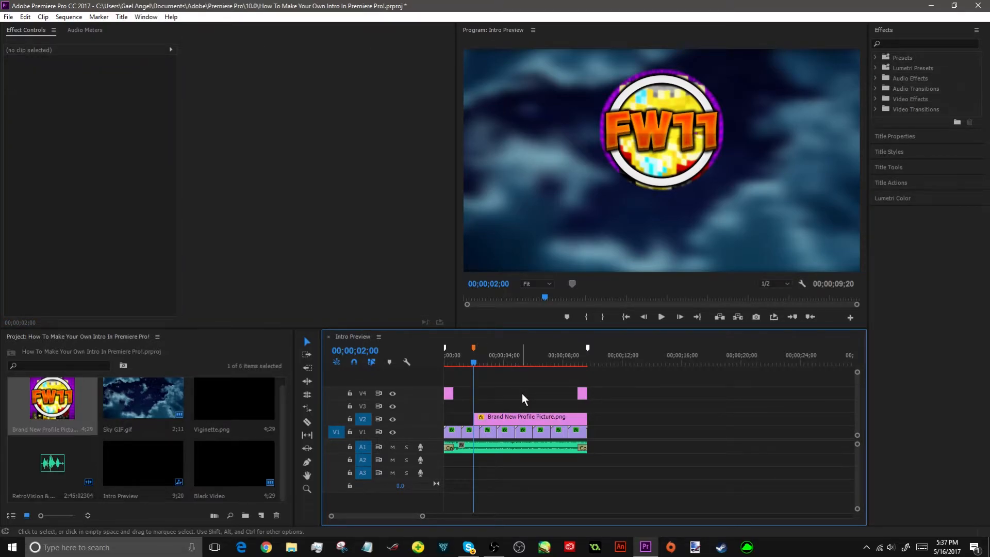
Play briefly from the 00;00;02;00 marker, inspect the music waveform up close, and place the playhead at 00;00;02;18
left_click(462, 363)
left_click_drag(462, 360, 472, 360)
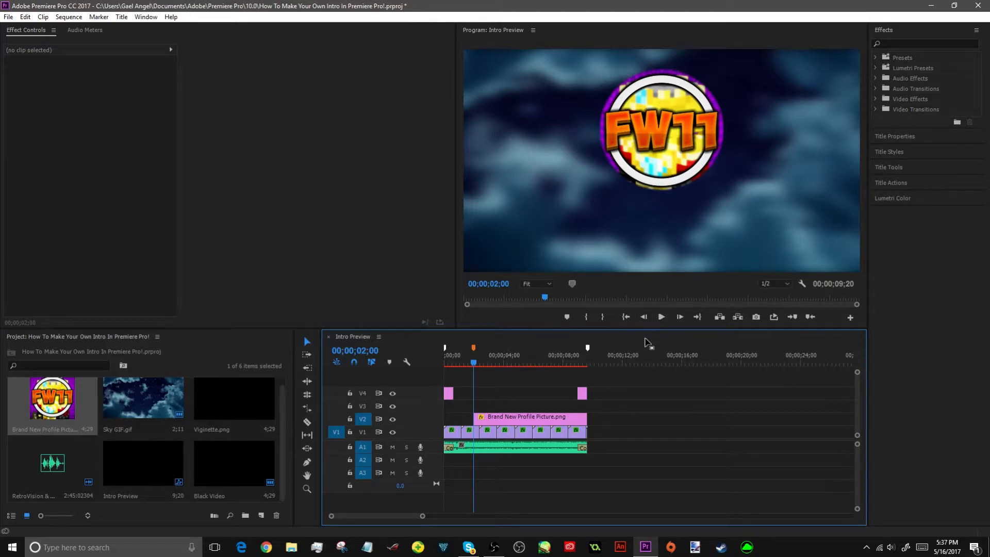
left_click(662, 317)
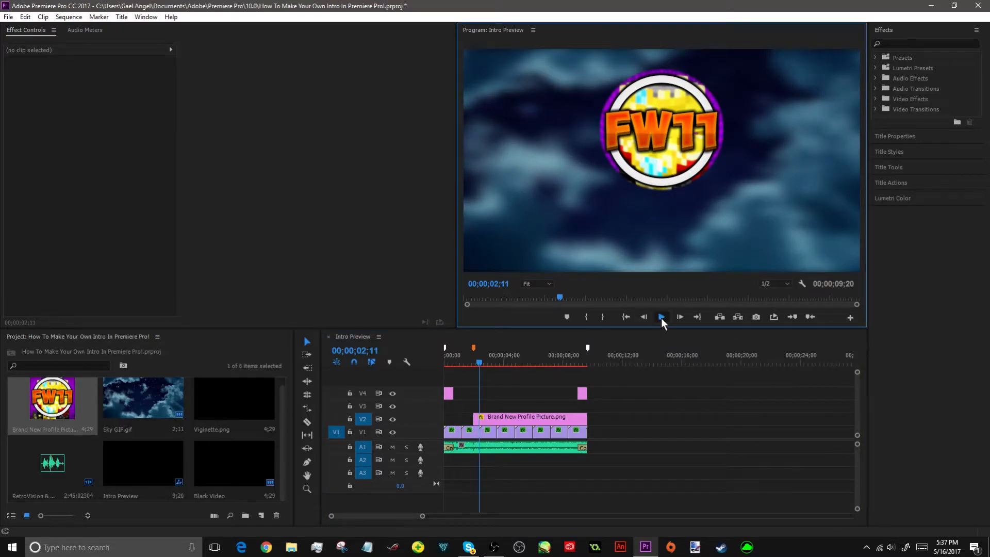
left_click(481, 359)
left_click_drag(416, 516, 344, 516)
left_click(727, 361)
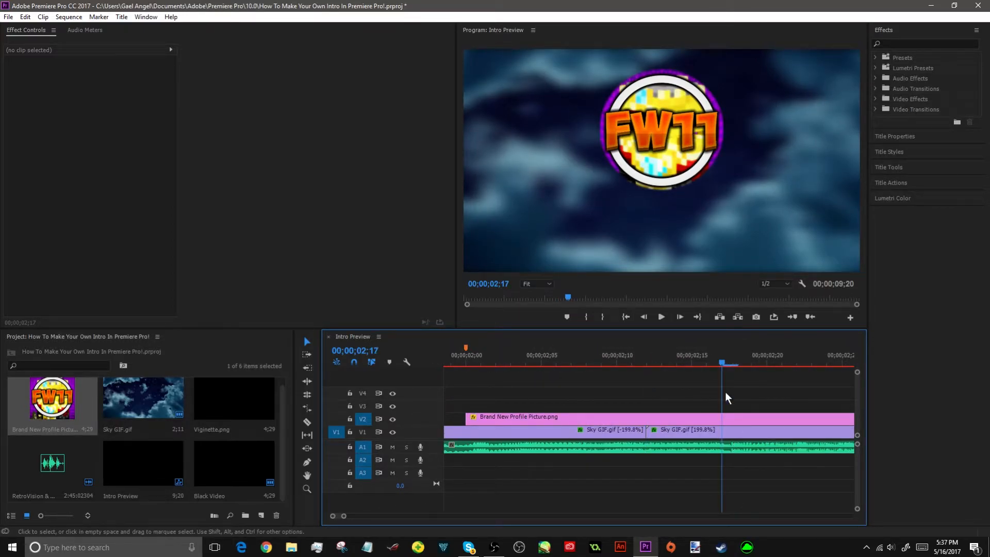
left_click(737, 352)
left_click(732, 354)
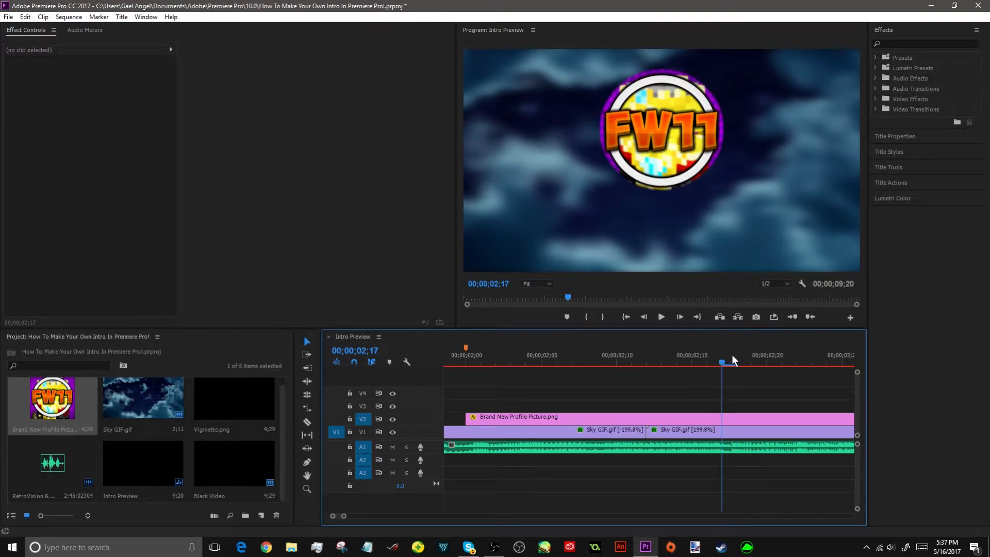
key("Right")
key("Left")
key("Right")
key("Left")
key("Right")
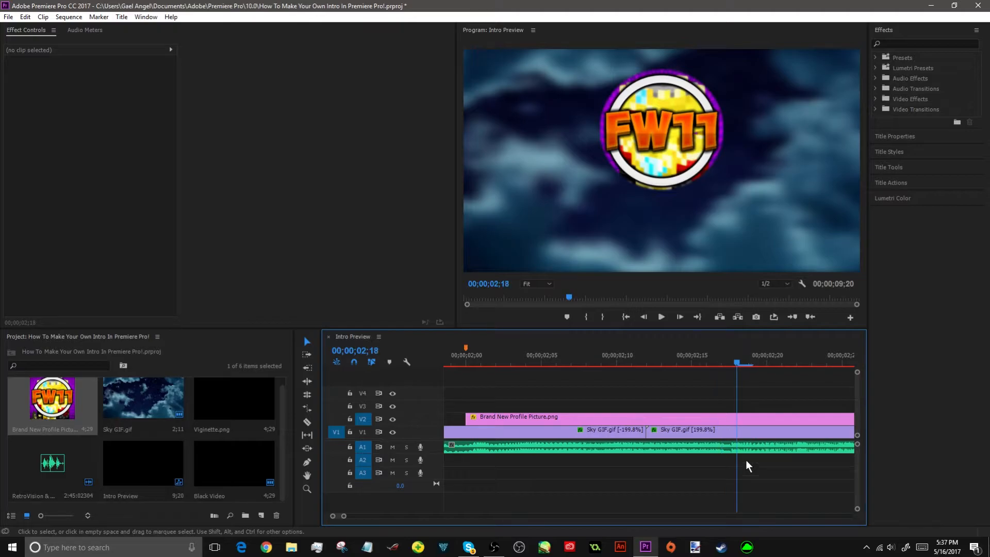
Add a marker on the music beat at 00;00;02;18 and play from the 00;00;02;00 marker to check its timing
key("m")
left_click_drag(477, 355, 465, 361)
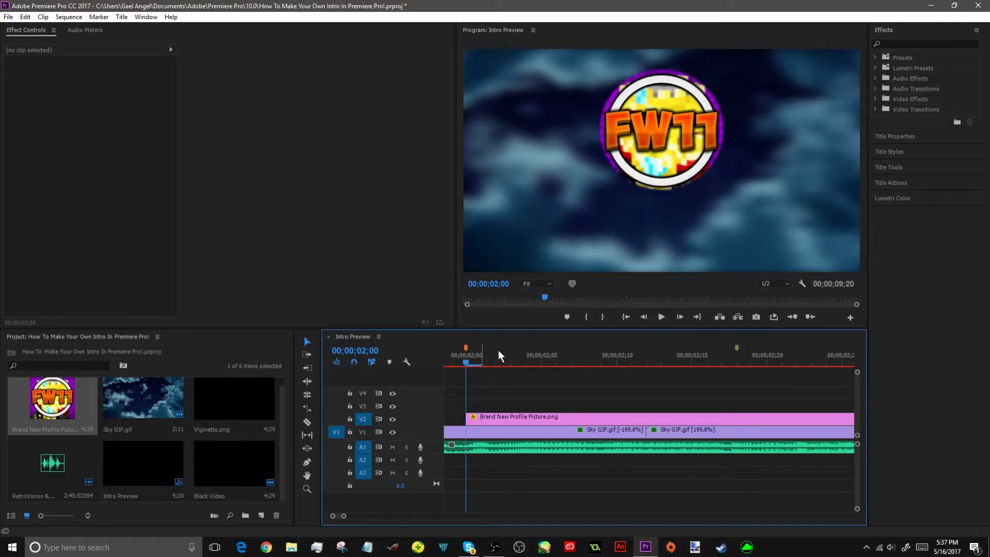
left_click(662, 316)
key("space")
left_click_drag(344, 517, 393, 497)
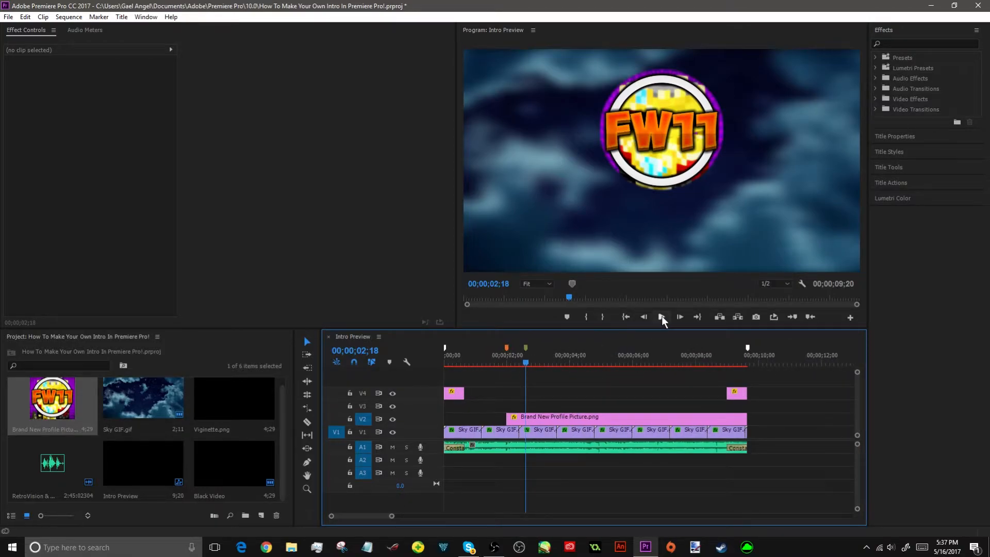
left_click(520, 363)
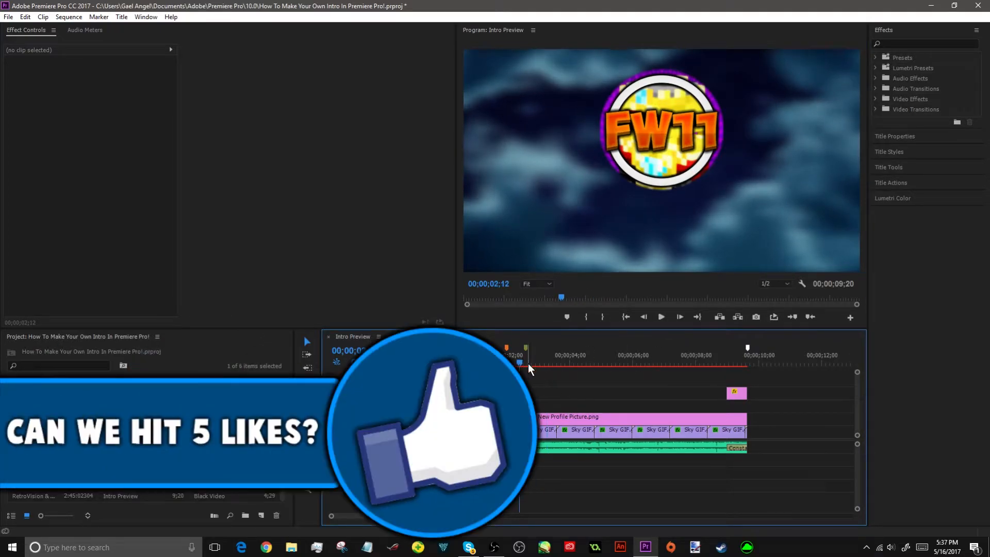
Add markers on the music beats that follow the 00;00;02;18 marker, playing the audio to find each one
key("m")
left_click(806, 363)
key("m")
left_click_drag(361, 515, 406, 516)
left_click(589, 362)
left_click(661, 317)
key("m")
left_click(786, 361)
key("m")
Replay the music before the four-second point and mark the beat at 00;00;03;29
left_click(523, 362)
left_click(665, 317)
left_click(487, 362)
left_click(664, 318)
left_click(663, 319)
left_click(494, 362)
left_click(664, 318)
key("m")
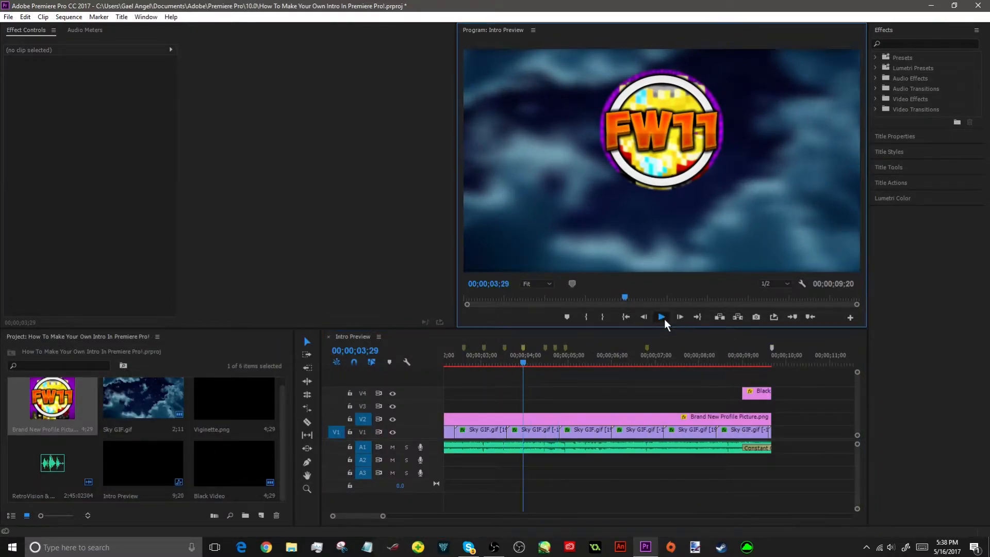
Mark further music beats between 00;00;04;00 and 00;00;06;00, listening to the audio to time them
left_click(664, 318)
left_click(576, 362)
key("m")
left_click(663, 316)
left_click(586, 363)
key("m")
left_click_drag(382, 516, 371, 516)
left_click(690, 360)
key("m")
Play the following section and add beat markers around 00;00;07;00
left_click(663, 318)
left_click(724, 362)
key("m")
left_click(518, 363)
left_click(663, 317)
left_click(663, 317)
left_click(727, 362)
key("m")
Add a beat marker shortly before 00;00;08;00 and clear the marker at 00;00;07;29
left_click(661, 317)
left_click(760, 362)
key("m")
left_click(776, 363)
key("m")
right_click(778, 348)
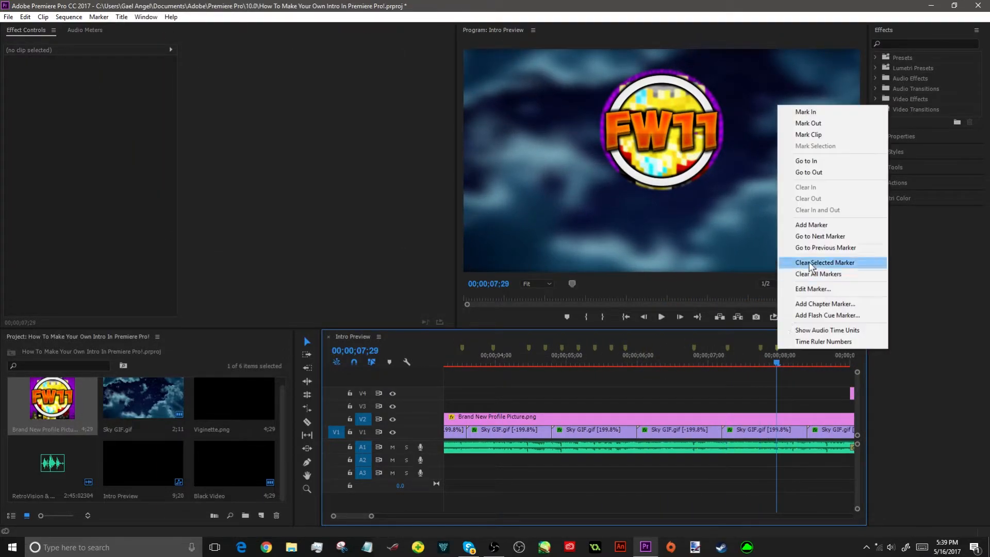
left_click(811, 264)
Mark the closely spaced music beats after 00;00;08;00, playing the audio to locate them
left_click(587, 362)
left_click(661, 316)
key("m")
left_click(656, 361)
key("m")
left_click(620, 362)
left_click(662, 317)
mouse_move(373, 516)
left_mouse_down()
mouse_move(348, 516)
mouse_move(358, 515)
left_mouse_up()
left_click(607, 358)
key("m")
Add the last beat marker near the sequence's end, replay that section, and return the playhead to 00;00;00;00
left_click(662, 316)
left_click(633, 361)
key("m")
left_click(661, 317)
left_click(630, 362)
left_click(661, 317)
left_click(661, 317)
left_click(445, 362)
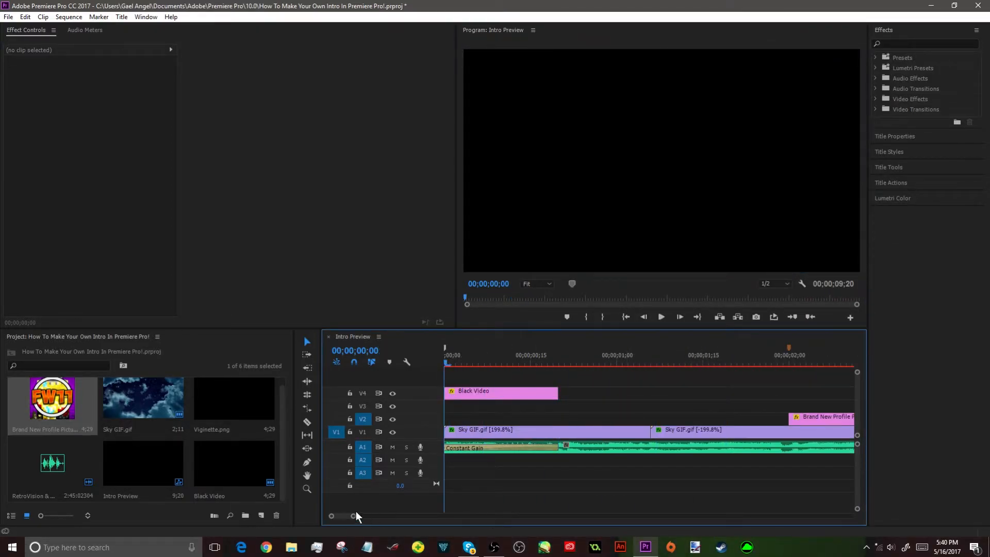
Play the sequence from the 00;00;02;00 marker and add a missing beat marker at 00;00;06;10
left_click_drag(353, 515, 392, 515)
left_click(505, 362)
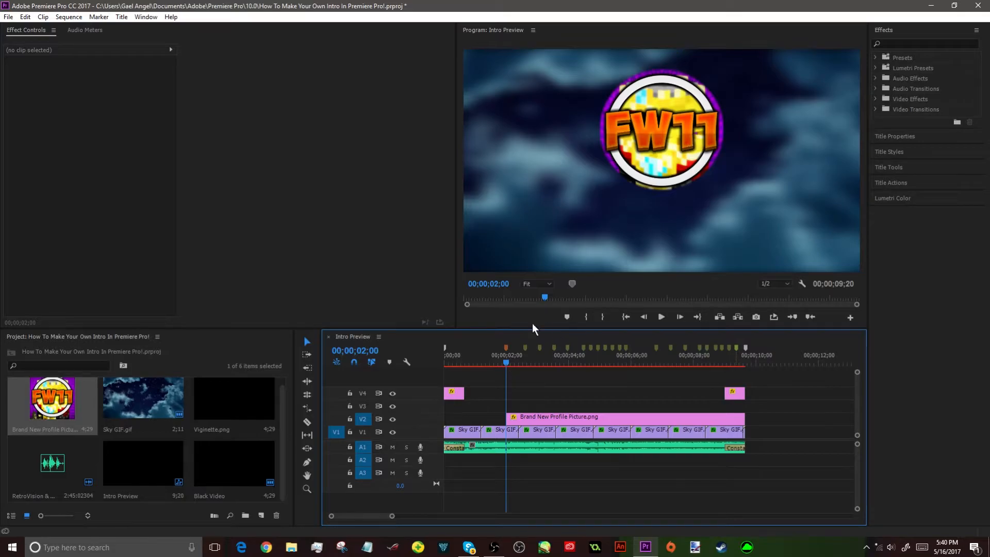
left_click(661, 317)
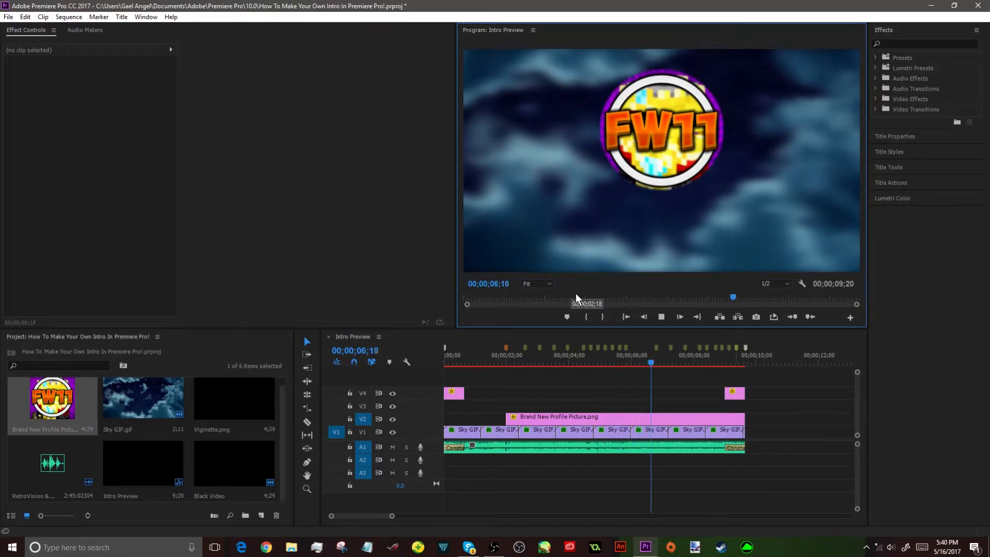
left_click(626, 356)
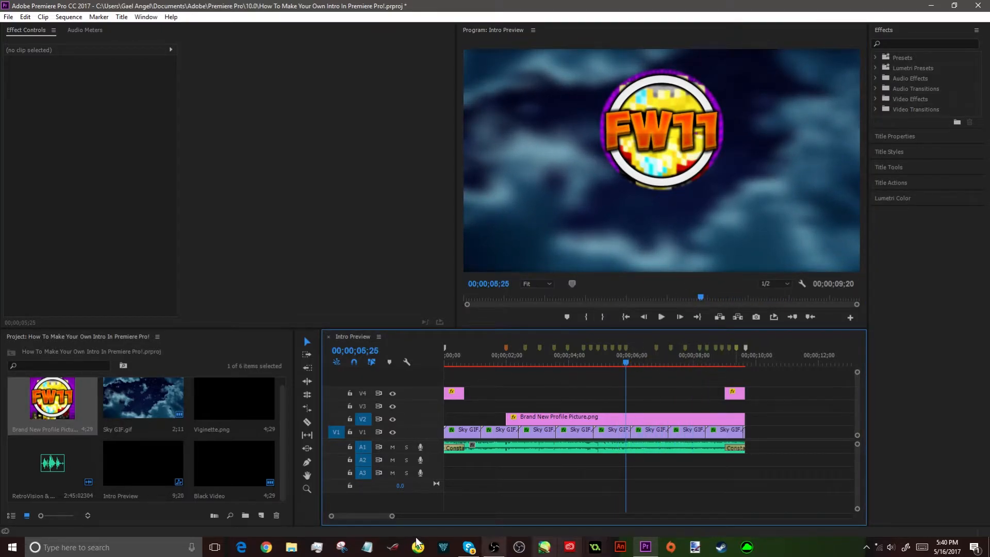
left_click_drag(390, 517, 369, 520)
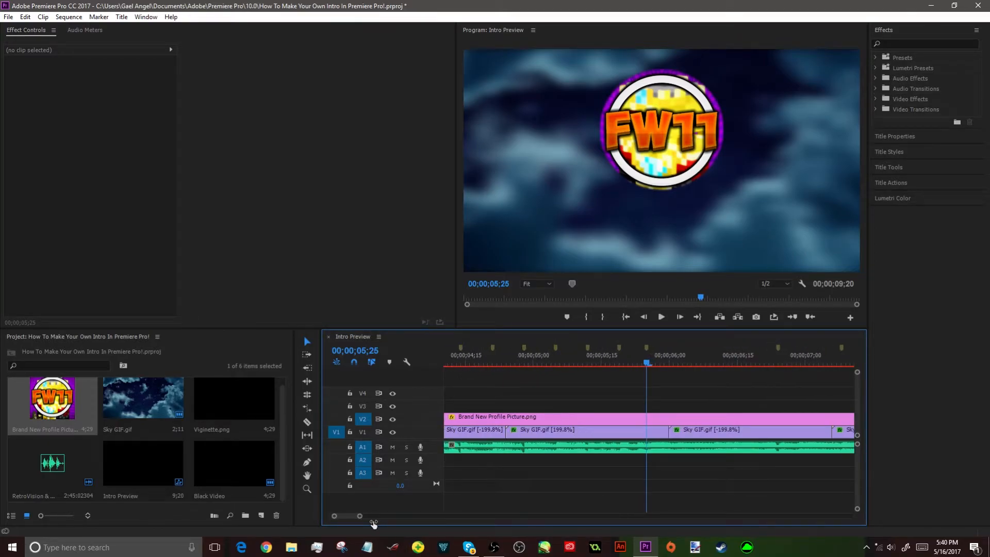
left_click(661, 316)
left_click(661, 316)
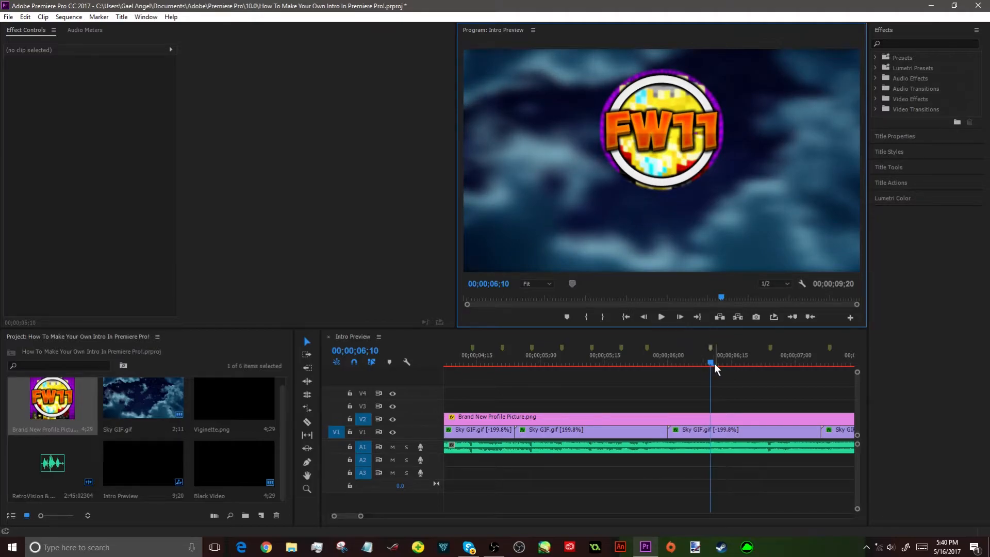
left_click(662, 317)
left_click(663, 317)
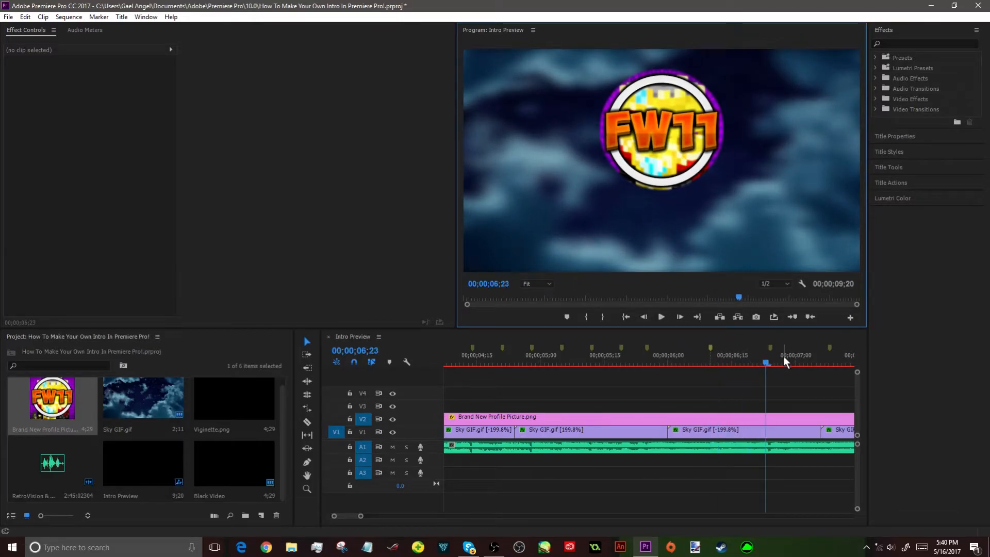
Play the marked music through the closing fade and place the playhead at 00;00;00;20
left_click_drag(363, 517, 383, 515)
left_click(586, 358)
left_click(661, 316)
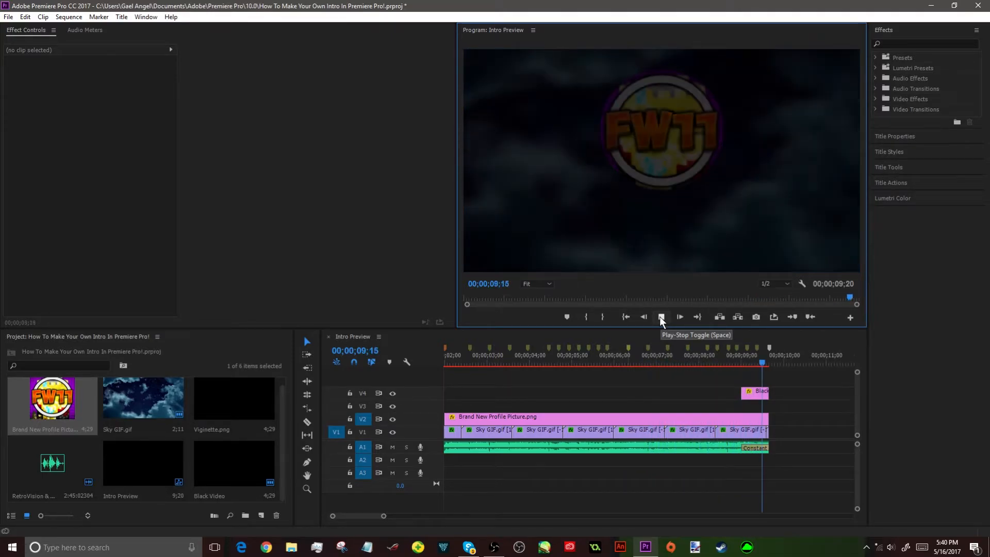
left_click_drag(384, 518, 417, 515)
left_click(456, 364)
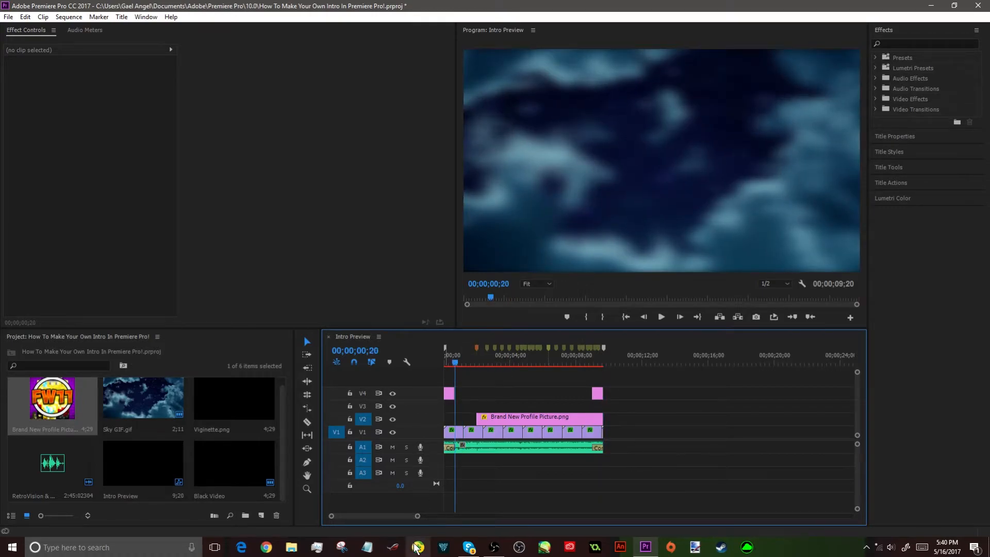
Listen to the opening and add beat markers just after the black fade and at 00;00;01;06
left_click_drag(420, 518, 393, 522)
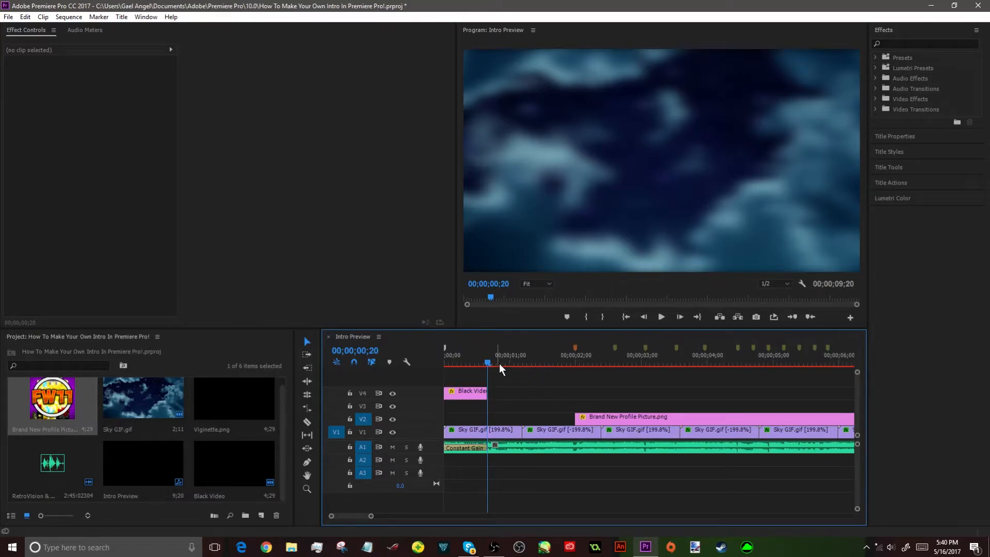
left_click(469, 357)
left_click(661, 316)
left_click(661, 317)
left_click(445, 356)
left_click(662, 318)
left_click(662, 318)
key("m")
left_click(662, 318)
left_click(519, 369)
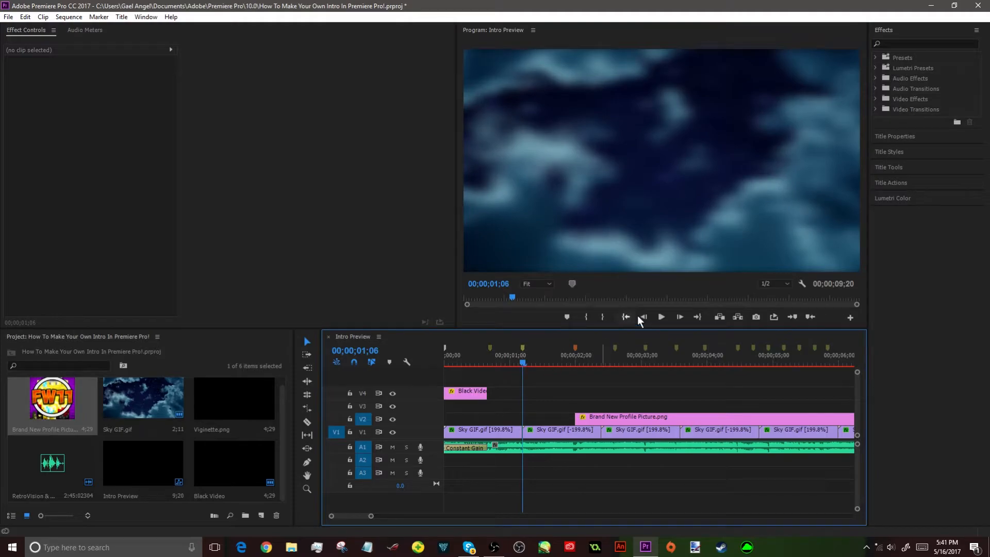
Add two more beat markers between 00;00;01;06 and the 00;00;02;00 marker
left_click(661, 317)
left_click_drag(543, 362, 546, 363)
key("m")
left_click(661, 317)
left_click(661, 317)
left_click(550, 361)
left_click(661, 318)
left_click(661, 317)
key("m")
Replay the music leading up to the 00;00;02;00 marker to check the beat markers' timing
left_click(661, 318)
left_click(565, 361)
left_click(665, 319)
left_click(663, 318)
left_click(576, 361)
left_click(662, 318)
left_click(566, 362)
left_click(660, 318)
left_click(660, 317)
left_click(536, 362)
Play the sequence from its start to check the opening beat markers against the music
key("Home")
left_click(659, 317)
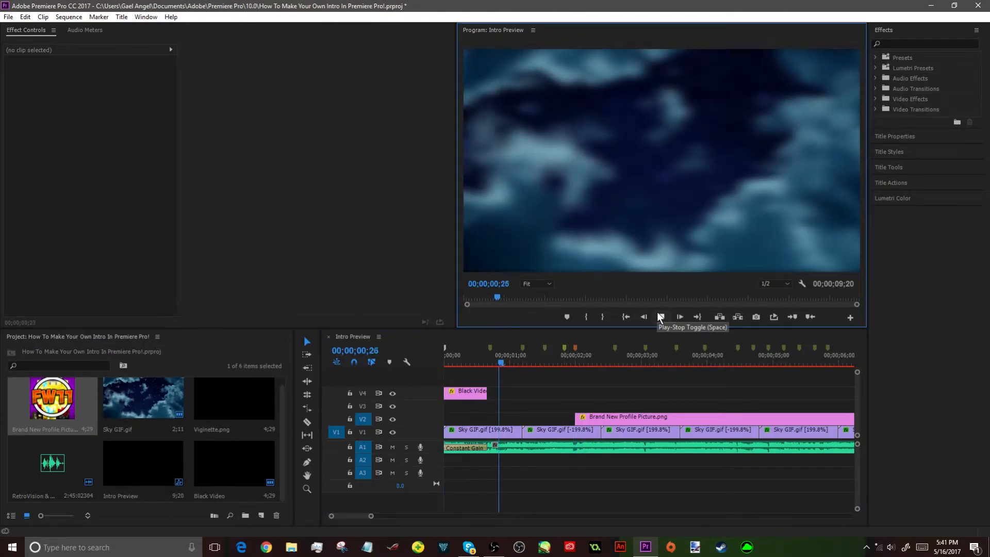
left_click(660, 317)
left_click_drag(456, 361, 442, 360)
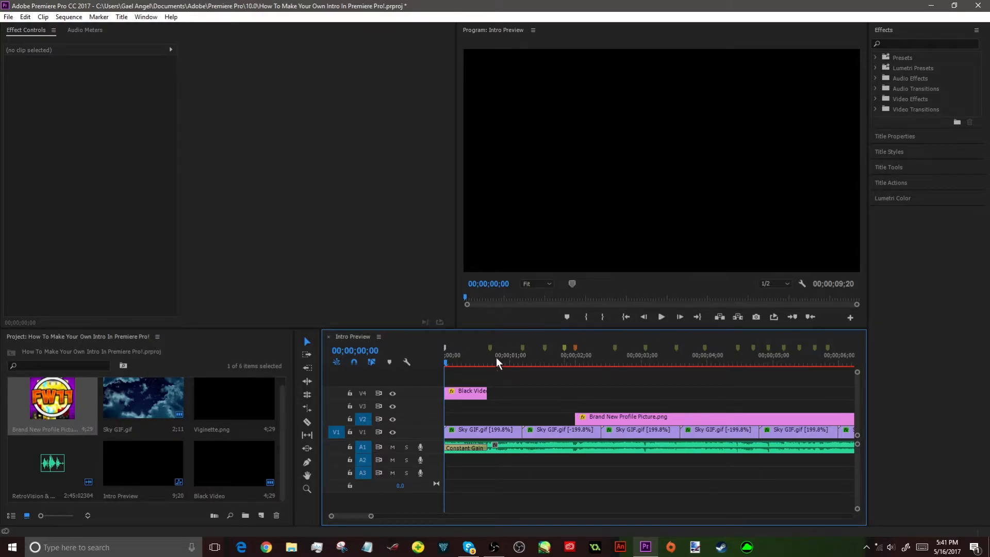
left_click(657, 321)
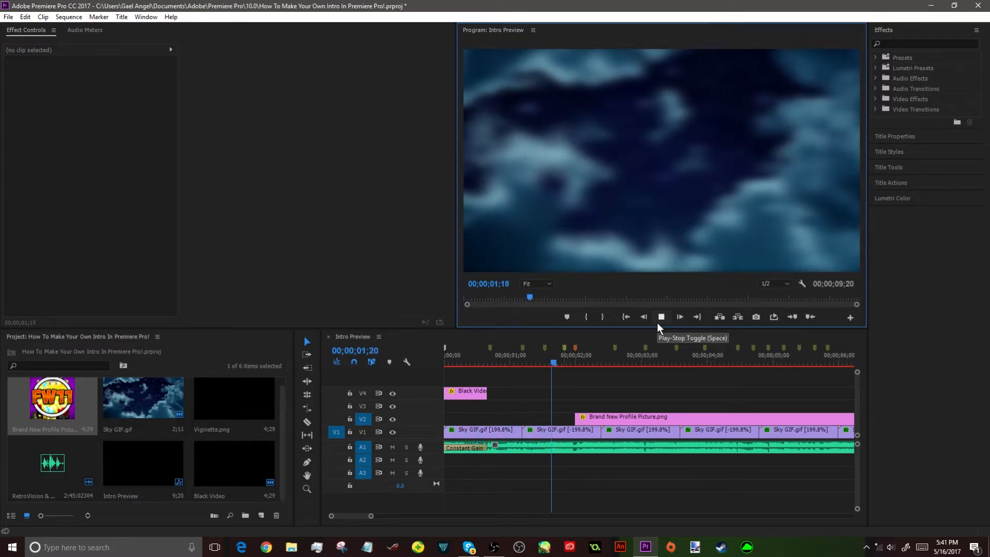
left_click_drag(588, 361, 638, 361)
left_click_drag(371, 515, 397, 513)
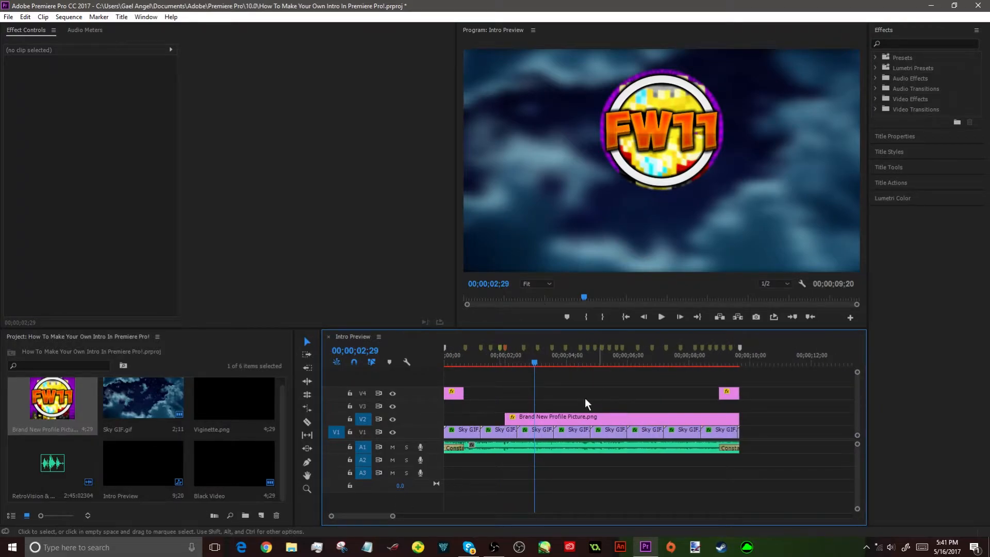
At 00;00;02;00, turn on keyframing for the profile picture clip's position, scale, and rotation
left_click(510, 361)
left_click(523, 416)
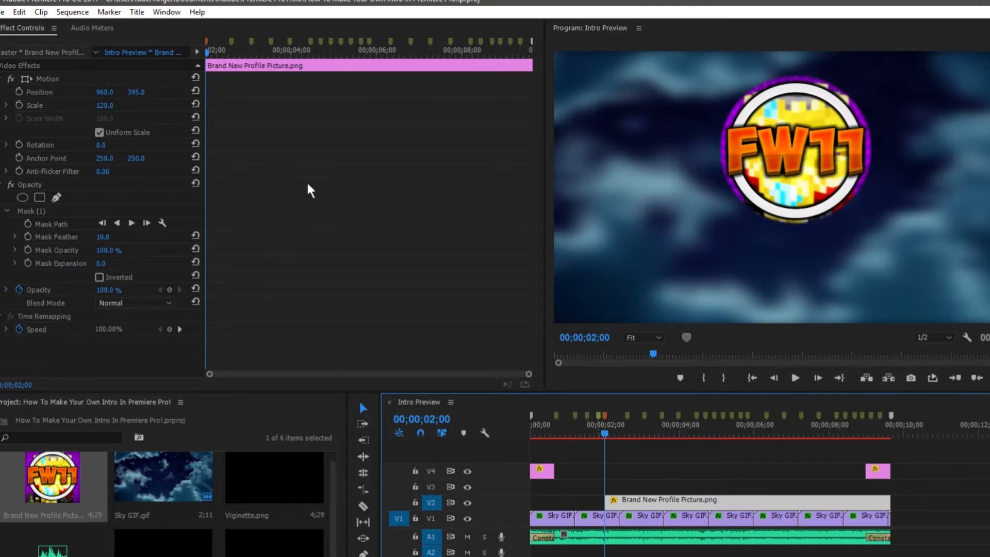
left_click(304, 239)
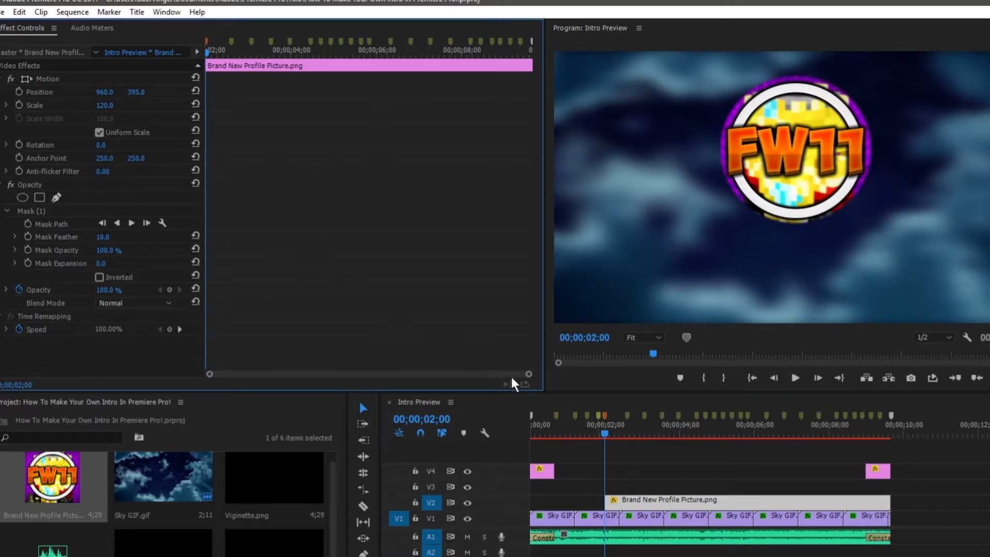
left_click_drag(528, 374, 390, 357)
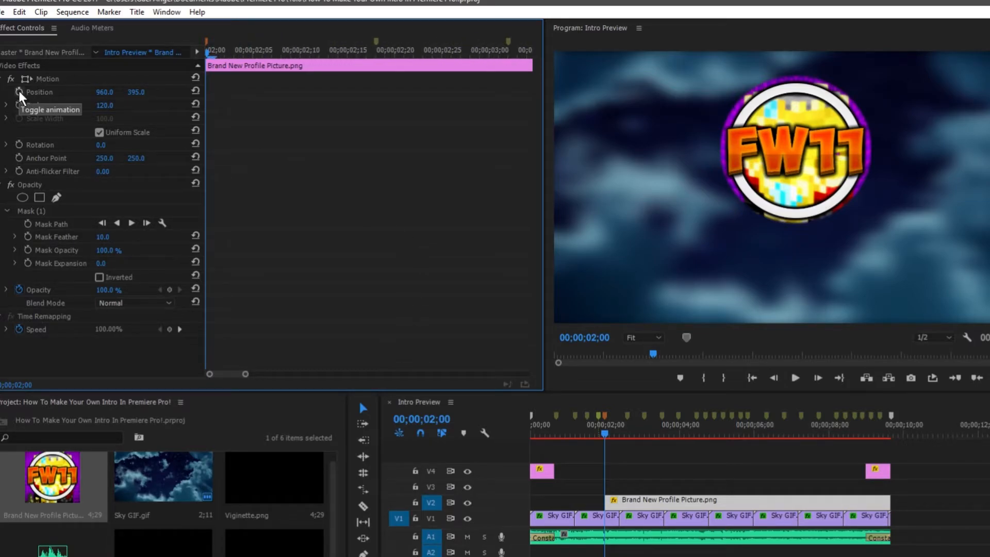
left_click(19, 92)
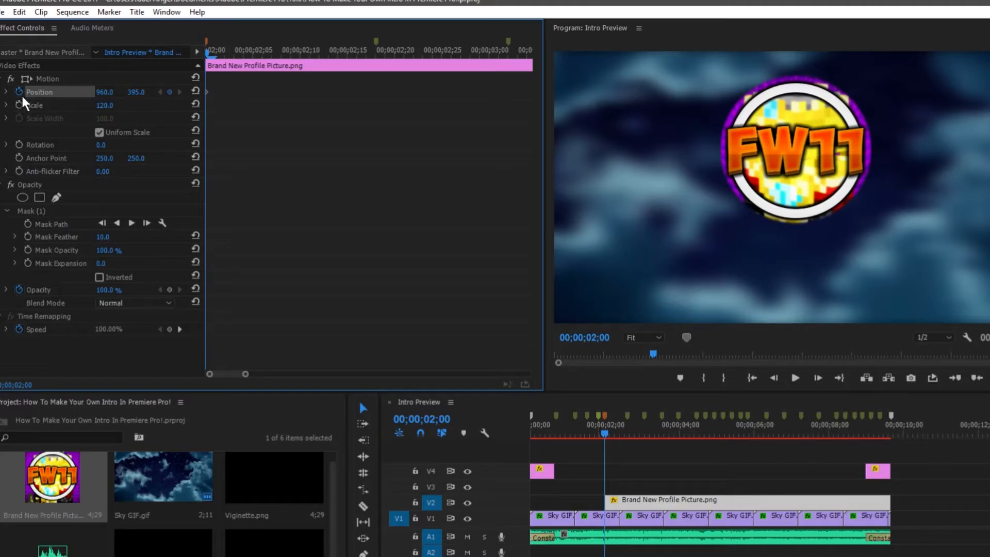
left_click(19, 105)
left_click(19, 144)
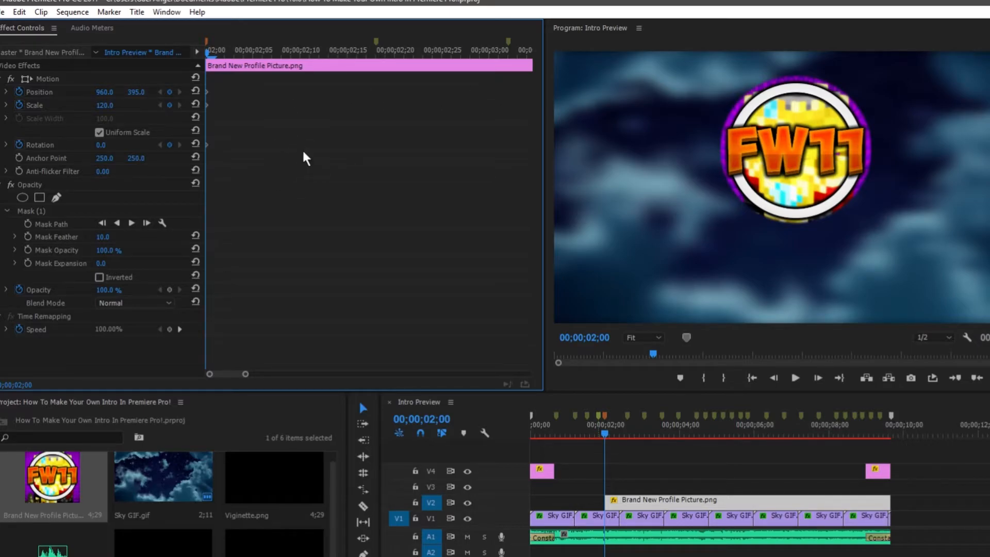
At 00;00;02;03, add a position keyframe that shifts the logo up and right to about 985, 380
key("Right")
key("Right")
key("Right")
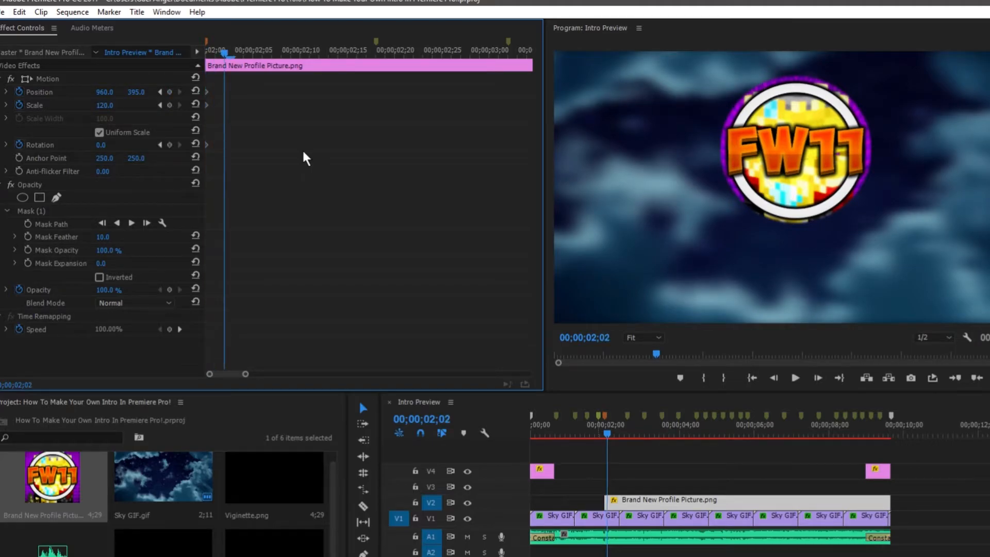
left_click(825, 126)
left_click_drag(812, 200, 818, 197)
left_click(405, 190)
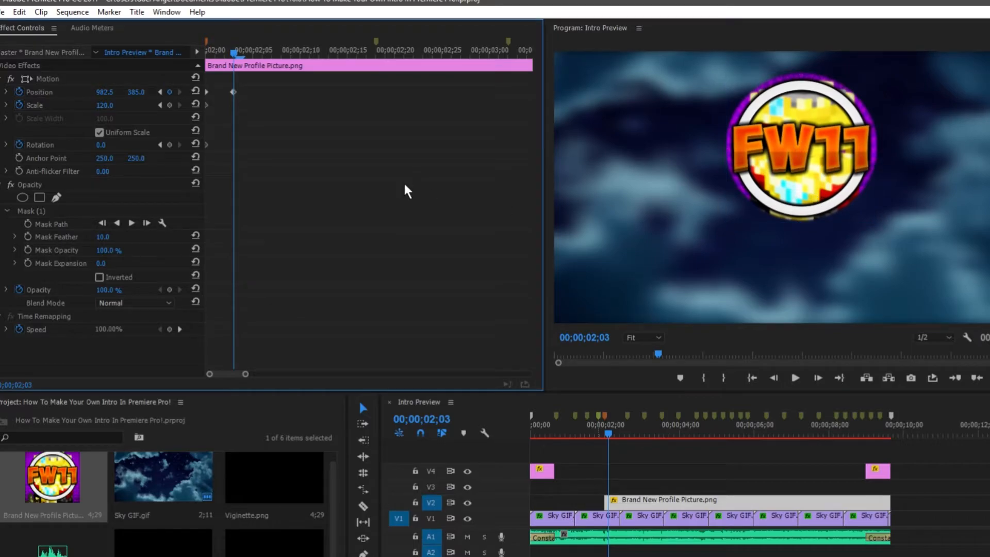
left_click(870, 128)
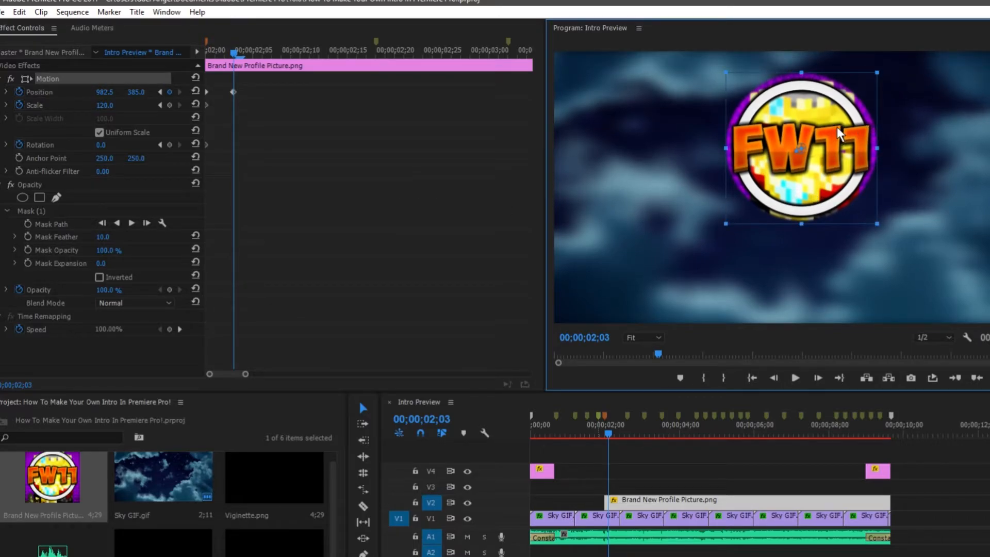
left_click_drag(815, 127, 816, 126)
left_click(352, 150)
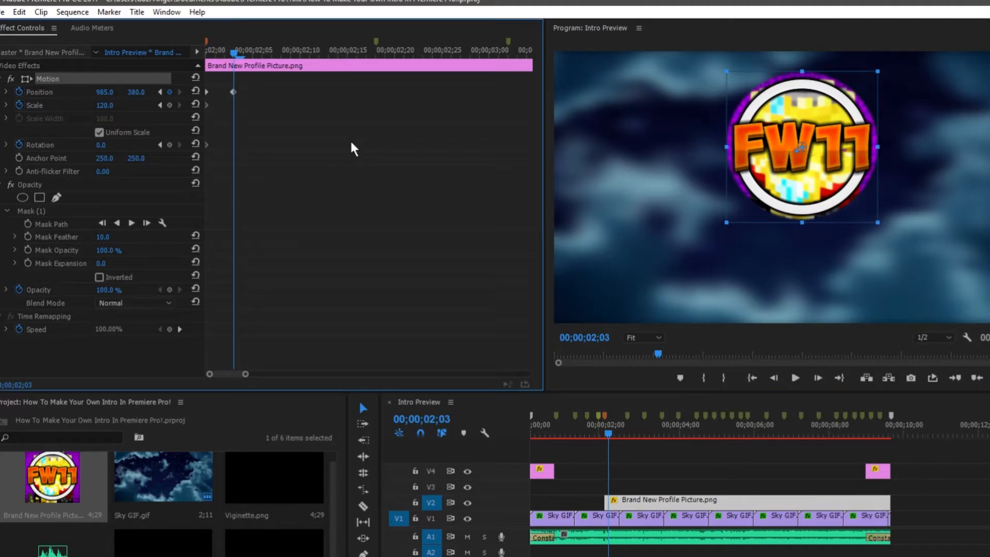
At 00;00;02;06, add a position keyframe that shifts the logo down and left to about 927.5, 417.5
key("Right")
key("Right")
key("Right")
left_click_drag(829, 121, 815, 130)
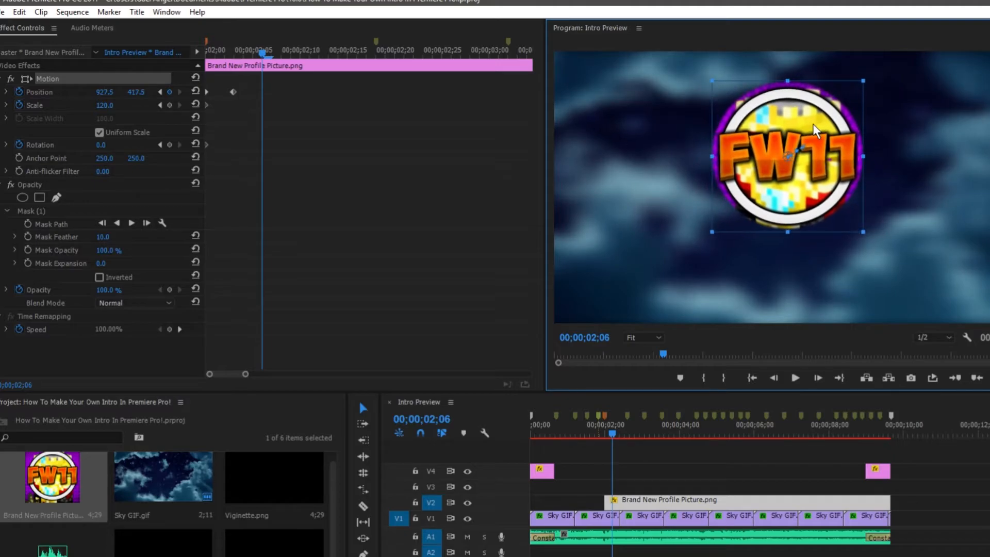
left_click(361, 169)
Three frames further, at 00;00;02;09, add a position keyframe that nudges the logo up and slightly right
key("Right")
key("Right")
key("Right")
mouse_move(810, 170)
left_mouse_down()
mouse_move(814, 151)
mouse_move(816, 160)
left_mouse_up()
left_click(384, 138)
At 00;00;02;12, add a position keyframe that returns the logo to 960, 395
key("Right")
key("Right")
key("Right")
left_click_drag(826, 160, 836, 171)
left_click(403, 148)
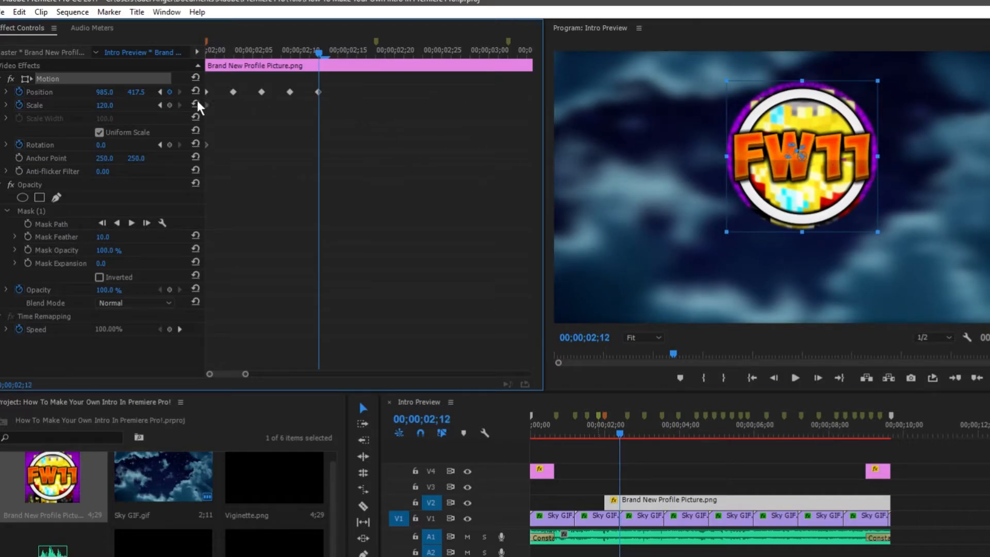
left_click(108, 93)
type("960")
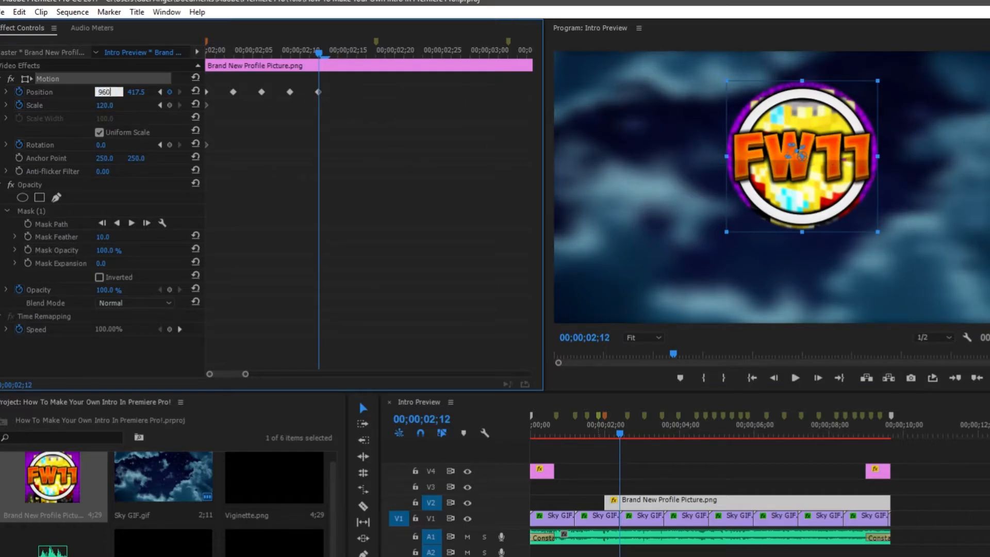
key("Return")
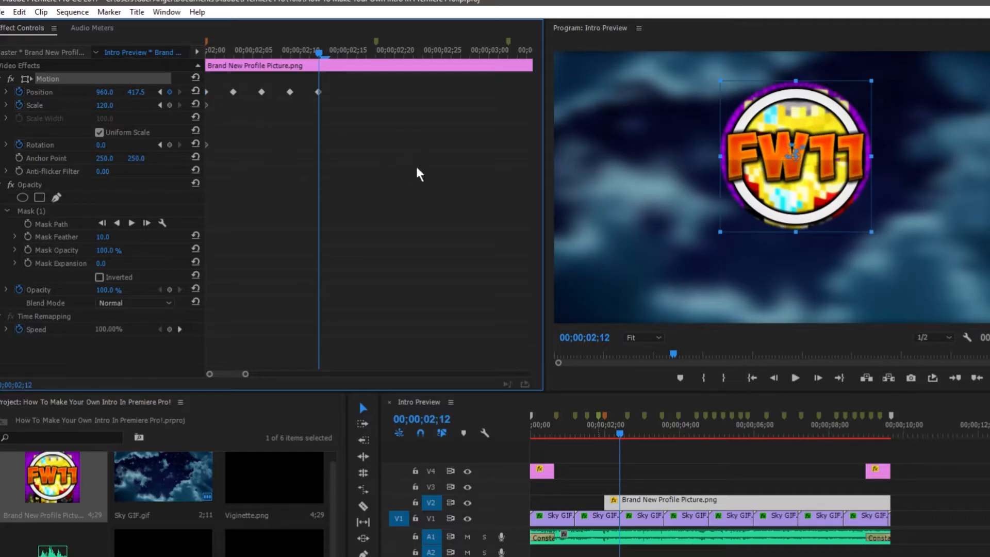
Play the logo's shake from 00;00;02;00 and reselect the profile picture clip with the playhead at 00;00;02;19
left_click_drag(319, 52, 205, 53)
left_click(752, 454)
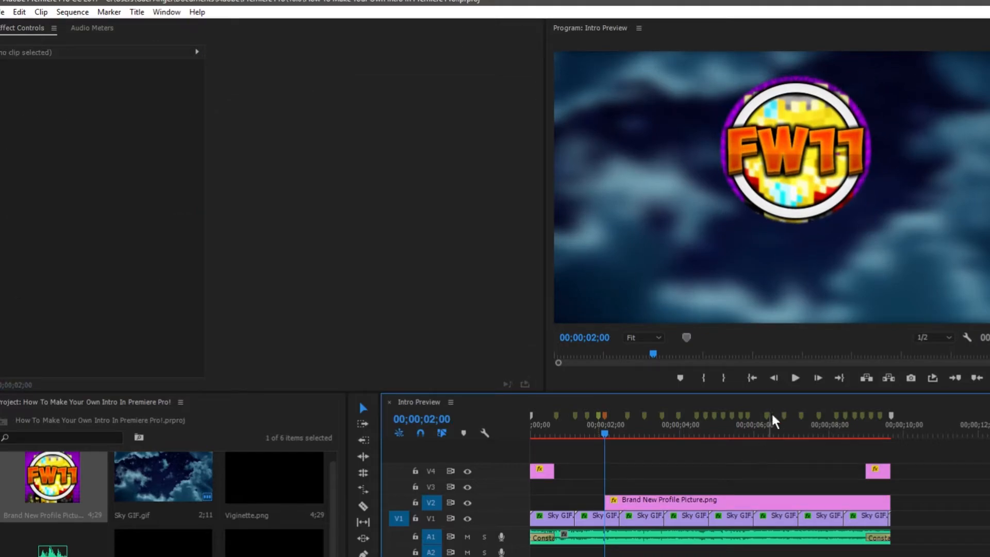
left_click(794, 379)
left_click(622, 498)
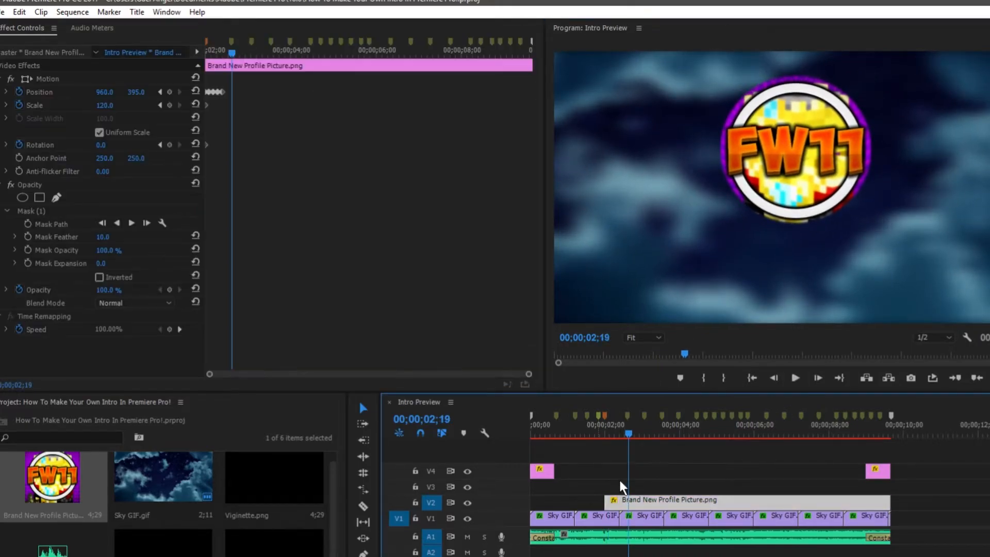
Tighten the logo's shake by moving its position keyframes two frames apart, from 00;00;02;00 to 00;00;02;08
left_click(606, 432)
left_click(223, 181)
left_click_drag(529, 373, 255, 373)
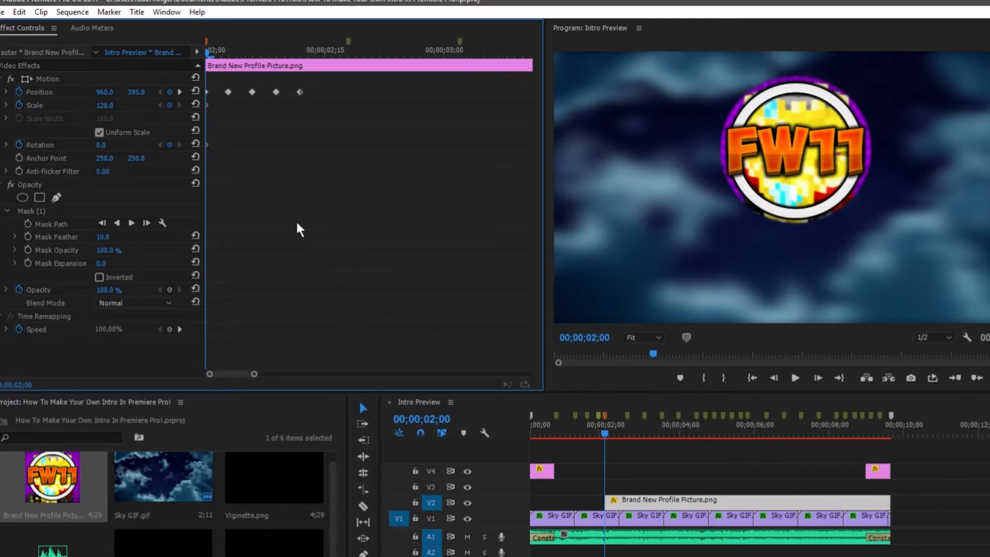
key("Right")
key("Right")
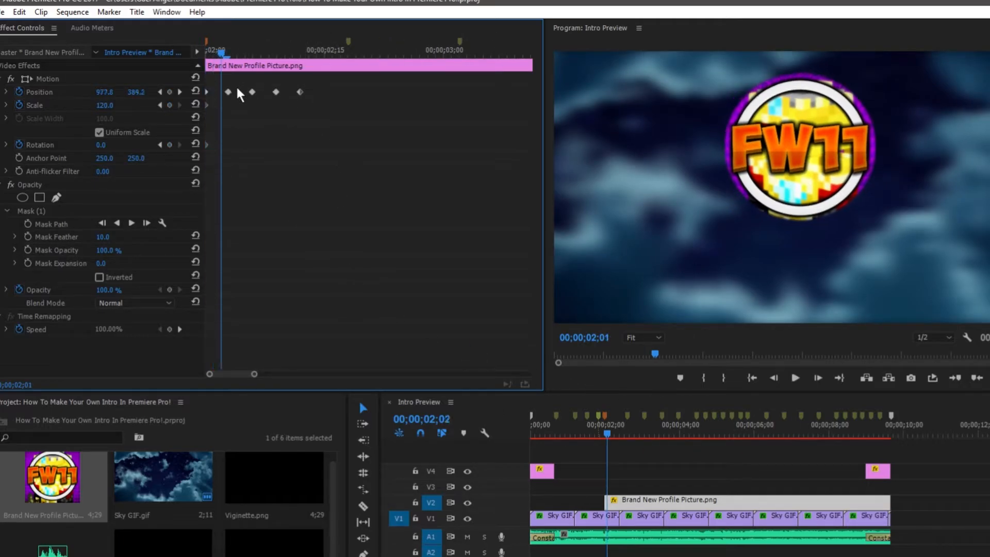
left_click_drag(229, 92, 269, 89)
left_click(285, 128)
key("Right")
key("Right")
left_click(259, 115)
key("Right")
key("Right")
left_click(297, 112)
key("Right")
key("Right")
Play the tightened logo shake from 00;00;02;00 and return the playhead to that point
left_click_drag(269, 54, 179, 66)
left_click(798, 379)
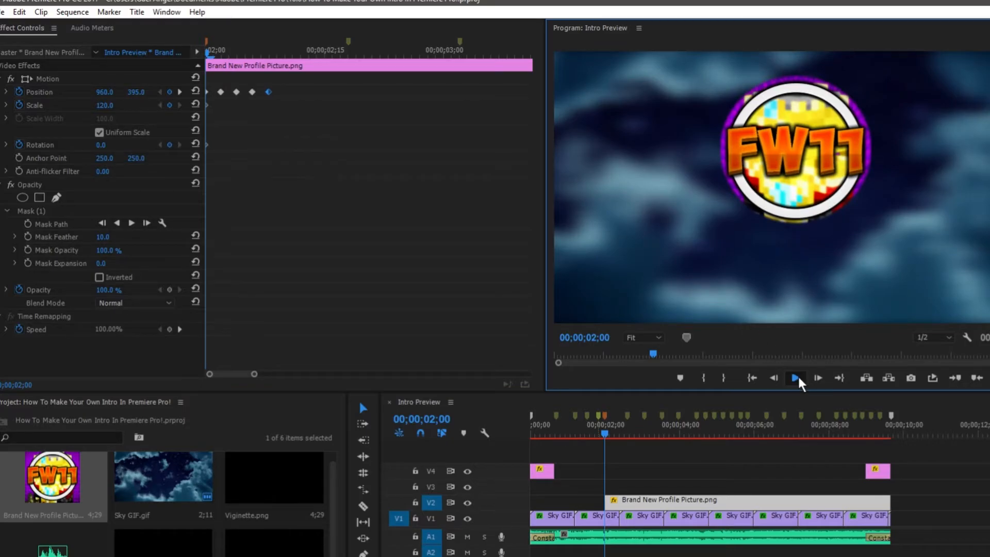
key("space")
left_click_drag(622, 432, 607, 432)
left_click(609, 437)
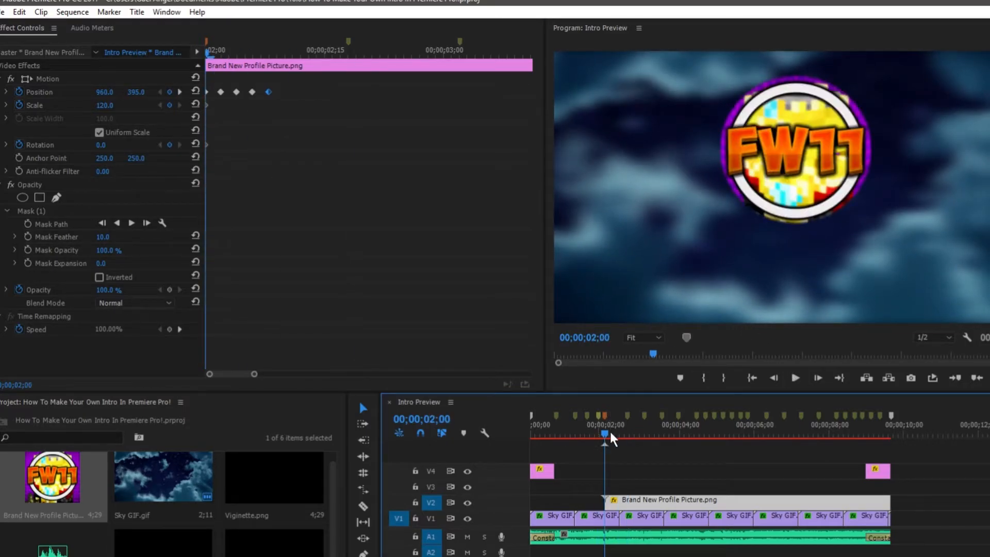
Change all of the logo's position keyframes to Bezier interpolation
left_click(372, 373)
left_click_drag(254, 374, 228, 374)
left_click_drag(223, 56, 166, 53)
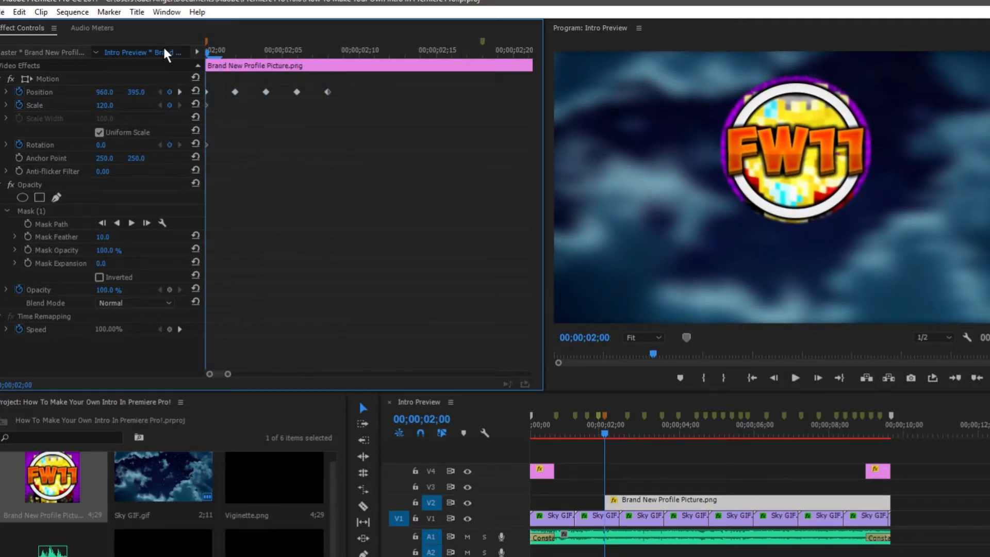
left_click_drag(363, 97, 202, 101)
right_click(234, 94)
mouse_move(279, 195)
left_click(196, 212)
Play the position shake with Bezier keyframes and return the playhead to the start of the logo clip
left_click(797, 379)
key("space")
left_click(340, 177)
left_click_drag(330, 53, 200, 63)
Add scale keyframes to the logo: 130 at 00;00;02;04 and 120 at 00;00;02;08
mouse_move(268, 57)
left_mouse_down()
mouse_move(221, 59)
mouse_move(266, 63)
left_mouse_up()
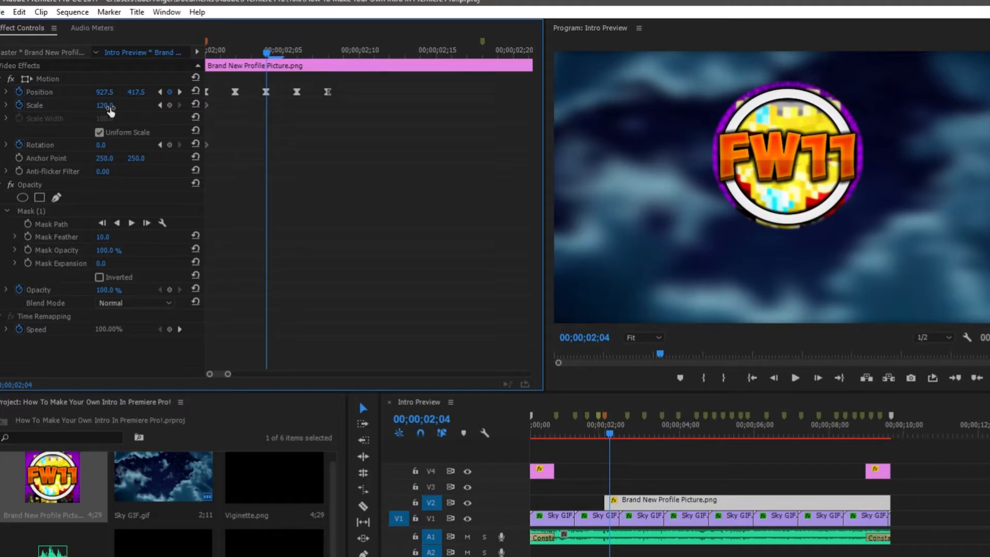
left_click(108, 105)
type("1")
key("Return")
left_click(327, 57)
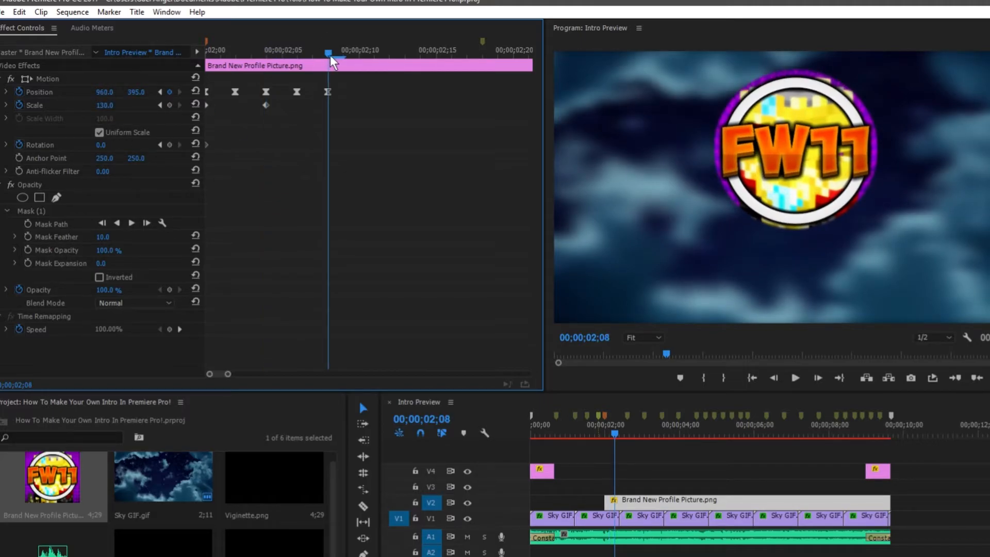
left_click(107, 105)
type("120")
key("Return")
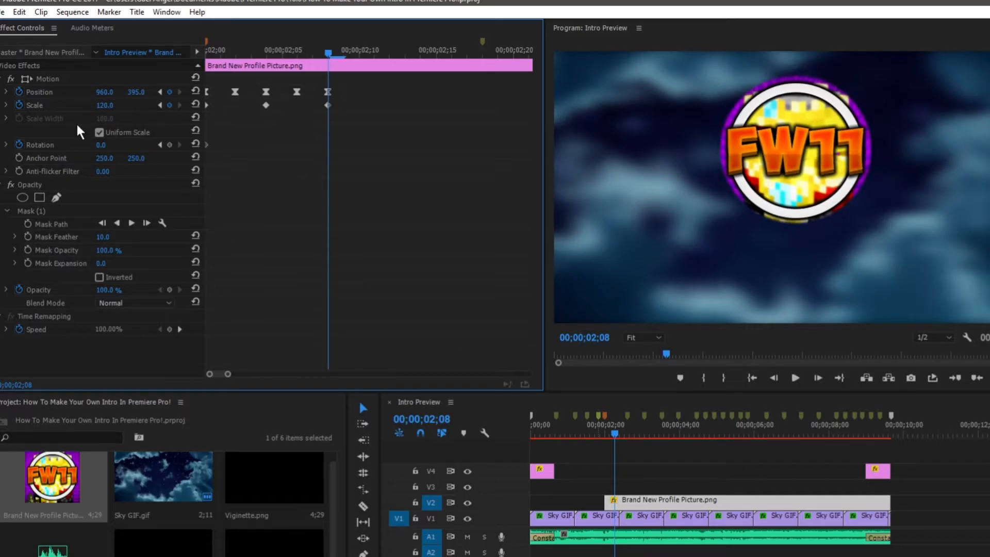
Change the logo's scale keyframes to Bezier interpolation
left_click_drag(350, 109, 218, 106)
right_click(264, 106)
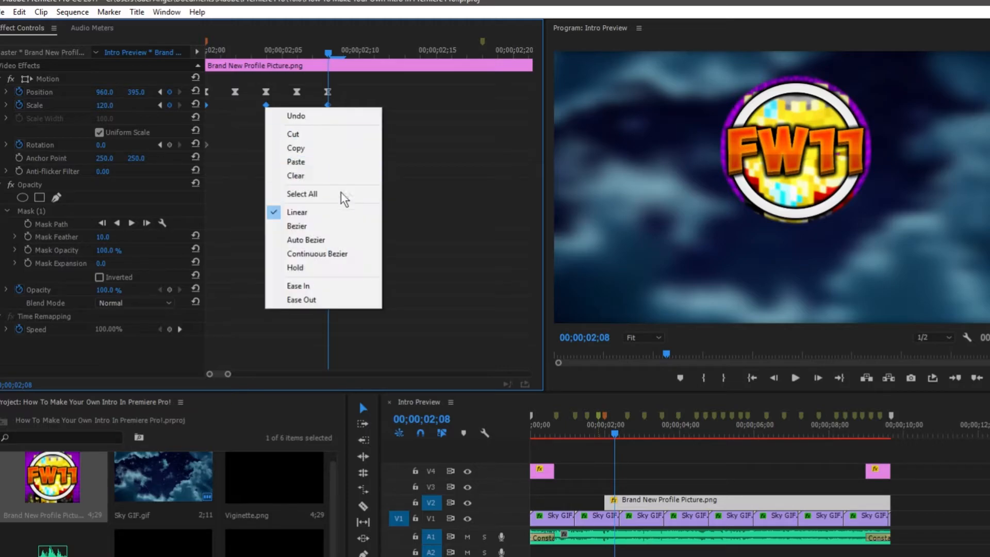
left_click(320, 227)
Play the combined position and scale motion from 00;00;02;00 and return the playhead there
left_click_drag(320, 56, 98, 49)
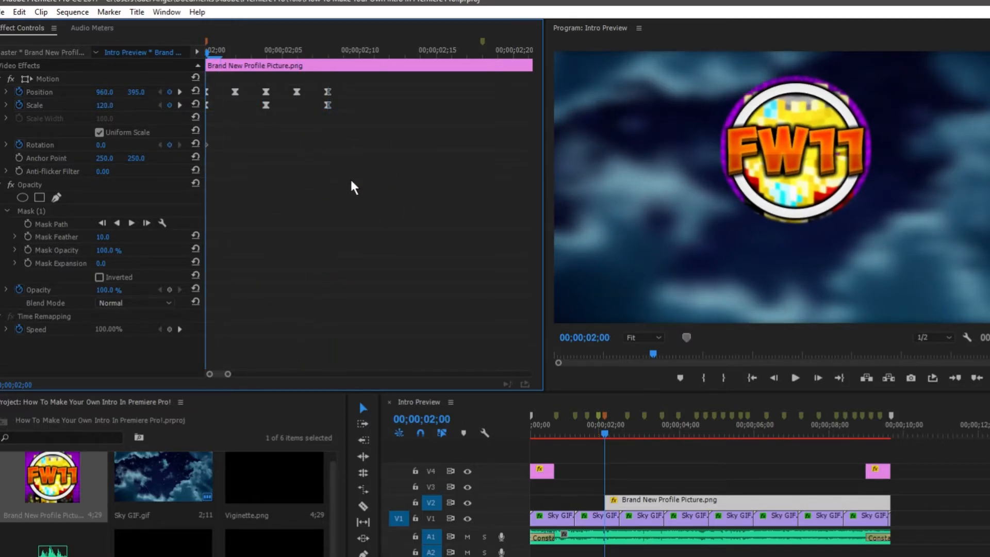
left_click(795, 382)
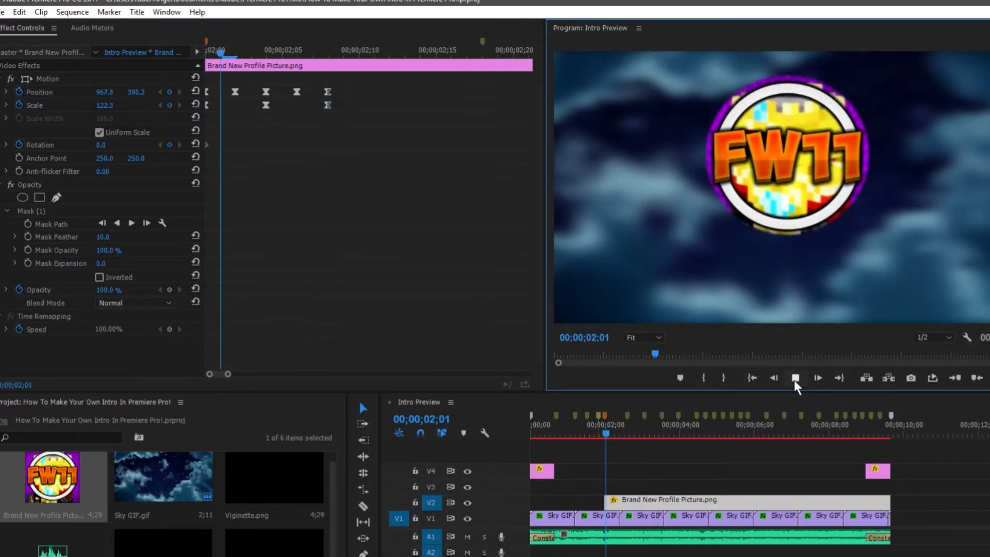
left_click(795, 382)
left_click(605, 434)
At 00;00;02;02, add a rotation keyframe of 0.5° to the logo
left_click(293, 240)
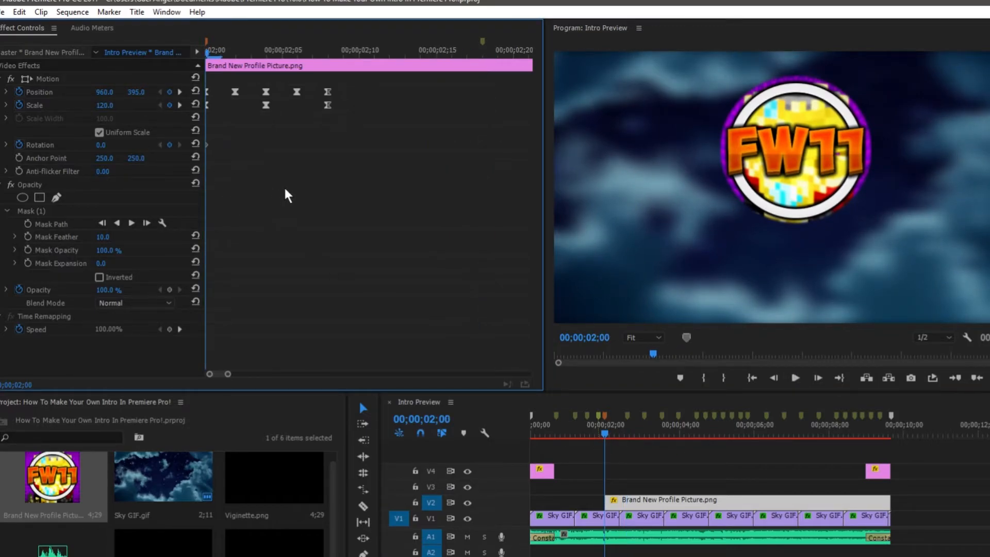
key("Right")
key("Right")
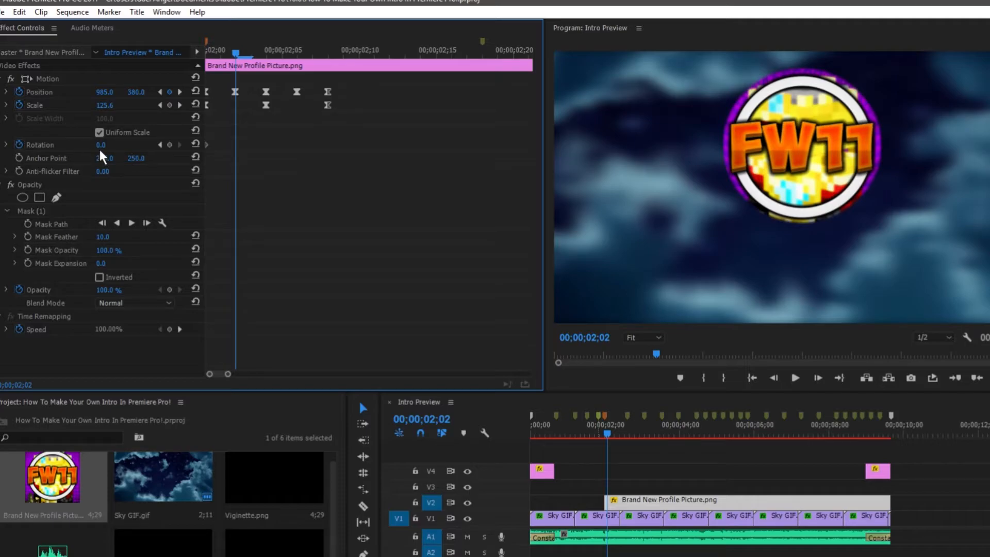
left_click(101, 145)
type("0.5")
key("Return")
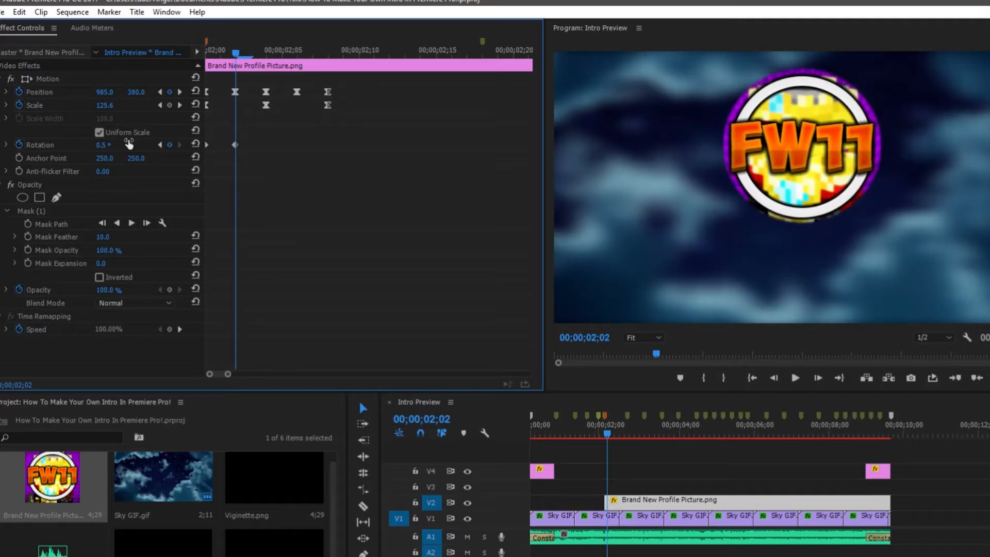
At 00;00;02;04, add a rotation keyframe of -1° to the logo
key("Right")
key("Right")
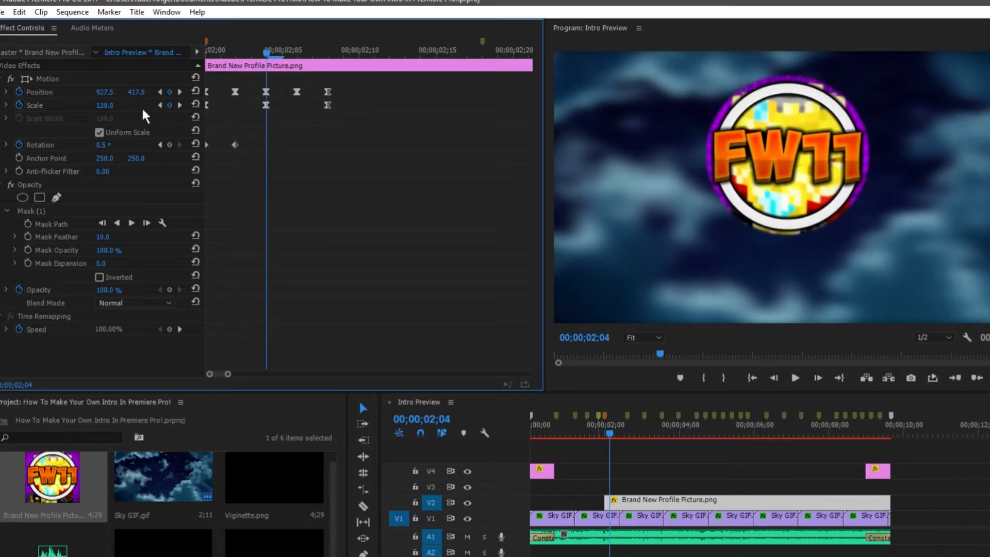
left_click(117, 143)
type("-1")
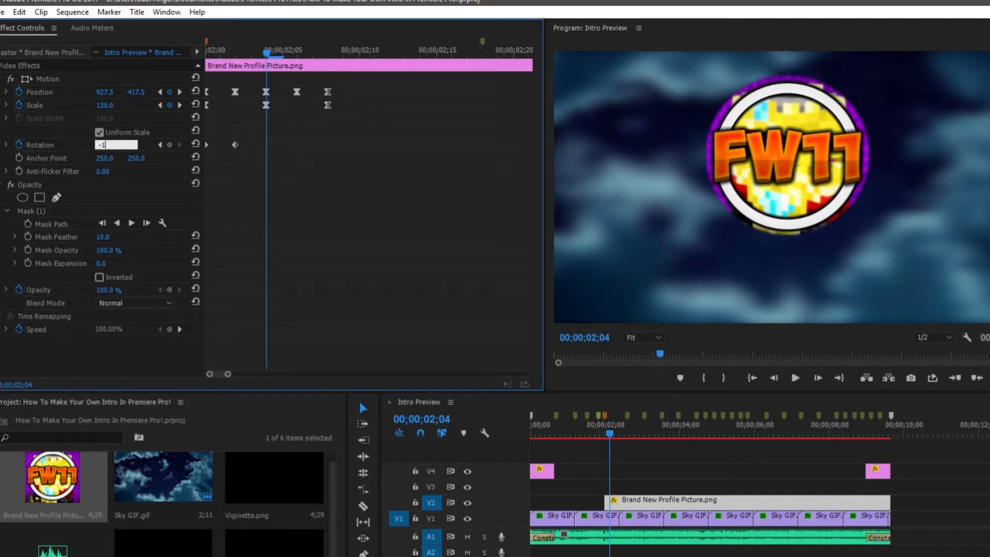
key("Return")
At 00;00;02;06, add a rotation keyframe of 0.5° to the logo
key("Right")
key("Right")
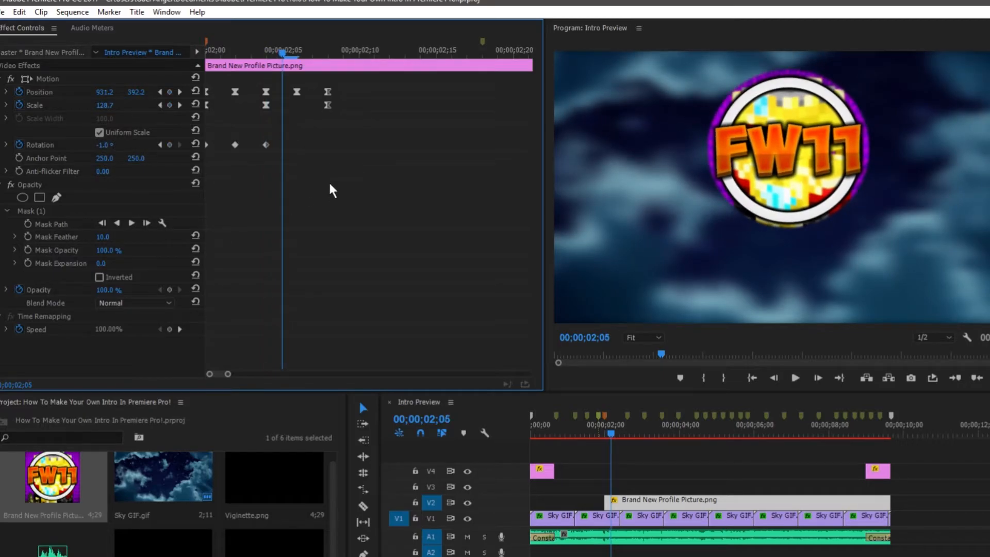
left_click(133, 143)
type("0")
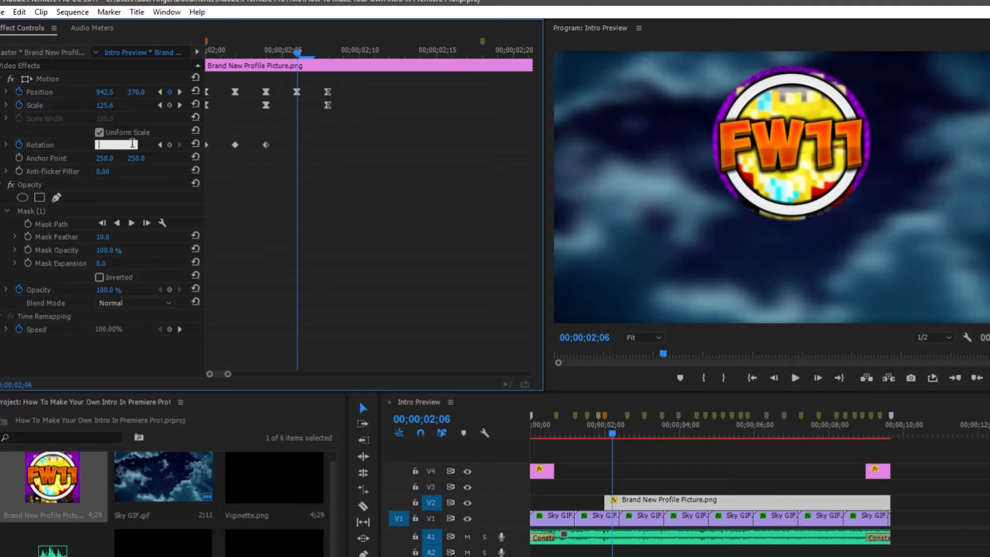
type(".5")
key("Return")
At 00;00;02;08, add a rotation keyframe that returns the logo to 0°
key("Right")
key("Right")
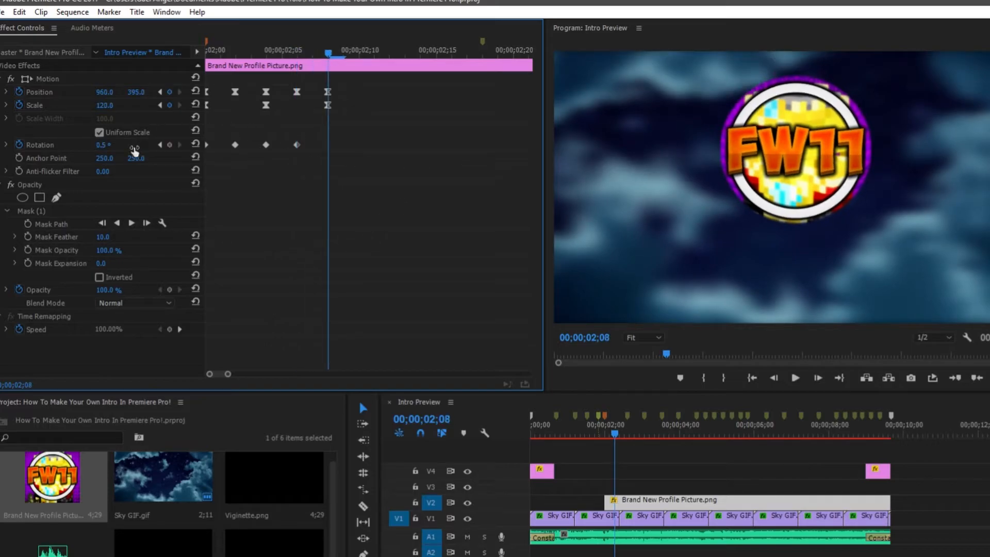
left_click(117, 146)
type("0")
key("Return")
Change all of the logo's rotation keyframes to Bezier interpolation
left_click_drag(352, 140, 206, 135)
right_click(264, 151)
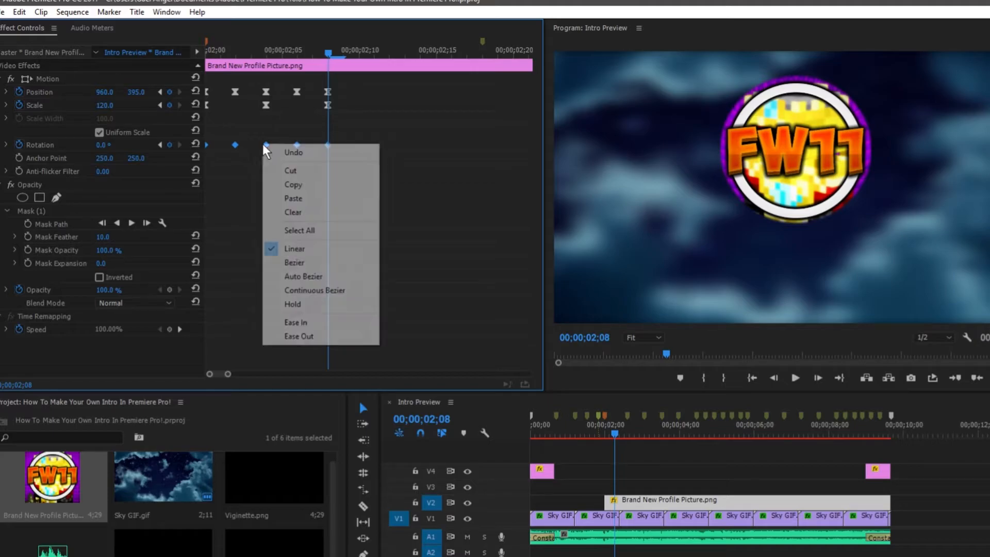
left_click(298, 260)
Play the full position, scale and rotation shake twice from 00;00;02;00
left_click_drag(222, 54, 206, 53)
left_click(795, 380)
left_click(796, 380)
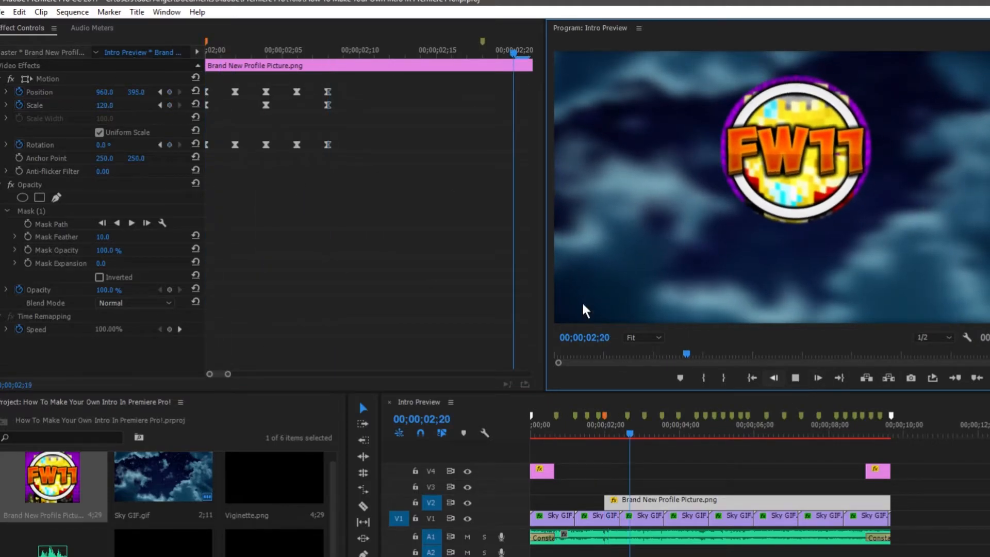
left_click_drag(302, 55, 205, 52)
left_click(796, 380)
left_click(795, 380)
Set all position, scale and rotation keyframes back to linear interpolation and preview the shake from 00;00;02;00
left_click_drag(381, 93, 206, 153)
right_click(328, 97)
mouse_move(360, 198)
left_click(289, 197)
left_click(796, 378)
left_click_drag(330, 46, 206, 50)
Copy the logo's position, scale and rotation keyframes and paste them at the beat marker at 00;00;03;16
left_click_drag(227, 376, 255, 343)
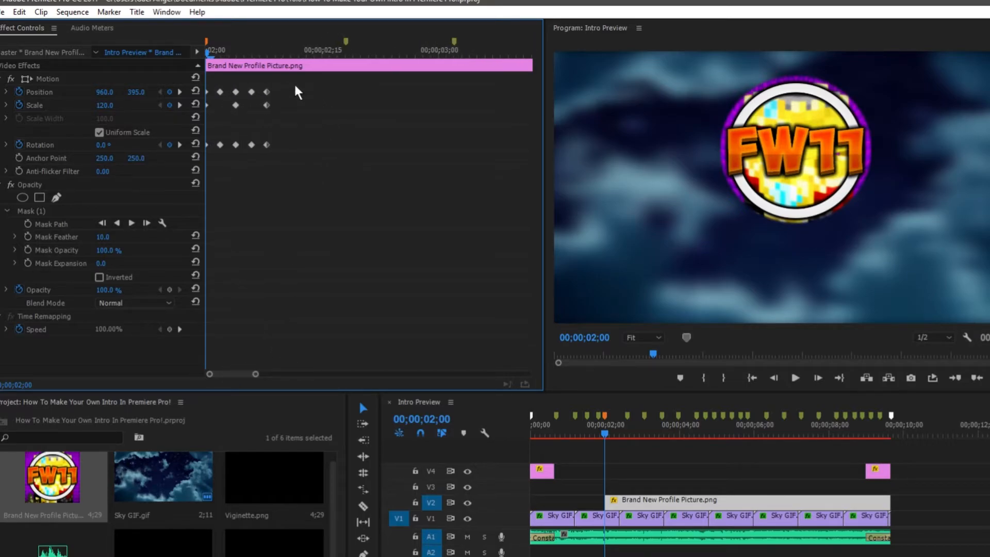
left_click_drag(299, 76, 149, 200)
left_click(348, 72)
left_click_drag(341, 80, 161, 177)
left_click_drag(257, 375, 364, 375)
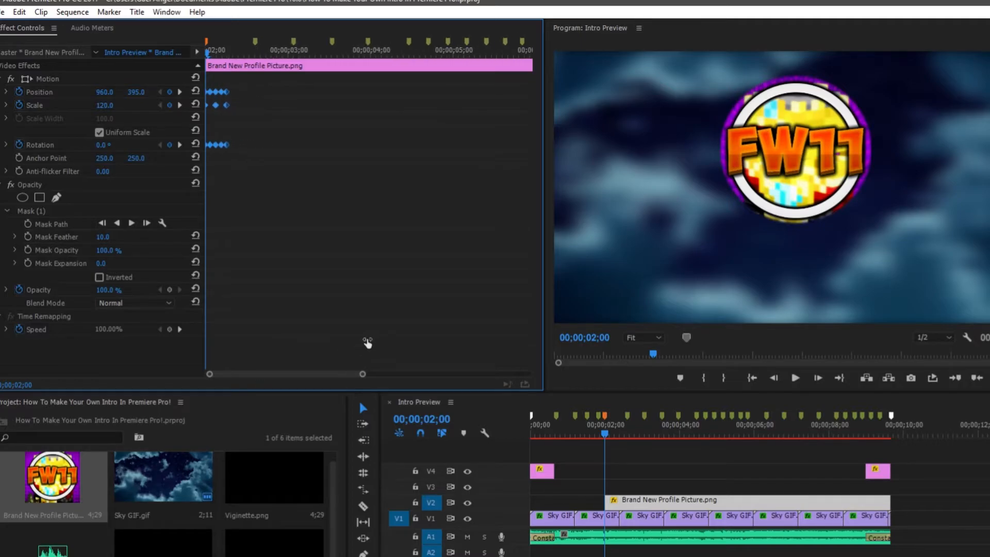
left_click(661, 438)
left_click(354, 184)
key("ctrl+v")
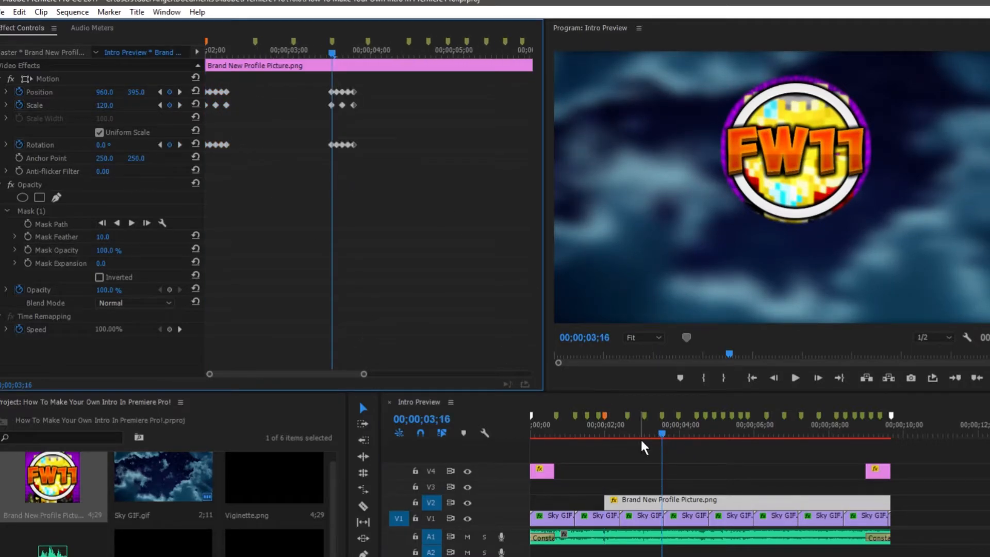
Try pasting the shake keyframes at 00;00;04;14 and 00;00;05;05, and remove both pasted groups
left_click(695, 435)
left_click(400, 289)
key("ctrl+v")
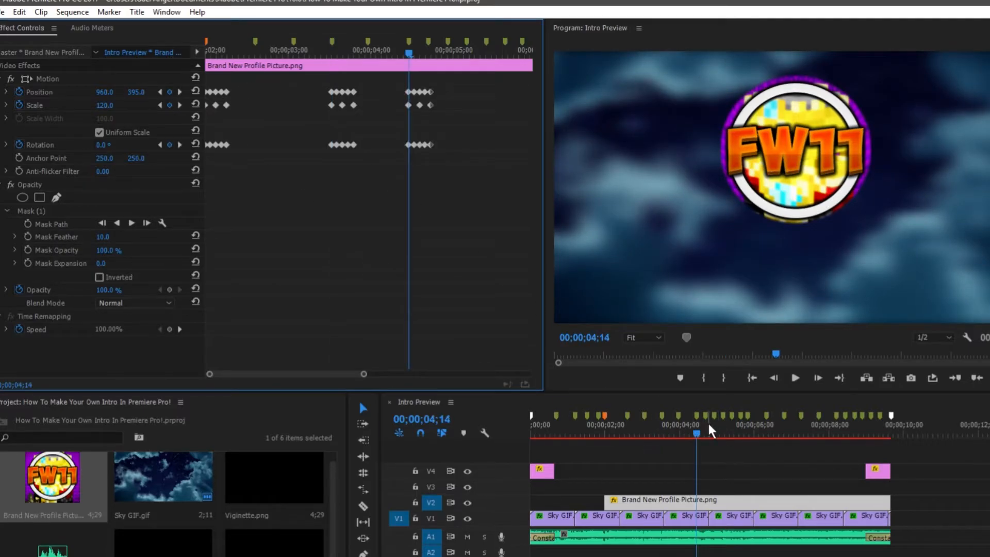
left_click(726, 436)
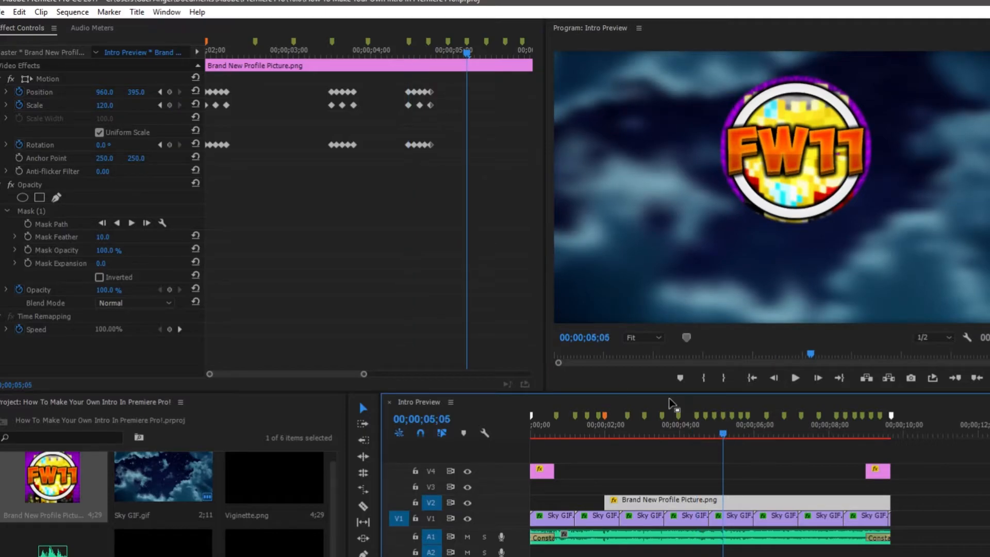
left_click(467, 268)
key("ctrl+v")
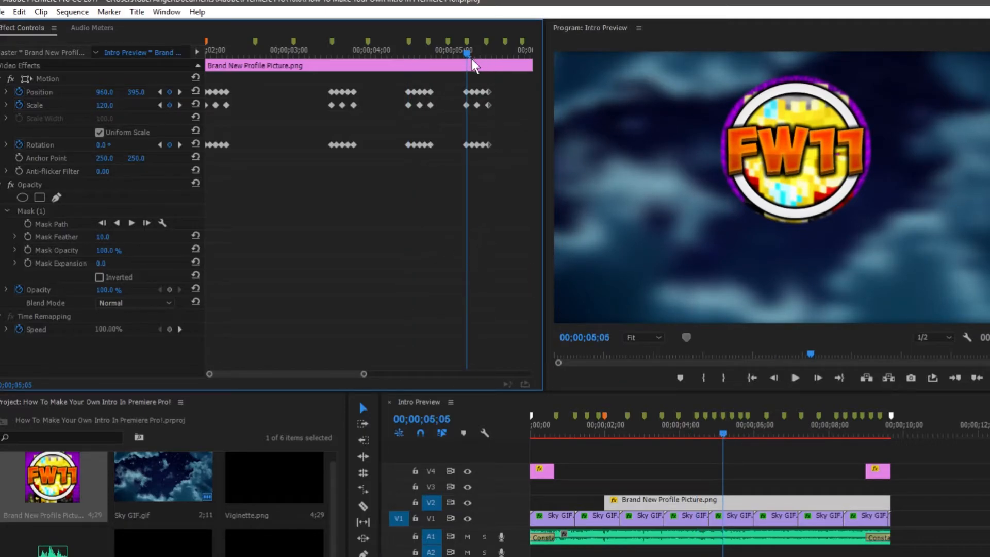
key("ctrl+z")
left_click_drag(417, 53, 413, 55)
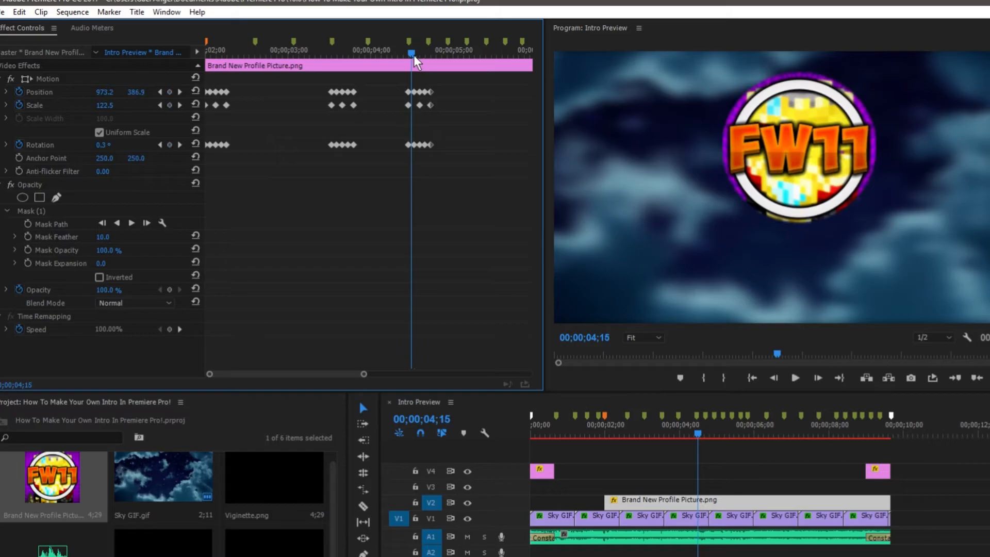
left_click(694, 431)
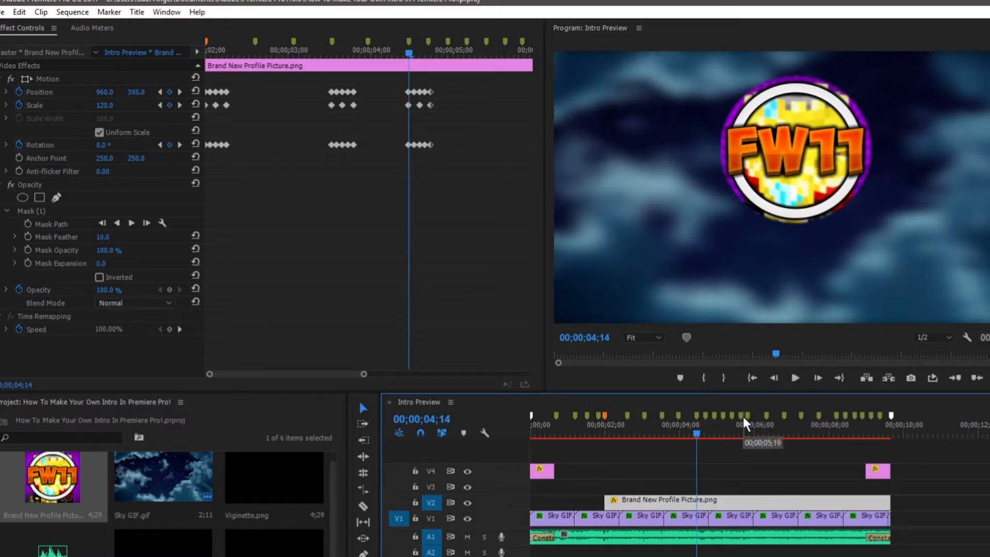
left_click_drag(432, 87, 389, 178)
key("Delete")
Paste the shake keyframes at the beat marker just before 00;00;06;00 and at the one at 00;00;06;25
left_click_drag(340, 375, 376, 375)
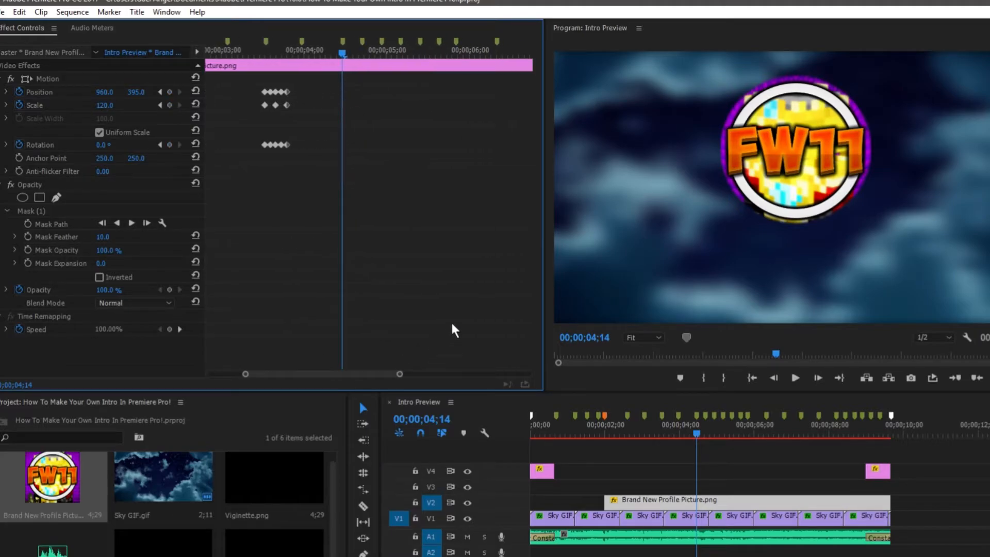
left_click_drag(461, 53, 455, 53)
key("ctrl+v")
left_click(496, 52)
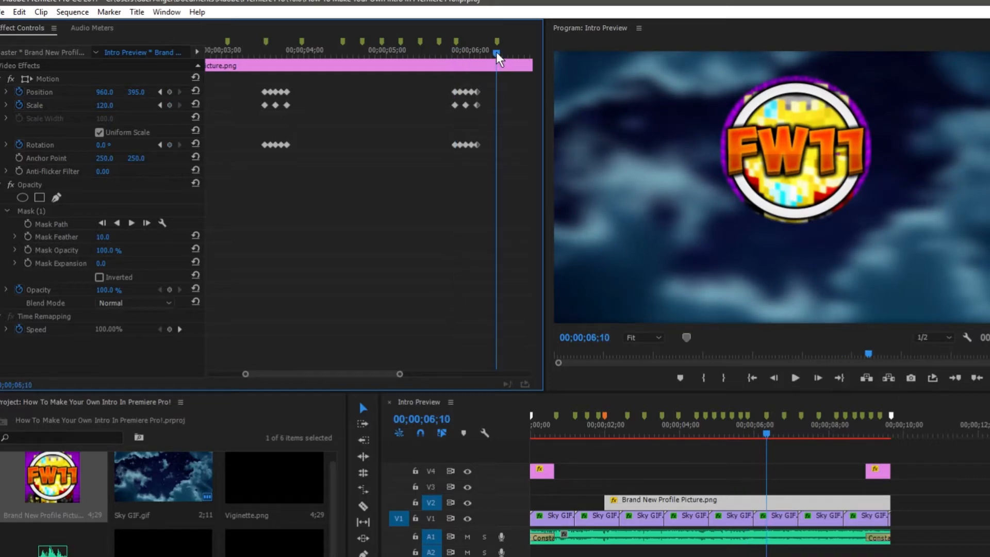
left_click_drag(362, 374, 492, 374)
left_click(301, 51)
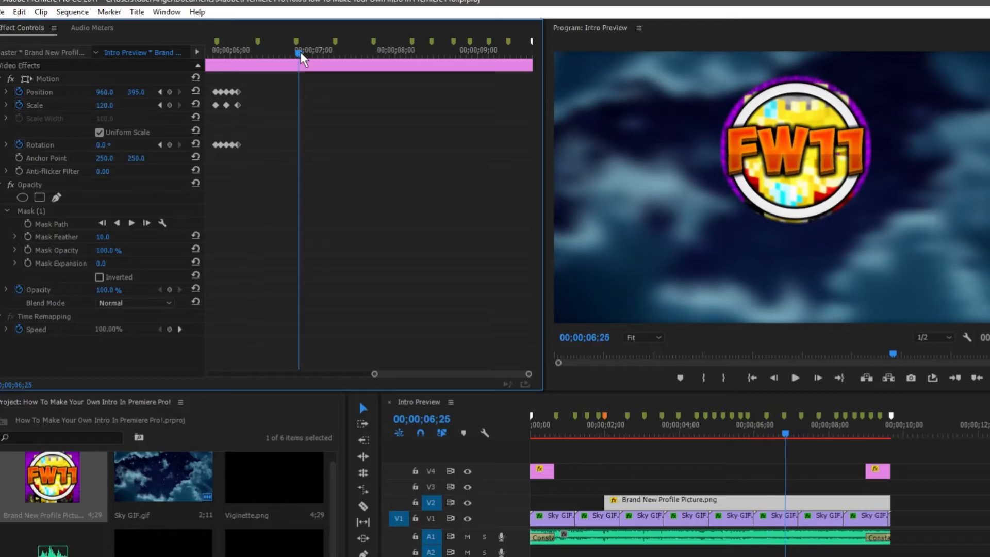
key("ctrl+v")
Paste the shake keyframes at the beat marker at 00;00;07;08
left_click_drag(407, 53, 337, 55)
key("ctrl+v")
key("ctrl+z")
key("ctrl+v")
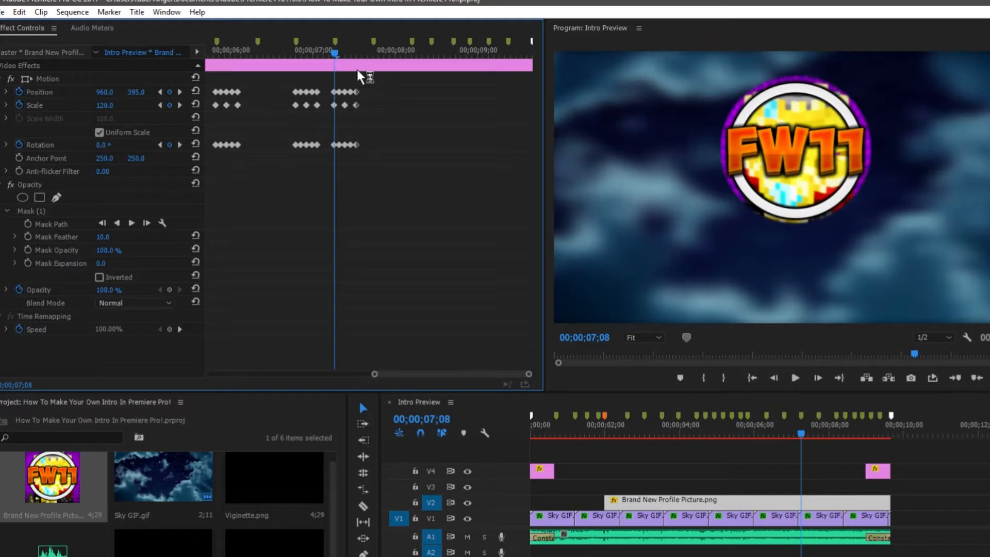
Return the playhead to 00;00;02;00 at the start of the logo clip's keyframes
left_click_drag(439, 376, 274, 340)
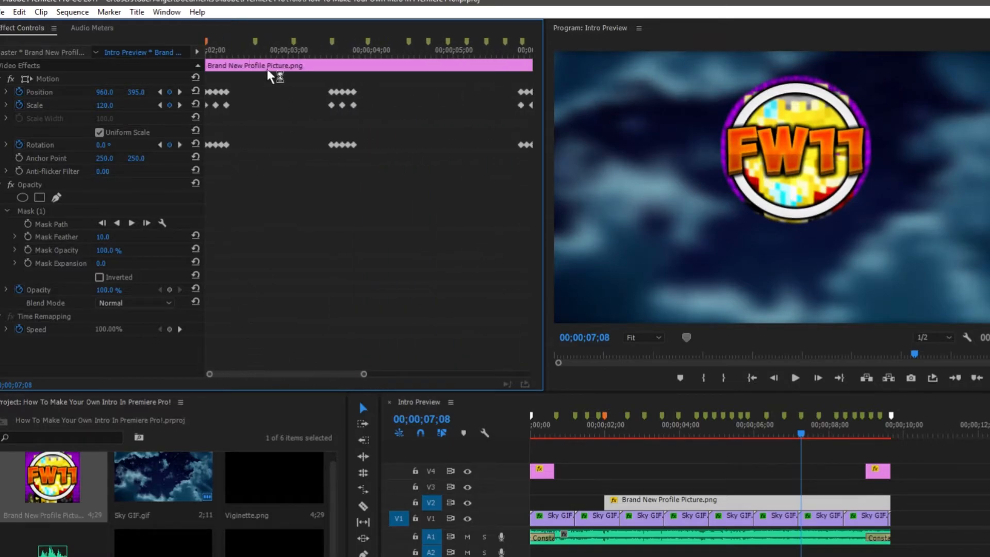
left_click_drag(235, 58, 165, 57)
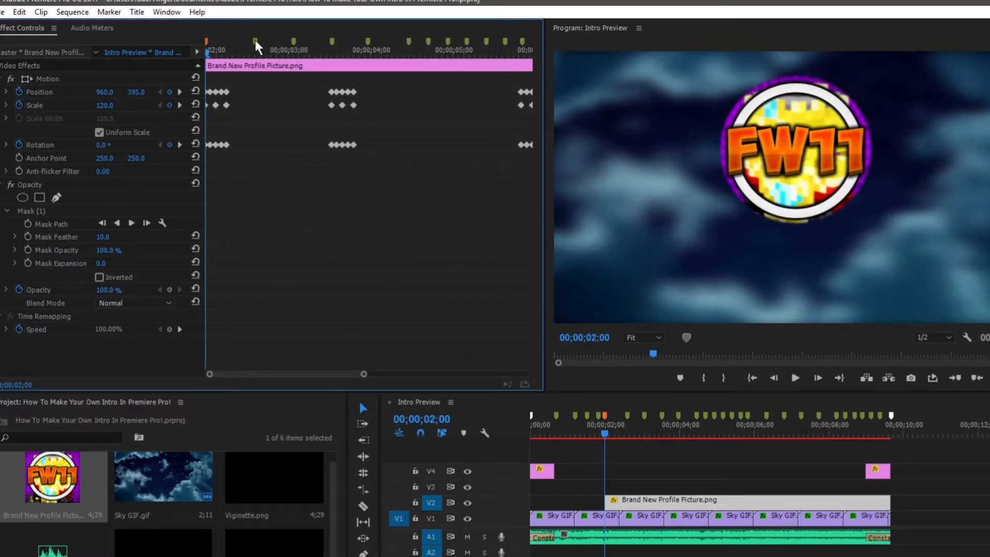
Add a Rotation keyframe to the Brand New Profile Picture.png clip in a new group beginning at the 00;00;02;18 marker
mouse_move(255, 54)
left_mouse_down()
mouse_move(279, 48)
mouse_move(265, 42)
mouse_move(256, 55)
left_mouse_up()
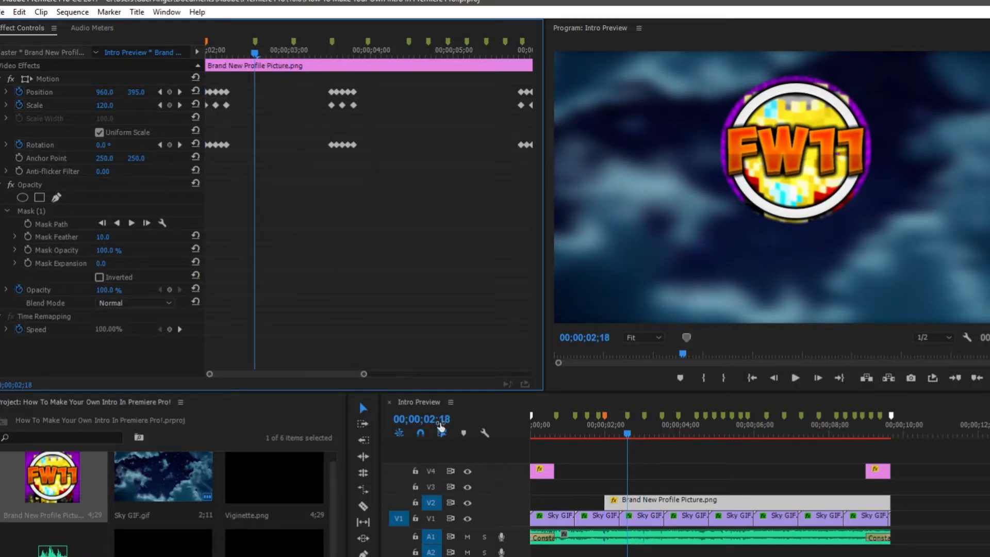
left_click_drag(364, 374, 268, 369)
left_click(170, 145)
key("Left")
key("Left")
key("Left")
key("Left")
key("Left")
key("Left")
key("Left")
key("Left")
key("Left")
key("Left")
key("Left")
key("Left")
Add Position and Rotation keyframes two frames apart in the group that begins at the 00;00;02;18 marker
left_click(169, 92)
key("Right")
key("Right")
left_click(169, 92)
left_click(169, 92)
left_click(170, 145)
left_click(170, 145)
key("Left")
left_click(169, 145)
left_click(424, 104)
Set the logo's Scale to 140 at the middle keyframe of the 00;00;02;18 group
left_click_drag(482, 308, 362, 102)
key("Right")
key("Right")
left_click(105, 105)
type("140")
Shift the logo slightly in the preview at the first in-between Position keyframe after 00;00;02;18
left_click(342, 55)
mouse_move(349, 56)
left_mouse_down()
mouse_move(374, 51)
mouse_move(352, 22)
mouse_move(358, 47)
left_mouse_up()
double_click(794, 181)
key("Right")
mouse_move(794, 181)
left_mouse_down()
mouse_move(816, 187)
mouse_move(794, 187)
mouse_move(798, 166)
mouse_move(793, 179)
left_mouse_up()
key("Right")
key("Right")
key("Right")
key("Right")
Adjust the logo's placement at the next Position keyframe and play back the shake
left_click(373, 52)
left_click(677, 310)
key("space")
left_click(373, 52)
double_click(799, 173)
key("Right")
left_click(374, 52)
key("space")
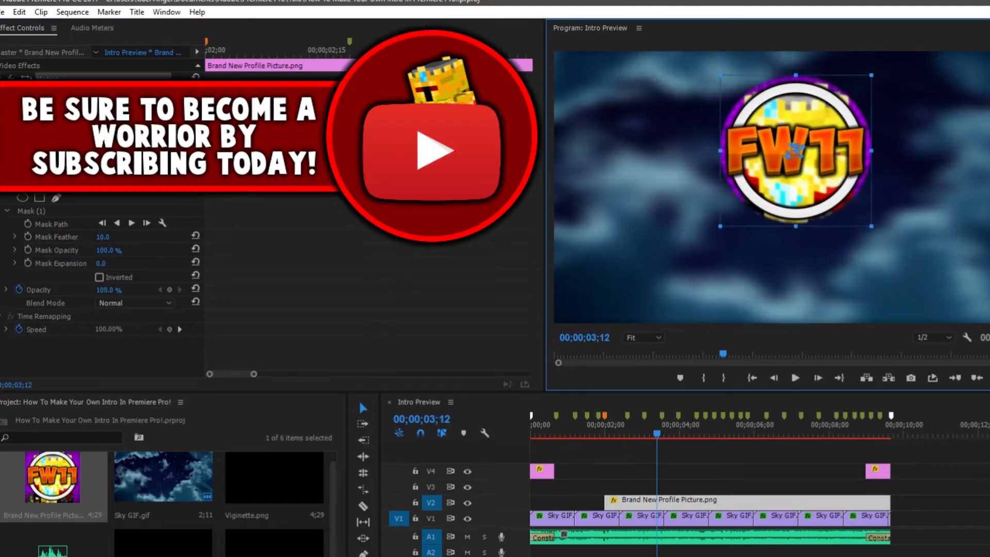
Adjust the logo's placement around the middle keyframe of the 00;00;02;18 group and replay the shake
left_click(381, 52)
double_click(797, 170)
key("Right")
key("Right")
left_click(677, 289)
key("space")
key("space")
Set the logo's Rotation to -1° at the second keyframe of the 00;00;02;18 group
left_click(220, 52)
left_click(365, 52)
left_click(102, 145)
type("-1")
key("Return")
left_click(397, 52)
left_click(382, 51)
left_click(103, 144)
Play back the logo shake around the 00;00;02;18 marker to check the motion
left_click(795, 378)
left_click(351, 52)
left_click(795, 378)
left_click(365, 52)
left_click(208, 52)
left_click(795, 379)
left_click(794, 379)
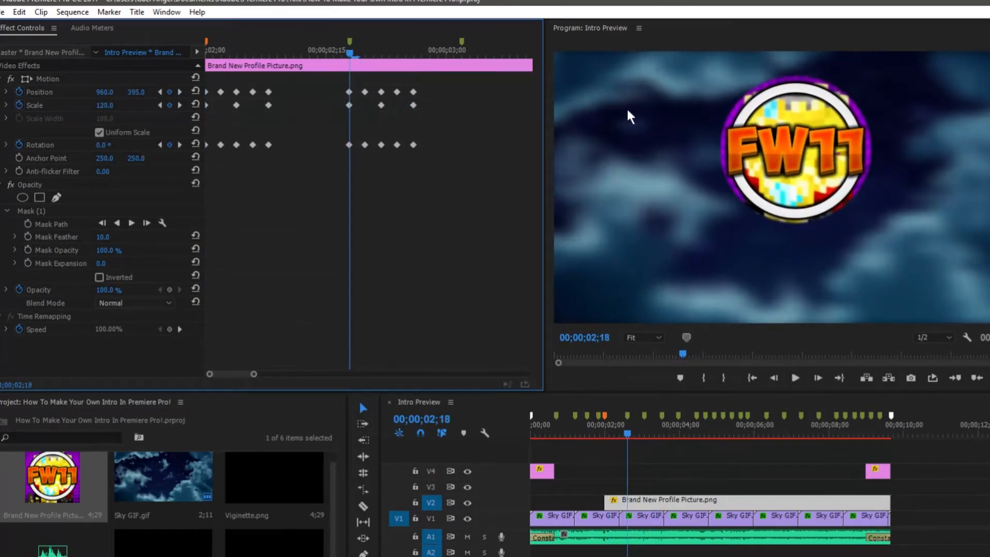
Copy the 00;00;02;18 keyframe group and paste it at the marker just after 00;00;03;00 and at the 00;00;03;29 marker
left_click_drag(438, 73, 312, 180)
left_click_drag(255, 374, 301, 375)
left_click_drag(349, 51, 344, 51)
key("ctrl+v")
left_click_drag(290, 375, 335, 362)
left_click(353, 52)
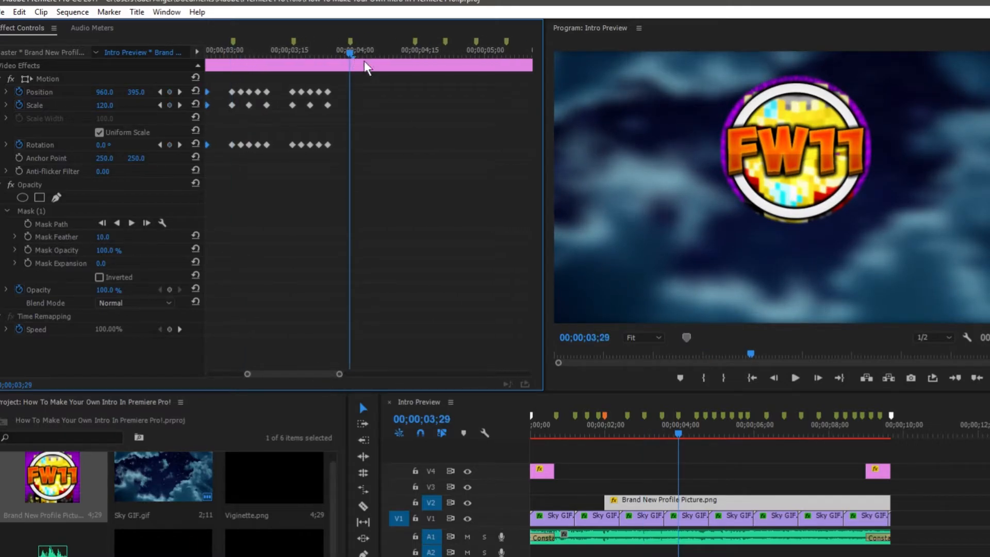
key("ctrl+v")
Paste the copied keyframe group at two further markers late in the clip
left_click_drag(341, 374, 505, 361)
left_click_drag(435, 52, 424, 53)
key("ctrl+v")
left_click(450, 53)
left_click_drag(450, 52, 515, 59)
key("ctrl+v")
Add a Position keyframe to the logo clip at the 00;00;04;14 marker
left_click(238, 52)
left_click_drag(181, 54, 166, 58)
left_click_drag(303, 51, 311, 50)
left_click(434, 356)
left_click_drag(469, 376, 414, 312)
left_click_drag(393, 368, 334, 370)
left_click_drag(405, 373, 317, 354)
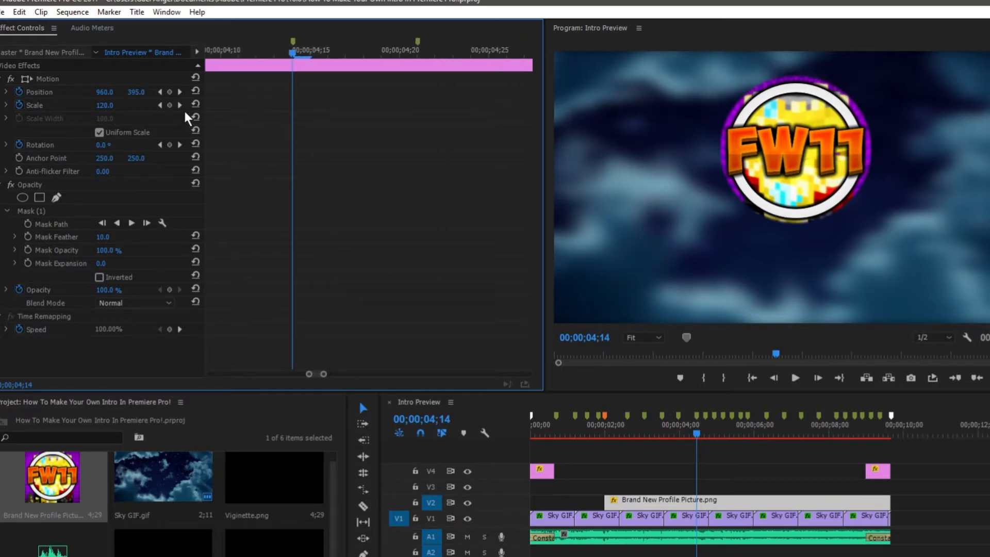
left_click(169, 91)
Count the frames to the next marker and add a Position keyframe at 00;00;04;18
key("Right")
key("Right")
key("Right")
key("Right")
key("Right")
key("Right")
key("Right")
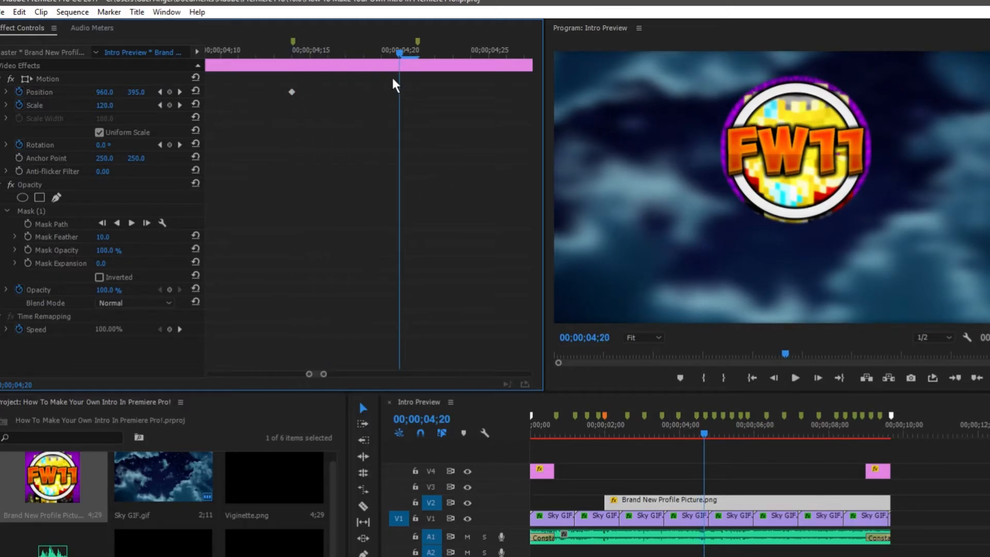
left_click_drag(357, 47, 286, 65)
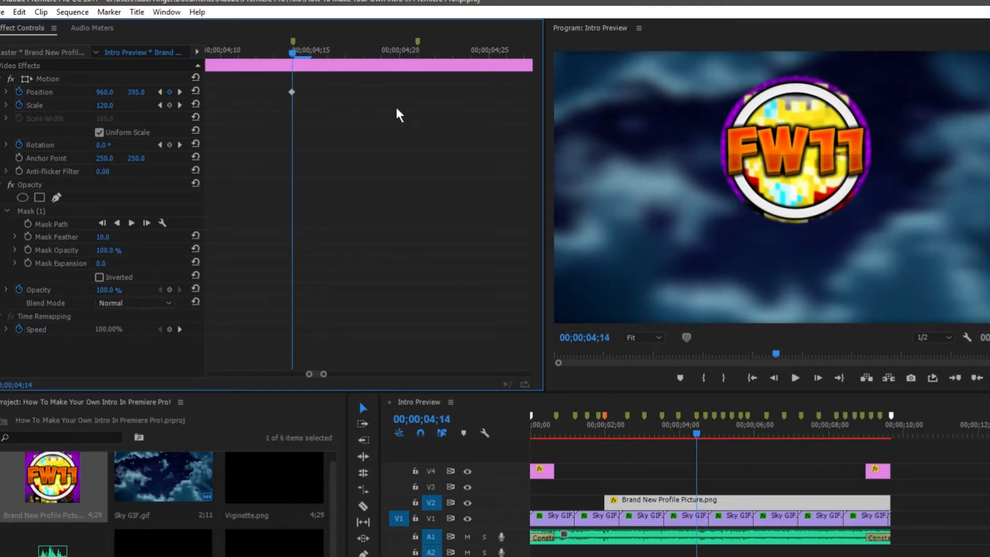
key("Right")
key("Right")
key("Right")
key("Right")
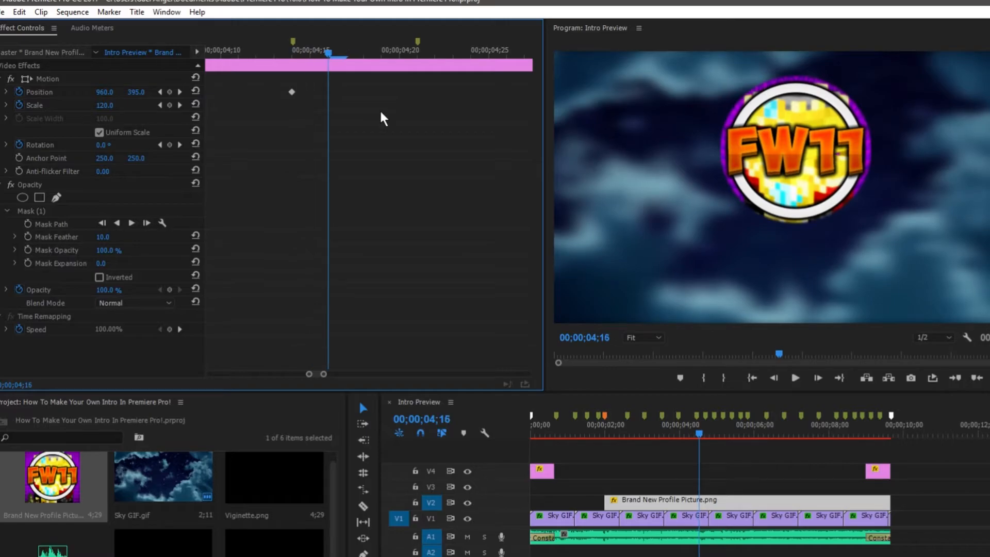
key("Left")
key("Right")
key("Right")
key("Right")
key("Right")
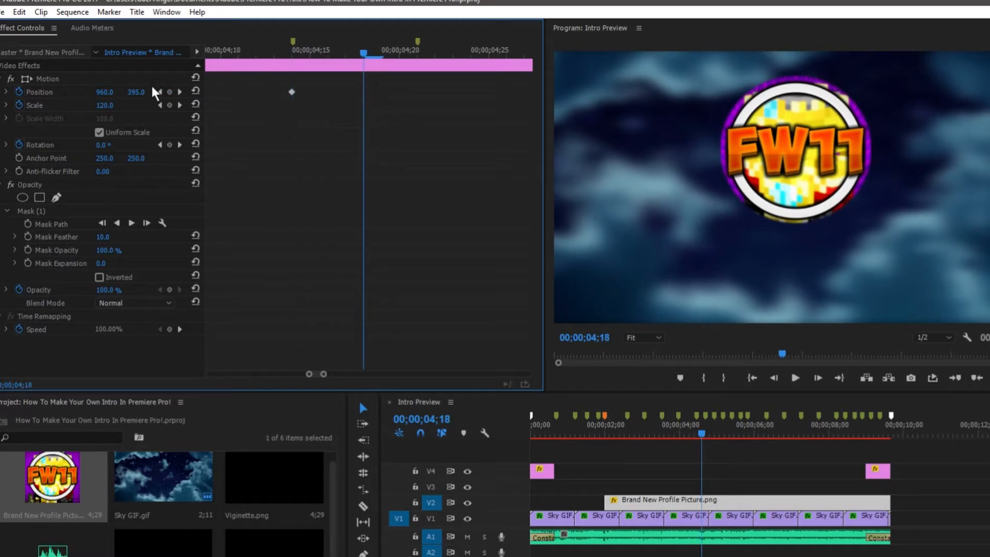
left_click(168, 92)
Add Position keyframes at 00;00;04;15, 00;00;04;16 and 00;00;04;17
key("Left")
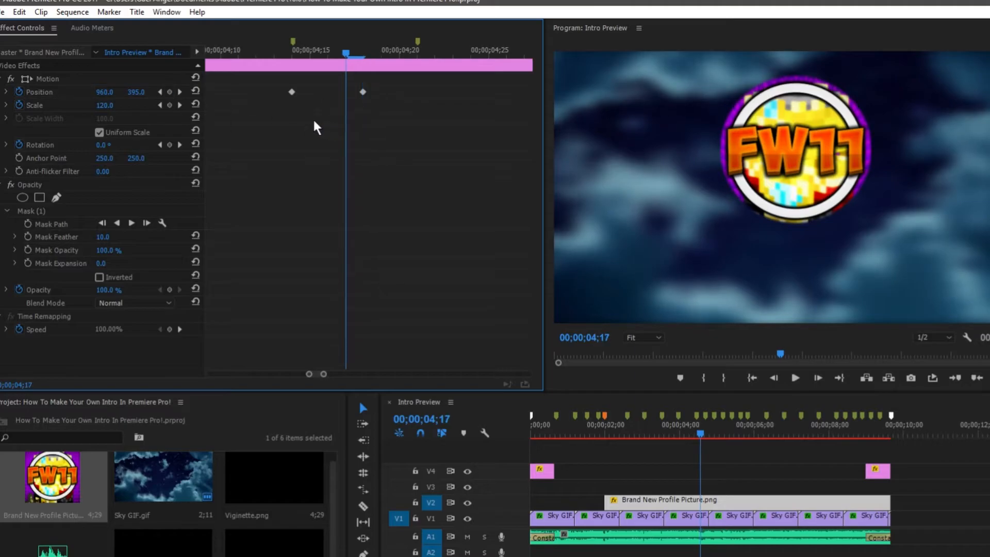
key("Left")
key("Left")
key("Left")
key("Right")
key("Right")
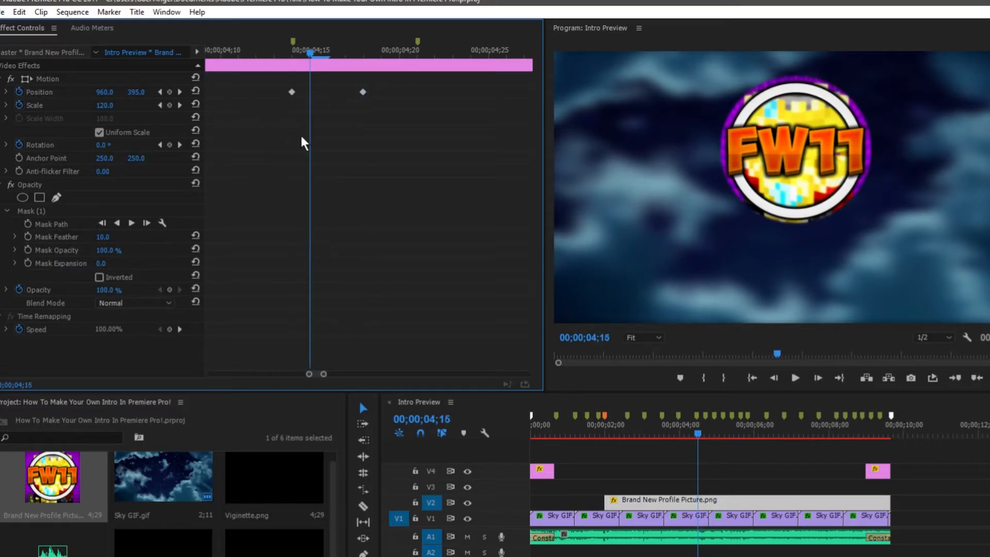
left_click(169, 92)
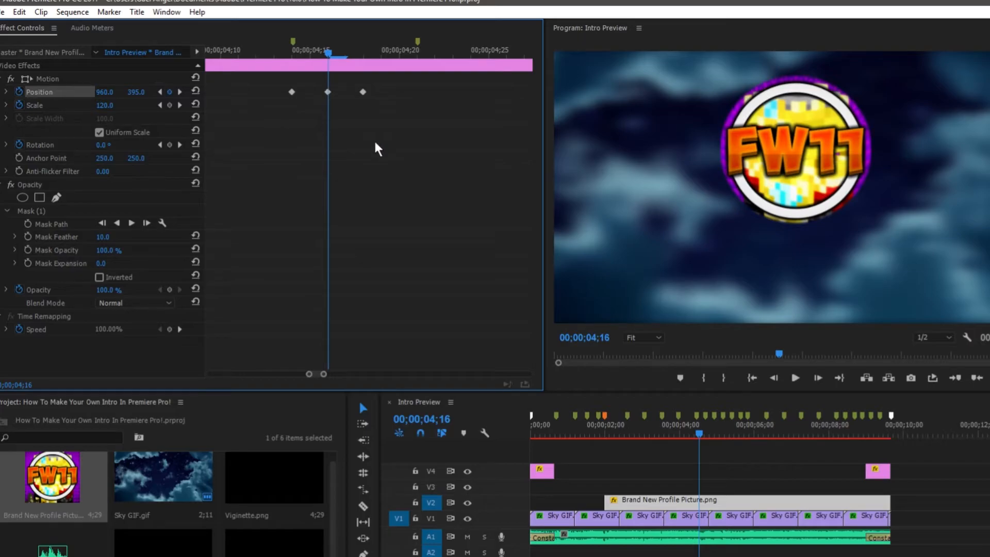
key("Left")
left_click_drag(328, 92, 318, 92)
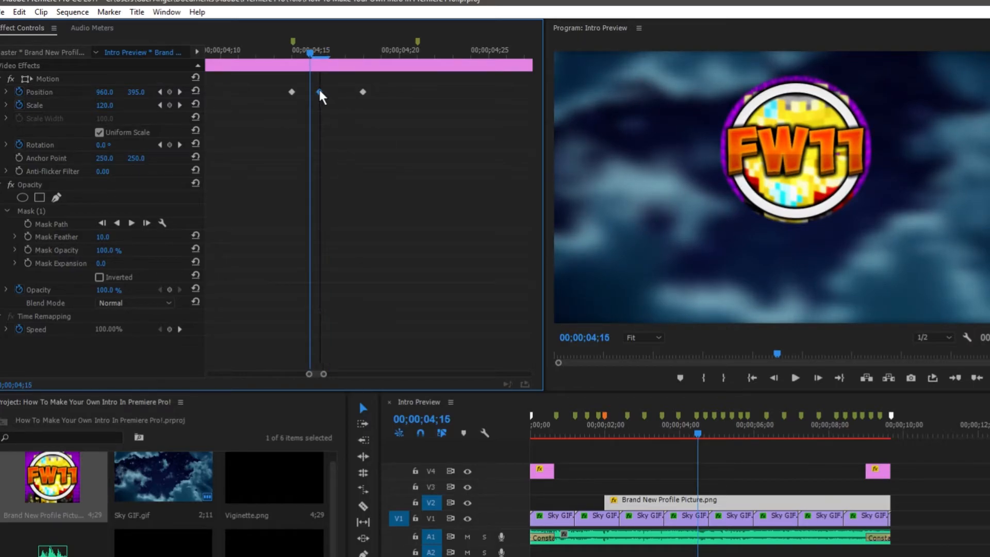
key("Right")
left_click(168, 92)
key("Right")
left_click(168, 92)
Add Scale keyframes at 00;00;04;14, 00;00;04;16 and 00;00;04;18
left_click(293, 52)
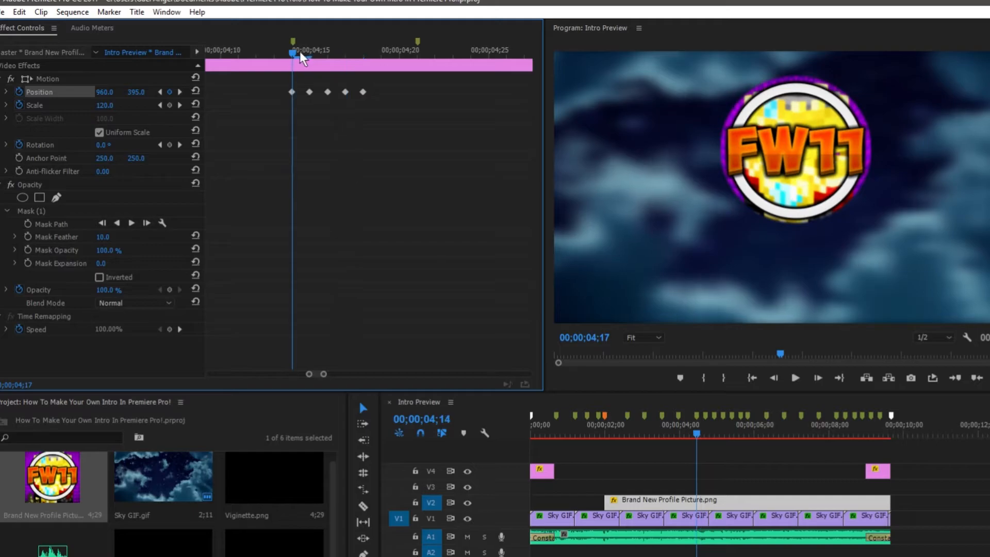
left_click(169, 104)
key("Right")
key("Right")
left_click_drag(316, 374, 303, 375)
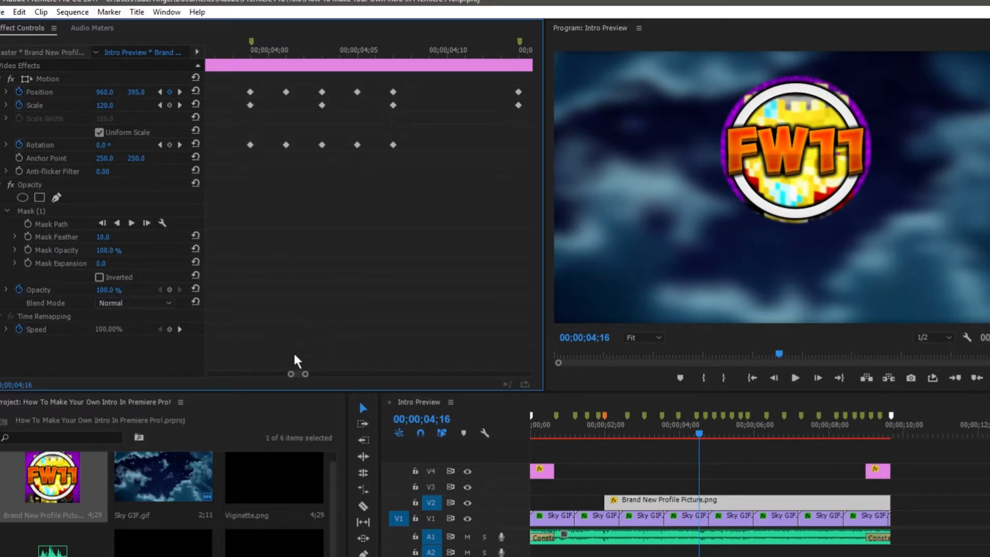
left_click_drag(298, 370, 316, 366)
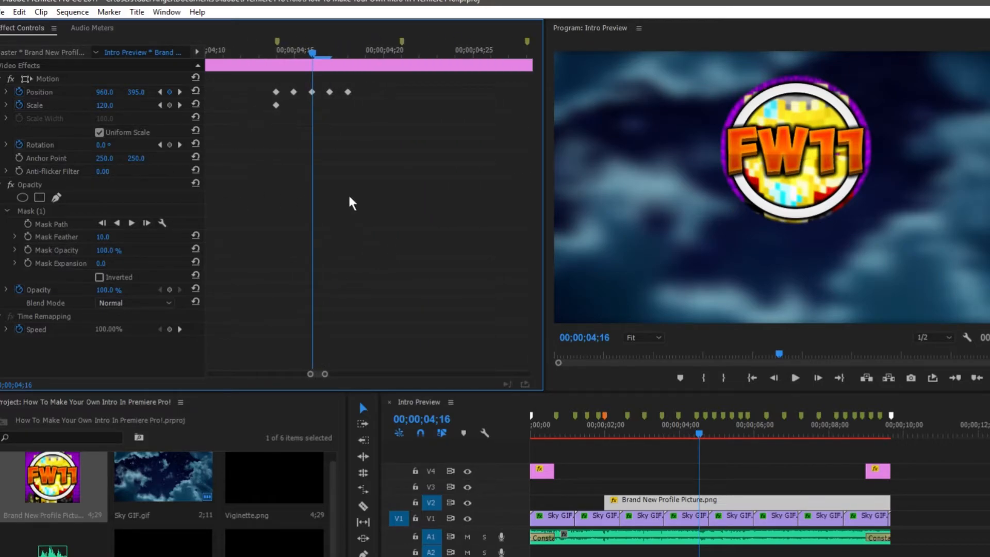
left_click(168, 104)
key("Right")
key("Right")
left_click(169, 105)
Add a Rotation keyframe on every frame from 00;00;04;18 back to 00;00;04;14
left_click(168, 144)
key("Left")
left_click(169, 144)
key("Left")
left_click(169, 145)
key("Left")
left_click(169, 145)
key("Left")
left_click(168, 145)
Offset the logo at the three in-between keyframes, to 985, 395 at 00;00;04;15 and 932.5, 387.5 at 00;00;04;16, plus slightly at 00;00;04;17
key("Right")
left_click(803, 186)
left_click_drag(800, 189, 807, 188)
key("Right")
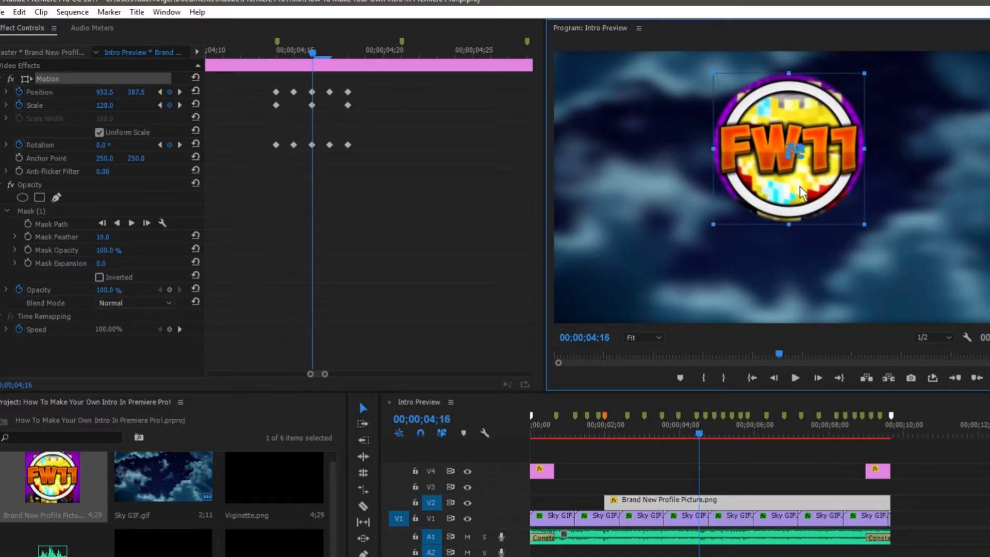
key("Right")
left_click_drag(800, 187, 799, 178)
key("Right")
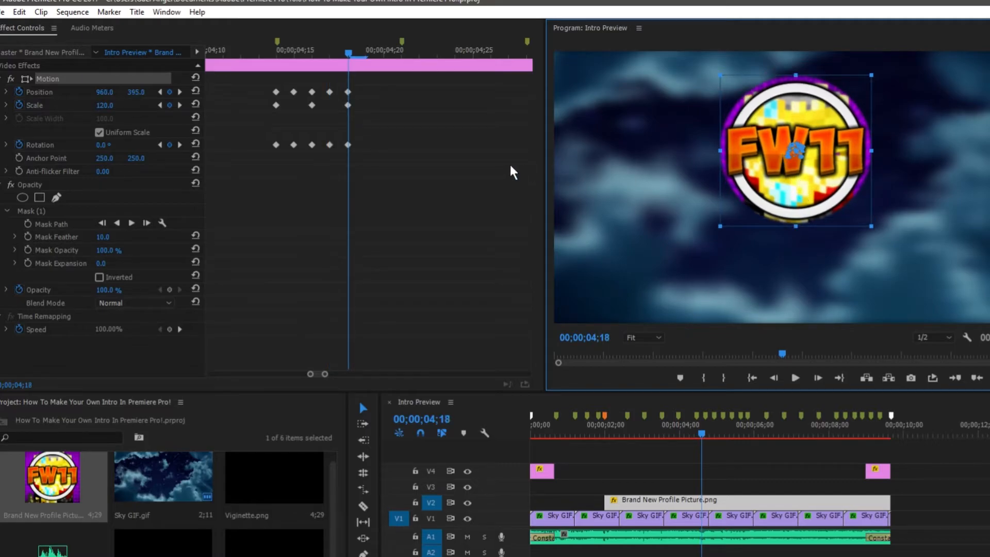
Play back the new shake from 00;00;04;14 and save the project
left_click(353, 68)
left_click_drag(319, 57, 278, 52)
left_click(794, 376)
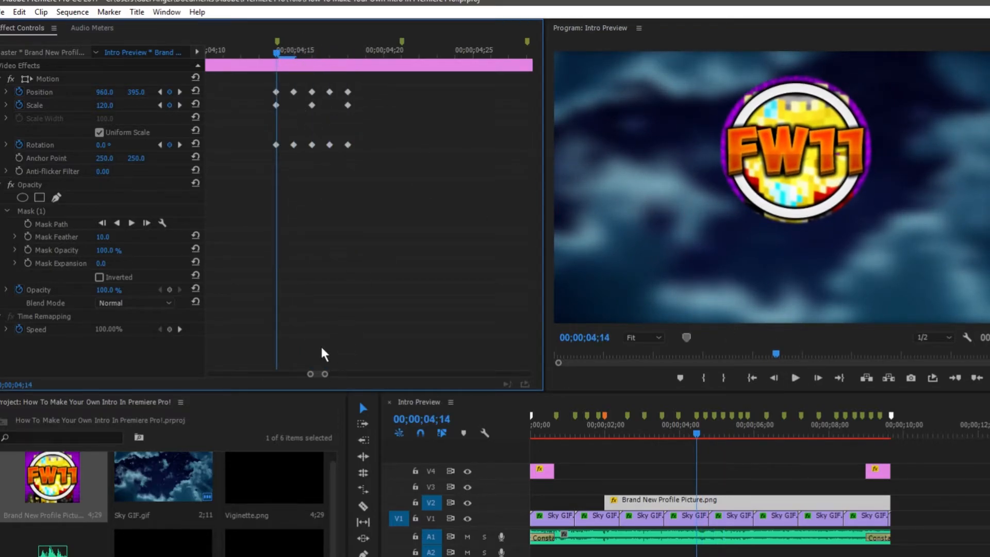
key("ctrl+s")
Set the logo's Rotation to 0.5° at the 00;00;04;15 keyframe
key("Right")
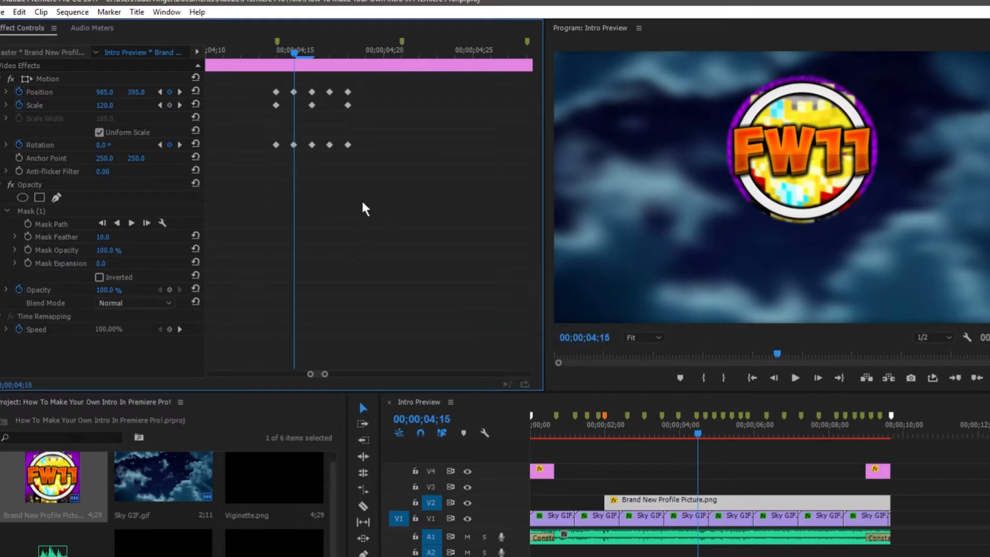
left_click(101, 144)
type("0")
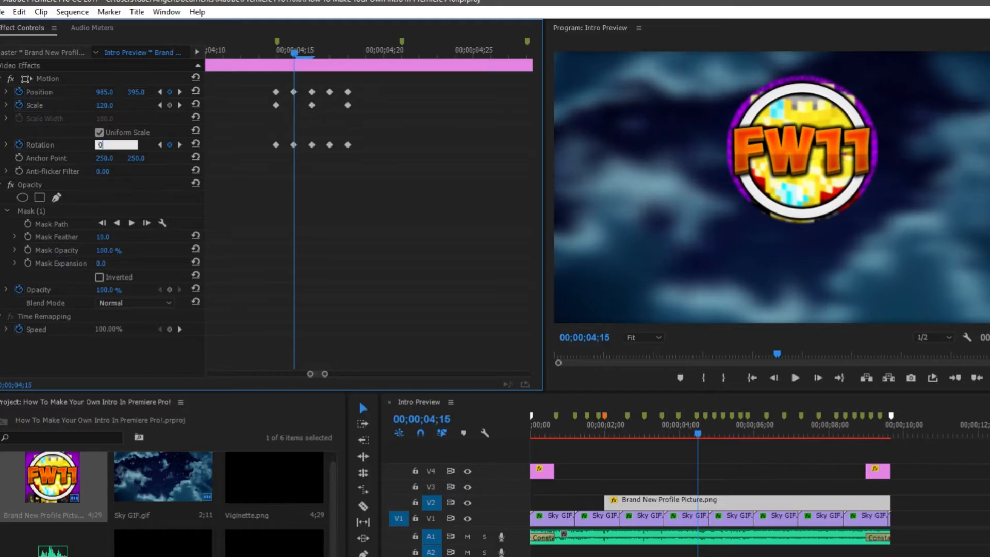
type(".5")
key("Return")
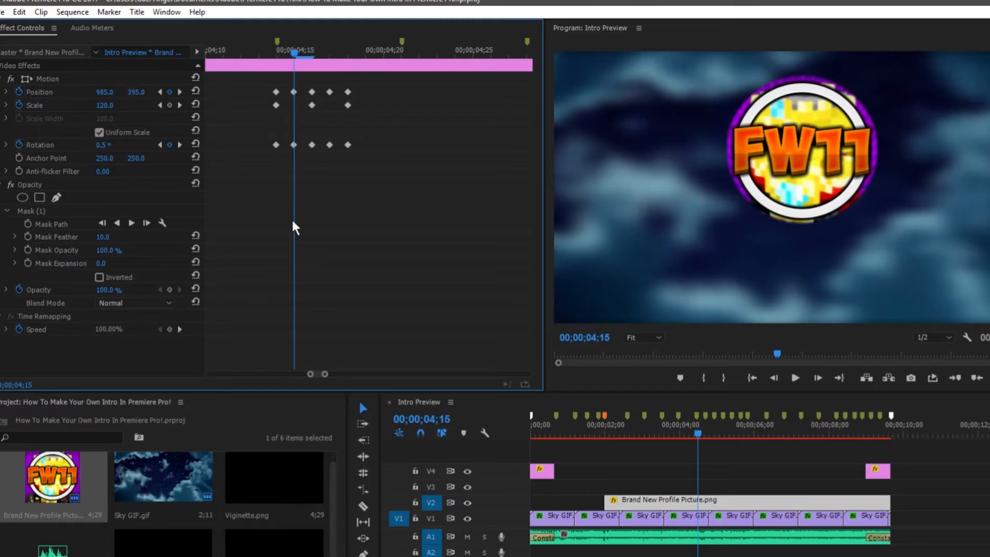
Set the logo's Rotation to -1° at the 00;00;04;16 keyframe and 0.5° at the 00;00;04;17 keyframe
key("Right")
left_click(106, 145)
type("-1")
key("Return")
key("Right")
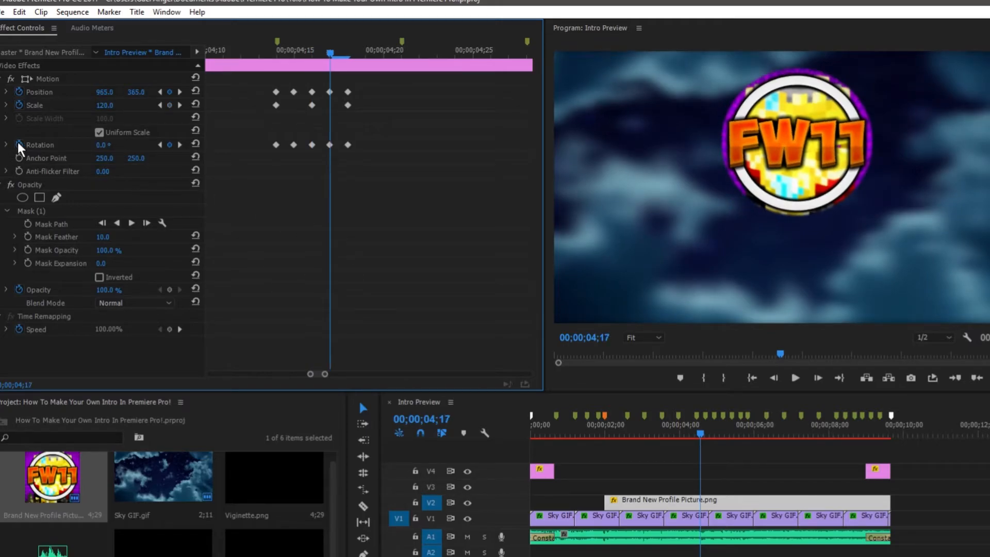
left_click(103, 145)
type("0.5")
key("Return")
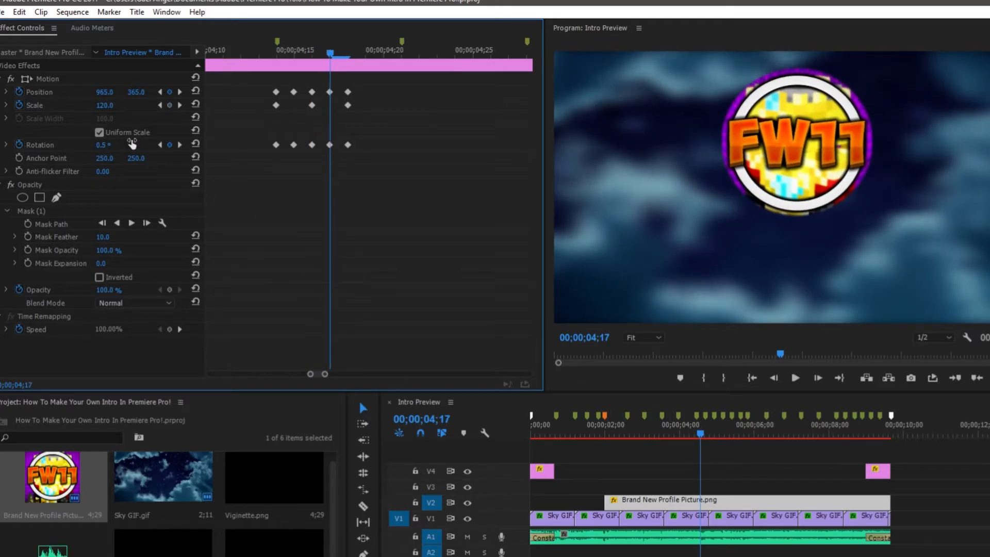
Set the logo's Scale to 130 at the 00;00;04;16 keyframe and play back the shake from 00;00;04;14
left_click(317, 45)
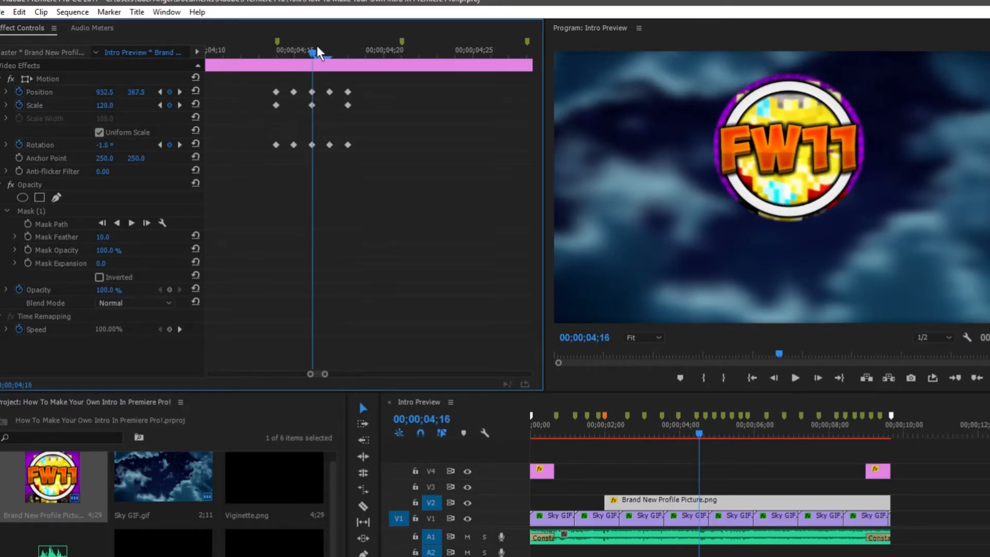
left_click(105, 105)
type("130")
key("Return")
left_click_drag(295, 48, 278, 43)
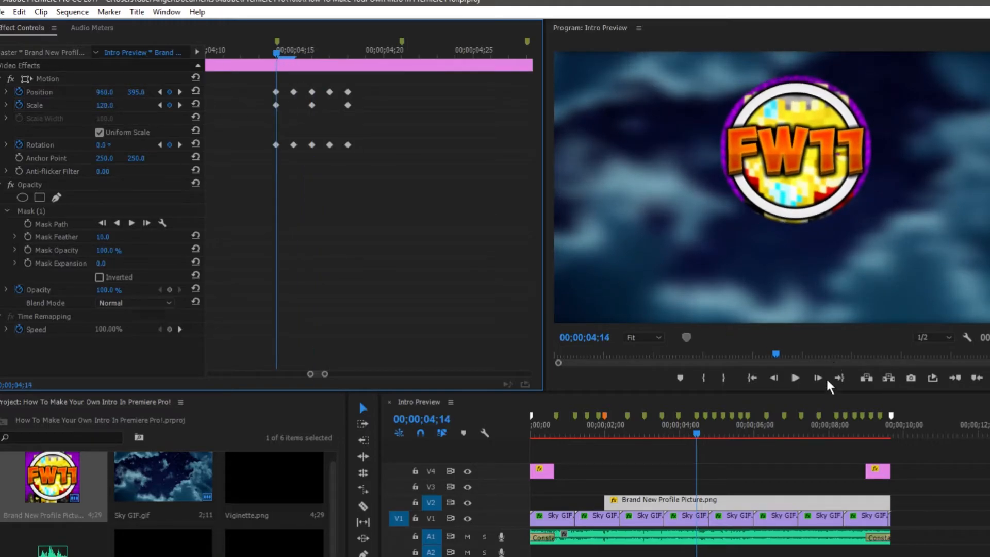
left_click(795, 377)
left_click(796, 377)
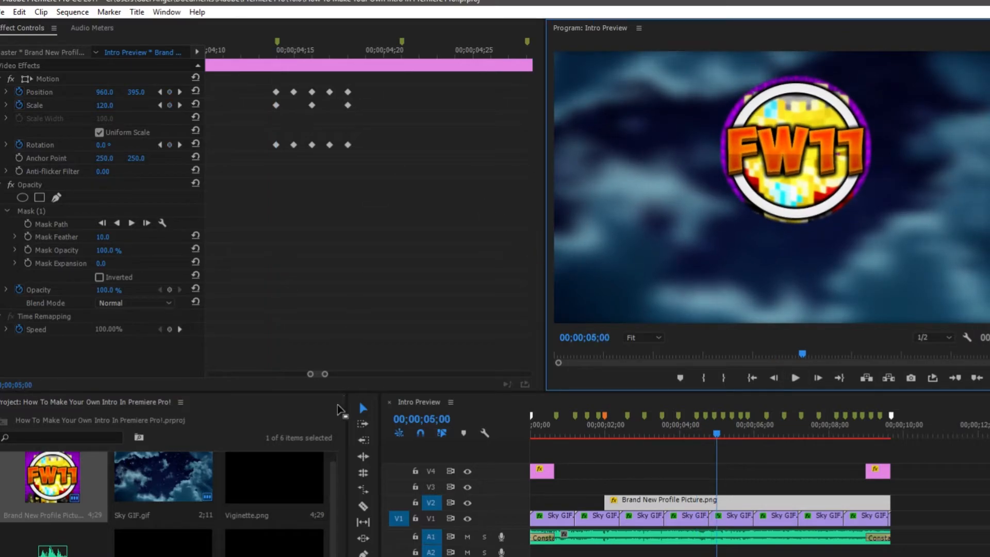
Add a Position keyframe on every frame from the marker at 00;00;04;21 to 00;00;04;25
left_click_drag(326, 375, 345, 327)
left_click_drag(416, 366, 329, 340)
left_click_drag(329, 54, 321, 58)
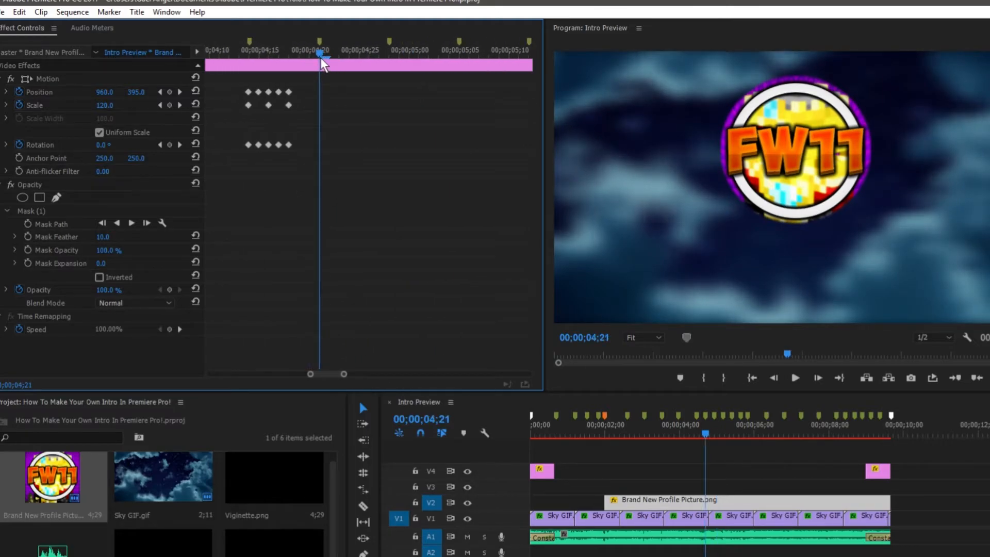
left_click(169, 92)
key("Right")
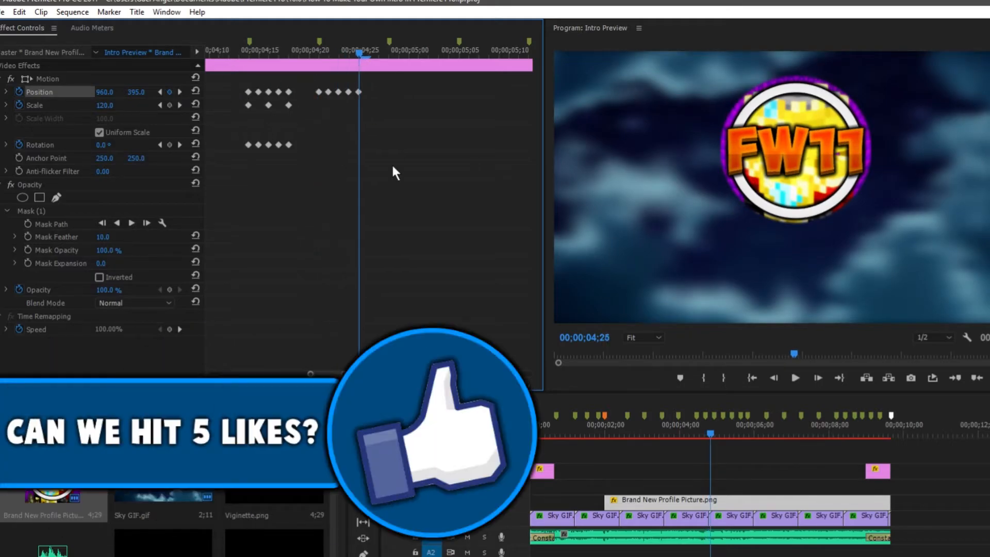
Add Scale keyframes at 00;00;04;25, 00;00;04;21 and 00;00;04;23
left_click(169, 105)
key("Left")
key("Left")
key("Left")
key("Left")
left_click(169, 105)
key("Right")
key("Right")
left_click(169, 105)
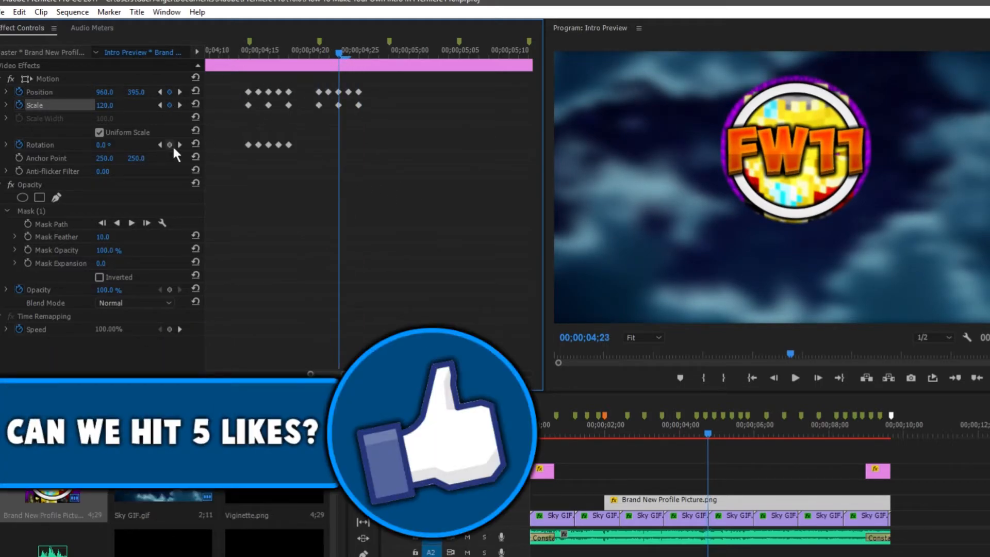
Add a Rotation keyframe on every frame from 00;00;04;21 to 00;00;04;25
key("Left")
key("Left")
left_click(170, 145)
key("Right")
key("Right")
left_click(170, 145)
key("Right")
left_click(169, 145)
Set the logo's Scale to 110 at the middle keyframe, 00;00;04;23
left_click_drag(360, 54, 335, 55)
left_click(105, 105)
type("110")
Offset the logo at the keyframes from 00;00;04;22 to 00;00;04;24, with 995, 407.5 at 00;00;04;23, and play back the shakes
left_click(320, 53)
key("Right")
left_click(796, 160)
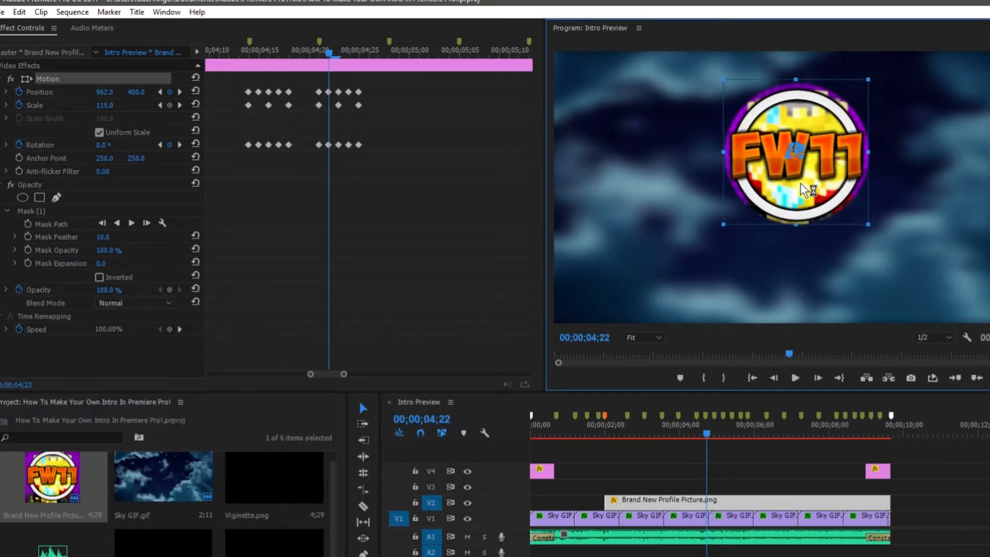
key("Right")
key("Right")
key("Right")
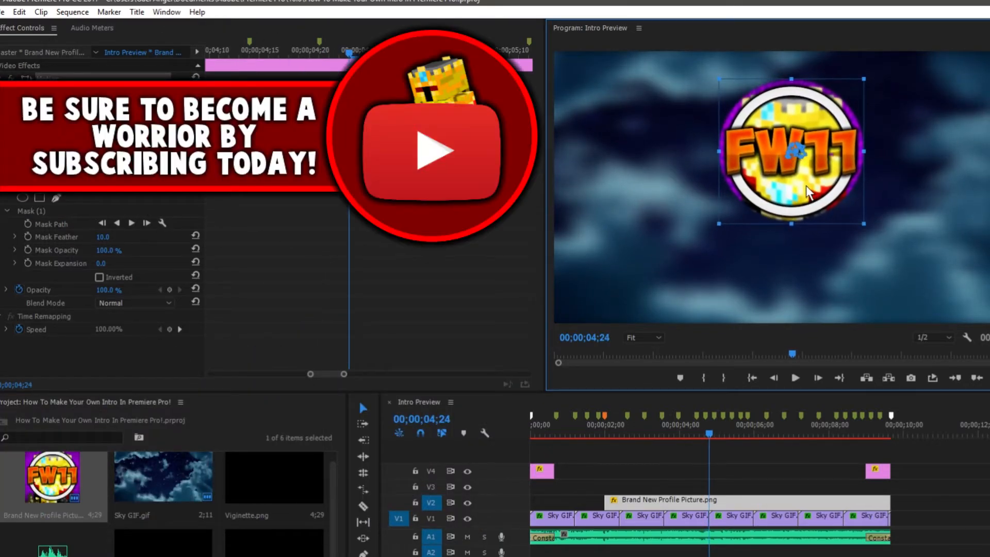
left_click_drag(359, 54, 279, 54)
left_click(795, 378)
Set the logo's Rotation to -0.5° at an in-between keyframe beside the middle one and to 1° at 00;00;04;23
left_click(320, 54)
key("Right")
key("Right")
key("Right")
key("Right")
key("Right")
left_click(103, 145)
type("-0.5")
key("Return")
left_click(346, 53)
key("Left")
left_click(101, 145)
type("1")
key("Return")
Copy all keyframes of the shakes at 00;00;04;14 and 00;00;04;21 and paste them at the 00;00;04;28 marker
left_click_drag(395, 76, 329, 162)
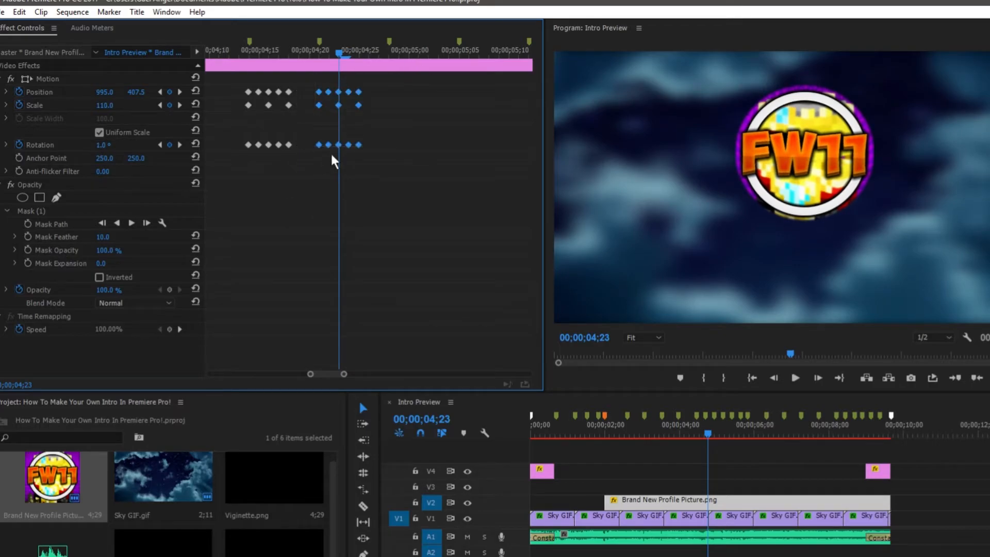
left_click(425, 219)
left_click_drag(393, 79, 242, 175)
left_click(389, 51)
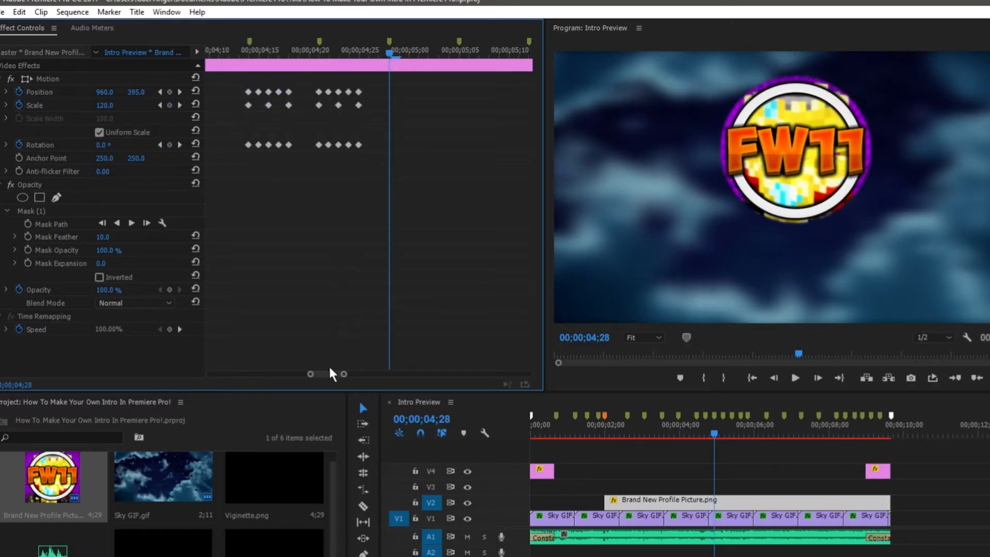
left_click_drag(343, 378, 415, 344)
key("ctrl+v")
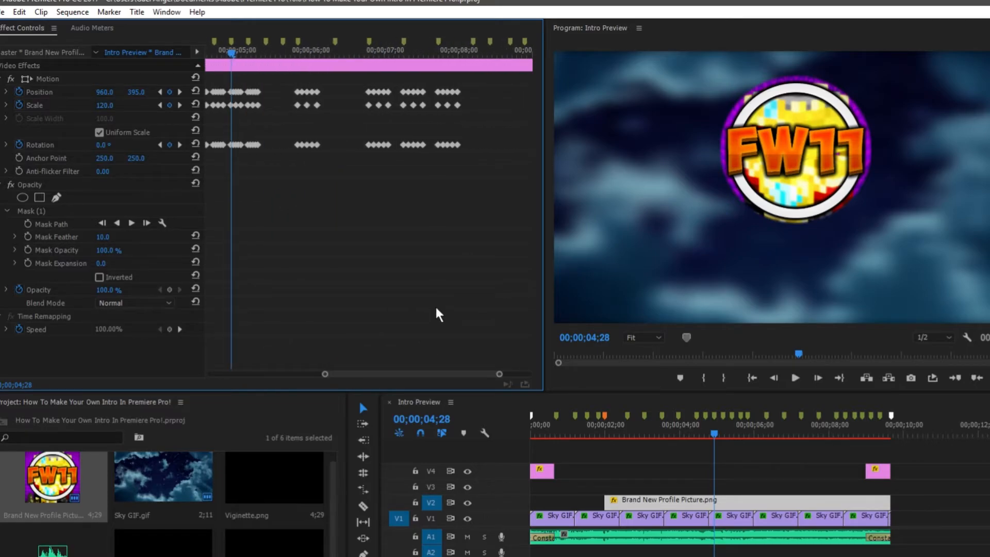
Paste the two copied shakes again at the 00;00;05;12 marker
left_click_drag(239, 51, 249, 49)
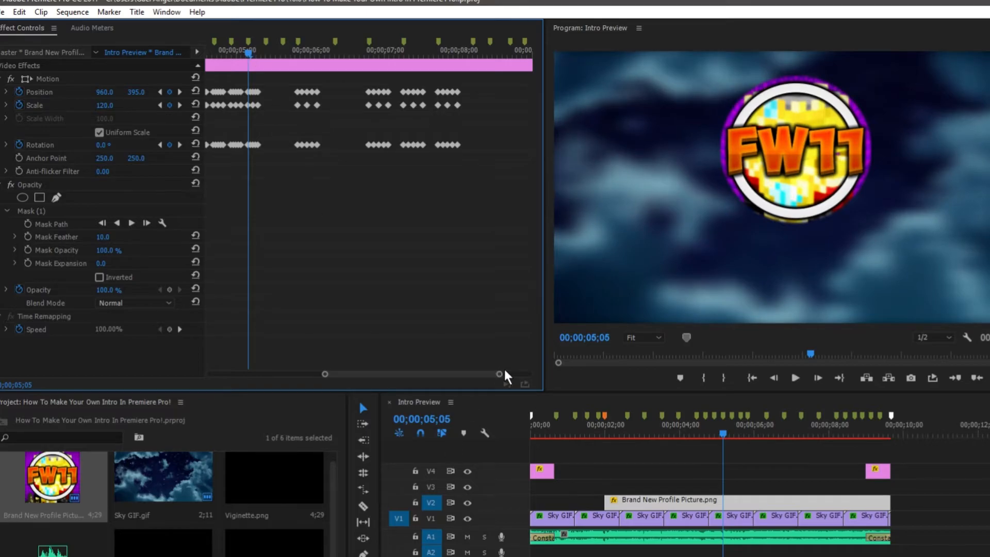
left_click_drag(499, 374, 497, 354)
left_click_drag(237, 54, 245, 53)
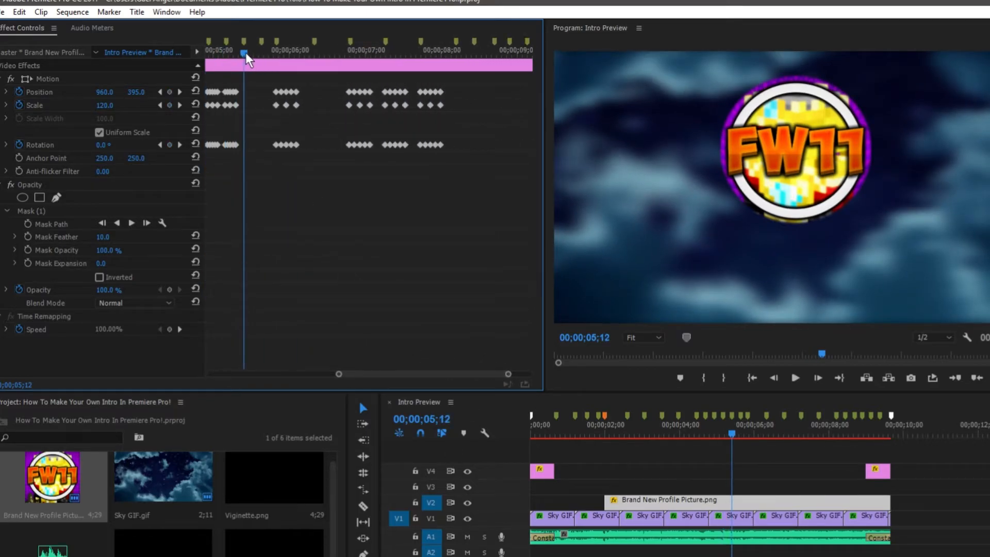
left_click_drag(477, 375, 352, 368)
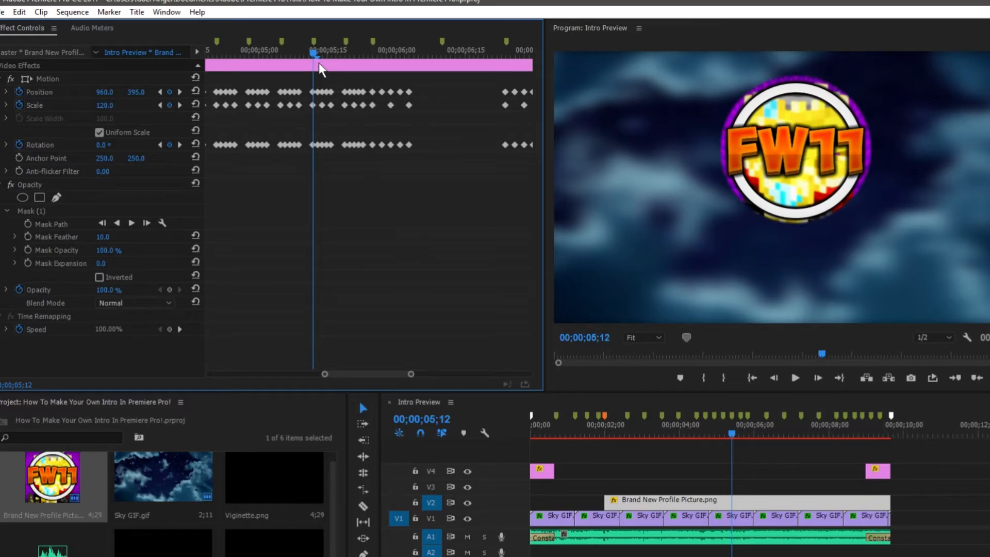
Play back the logo shakes from 00;00;04;13 and again from 00;00;03;10
left_click_drag(361, 366, 335, 363)
left_click(258, 52)
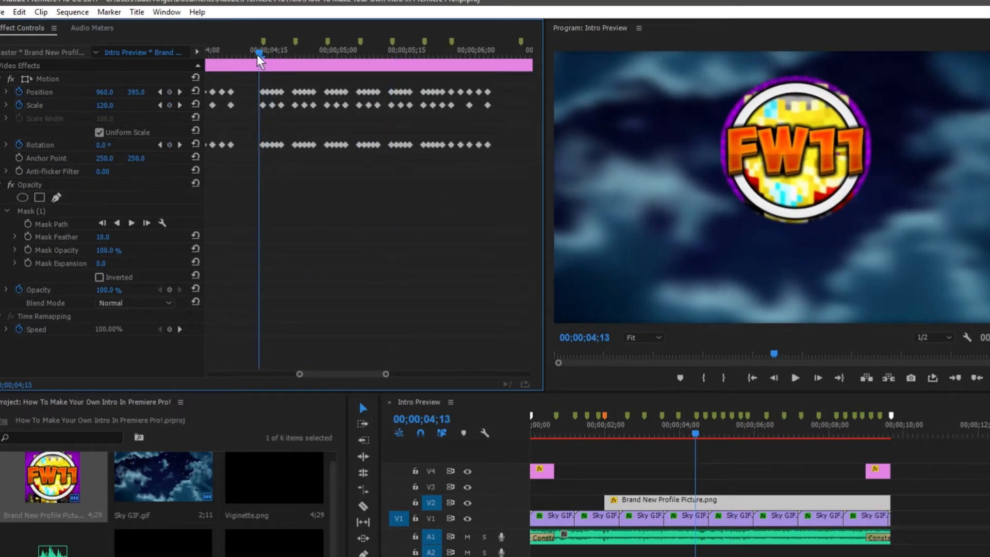
left_click(795, 377)
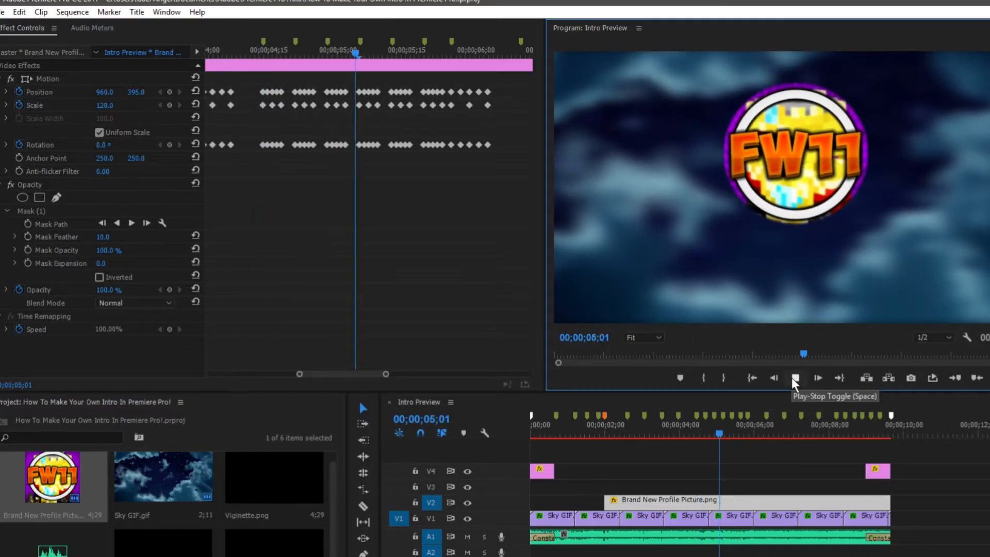
left_click(792, 379)
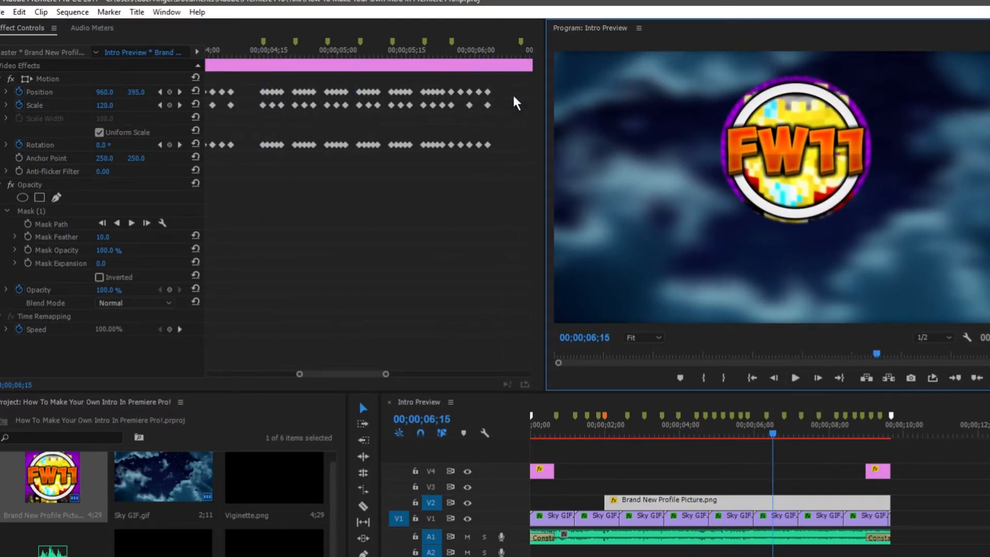
left_click_drag(375, 47, 221, 95)
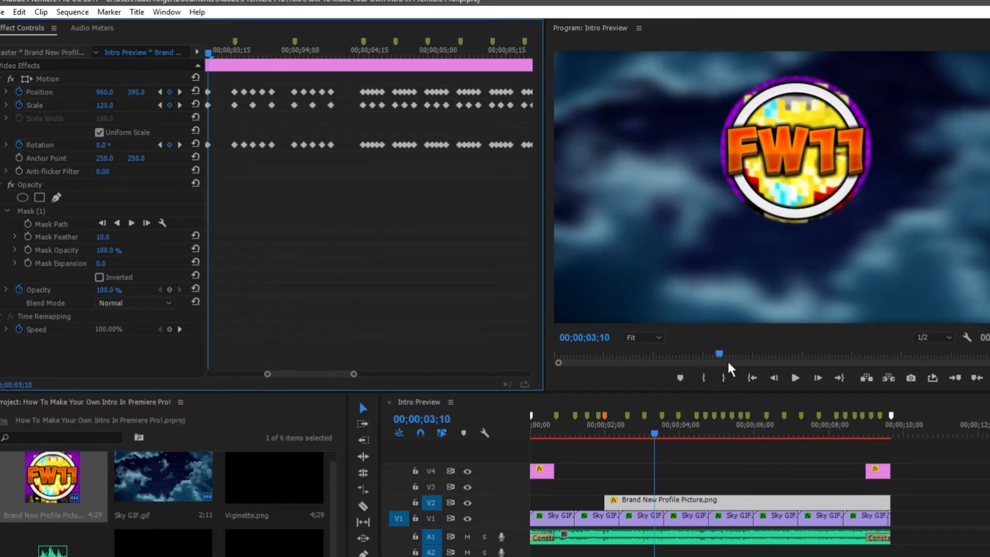
left_click(792, 376)
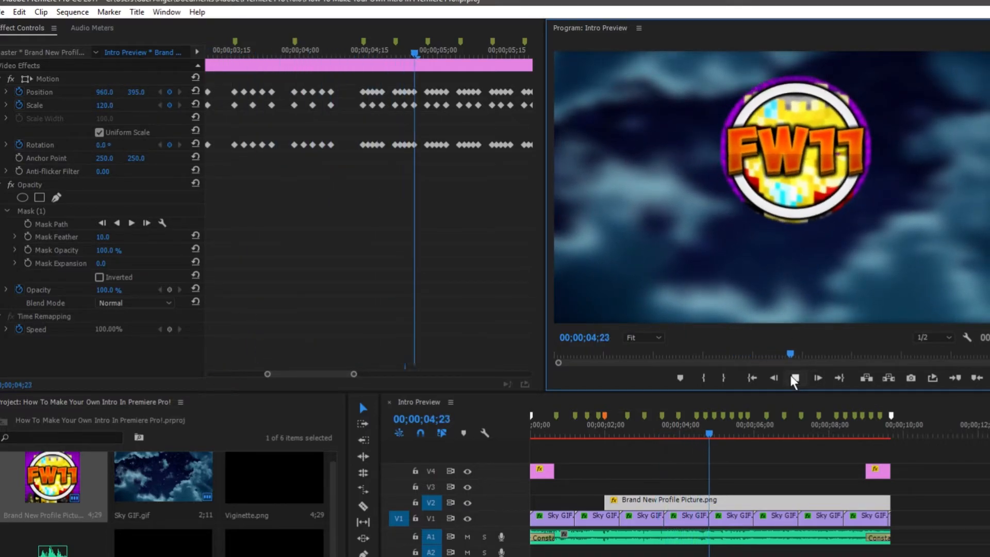
left_click(793, 378)
Copy the shake keyframes just before 00;00;07;00 and paste them at the empty 00;00;06;10 marker
left_click_drag(335, 372, 425, 361)
left_click_drag(397, 52, 456, 180)
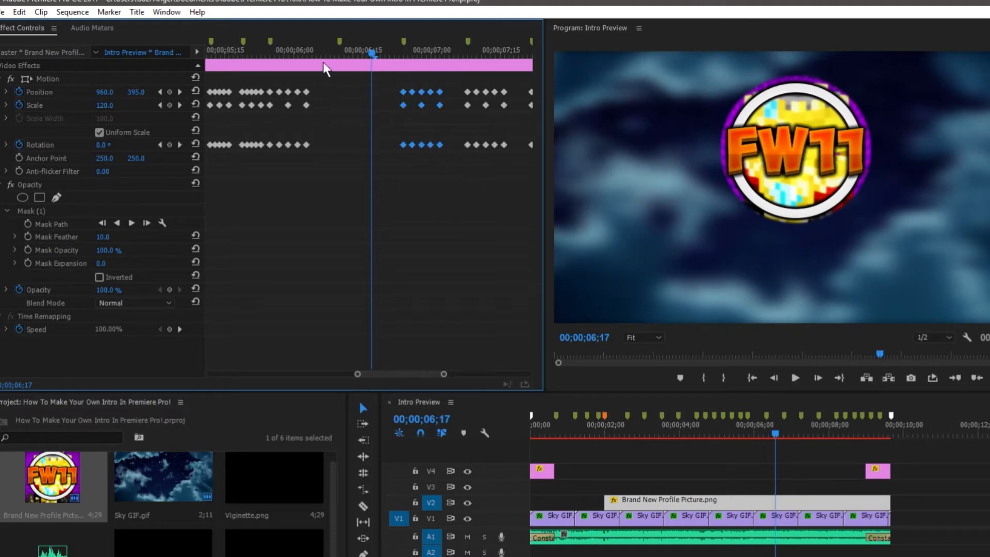
left_click(340, 51)
key("ctrl+v")
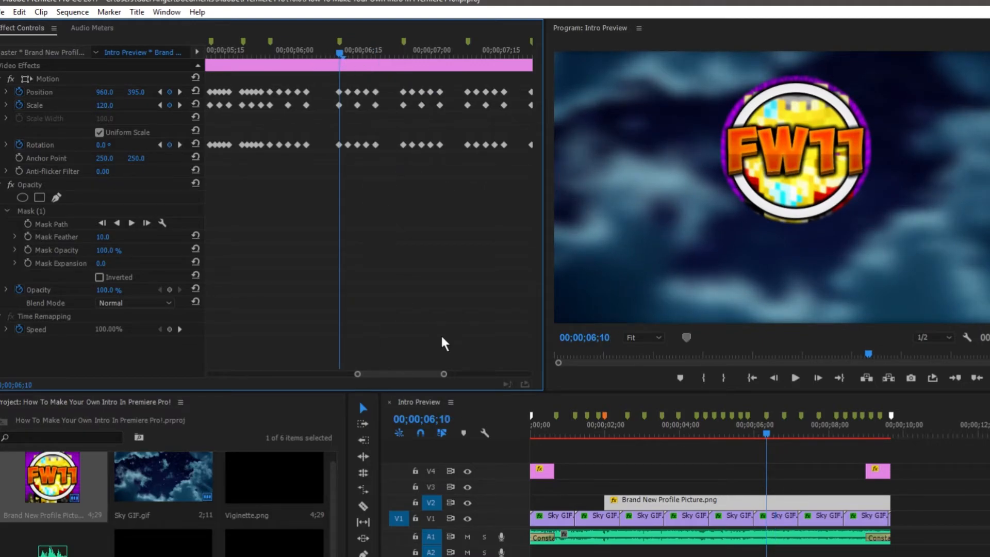
Copy the two short shakes at 00;00;04;14 and 00;00;04;21 and paste them at the 00;00;08;06 marker
left_click_drag(426, 371, 371, 355)
left_click_drag(233, 82, 298, 158)
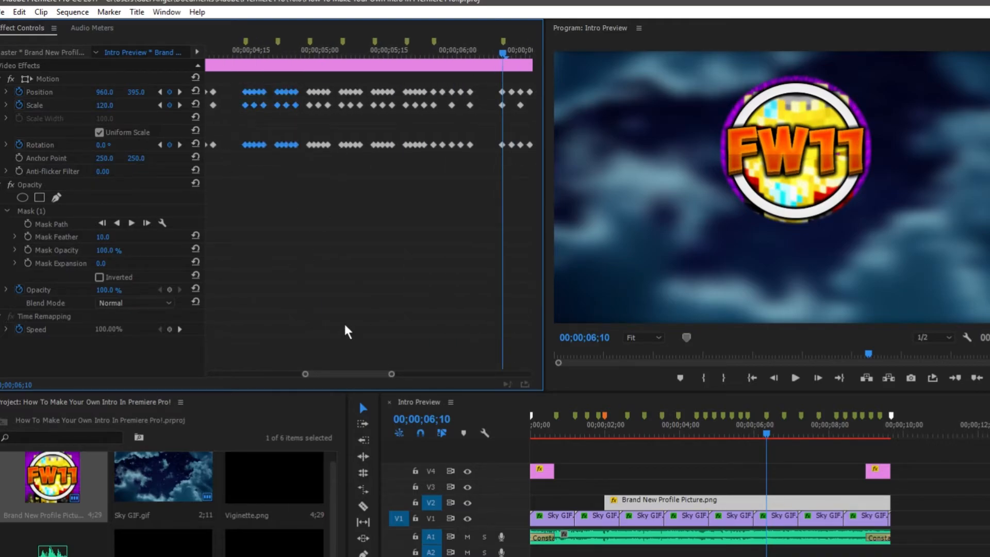
left_click_drag(341, 376, 477, 343)
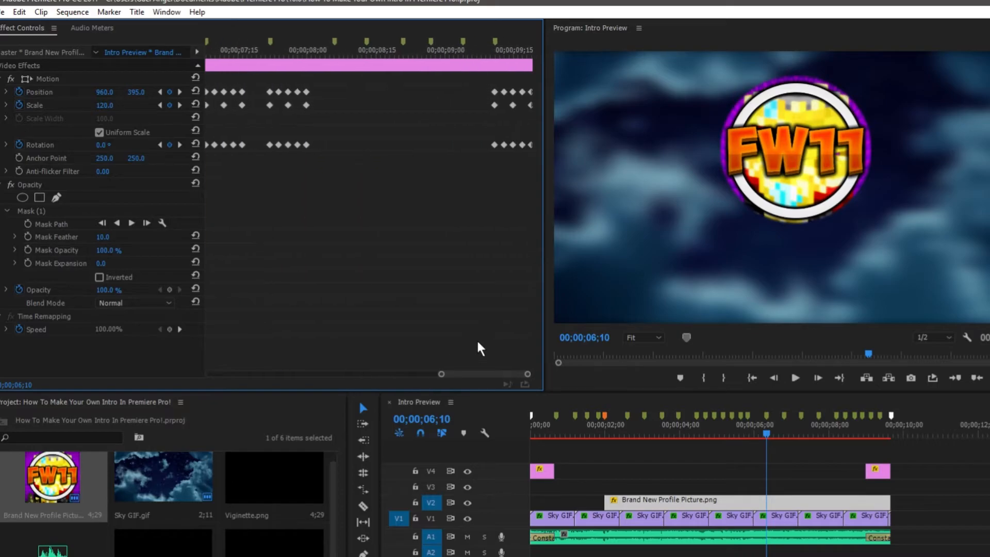
left_click(335, 53)
key("ctrl+v")
Copy the shake at 00;00;08;13 and paste its keyframes at the marker at about 00;00;08;21
left_click(369, 54)
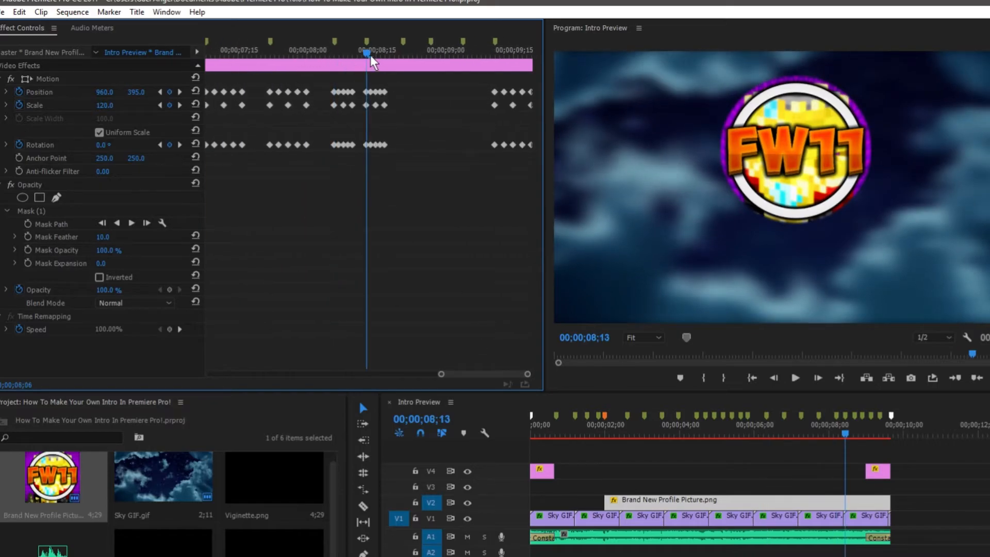
left_click_drag(416, 77, 366, 165)
left_click(405, 51)
key("ctrl+v")
Copy the shake at 00;00;08;06 and paste shake keyframes at the 00;00;08;27 and 00;00;09;04 markers
left_click(429, 55)
left_click(431, 56)
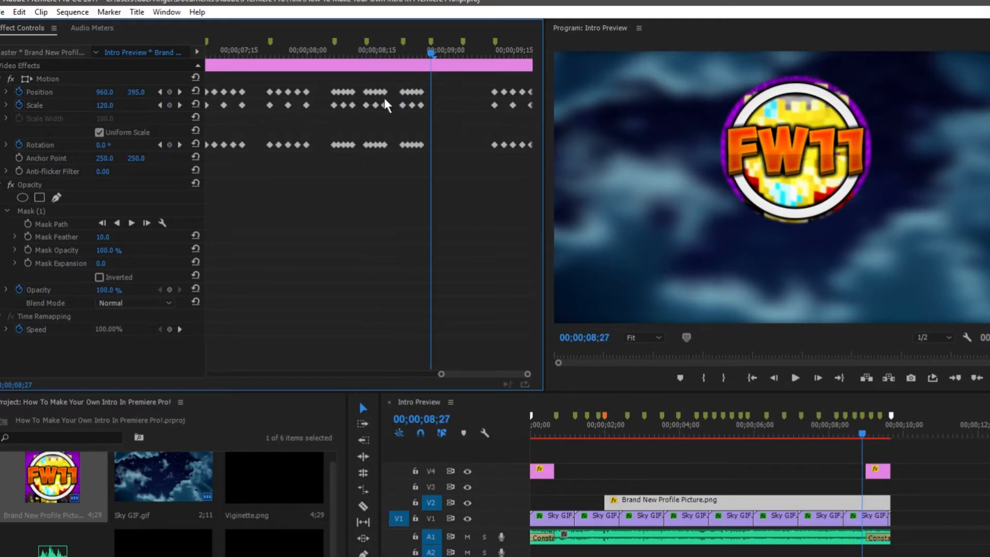
left_click_drag(314, 73, 354, 161)
left_click(468, 117)
key("ctrl+v")
left_click_drag(467, 54, 462, 54)
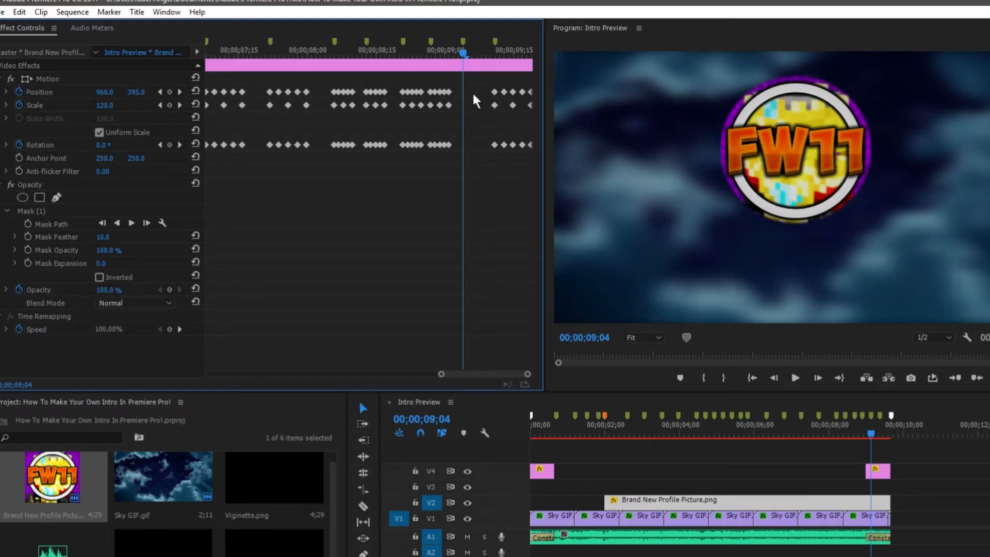
key("ctrl+v")
Play back the logo animation from near the start of the logo clip to check the shakes against the music
left_click_drag(854, 426, 613, 437)
left_click(796, 377)
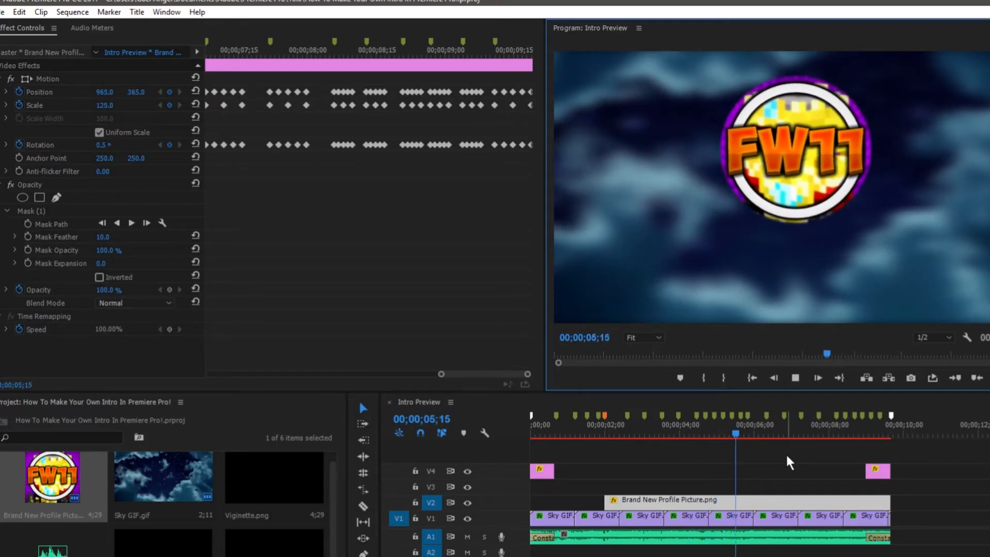
left_click(679, 423)
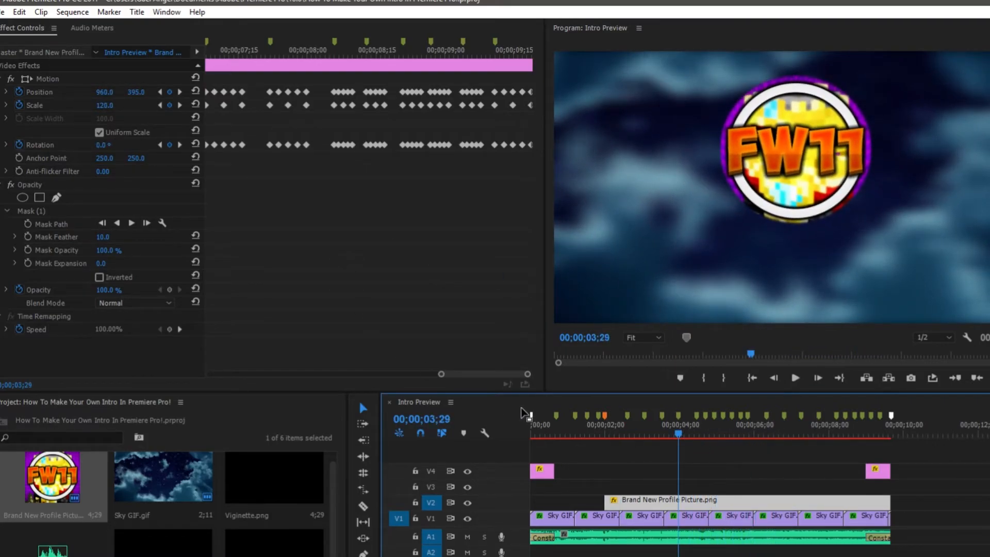
left_click_drag(503, 374, 294, 374)
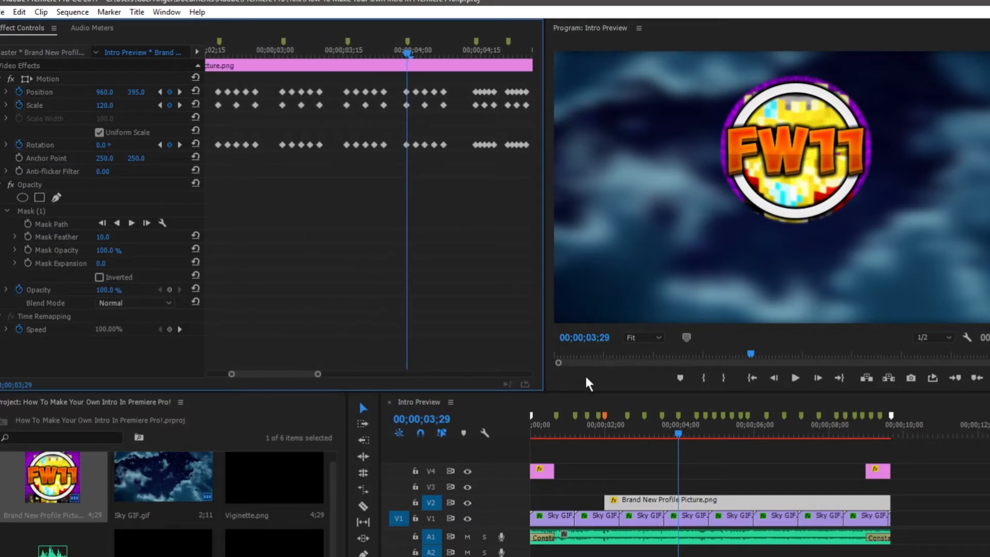
left_click_drag(651, 430, 621, 431)
left_click(794, 378)
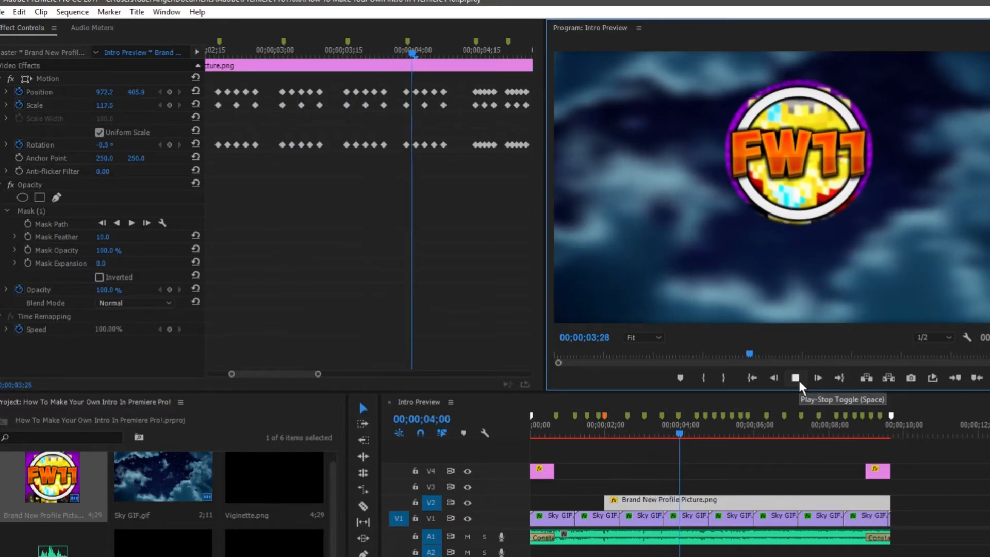
left_click(799, 380)
Replay the shake starting at 00;00;03;29 and inspect its frame at 00;00;04;04 in the enlarged timeline
left_click(678, 431)
left_click(794, 380)
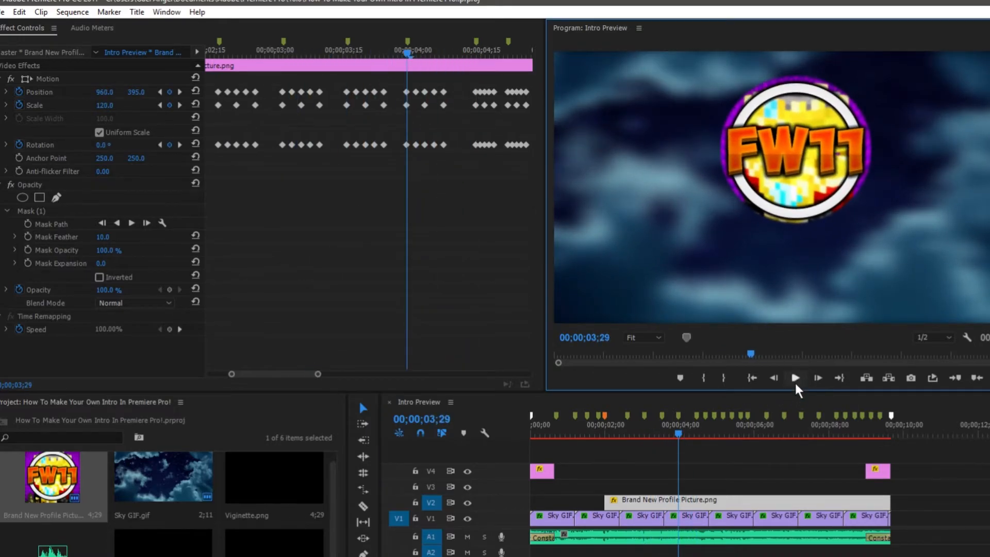
left_click(795, 380)
left_click(677, 431)
left_click(796, 378)
left_click(794, 375)
left_click_drag(987, 556, 724, 556)
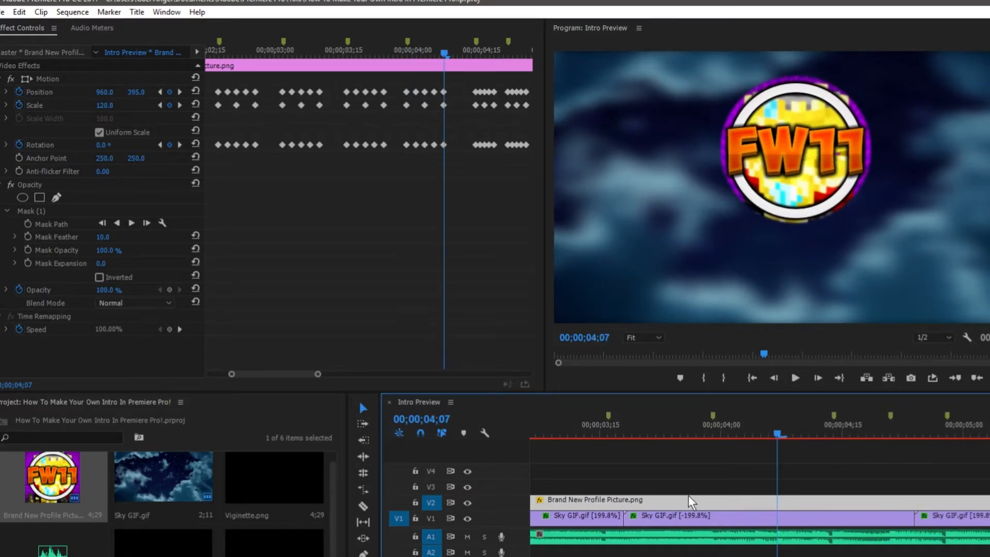
left_click(753, 435)
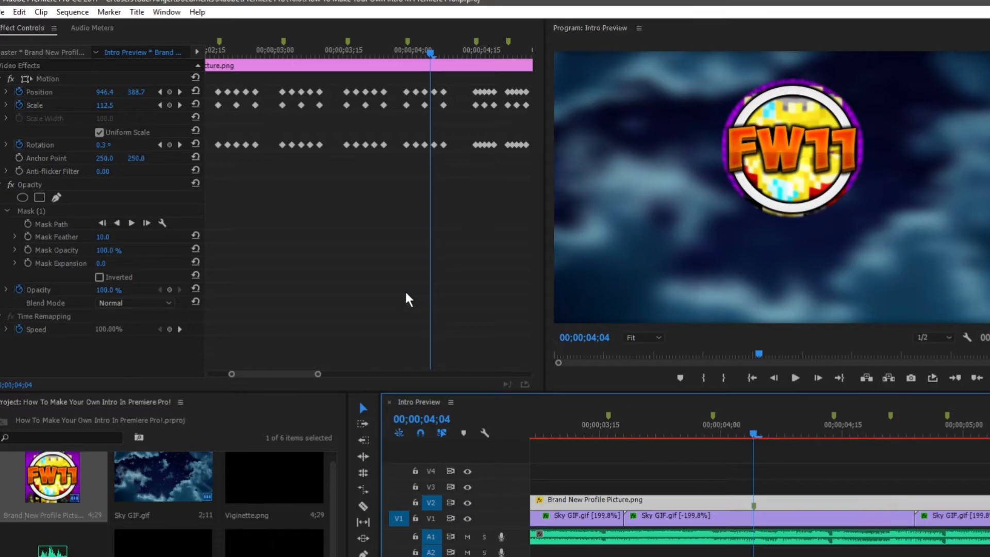
Add a sequence marker at 00;00;04;04 and delete the logo clip's existing shake keyframes at the 00;00;03;29 marker
left_click(784, 473)
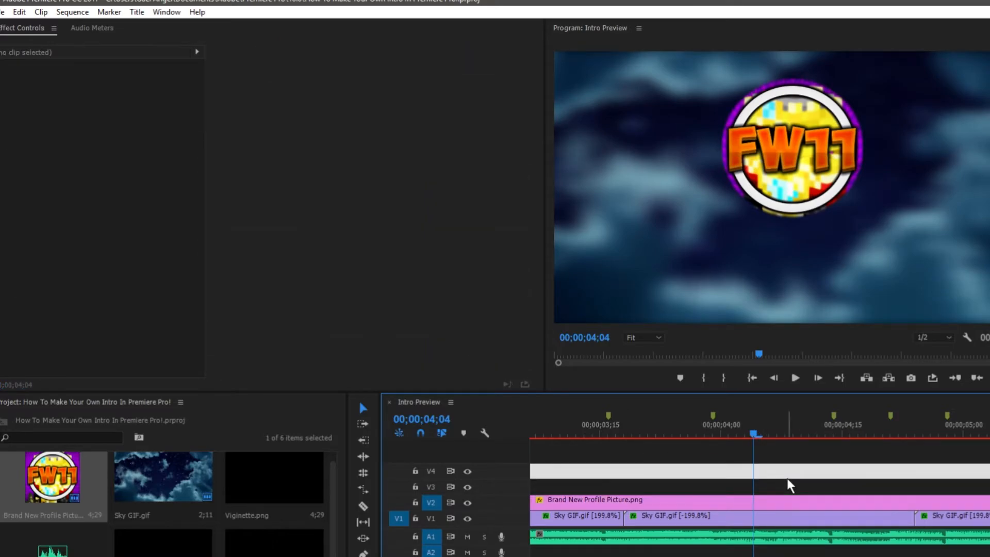
left_click(777, 500)
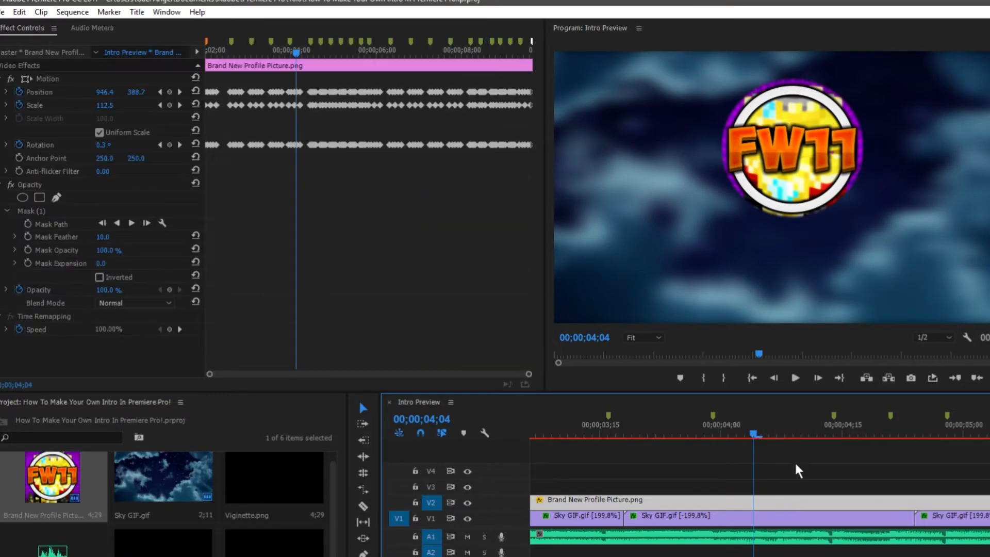
left_click(771, 501)
left_click_drag(530, 375, 328, 375)
left_click_drag(336, 77, 265, 163)
key("Delete")
Copy a short shake's Position, Scale and Rotation keyframes and paste them at the 00;00;03;29 and 00;00;04;04 markers
left_click_drag(354, 83, 392, 149)
left_click_drag(304, 58, 277, 53)
key("ctrl+v")
key("ctrl+v")
Play back the logo clip from about 00;00;04;00 to check the two replaced shakes against the music
left_click(796, 378)
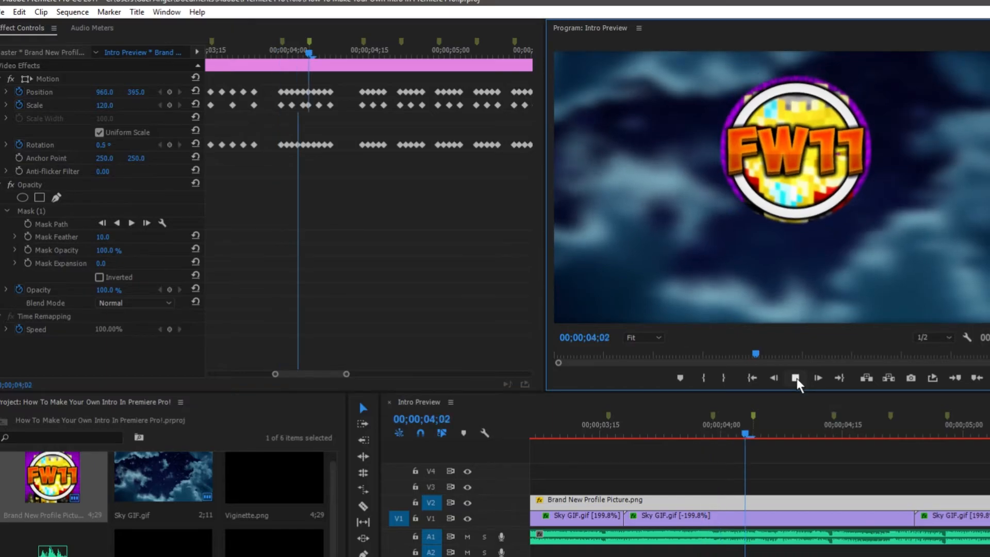
left_click(797, 379)
left_click_drag(346, 375, 529, 373)
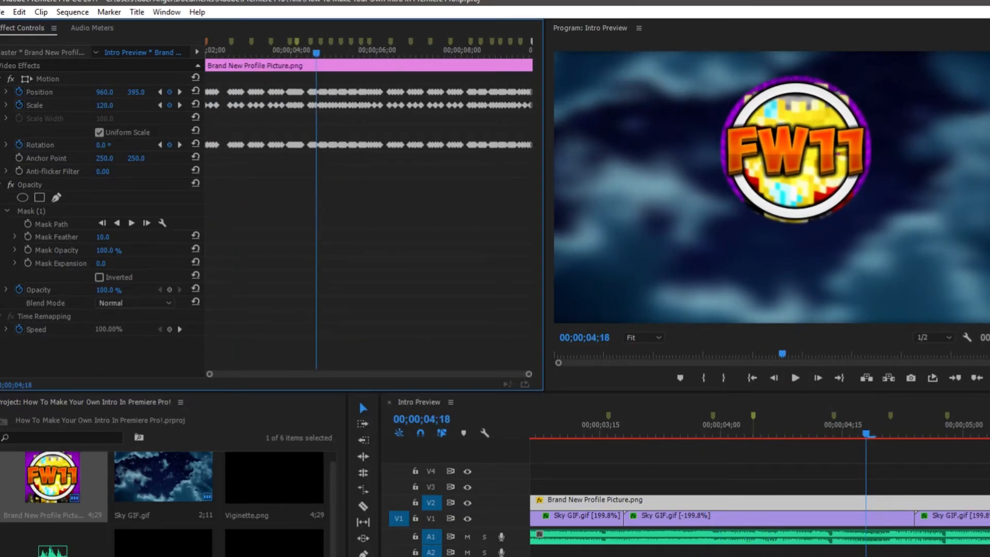
Move the Brand New Profile Picture.png clip up to track V3 and place the playhead at 00;00;02;00, where the clip starts
left_click_drag(732, 556, 855, 556)
left_click_drag(597, 437, 548, 434)
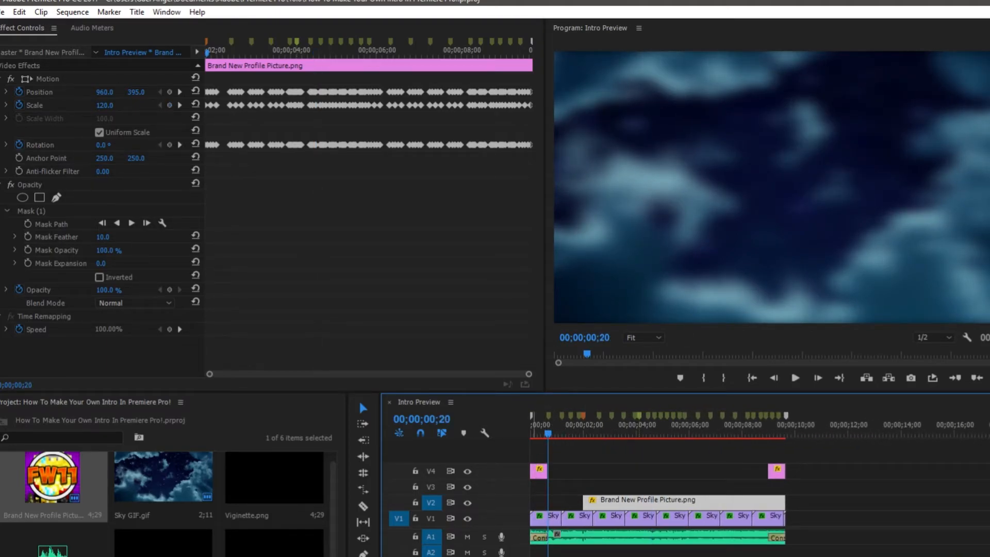
left_click_drag(856, 556, 722, 556)
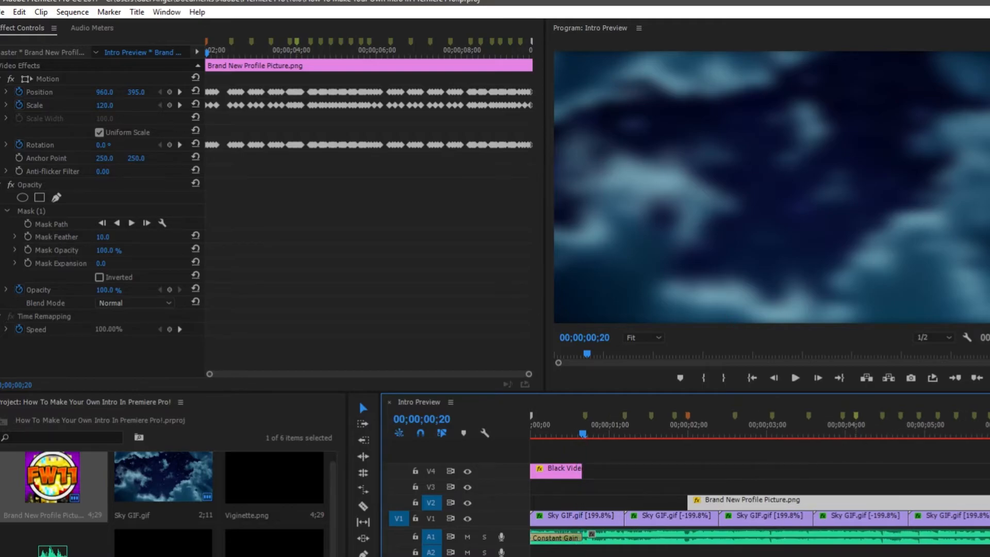
left_click(587, 432)
left_click_drag(587, 437, 688, 456)
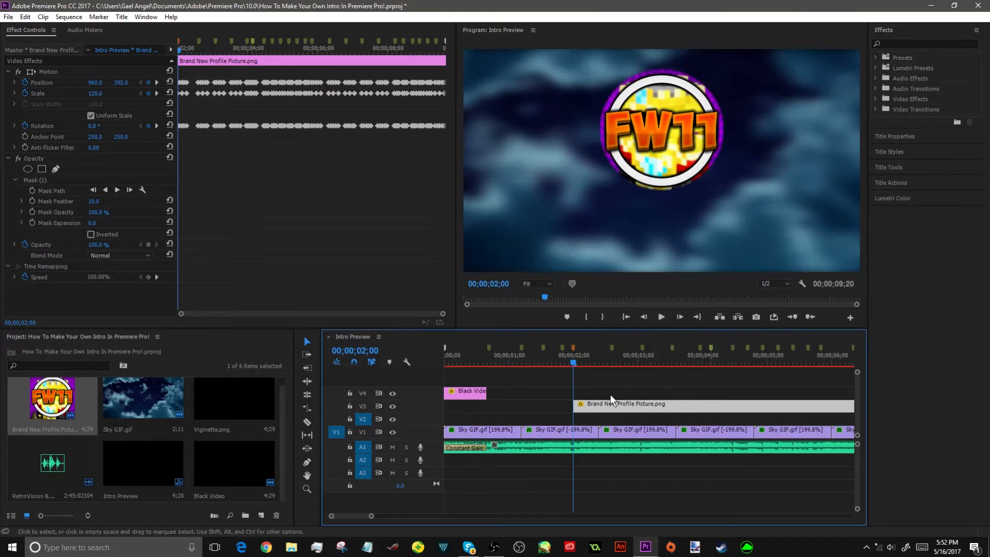
left_click(614, 387)
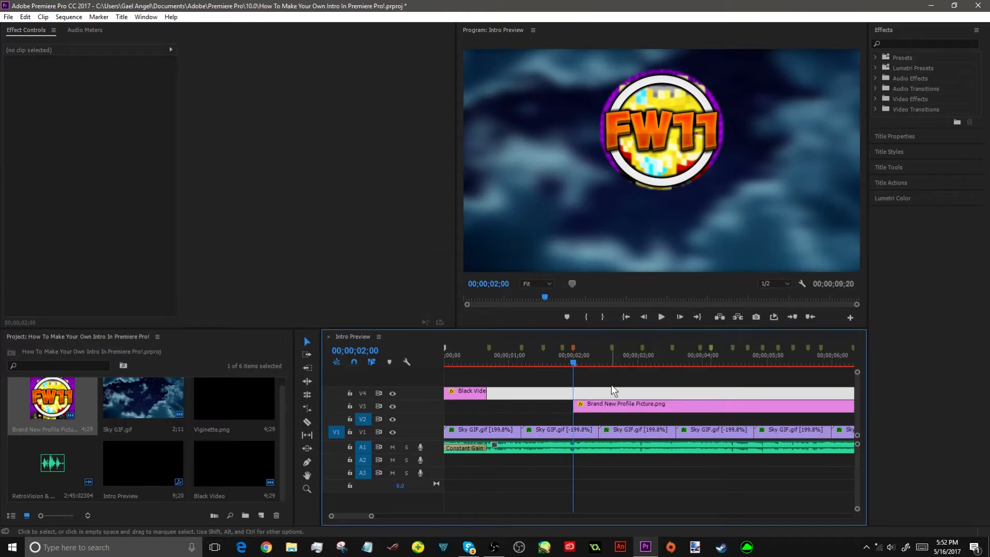
key("Delete")
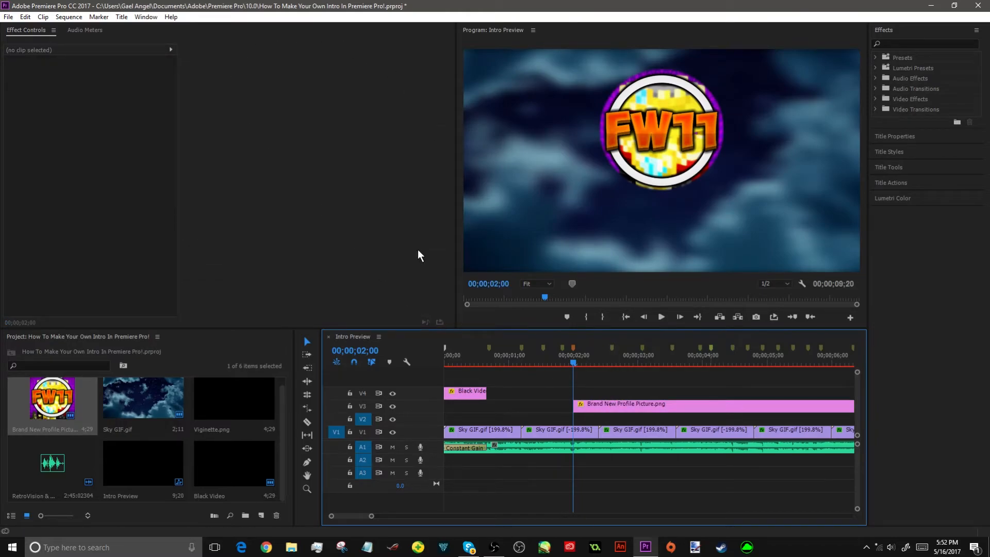
Create a default still title called Name with the offered 1920 x 1080 video settings
left_click(121, 17)
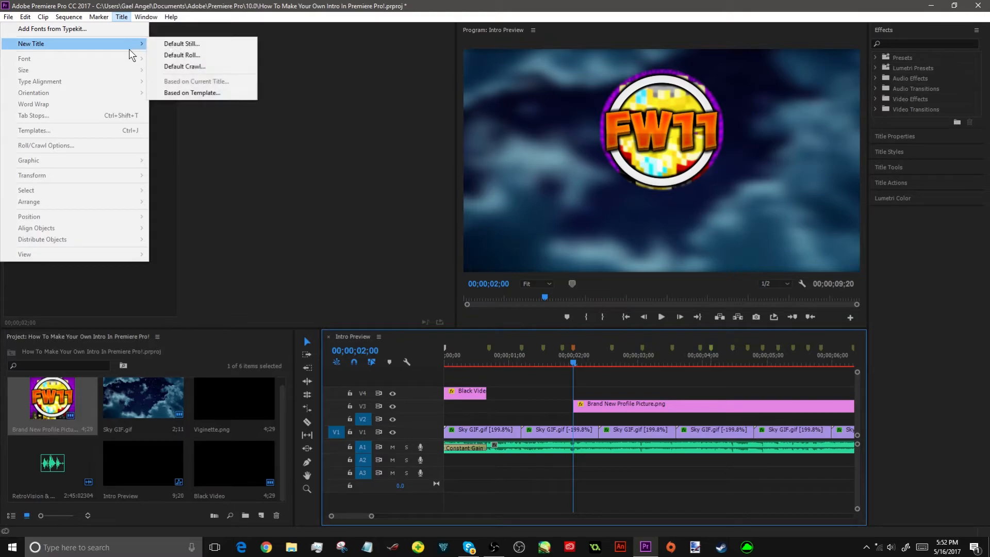
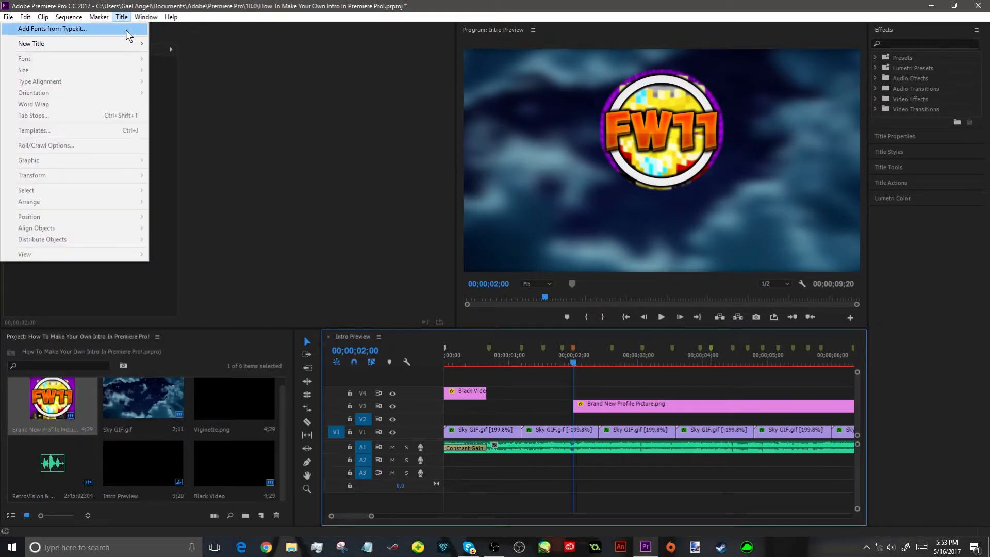
mouse_move(130, 46)
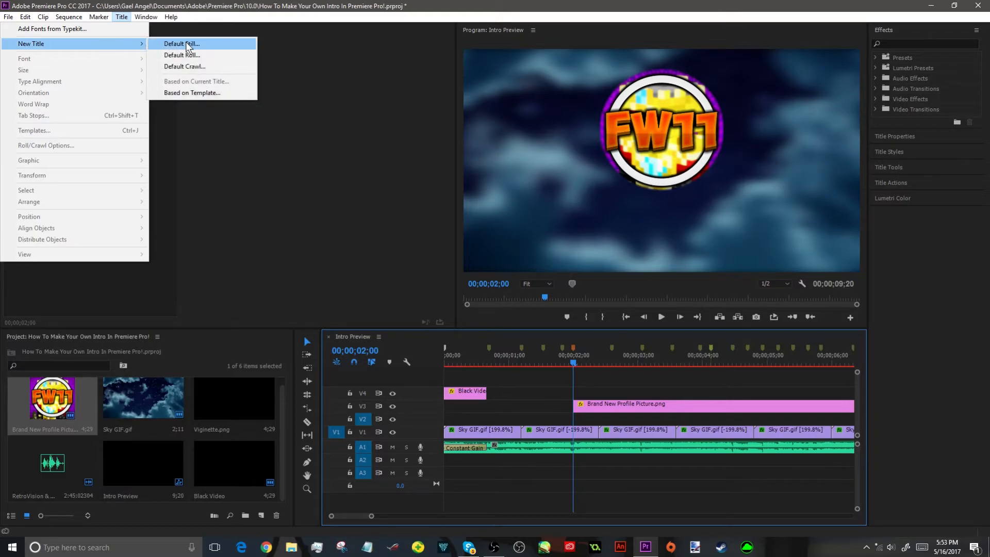
left_click(243, 43)
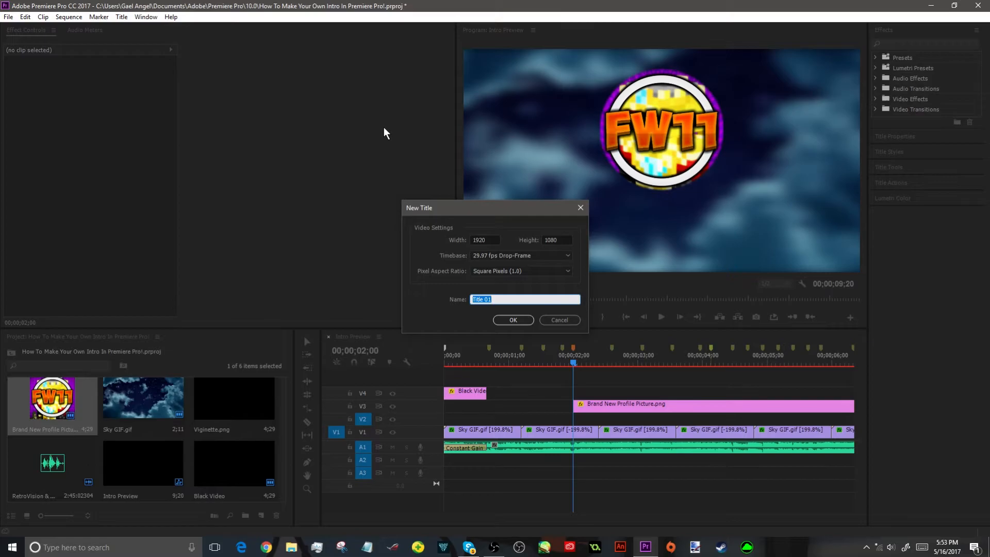
type("Name")
key("Return")
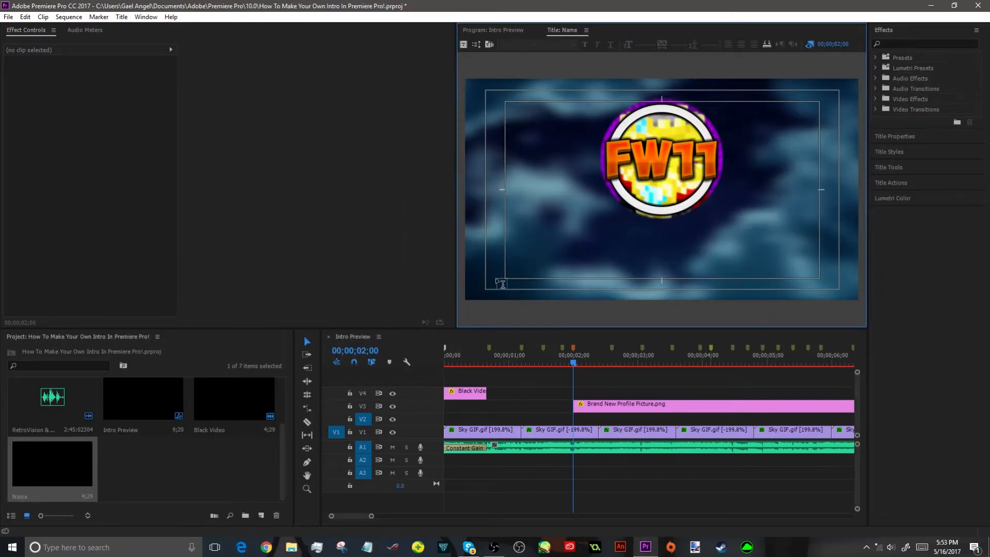
Add the text FURIOUSWARRIOR11 in the lower-left area of the title frame
left_click(501, 281)
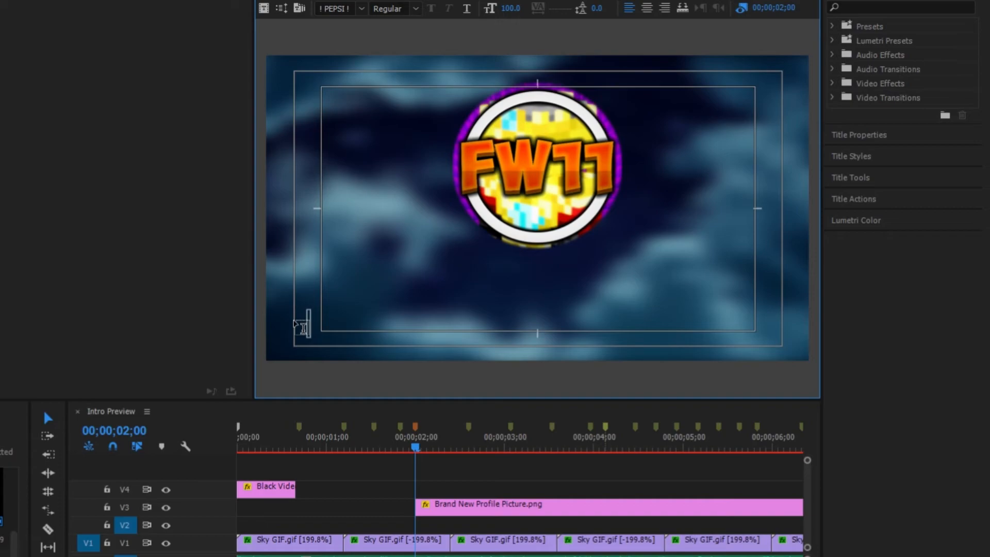
type("FURIO")
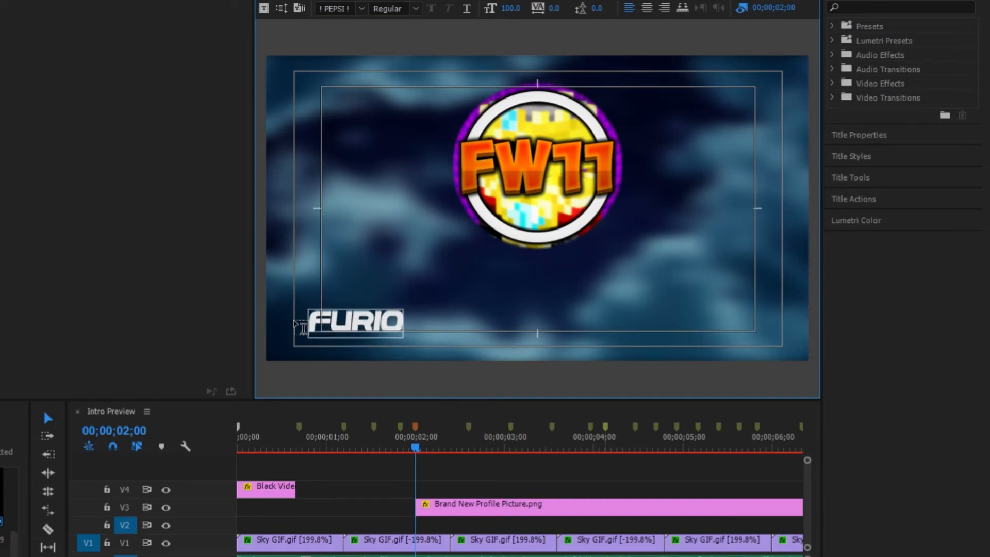
type("USWARRIORII")
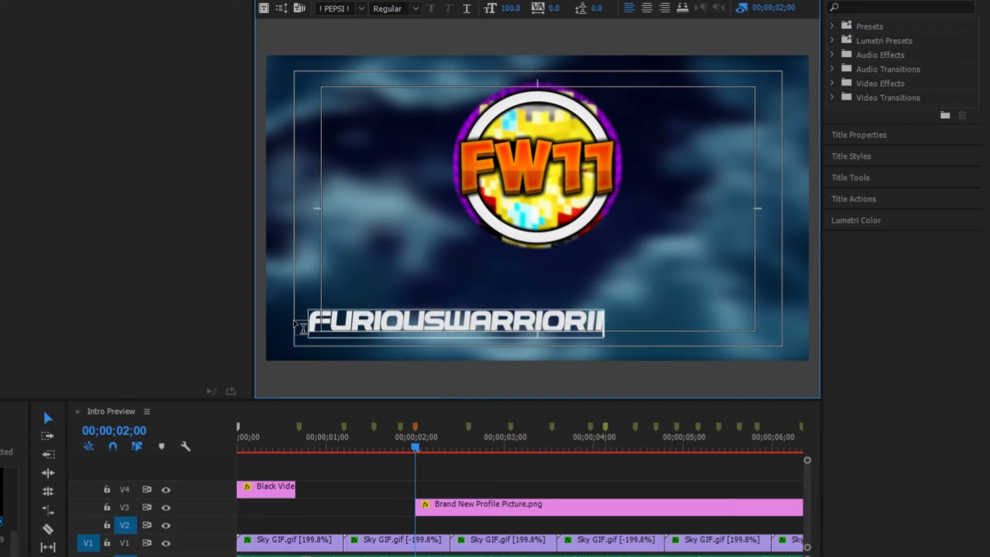
Change the title text's font to ObelixPro
left_click(360, 10)
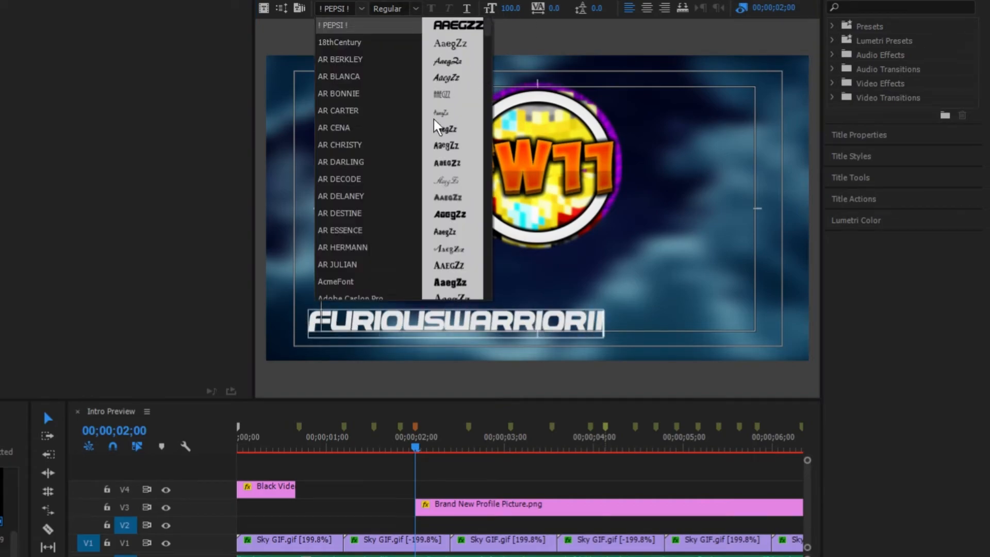
scroll(402, 99, "down", 10)
scroll(483, 268, "down", 20)
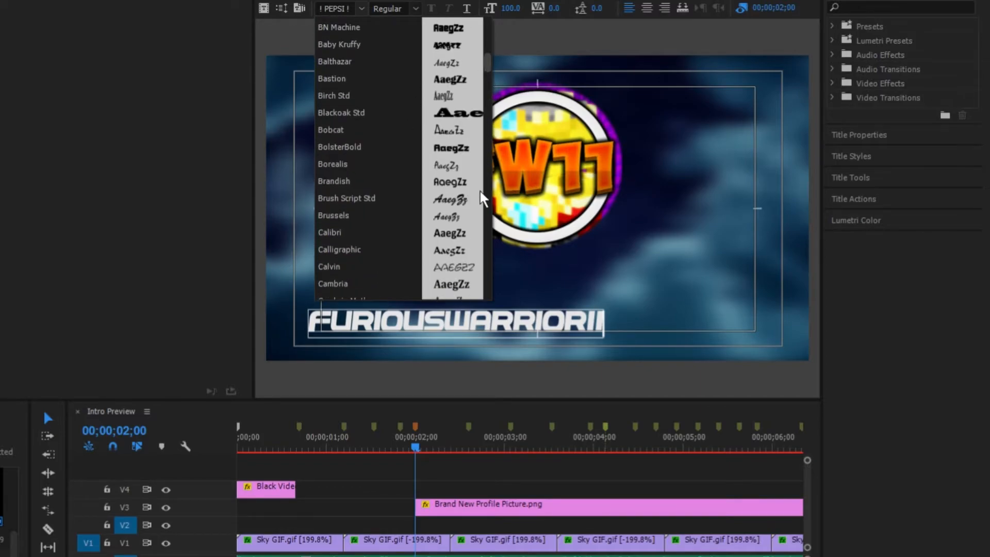
scroll(483, 278, "down", 20)
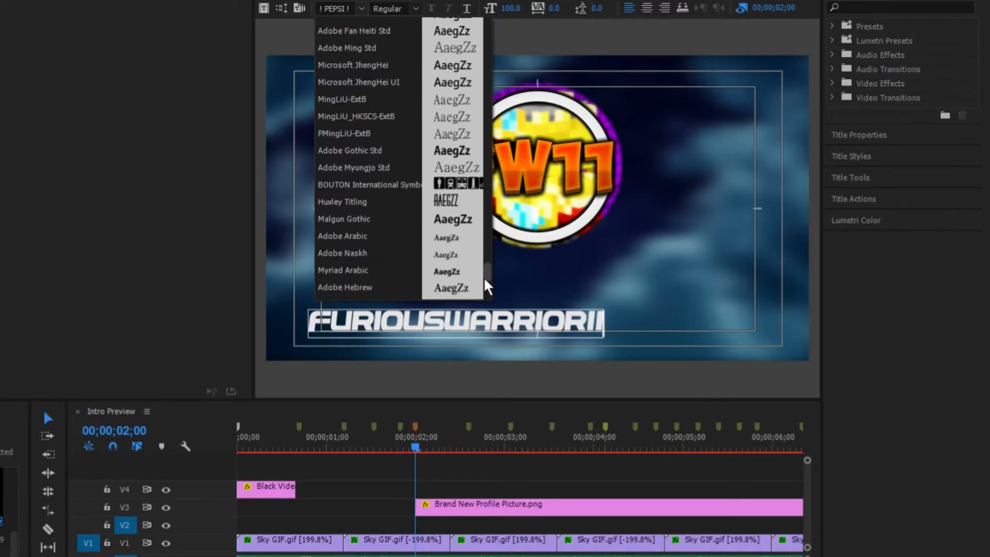
left_click(380, 215)
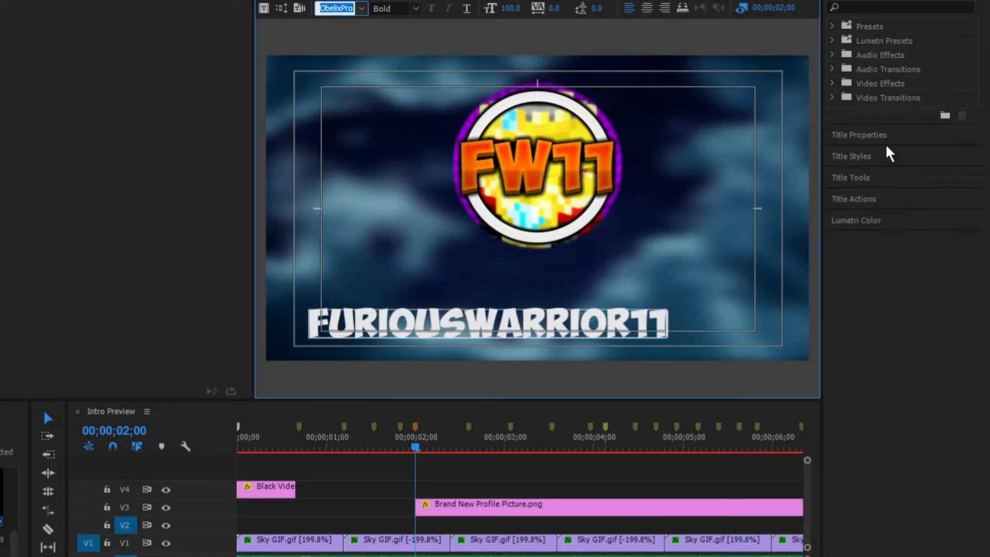
Enlarge the title text to font size 134 and centre it horizontally with an X Position of 960
left_click(856, 135)
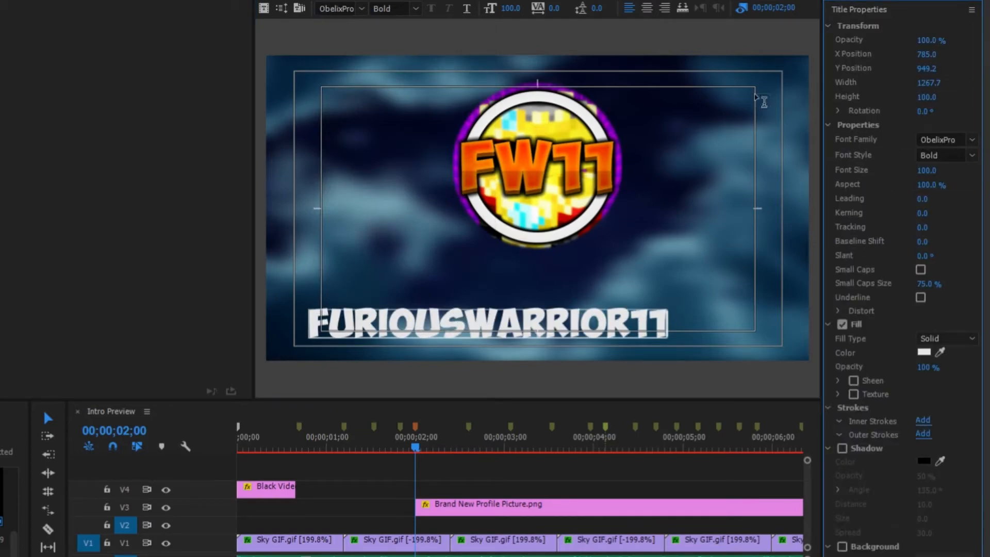
mouse_move(510, 8)
left_mouse_down()
mouse_move(547, 8)
mouse_move(527, 8)
left_mouse_up()
left_click_drag(934, 54, 912, 55)
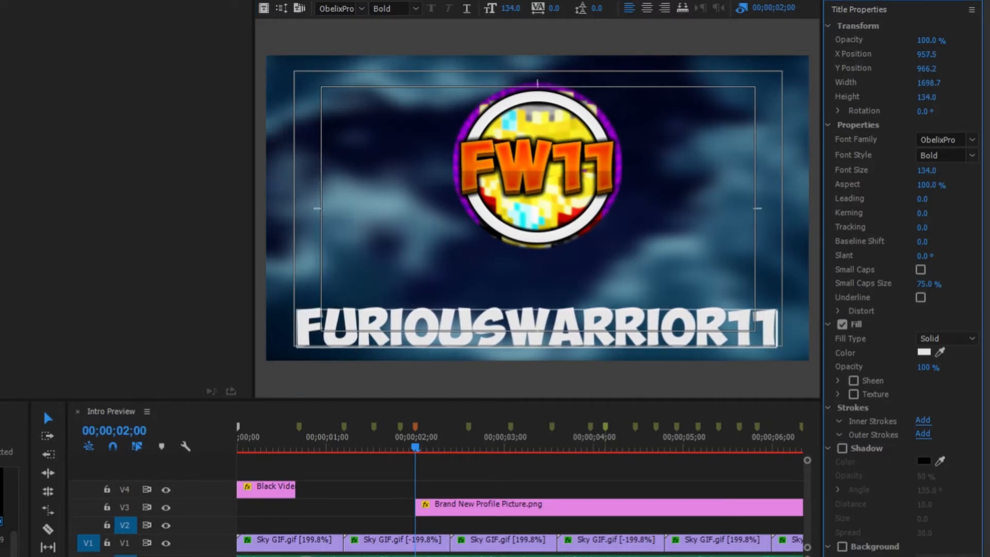
left_click(928, 55)
type("960")
key("Return")
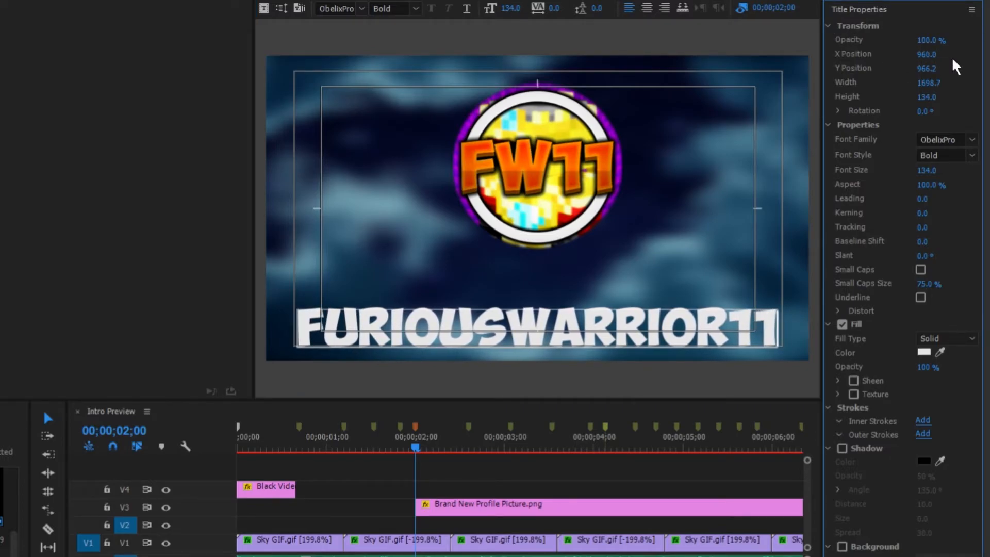
Raise the title text below the logo by setting its Y Position to 830
left_click_drag(927, 68, 946, 79)
left_click(932, 68)
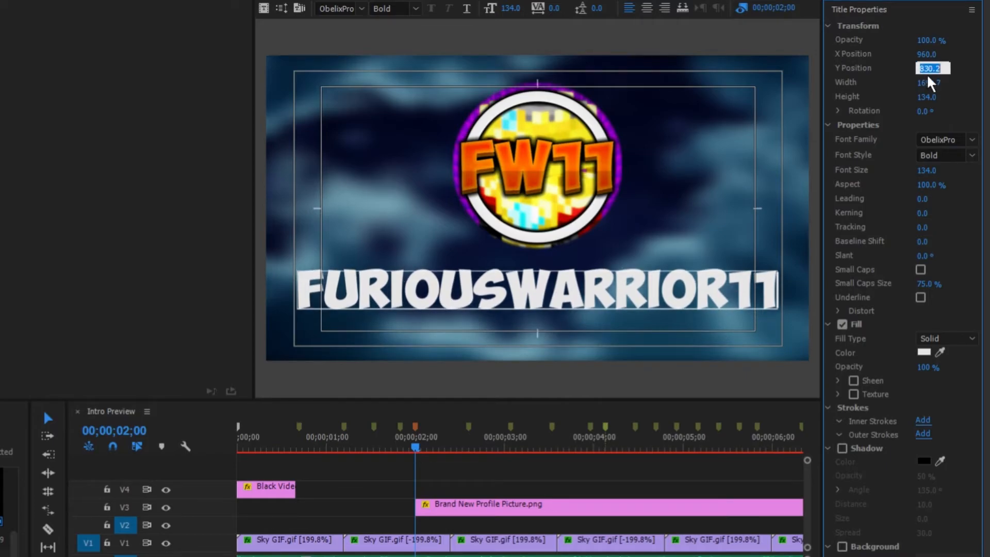
type("5")
key("Return")
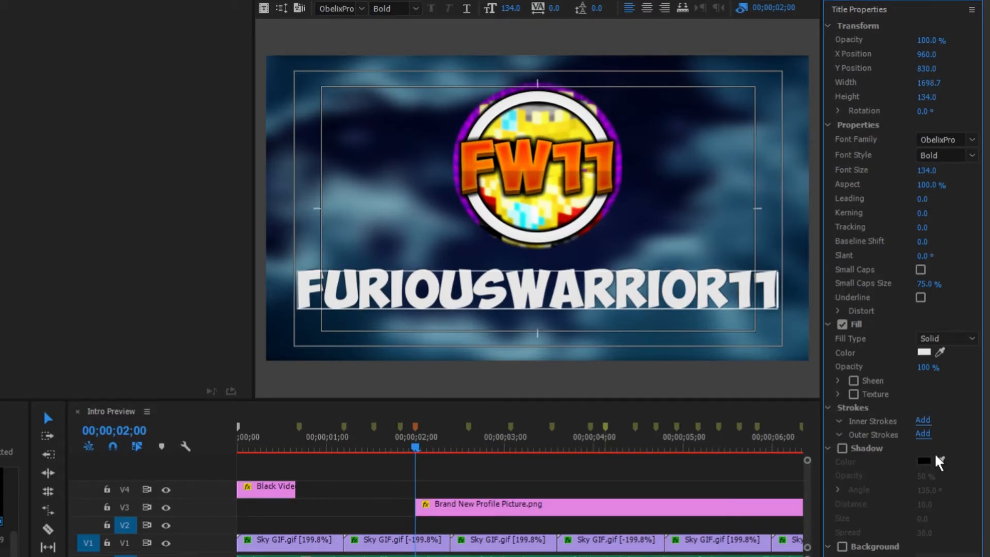
Add a black outer edge stroke of size 40 to the title text
left_click(923, 434)
left_click(928, 478)
type("40")
key("Return")
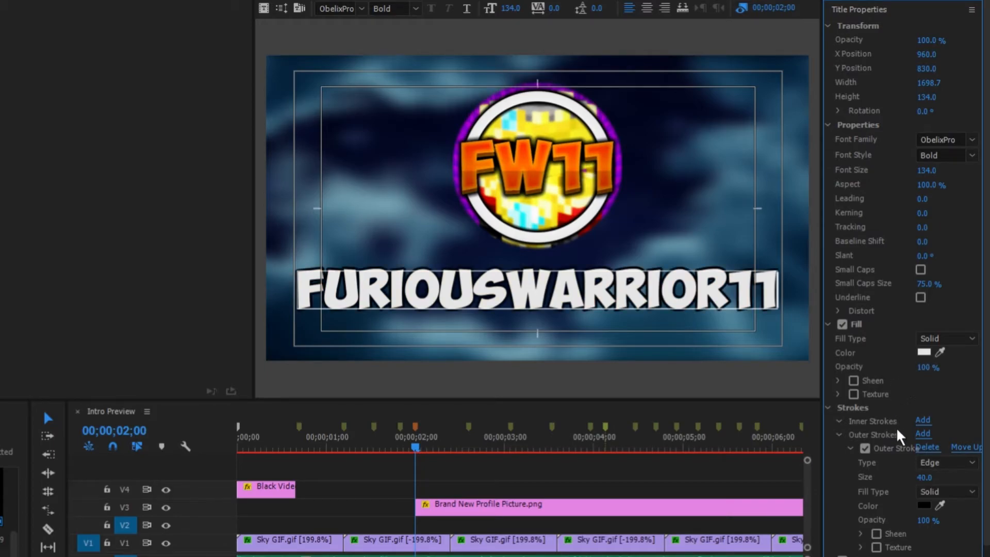
Change the title text's fill to a linear gradient and move the first colour stop to the start of the ramp
left_click(938, 338)
left_click(929, 370)
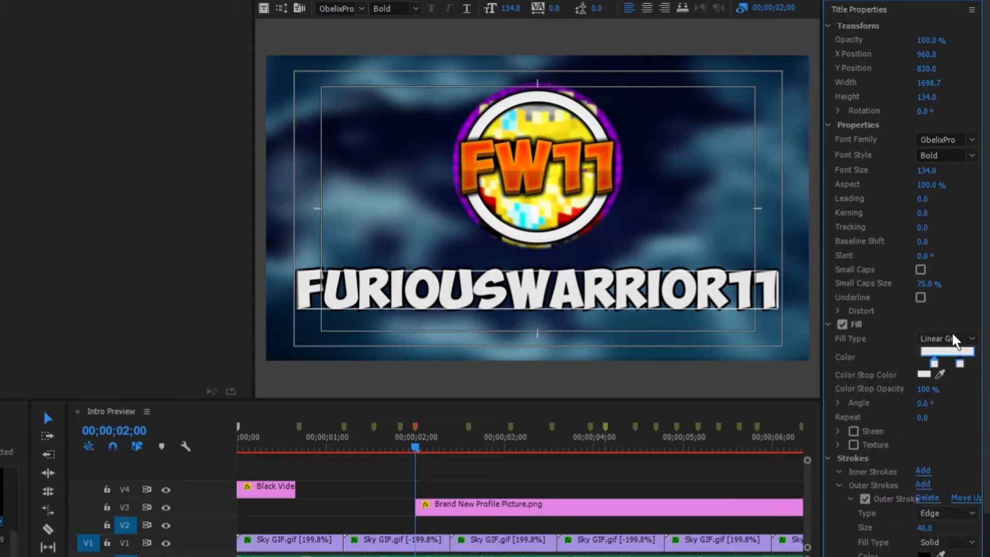
left_click_drag(934, 363, 911, 368)
Colour the gradient's first stop a bright, fully saturated orange
double_click(922, 363)
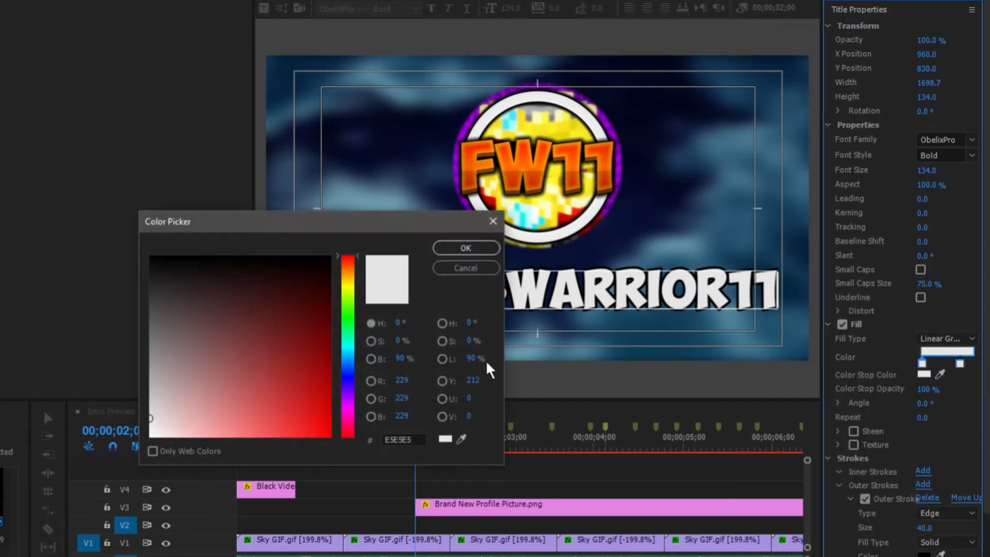
left_click(349, 312)
left_click_drag(354, 306, 347, 271)
left_click_drag(318, 335, 332, 438)
left_click(466, 248)
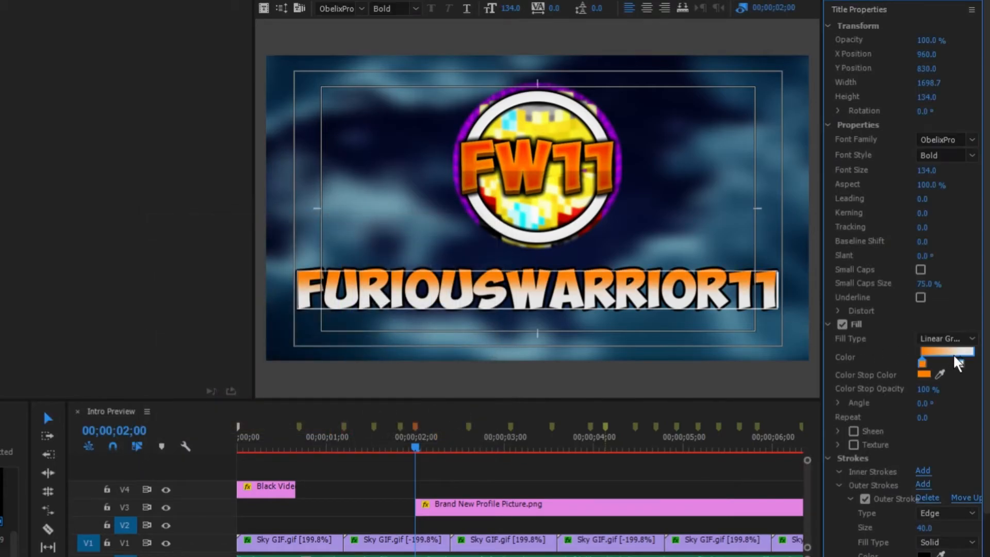
Colour the gradient's second stop dark orange, 974B00
left_click(922, 364)
left_click(924, 373)
left_click_drag(295, 375, 341, 363)
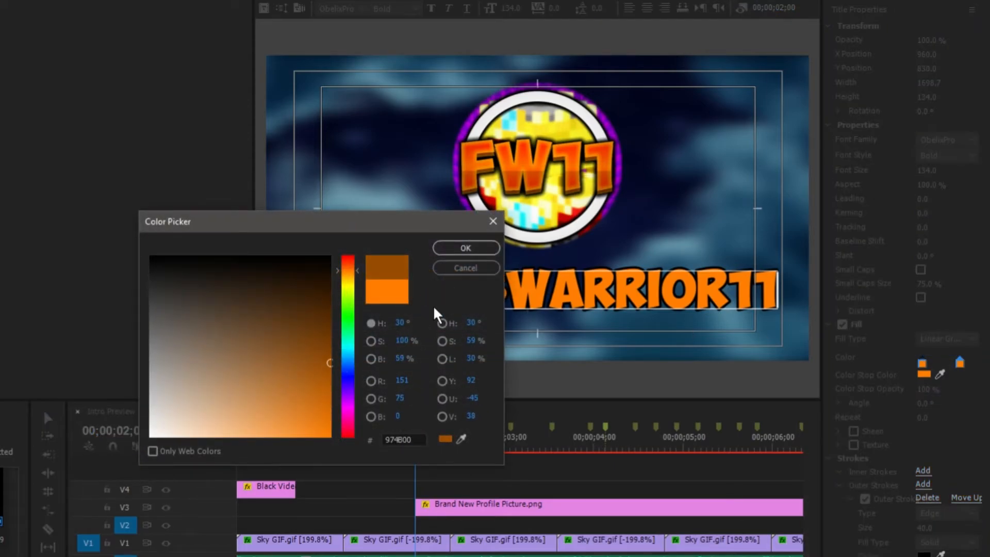
left_click(464, 248)
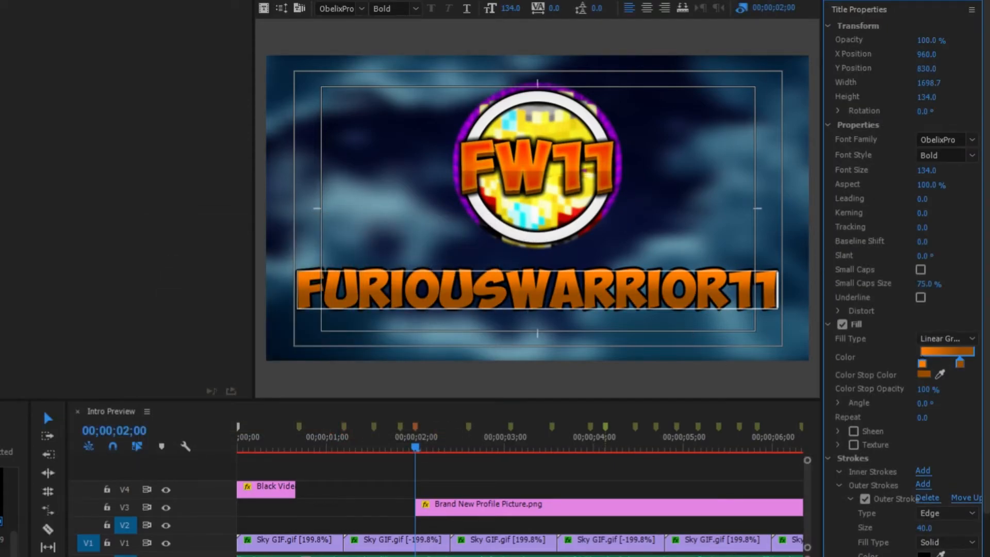
Nudge the title text vertically and re-enter 830 as its Y Position
right_click(442, 2)
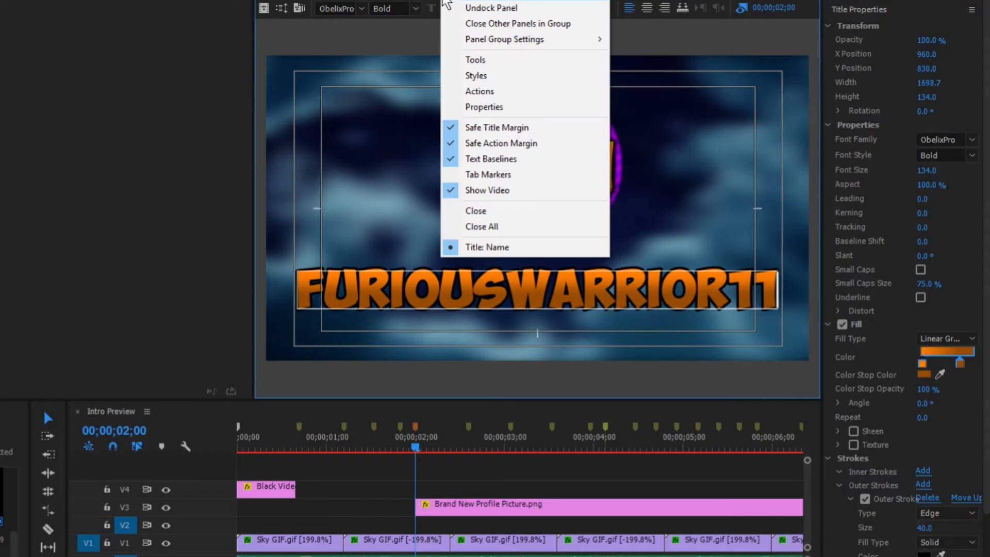
key("Escape")
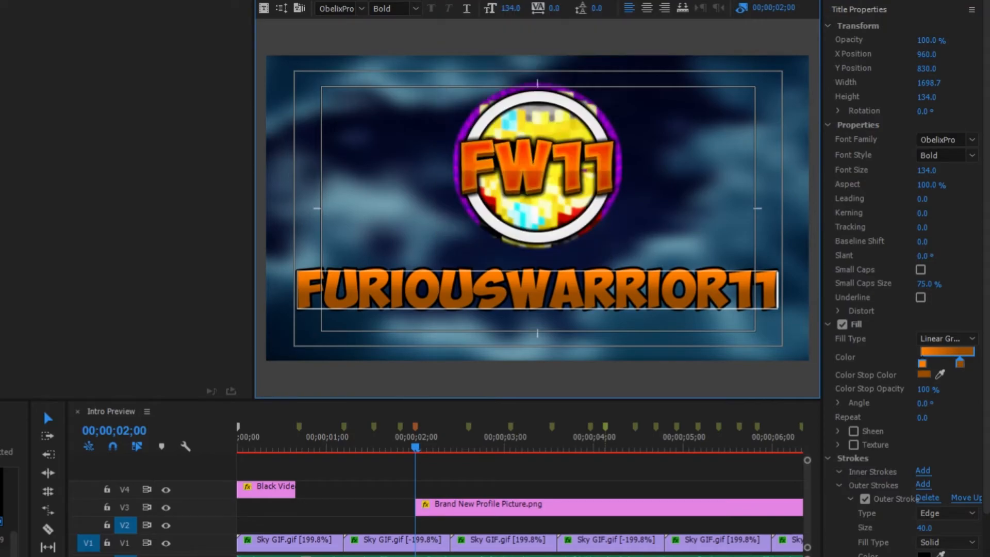
mouse_move(926, 69)
left_mouse_down()
mouse_move(965, 69)
mouse_move(928, 69)
left_mouse_up()
left_click(926, 68)
type("830")
key("Return")
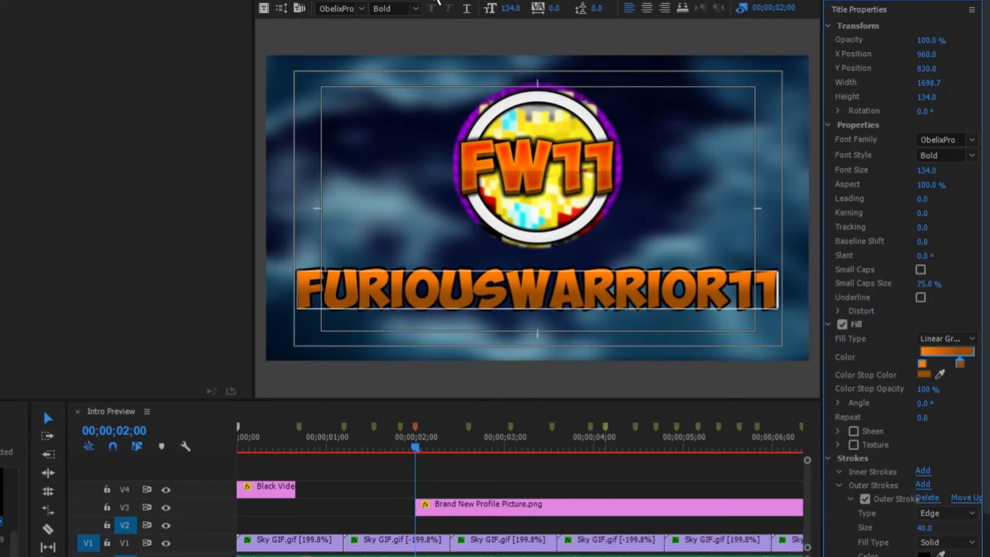
Place the Name title on track V2 at 00;00;02;00 and extend it to the end of the logo clip
left_click(581, 29)
left_click(592, 31)
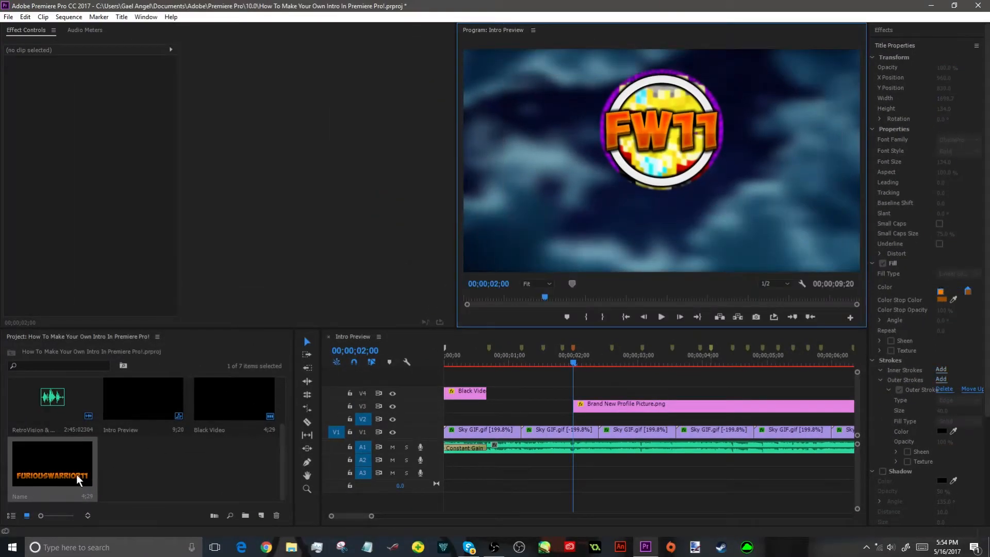
left_click_drag(78, 479, 575, 416)
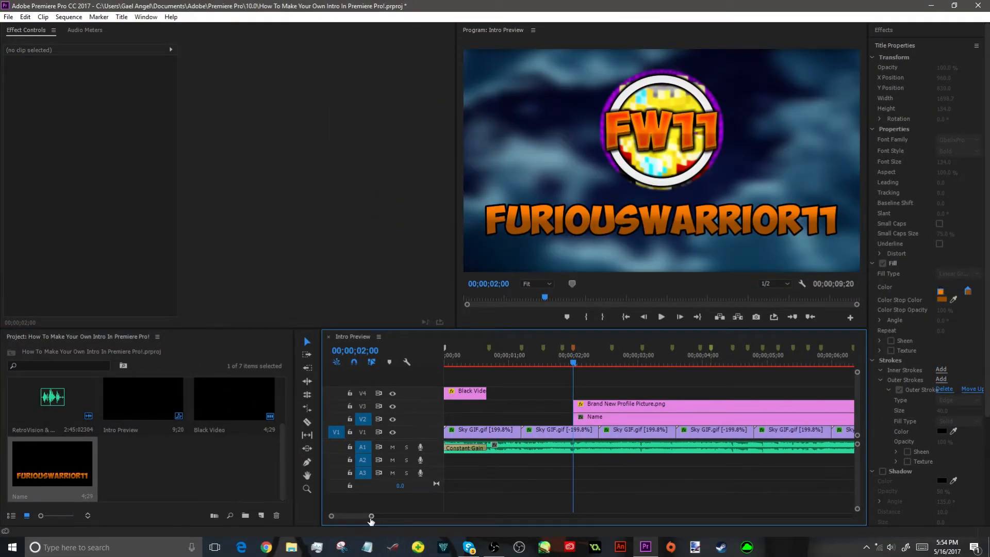
left_click_drag(371, 516, 399, 515)
left_click_drag(618, 418, 686, 406)
mouse_move(670, 357)
left_mouse_down()
mouse_move(661, 357)
mouse_move(670, 360)
left_mouse_up()
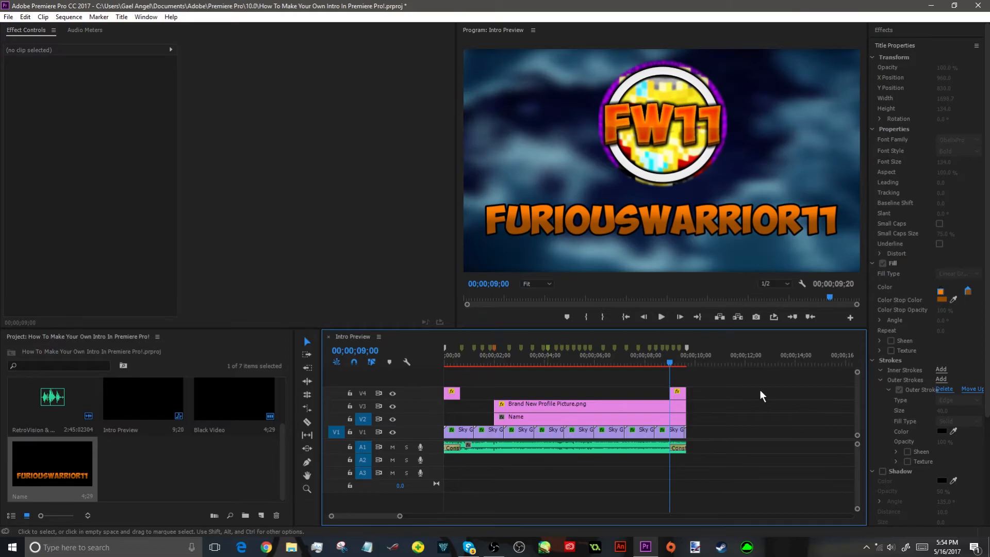
left_click(662, 318)
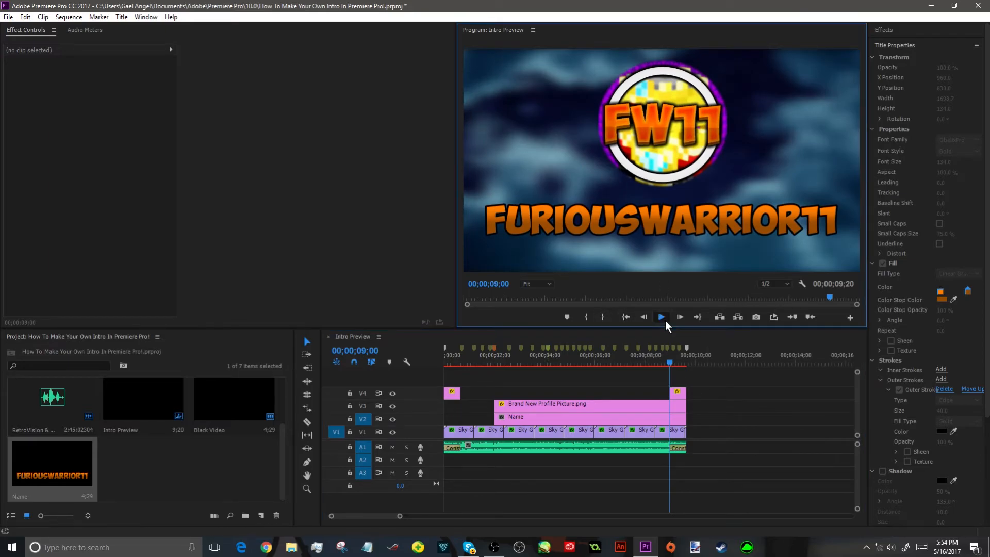
left_click(495, 361)
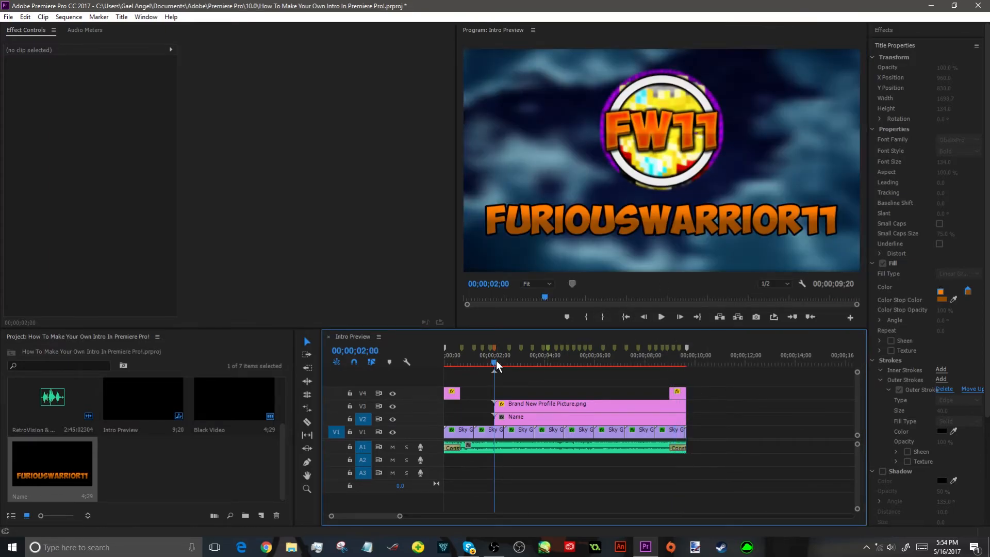
Try to move the Name title's anchor point down onto the text, at 960, 830
left_click(516, 404)
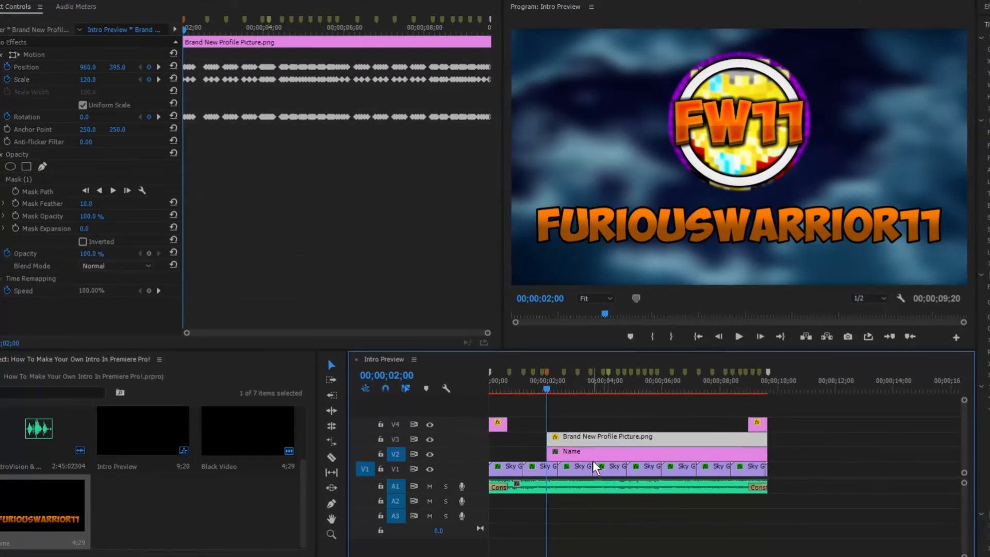
left_click(535, 417)
left_click(382, 211)
left_click_drag(488, 333, 349, 333)
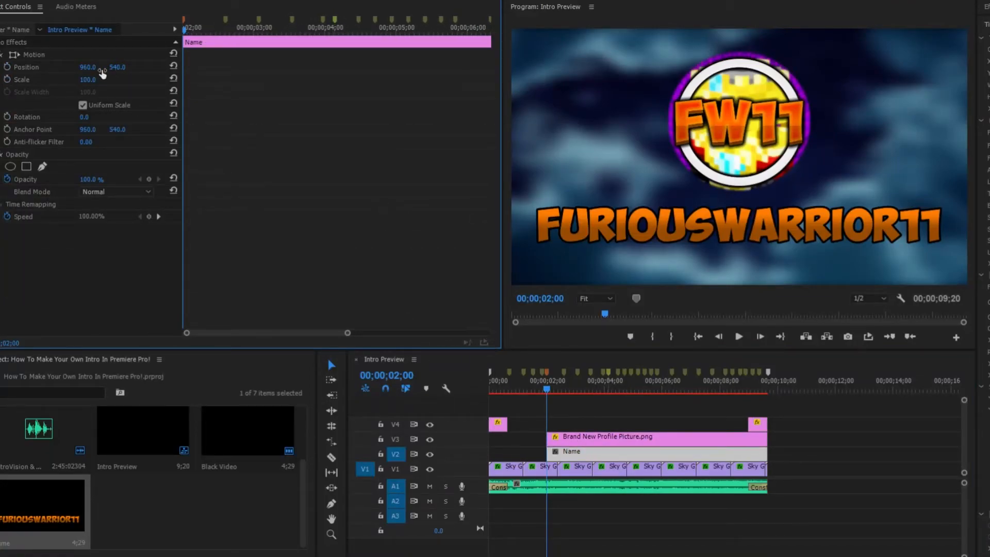
left_click_drag(117, 67, 1, 67)
key("ctrl+z")
double_click(687, 209)
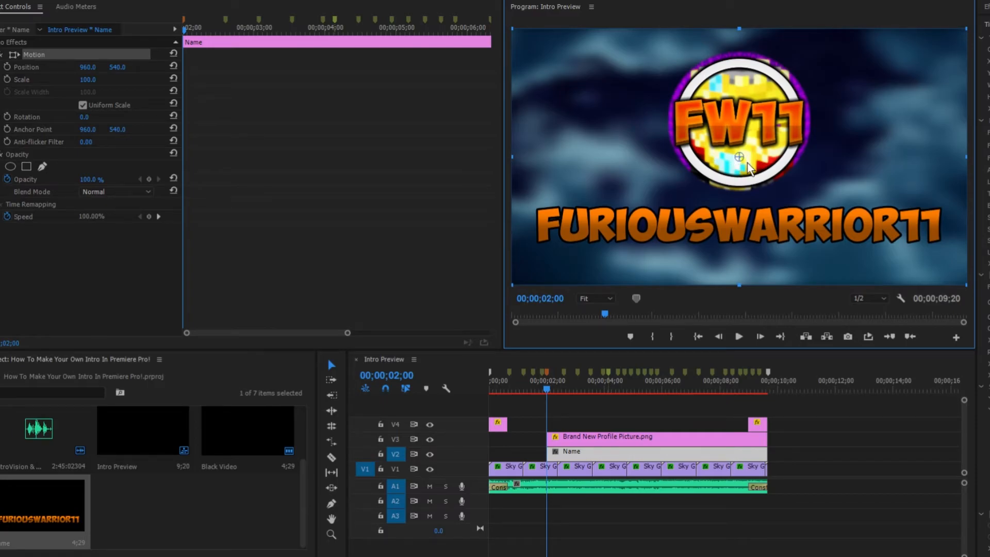
left_click_drag(740, 157, 740, 226)
left_click(87, 130)
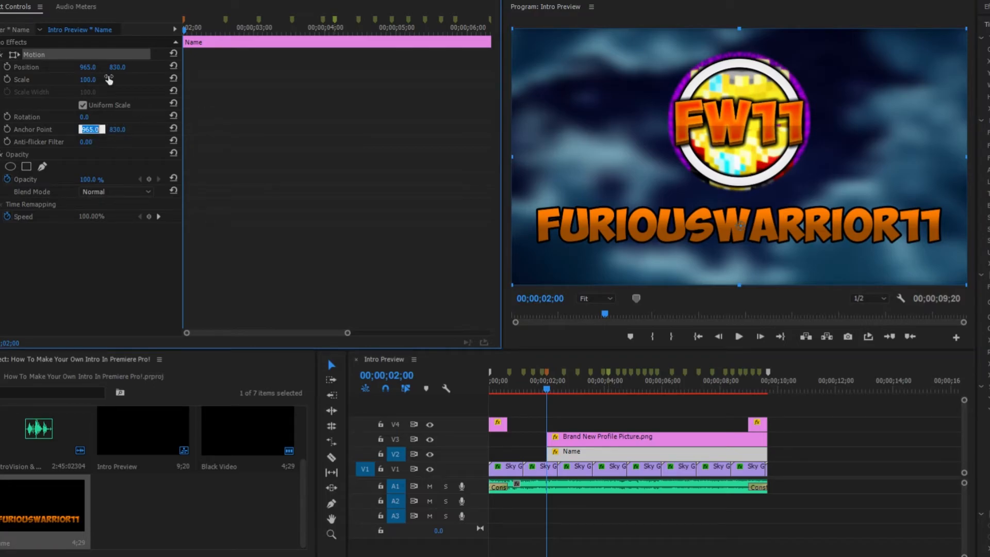
type("960")
key("Return")
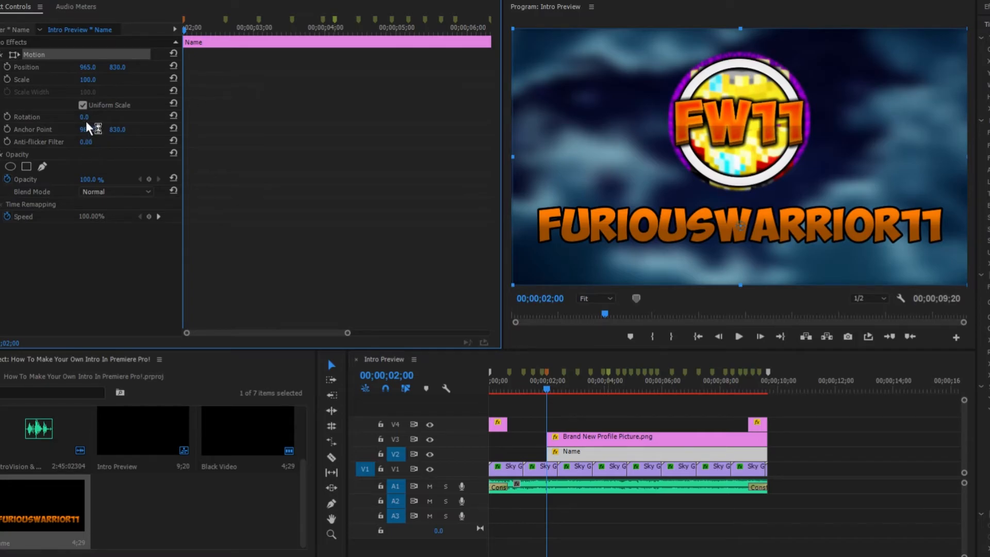
Test rotating the Name title around its anchor point and undo the rotation and anchor changes
left_click_drag(96, 117, 75, 117)
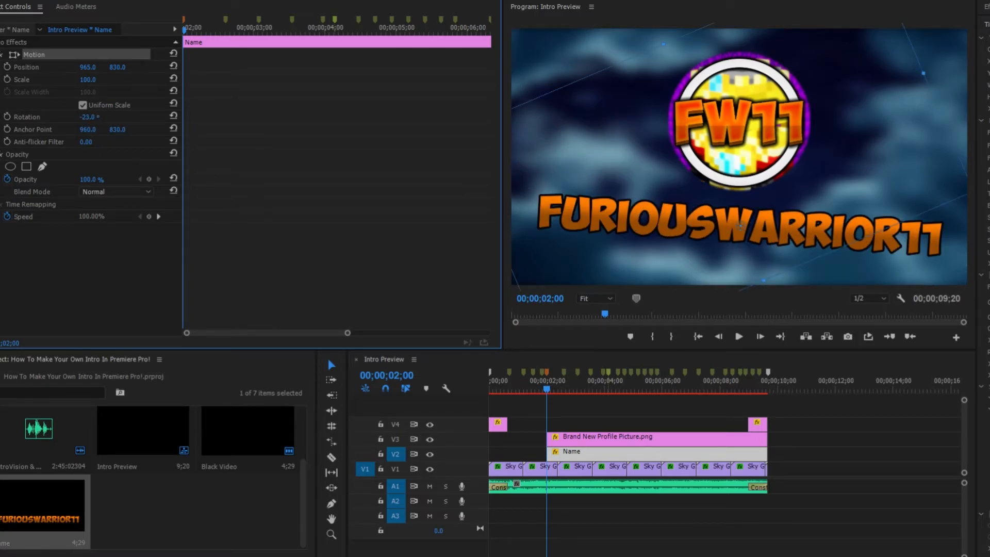
key("ctrl+z")
key("ctrl+z")
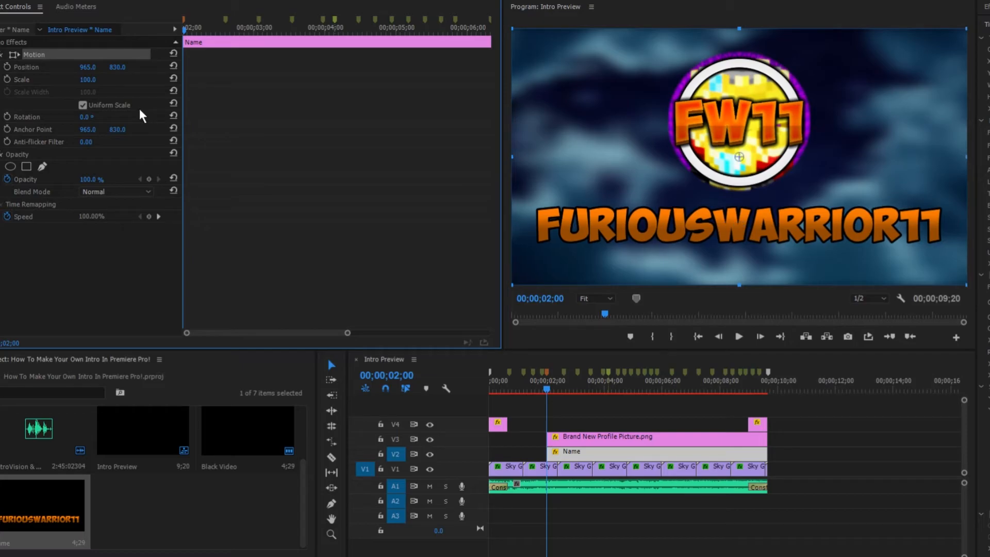
mouse_move(85, 117)
left_mouse_down()
mouse_move(106, 117)
mouse_move(90, 117)
left_mouse_up()
key("ctrl+z")
key("ctrl+z")
Redo the undone edits to restore the Name clip's length, and reset its Rotation to 0
left_click(606, 409)
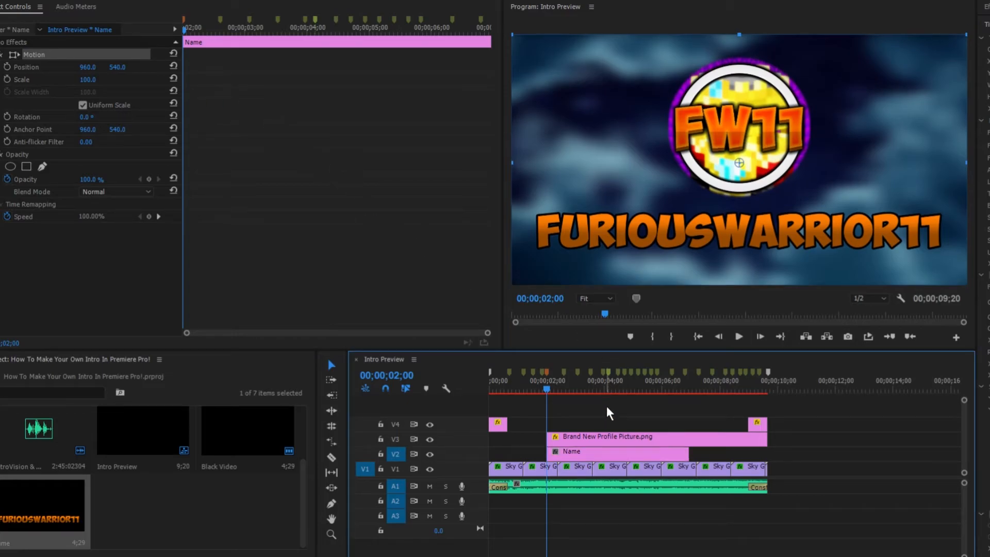
left_click(4, 0)
left_click(18, 18)
left_click(4, 0)
left_click(15, 18)
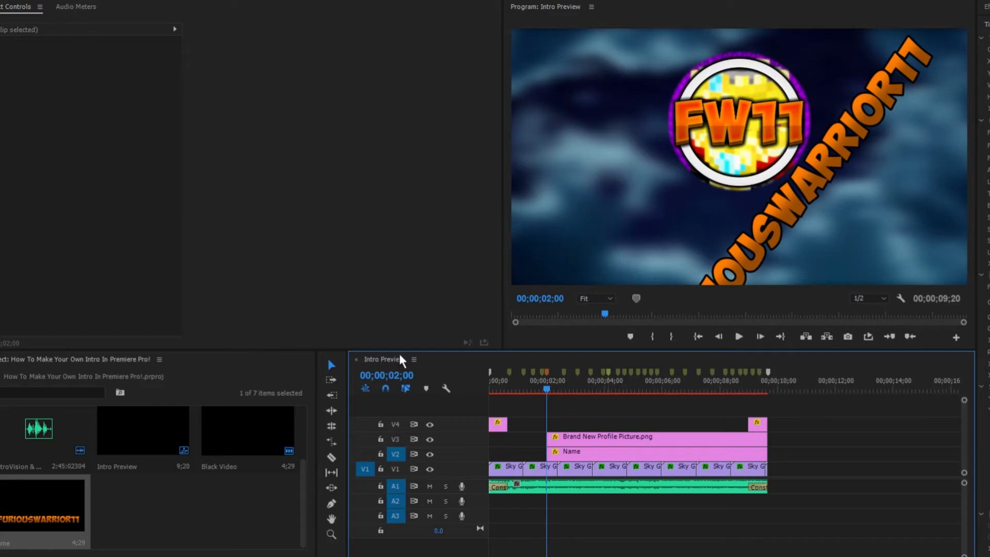
left_click(562, 454)
left_click(289, 108)
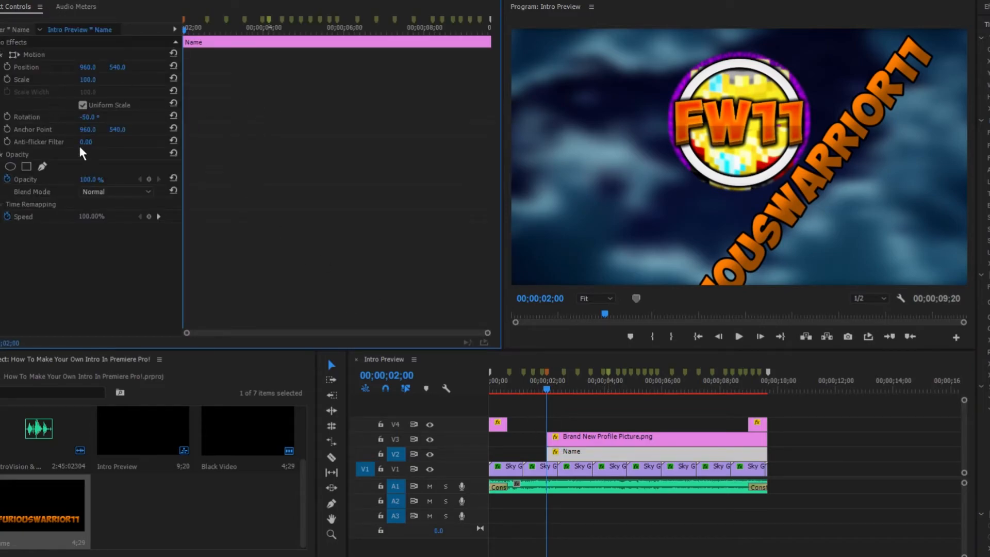
left_click(97, 117)
type("0")
key("Return")
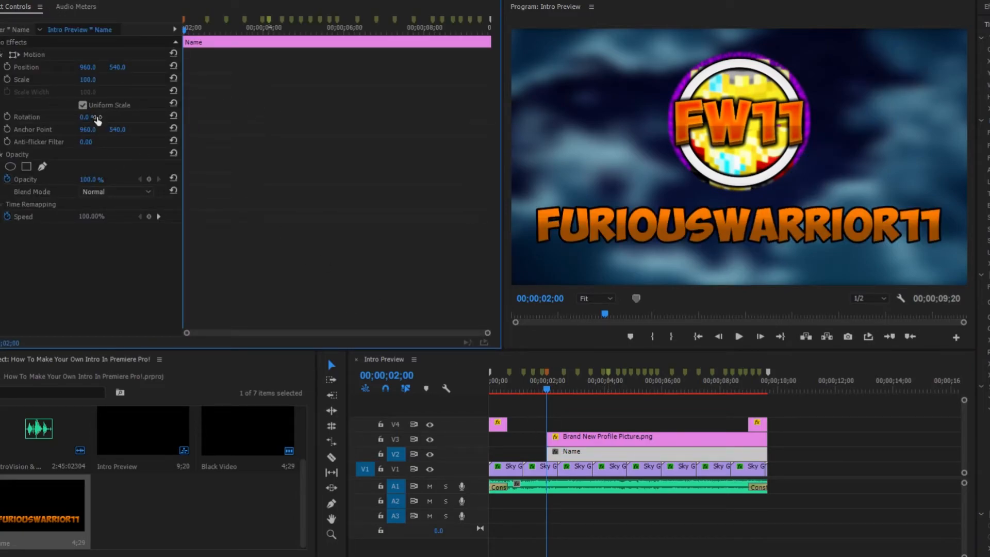
Move the Name title's anchor point down onto the text and set the Anchor Point Y value to 830
double_click(699, 180)
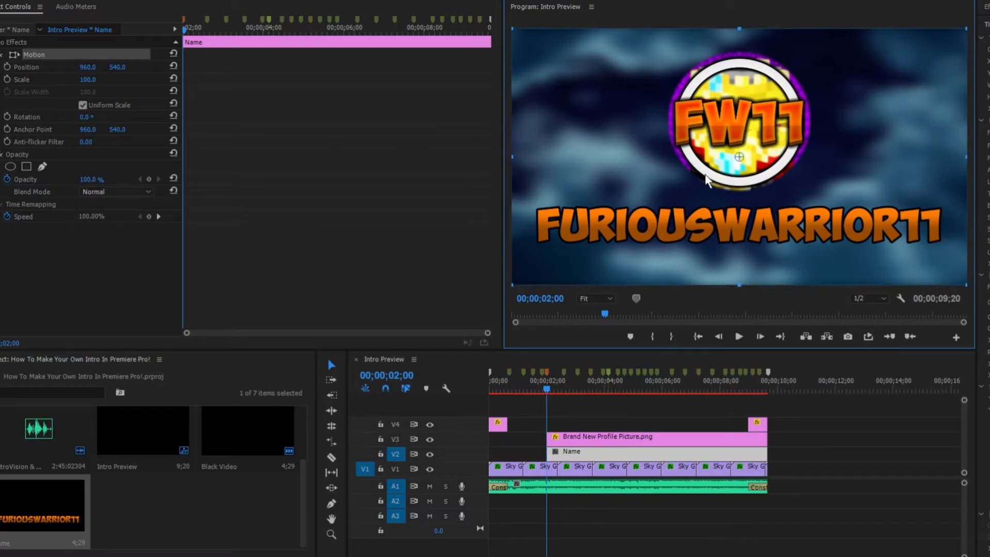
left_click_drag(739, 157, 739, 223)
left_click(320, 187)
left_click(123, 127)
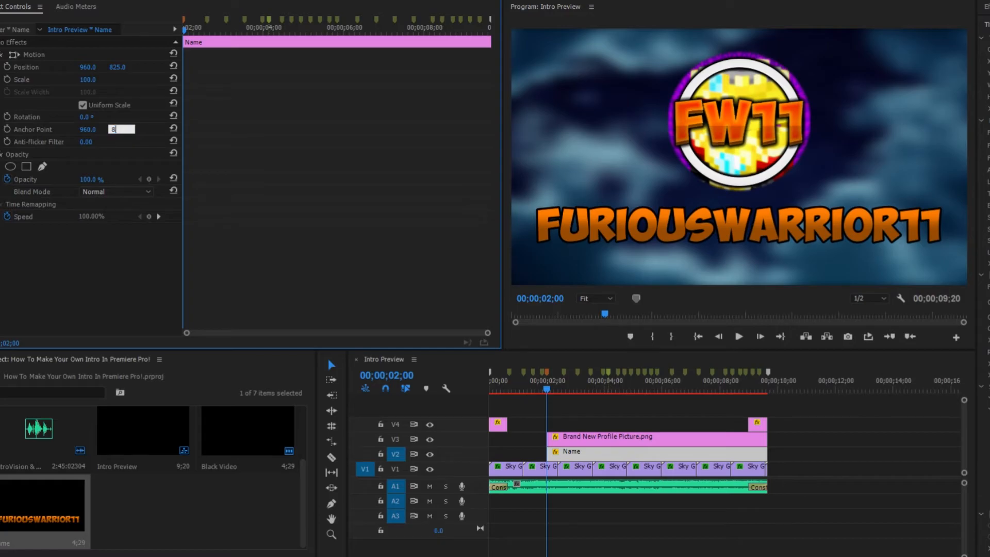
key("Return")
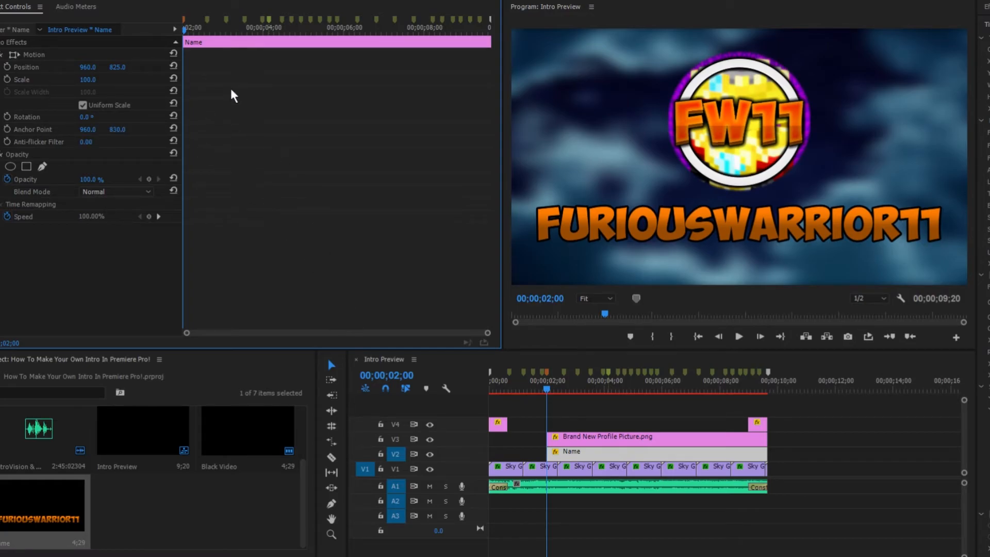
Enable keyframing for the Name clip's Position, Scale and Rotation
left_click(674, 437)
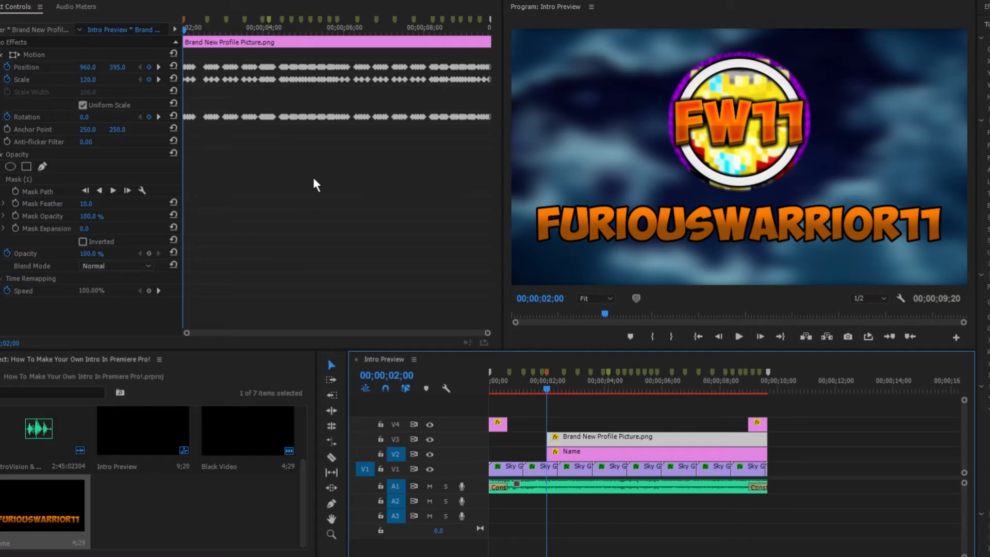
left_click(639, 453)
left_click_drag(487, 332, 228, 332)
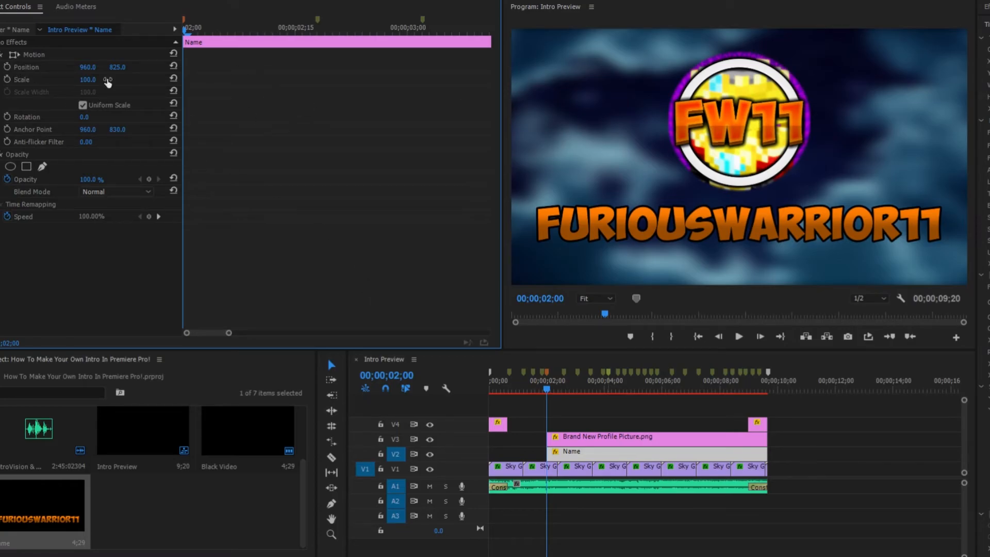
left_click_drag(228, 333, 404, 301)
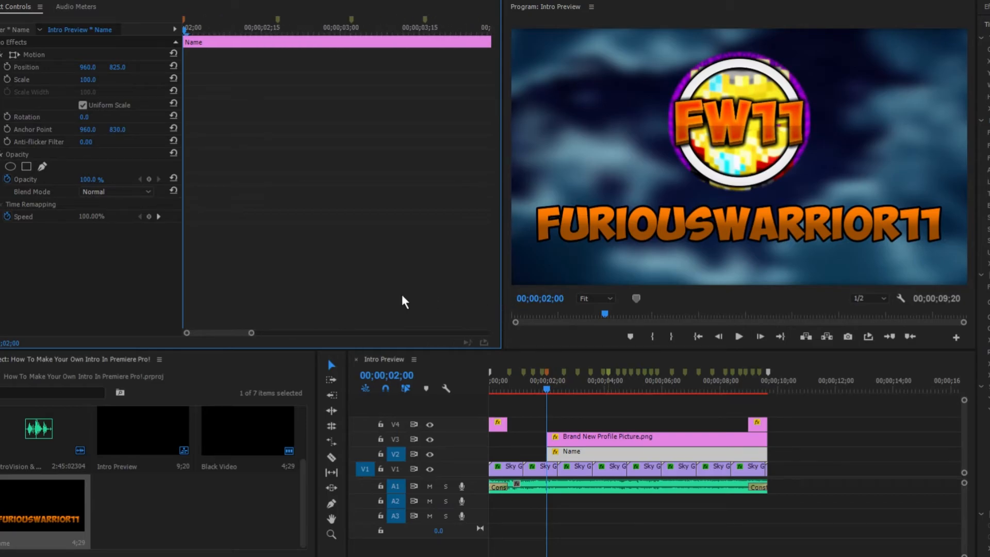
left_click(7, 67)
left_click(7, 79)
left_click(7, 117)
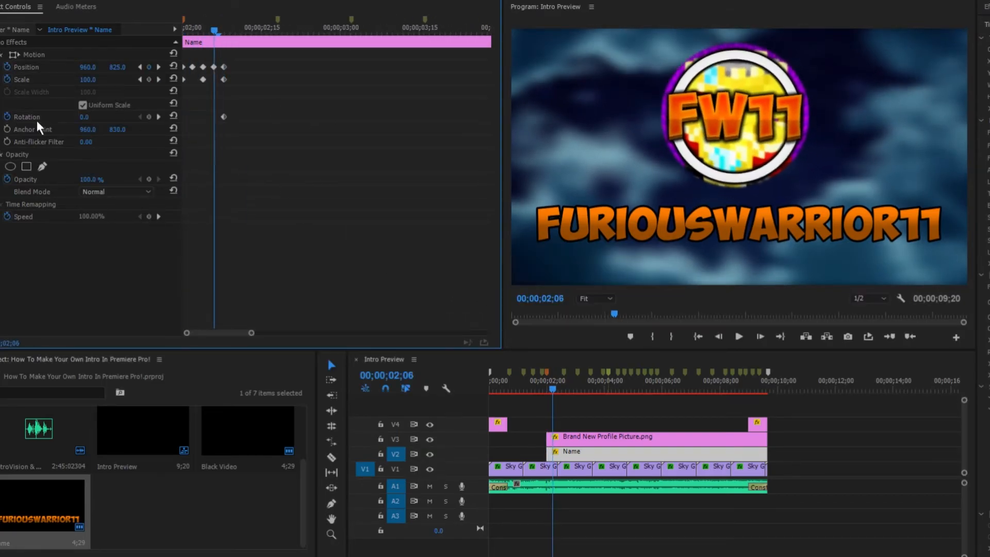
Add Rotation keyframes every two frames through the title's first shake, from 00;00;02;00 to 00;00;02;08, using 0.5° at 00;00;02;06
left_click(149, 117)
key("Right")
key("Right")
key("Right")
key("Right")
Copy the Name clip's Motion settings and paste them at two further points on its keyframe timeline
left_click(34, 55)
key("ctrl+c")
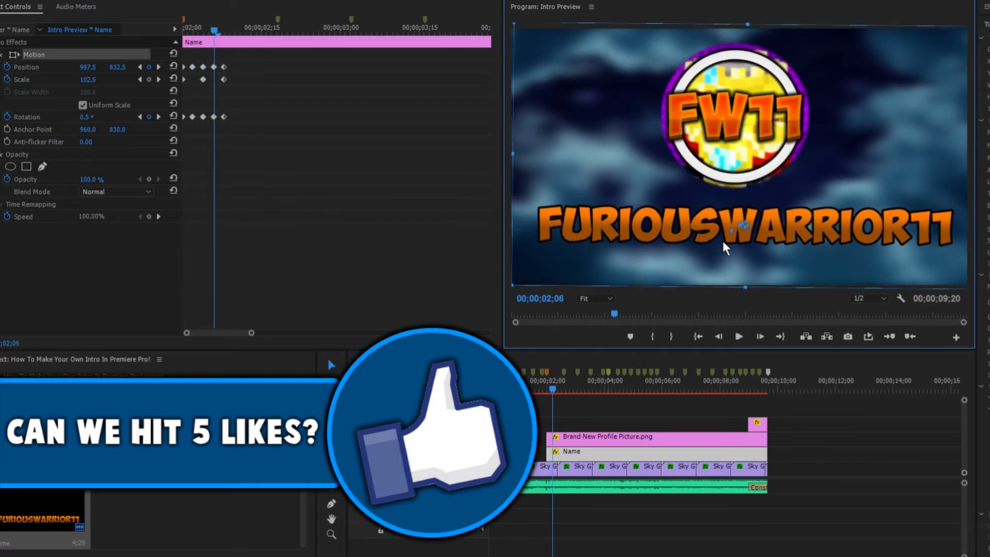
key("shift+m")
key("shift+m")
left_click_drag(251, 333, 434, 306)
key("ctrl+v")
left_click_drag(285, 30, 382, 30)
key("ctrl+v")
left_click_drag(282, 333, 276, 323)
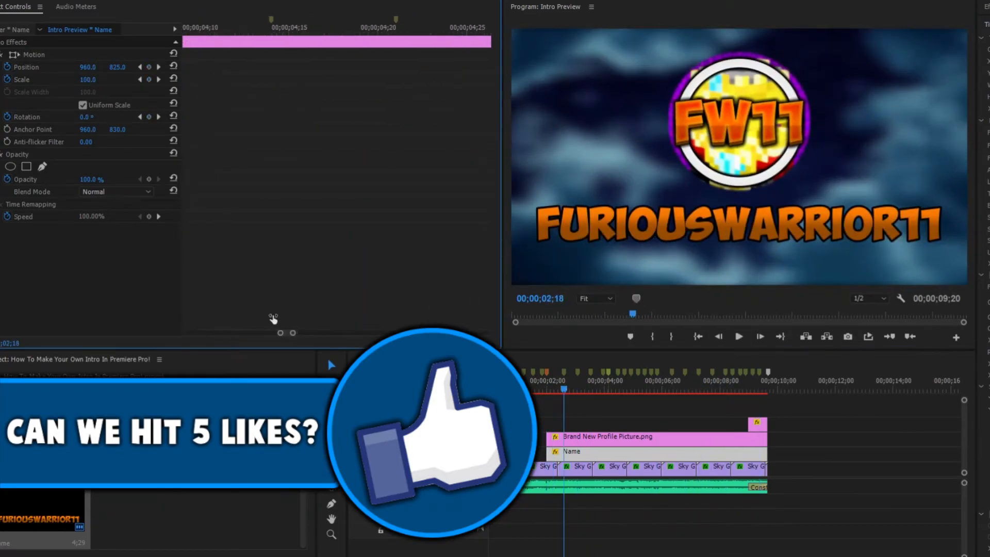
Add Position, Scale and Rotation keyframes for the title's next shake and set a Rotation keyframe to -0.5°
left_click(149, 67)
left_click(149, 80)
left_click(149, 117)
left_click(215, 31)
left_click(307, 31)
left_click(87, 117)
type("-0.5")
key("Return")
Adjust the title's Position X value a few frames further into the shake
key("Left")
key("Left")
key("Left")
key("Right")
key("Right")
key("Right")
key("Right")
key("Right")
key("Right")
key("Right")
left_click(90, 67)
key("Return")
Go back nine frames and adjust the title's Position X value there
key("Left")
key("Left")
key("Left")
key("Left")
key("Left")
key("Left")
key("Left")
key("Left")
key("Left")
left_click(88, 67)
key("Return")
Offset the title slightly in the preview for the following beat and advance six frames
left_click(250, 29)
left_click_drag(249, 30, 298, 31)
left_click(690, 238)
left_click(689, 238)
key("Right")
key("Right")
key("Right")
key("Right")
key("Right")
key("Right")
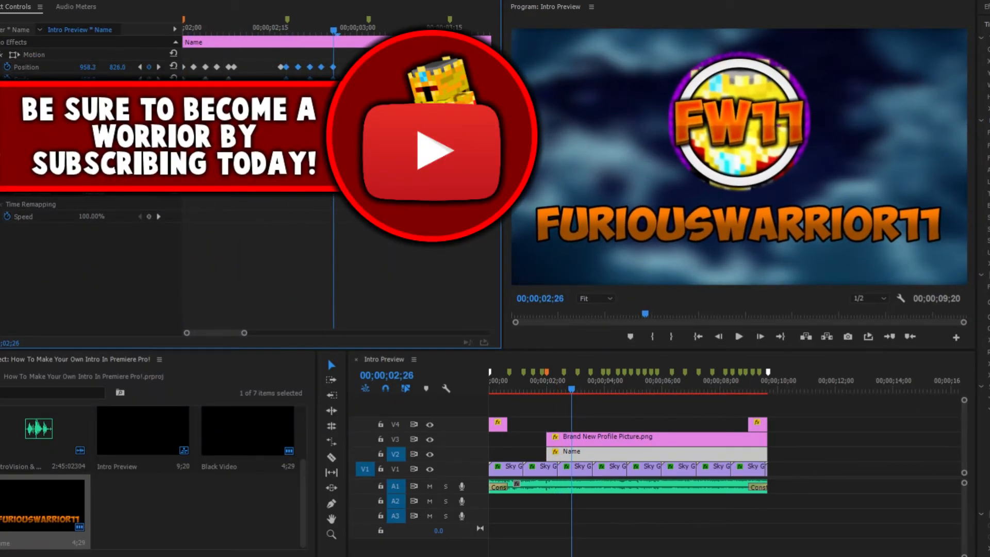
Add Position and Scale keyframes for the title on a later beat and set Rotation to 0.5° there
left_click_drag(244, 333, 484, 332)
left_click_drag(186, 332, 312, 333)
left_click(267, 30)
left_click_drag(484, 333, 361, 333)
left_click(364, 30)
left_click(149, 67)
key("Right")
key("Right")
key("Right")
key("Right")
left_click(149, 79)
left_click(87, 117)
type("0.5")
key("Return")
Adjust the title's placement in the preview one frame on and advance to the next shake frame
key("Right")
left_click(688, 236)
key("Left")
key("Right")
key("Right")
key("Right")
Copy the title's Position, Scale and Rotation shake keyframes and paste them around 00;00;04;05
key("ctrl+c")
key("Right")
key("ctrl+v")
left_click_drag(353, 65, 278, 84)
key("ctrl+c")
key("ctrl+v")
left_click_drag(353, 113, 279, 121)
key("ctrl+v")
key("Right")
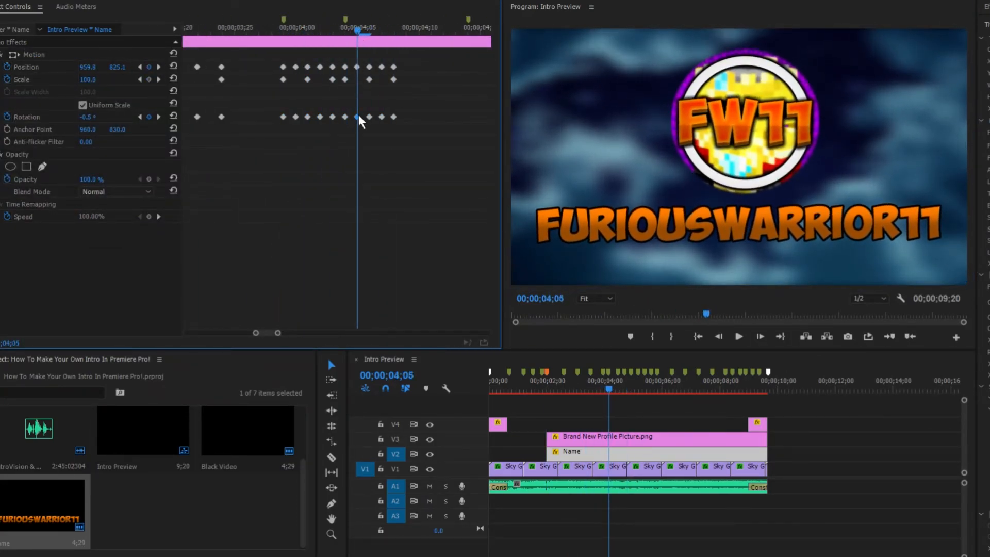
Paste the copied shake keyframes at the remaining beat markers along the Name clip
left_click(690, 203)
key("Right")
key("Right")
key("Right")
left_click(278, 31)
left_click_drag(278, 333, 450, 333)
key("ctrl+v")
left_click(333, 31)
left_click(431, 31)
key("ctrl+v")
left_click(285, 31)
key("ctrl+v")
left_click(356, 31)
key("ctrl+v")
Play back the intro from just before the logo appears to check the title's shake against the music
left_click(738, 337)
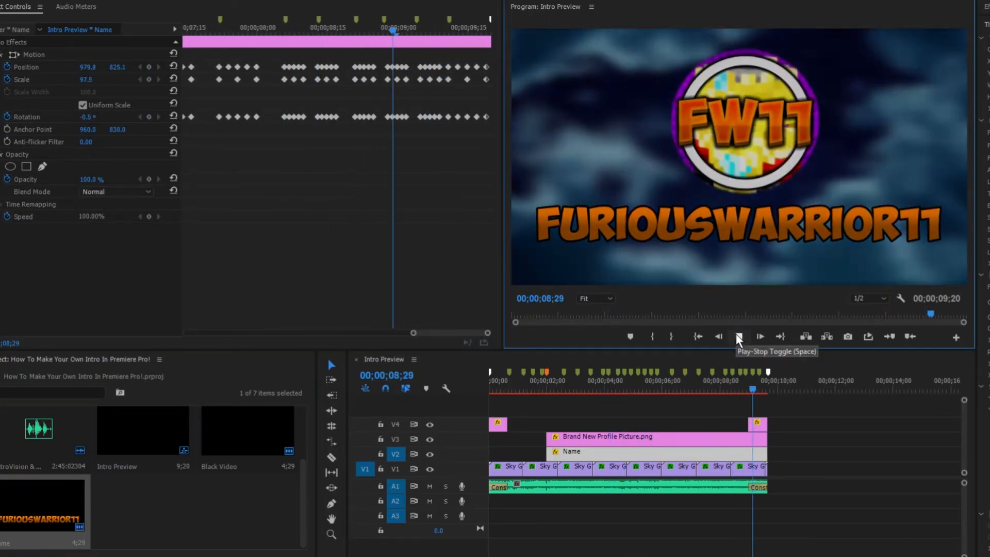
left_click(827, 423)
key("Home")
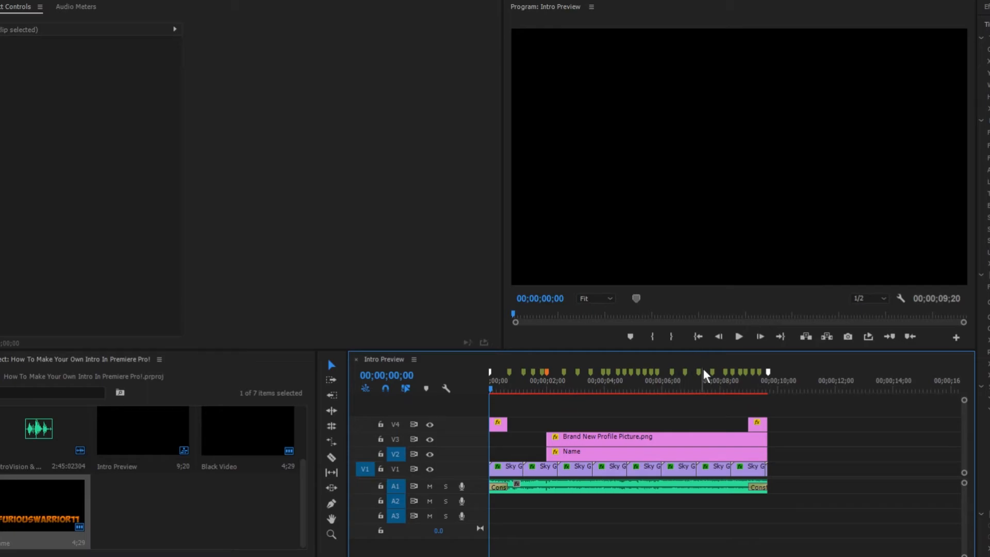
left_click(548, 390)
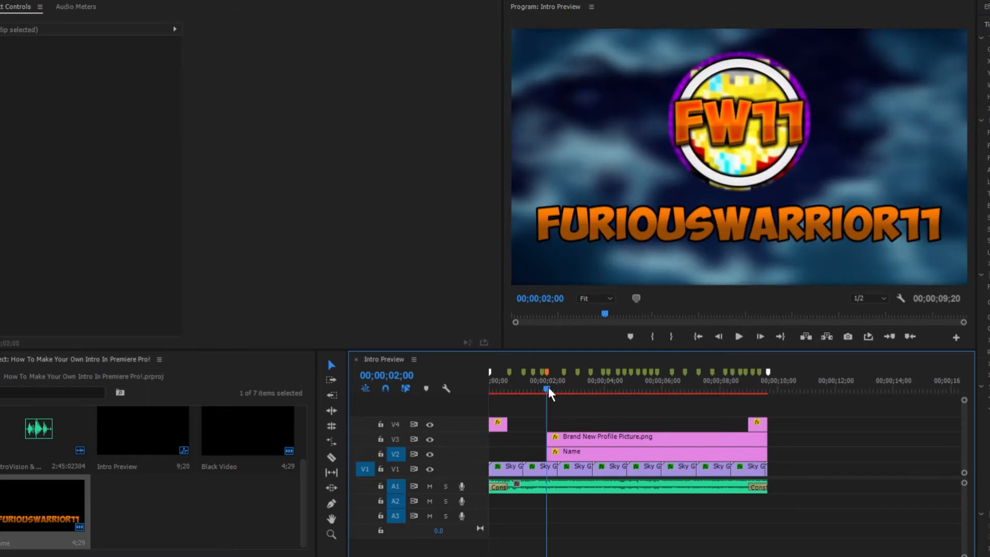
left_click(536, 391)
left_click(740, 336)
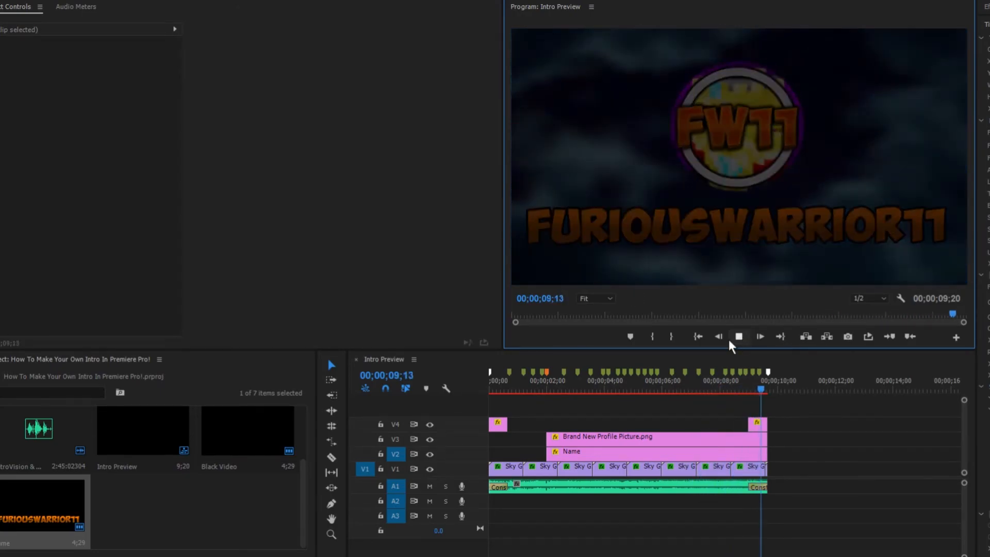
Fade in the Name clip with Opacity keyframes from 0% at 00;00;02;00 to 100% at 00;00;02;03
left_click(546, 387)
left_click(594, 452)
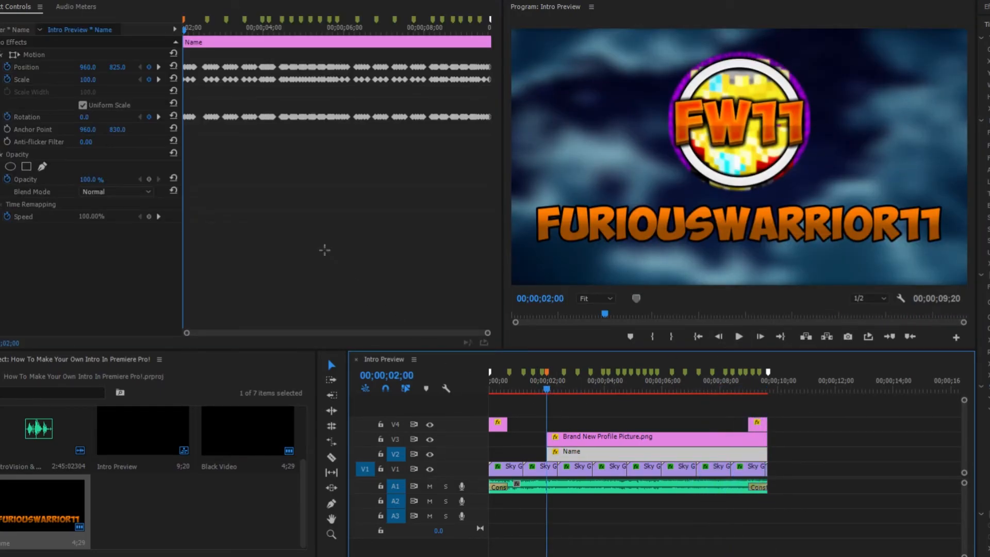
left_click_drag(478, 330, 201, 332)
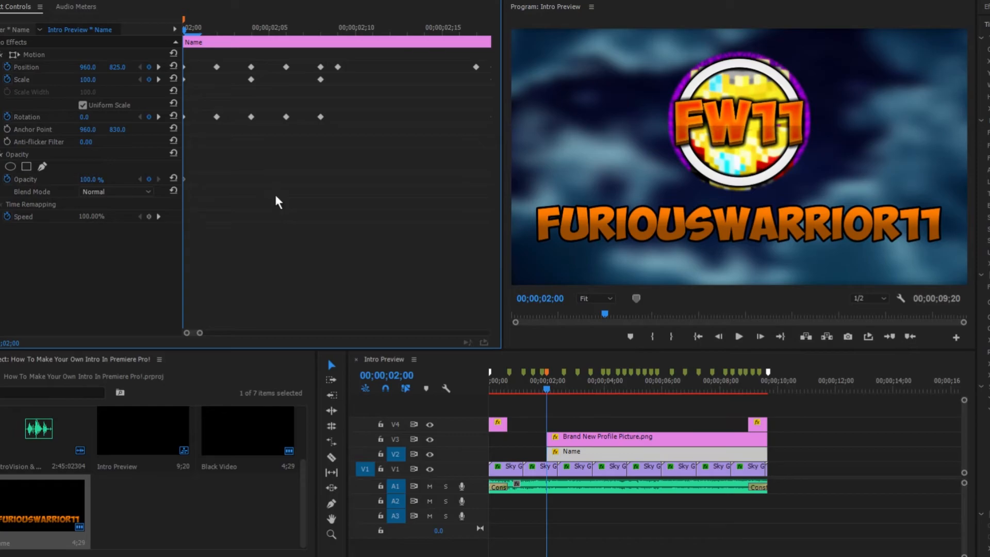
key("Right")
key("Right")
key("Right")
left_click(148, 179)
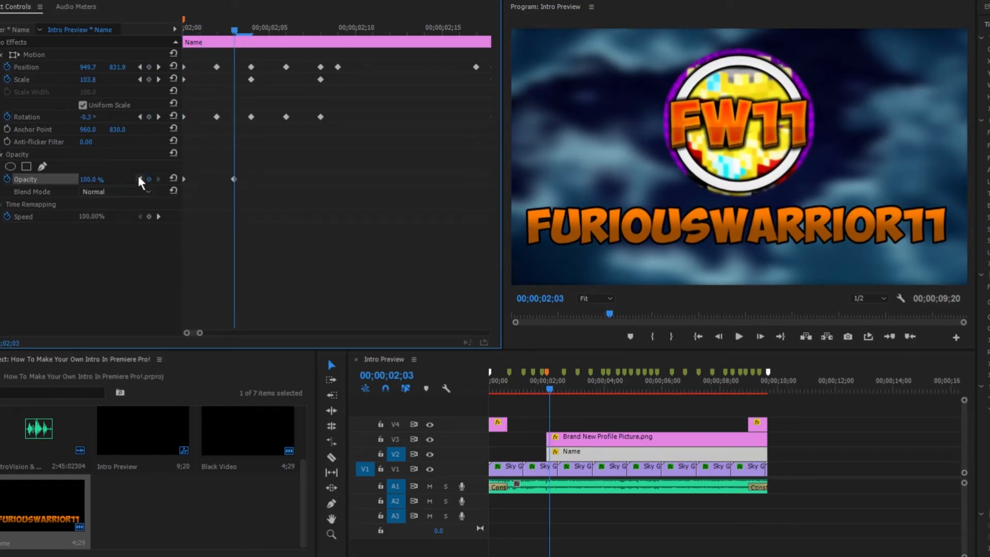
left_click(140, 180)
left_click_drag(91, 179, 34, 180)
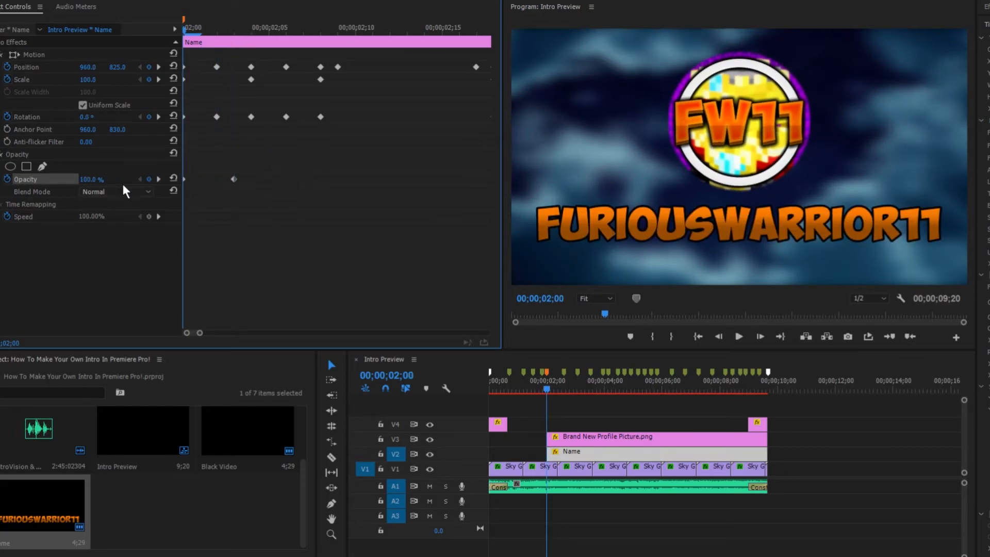
left_click_drag(95, 179, 38, 179)
left_click_drag(277, 158, 166, 206)
Add Opacity keyframes at 100% to the Brand New Profile Picture.png clip at 00;00;02;00 and 00;00;02;03
left_click(588, 437)
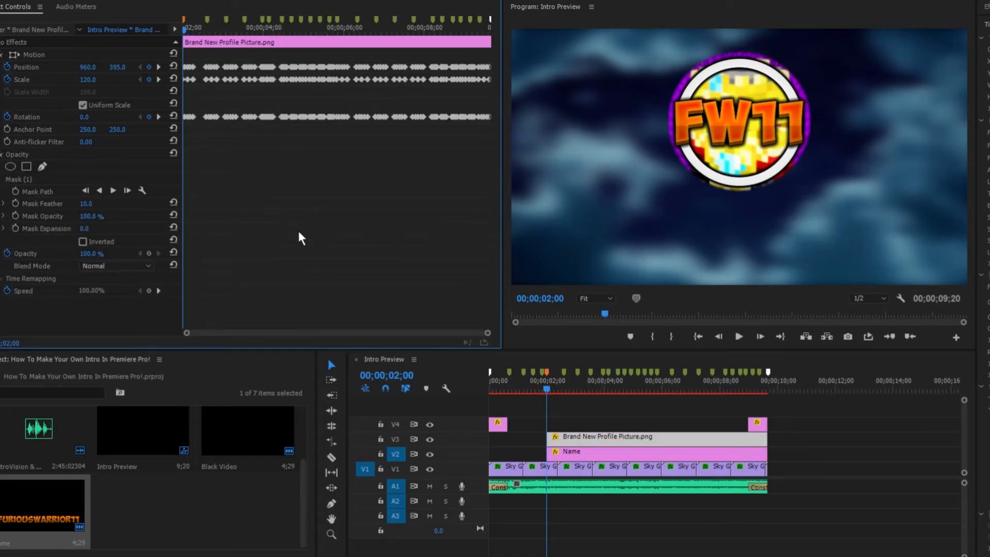
left_click(208, 32)
left_click_drag(208, 31, 181, 31)
left_click(148, 253)
left_click(250, 211)
key("Right")
key("Right")
key("Right")
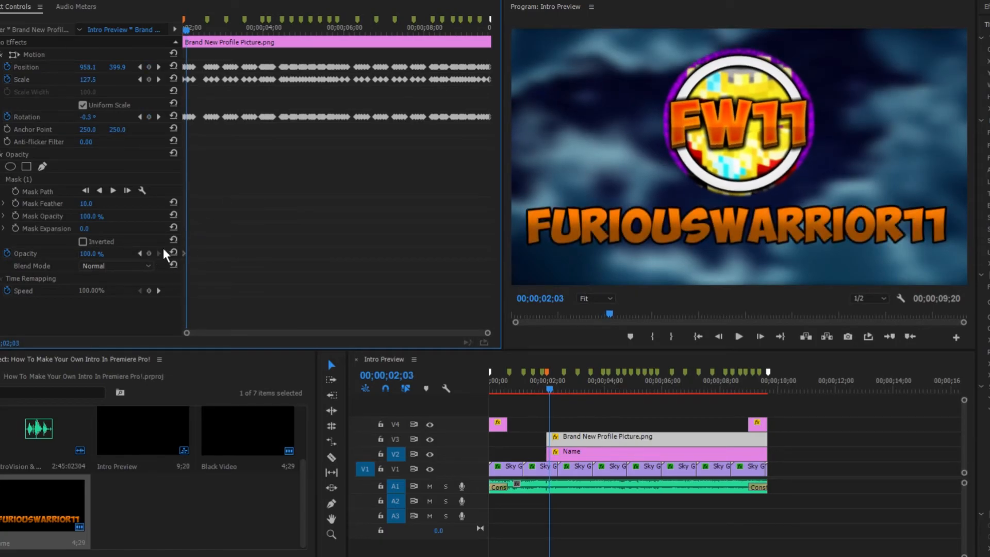
left_click(149, 253)
Set the profile picture's first Opacity keyframe at 00;00;02;00 to 0%
left_click(140, 253)
left_click(95, 253)
type("0")
key("Return")
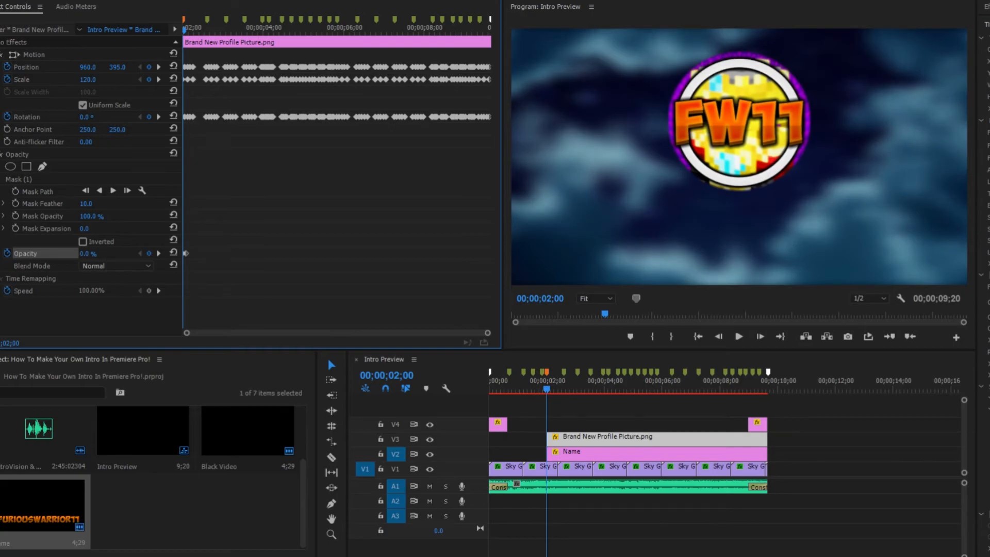
Play back the fade-in of the logo and title, and return the playhead to 00;00;00;21
left_click(628, 421)
left_click(737, 338)
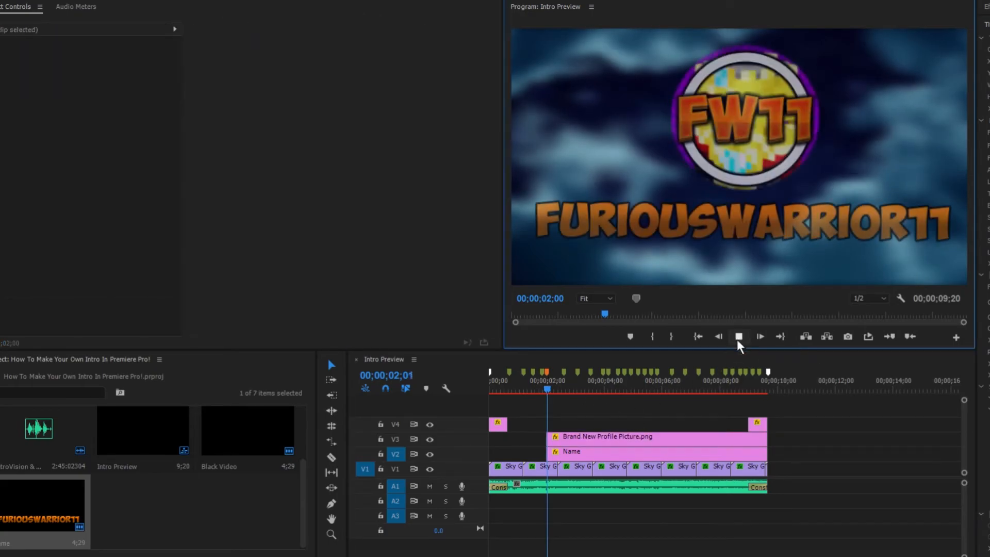
left_click(738, 337)
left_click_drag(545, 392, 510, 393)
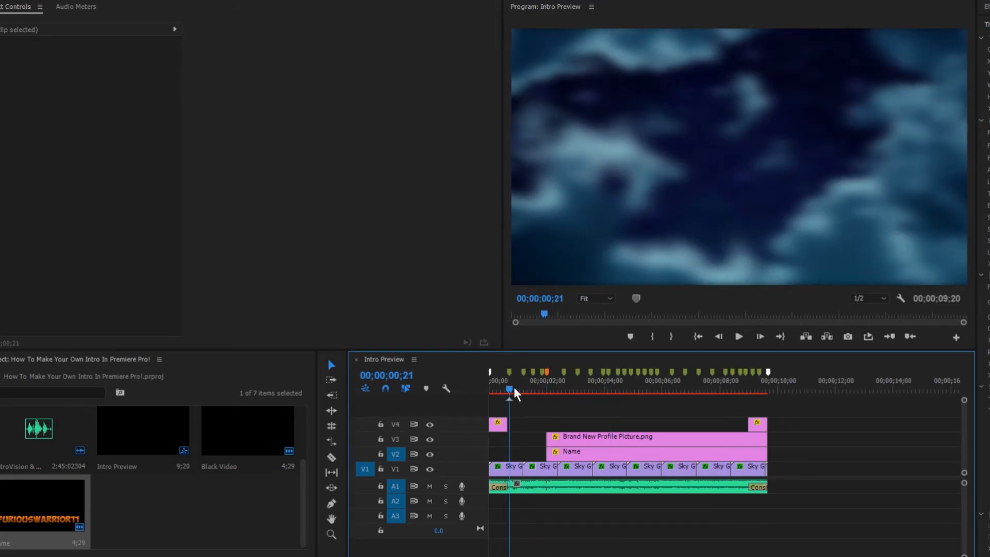
Place Viginette.png on a new track V5 at the start of the sequence
left_click(150, 519)
scroll(199, 508, "up", 2)
scroll(206, 510, "down", 2)
scroll(230, 521, "up", 2)
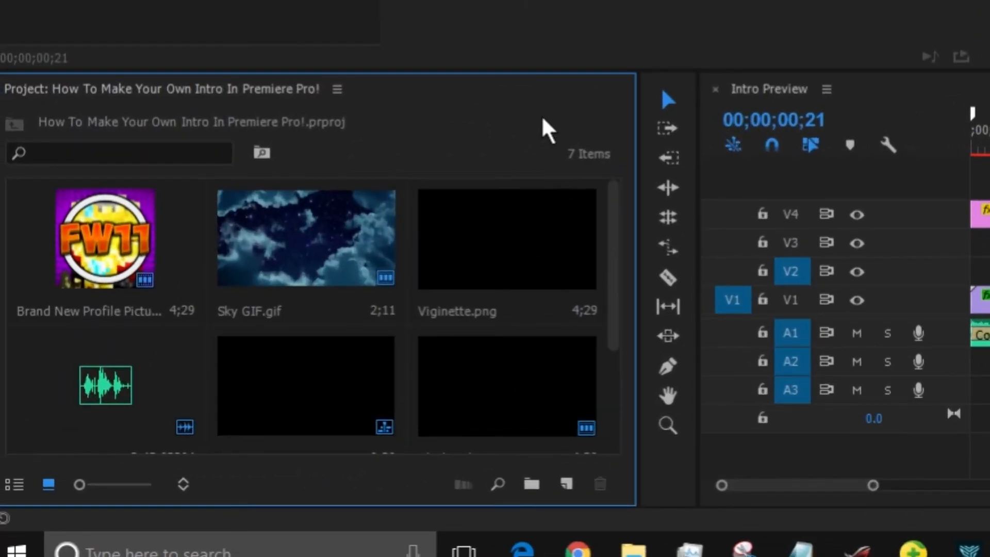
left_click_drag(515, 268, 989, 208)
mouse_move(425, 209)
left_mouse_down()
mouse_move(391, 196)
mouse_move(428, 200)
left_mouse_up()
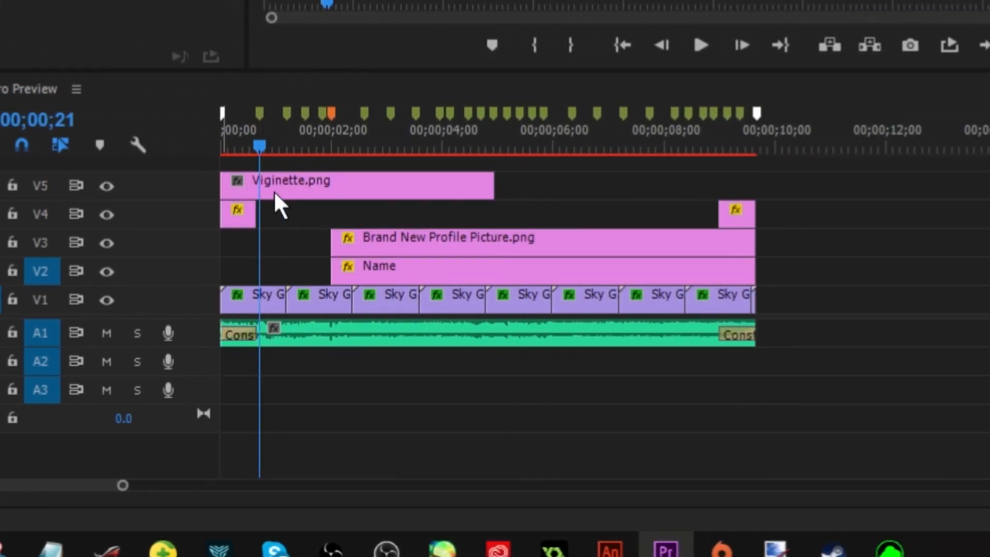
Extend the Viginette.png clip to the end of the intro and fit it to the frame size
left_click_drag(633, 188, 854, 183)
left_click_drag(708, 183, 755, 183)
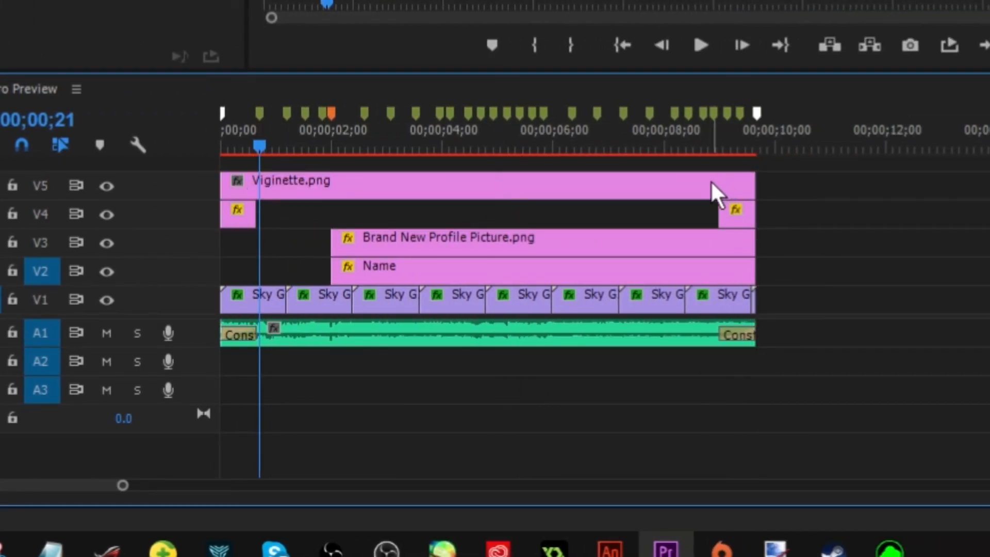
right_click(713, 189)
left_click(780, 290)
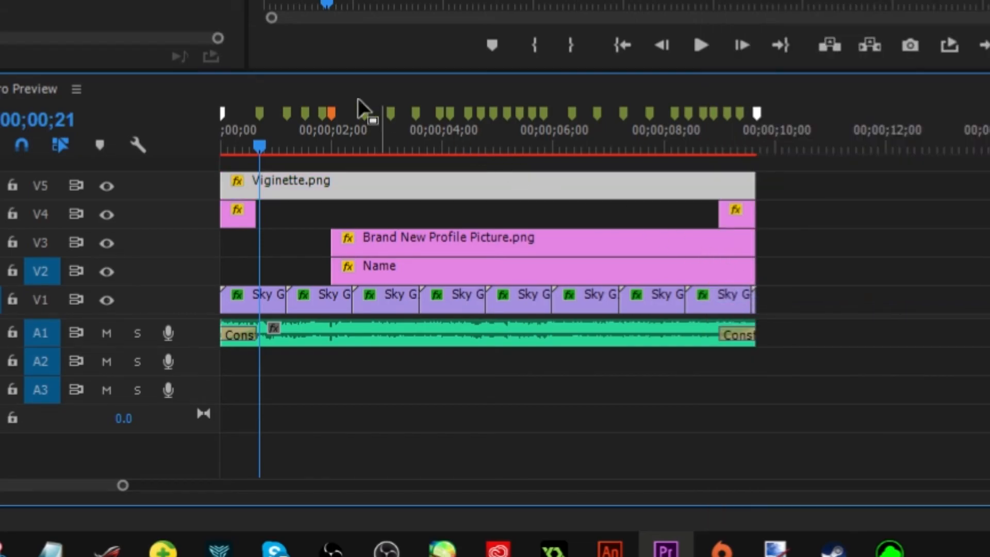
Set the Viginette.png clip's opacity to 50%
left_click(262, 147)
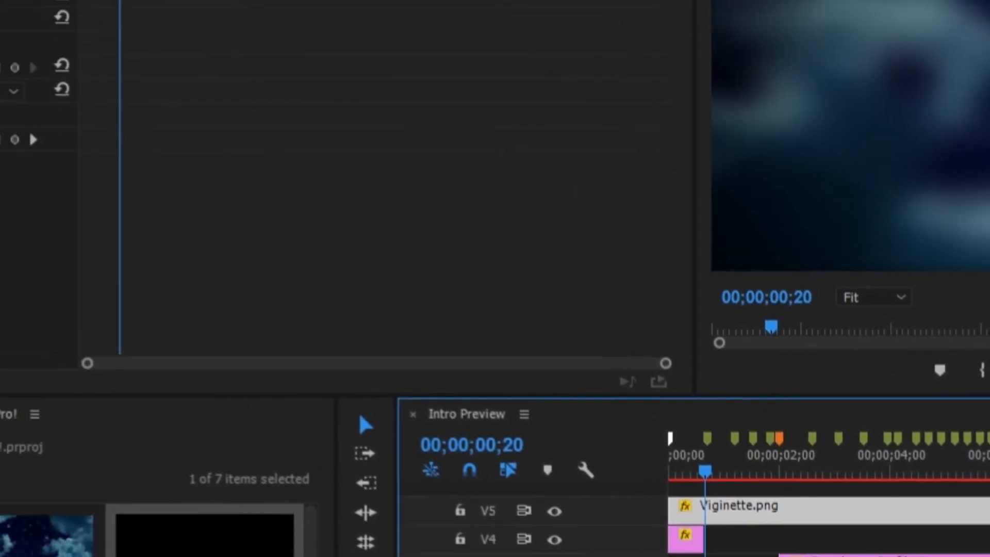
left_click(47, 289)
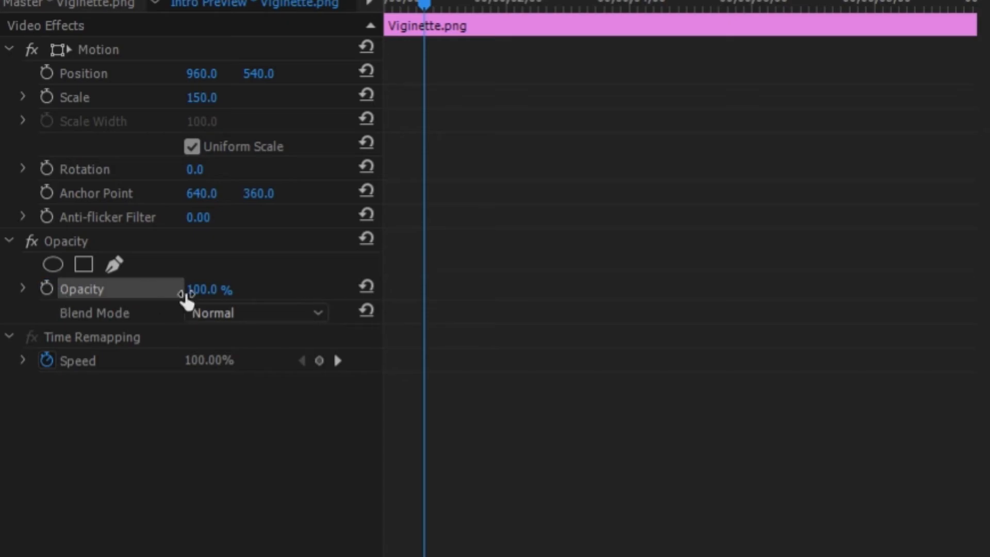
left_click(193, 289)
type("50")
key("Return")
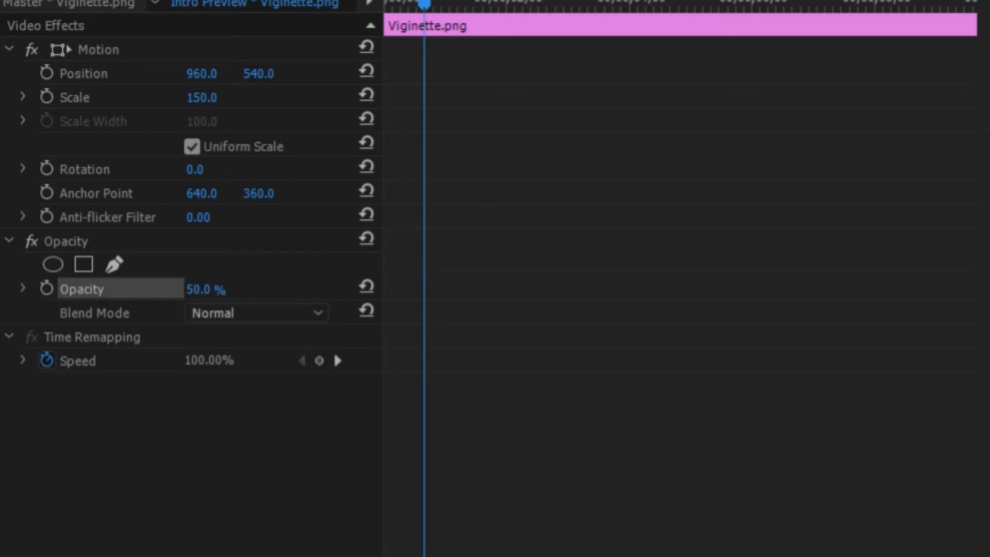
Play back the intro to check how the vignette looks over the background, logo and title
left_click_drag(425, 3, 323, 7)
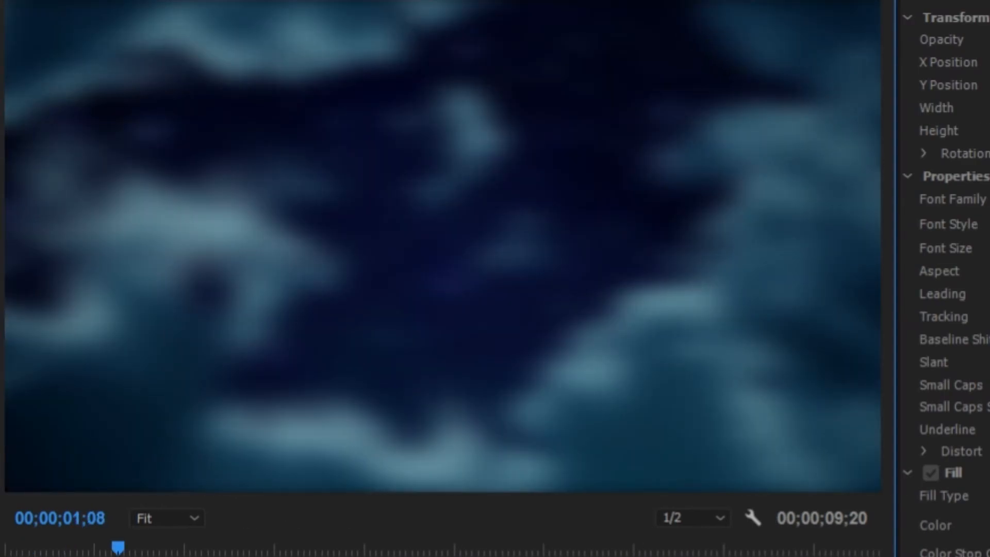
key("space")
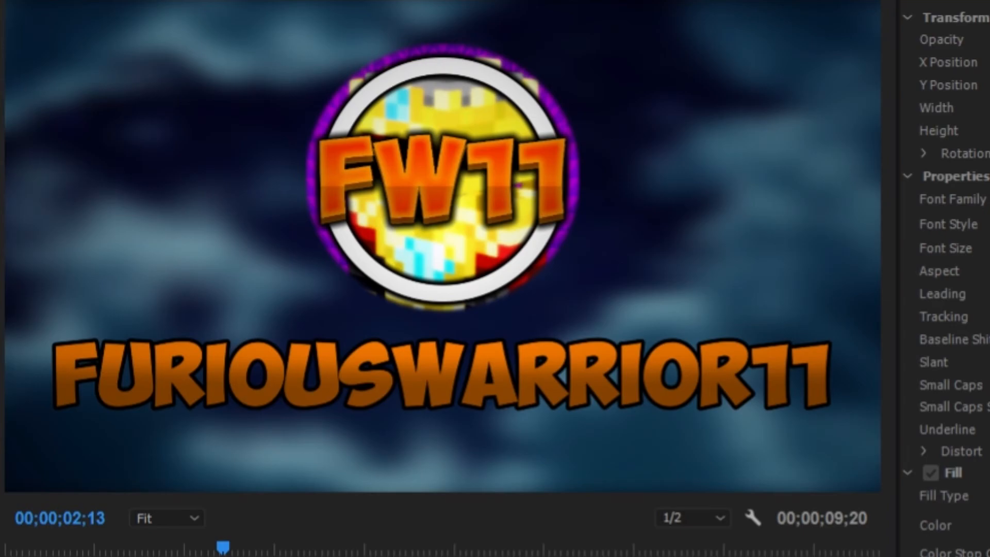
key("j")
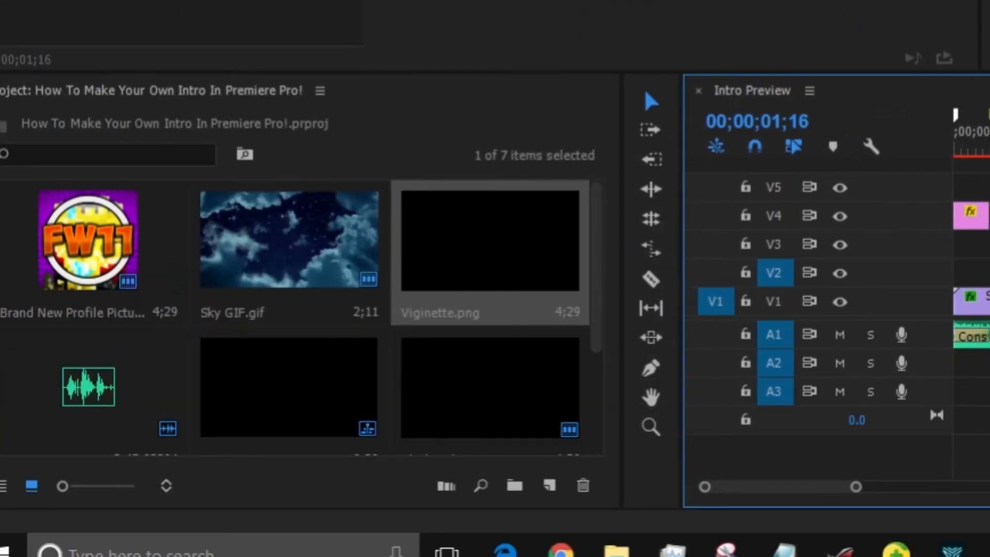
Return the playhead to 00;00;00;21 and create a white Color Matte
left_click(989, 147)
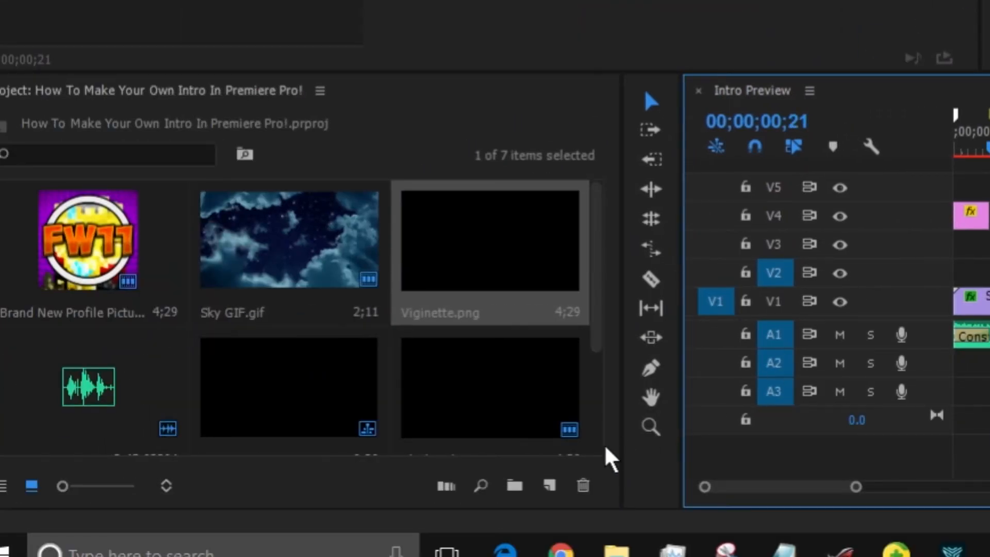
scroll(470, 331, "down", 3)
left_click(562, 482)
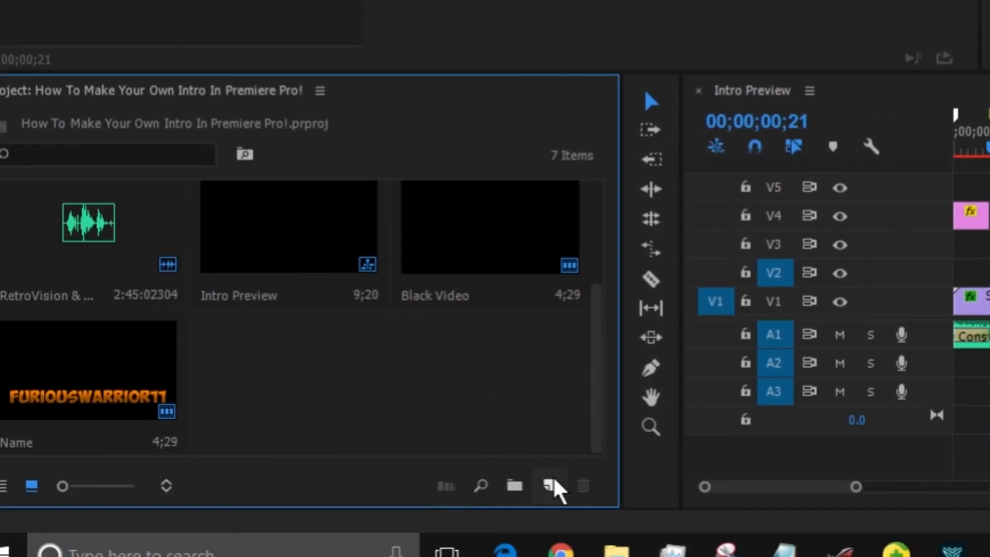
left_click(550, 484)
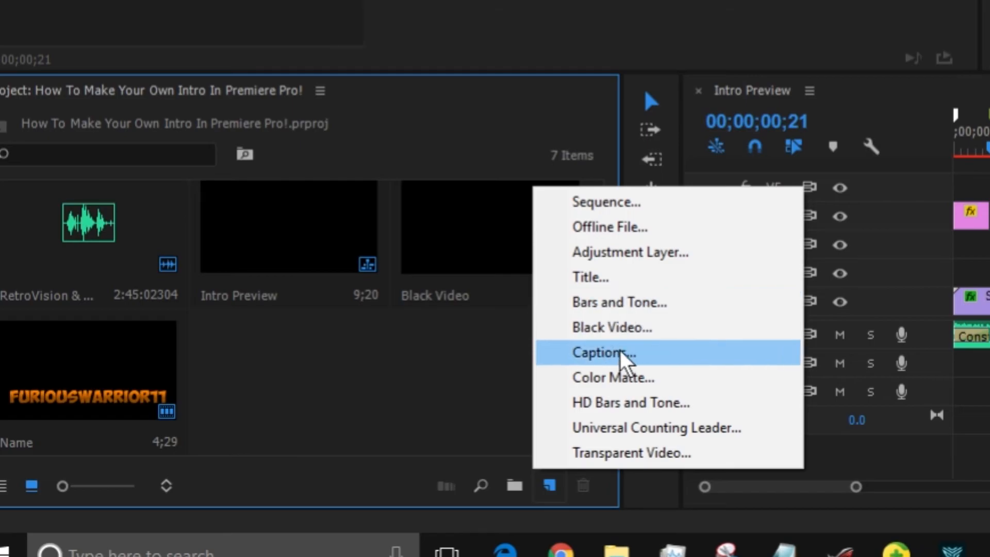
left_click(611, 379)
left_click(538, 358)
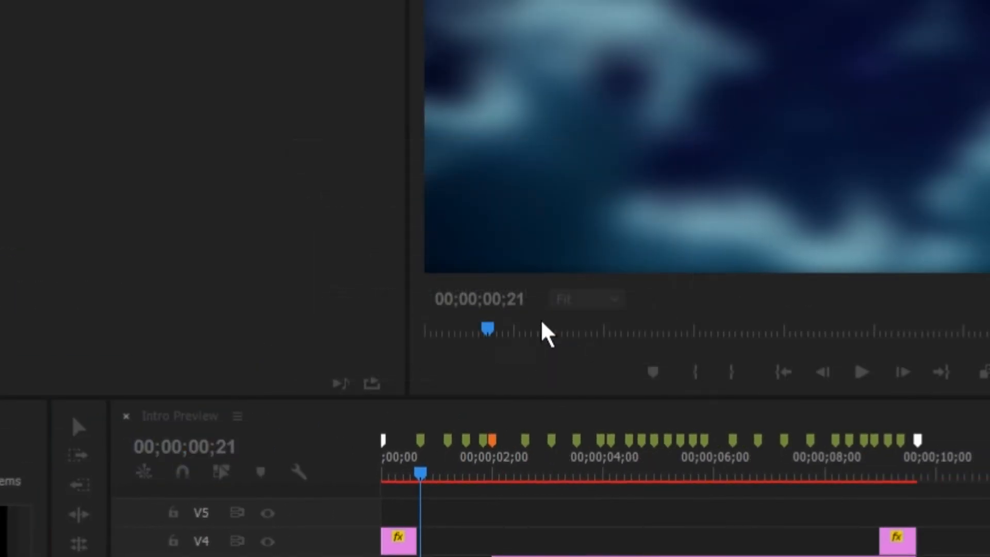
left_click_drag(481, 320, 242, 455)
left_click(737, 173)
left_click(420, 314)
Place the Color Matte on V4 at 00;00;00;21 and have both Black Video clips on V5
left_click_drag(143, 462, 453, 382)
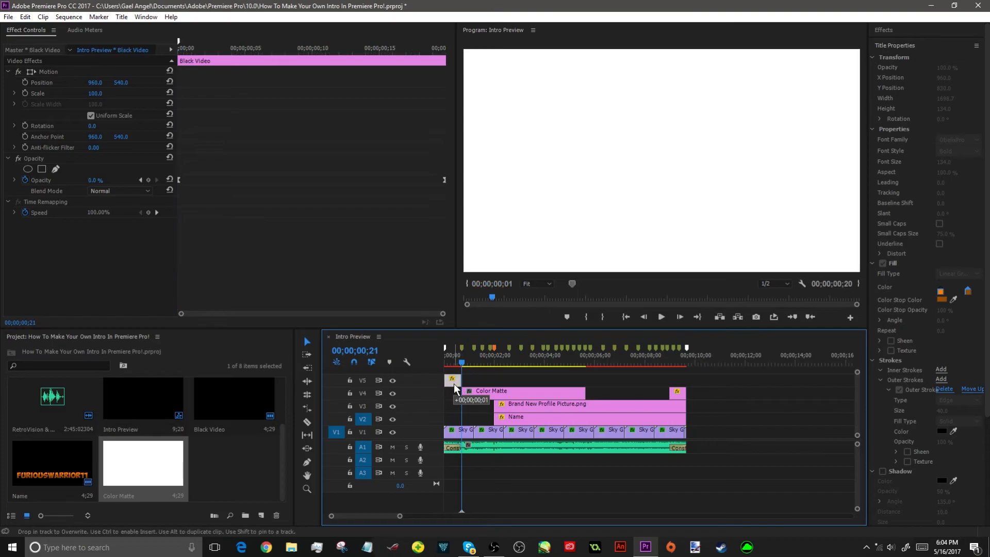
left_click(676, 382)
left_click(484, 391)
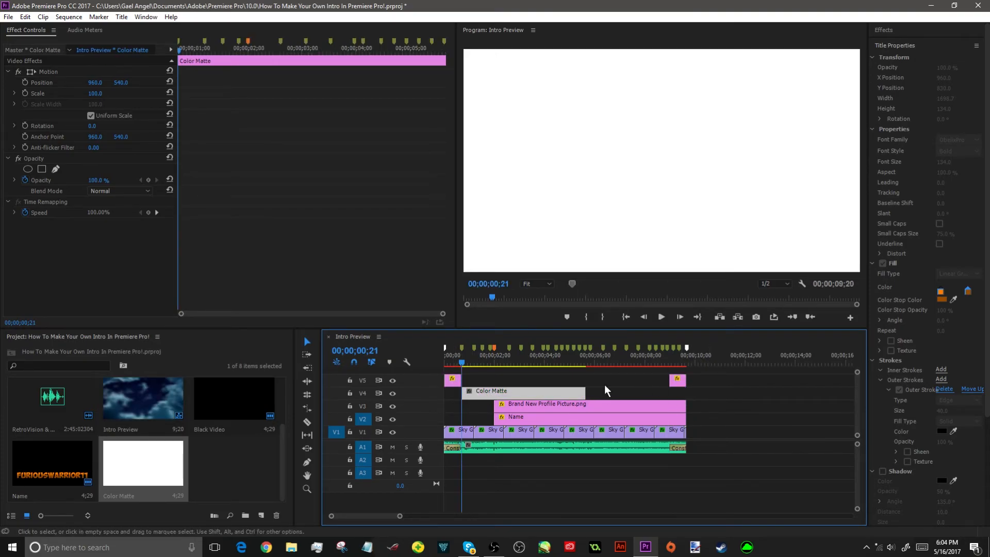
left_click(492, 380)
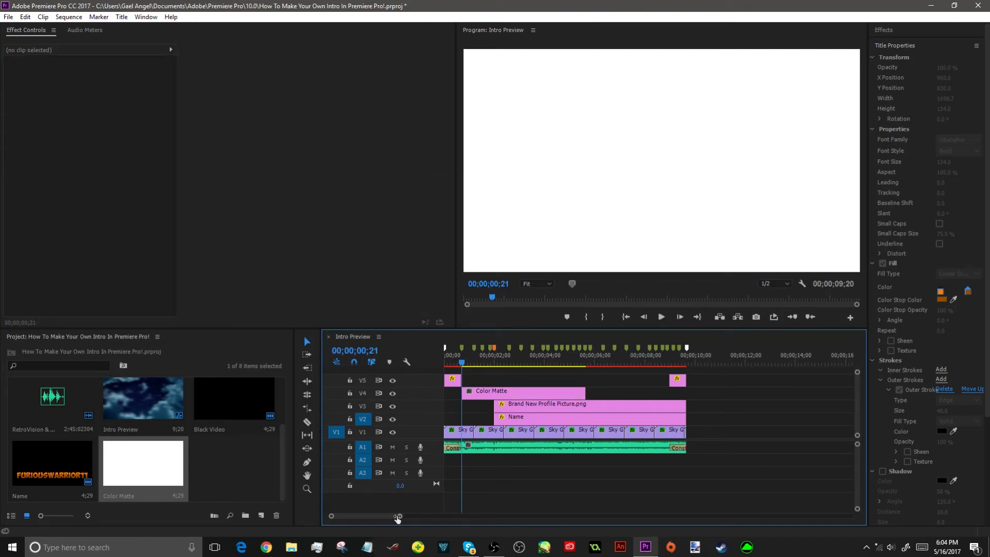
Advance five frames to 00;00;00;26 and trim the end of the Color Matte clip to that point
left_click_drag(398, 518, 354, 516)
key("Right")
key("Right")
key("Right")
key("Right")
key("Right")
left_click_drag(353, 518, 395, 516)
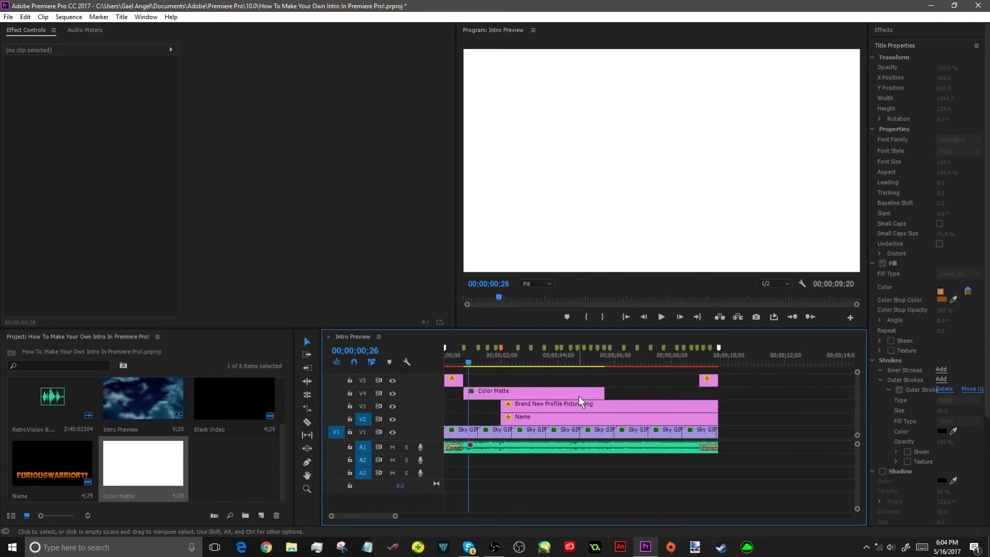
left_click_drag(604, 392, 469, 392)
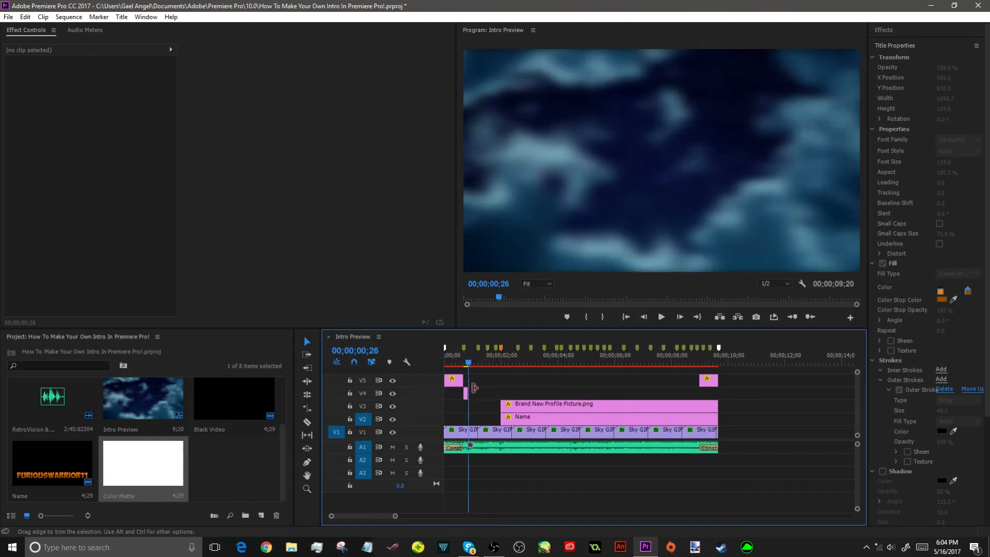
Move the playhead to 00;00;00;28 and extend the end of the Color Matte clip to it
left_click(465, 363)
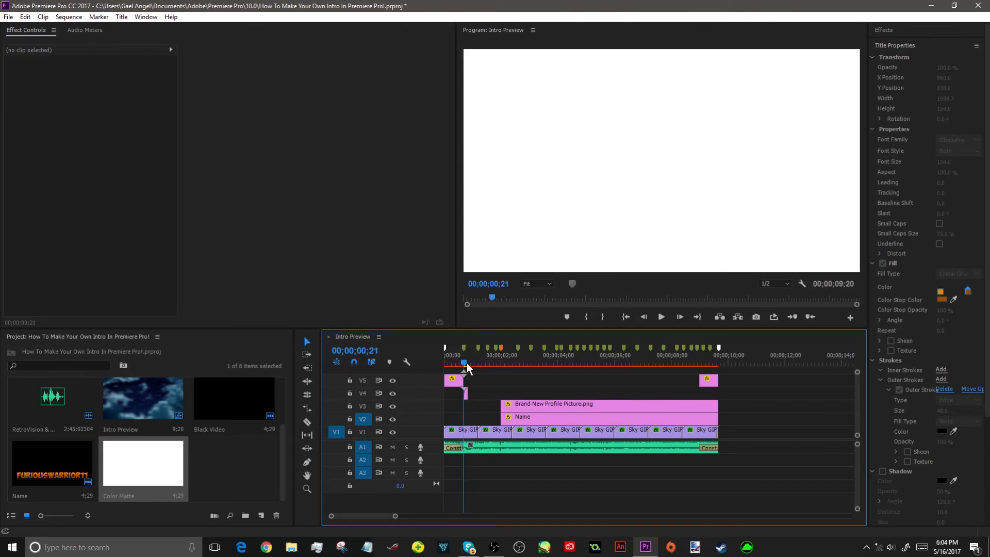
left_click(465, 394)
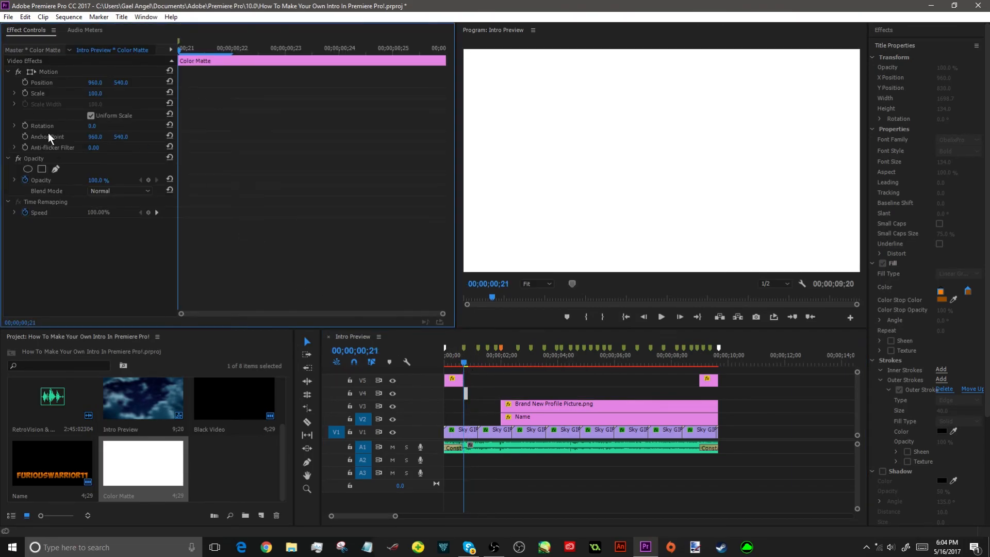
left_click(468, 354)
key("Right")
key("Right")
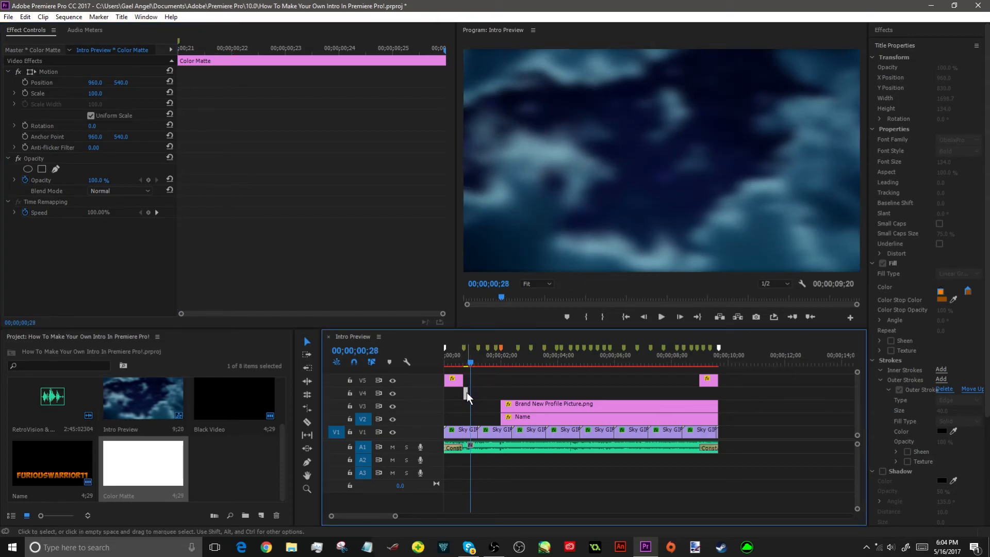
left_click_drag(468, 392, 470, 391)
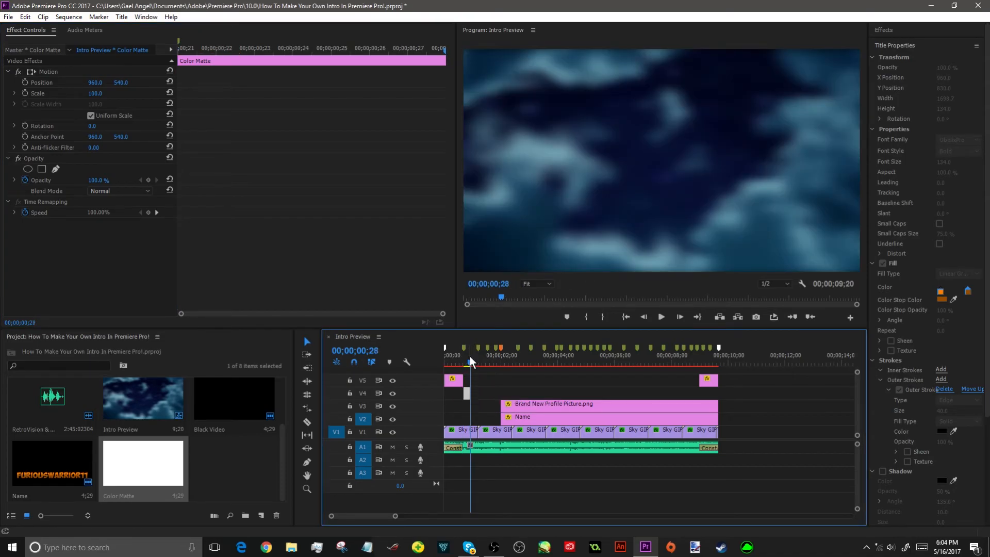
Keyframe the Color Matte's Opacity at 0% on 00;00;00;21, 100% on 00;00;00;24 and 0% on 00;00;00;28
left_click(465, 360)
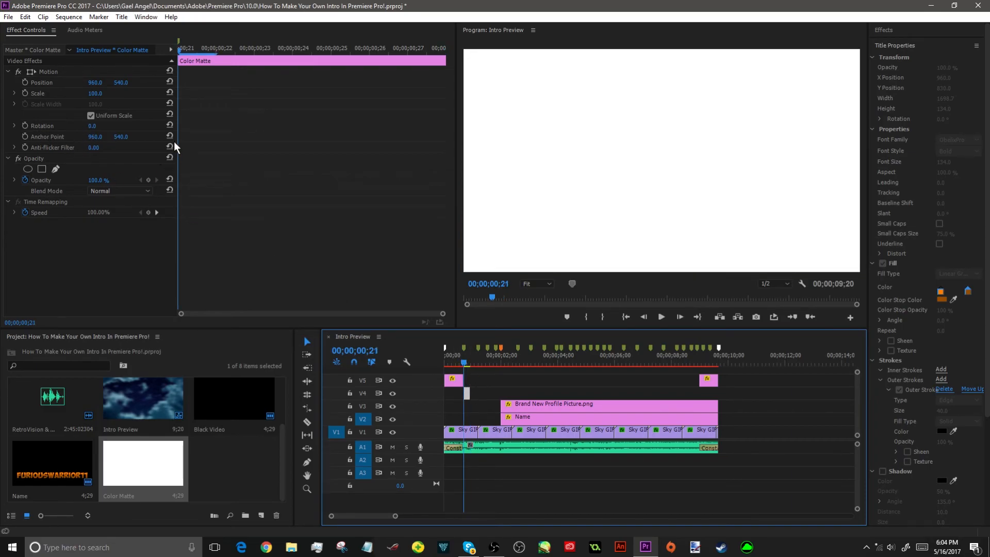
left_click(149, 179)
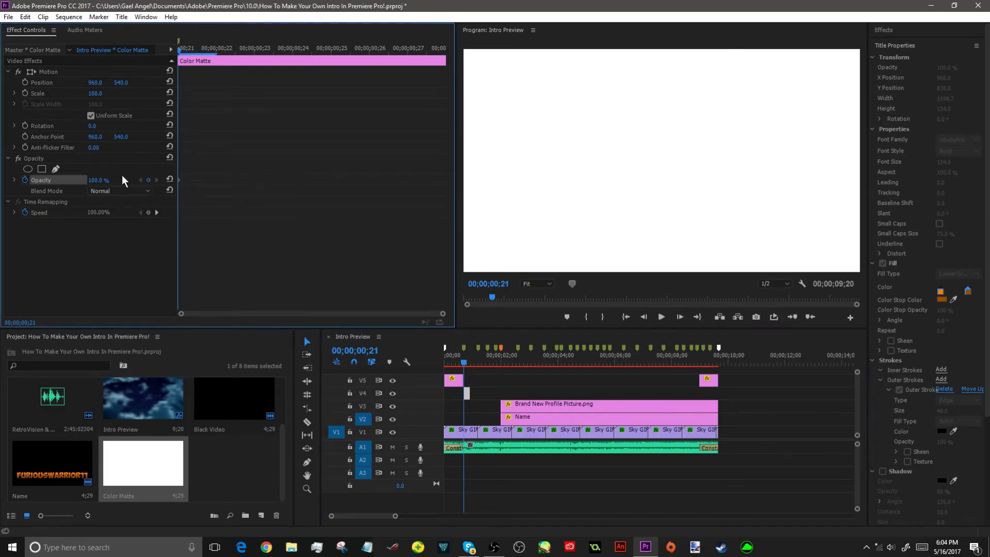
left_click_drag(107, 181, 51, 181)
left_click(212, 177)
key("Right")
key("Right")
key("Right")
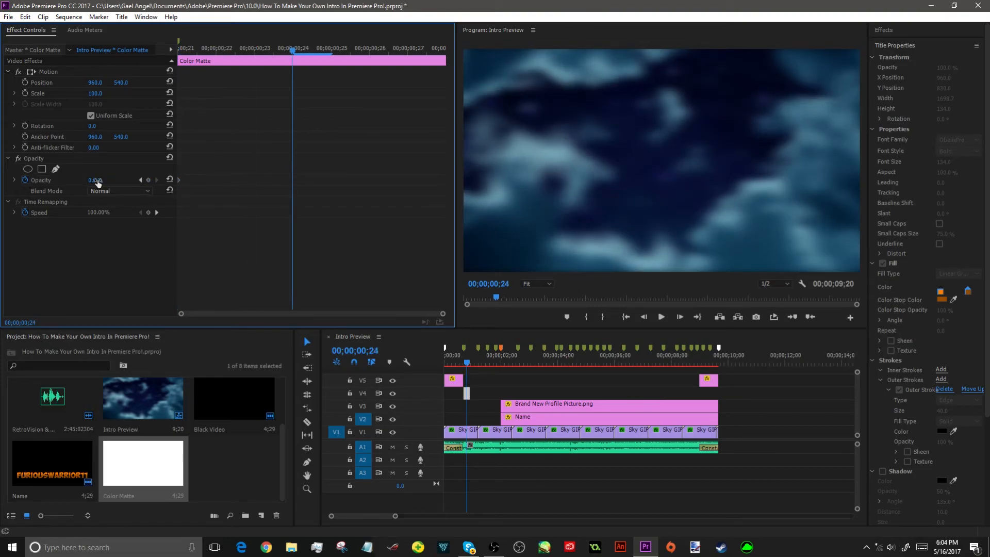
left_click_drag(98, 180, 125, 182)
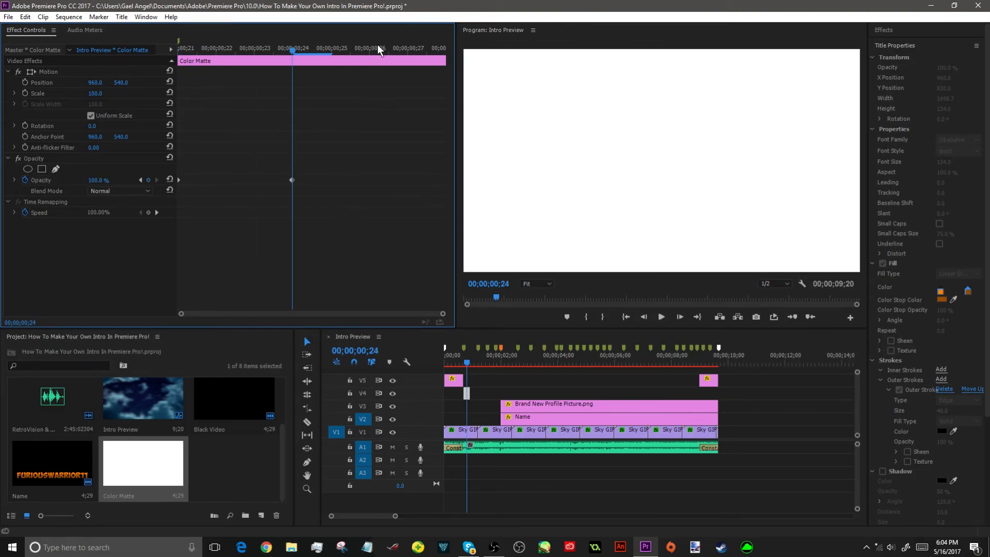
left_click_drag(377, 44, 446, 48)
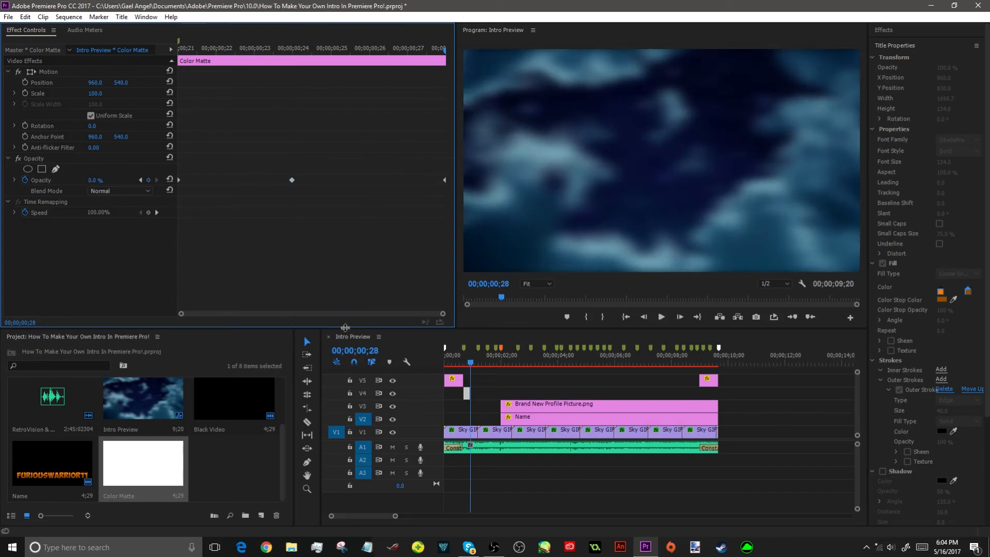
Preview the flash and lower its middle Opacity keyframe at 00;00;00;24 to 30%
left_click(461, 363)
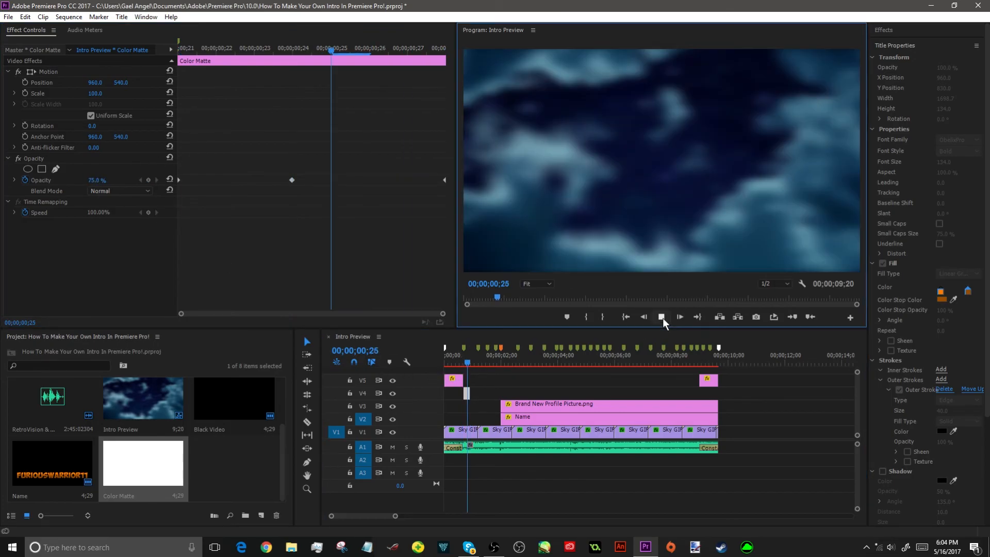
left_click_drag(242, 49, 297, 51)
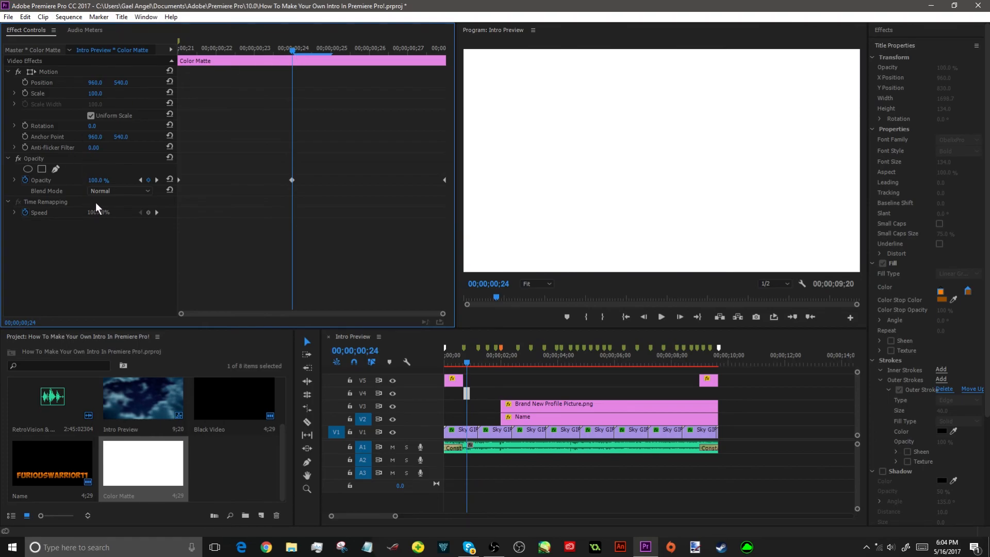
mouse_move(97, 180)
left_mouse_down()
mouse_move(83, 181)
mouse_move(108, 191)
left_mouse_up()
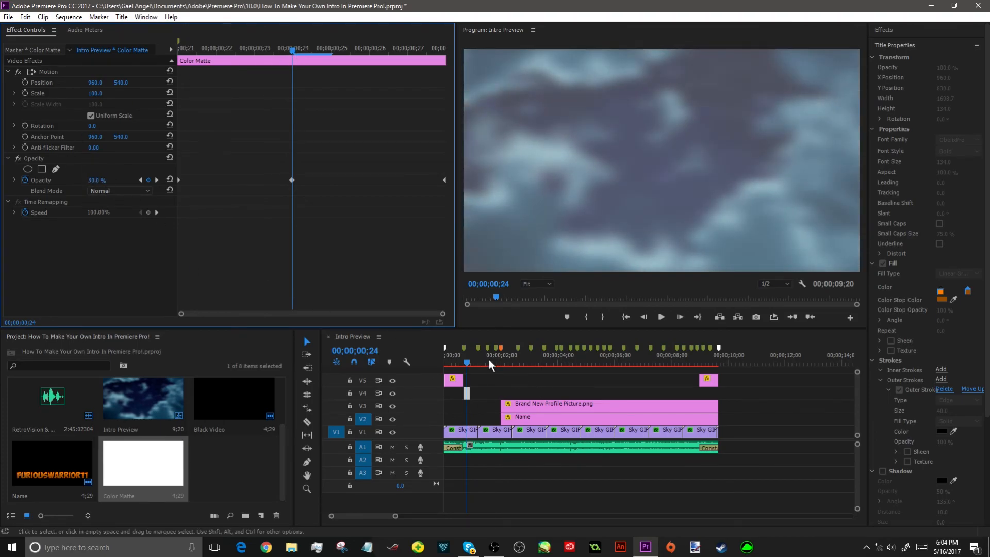
left_click(456, 363)
left_click(662, 317)
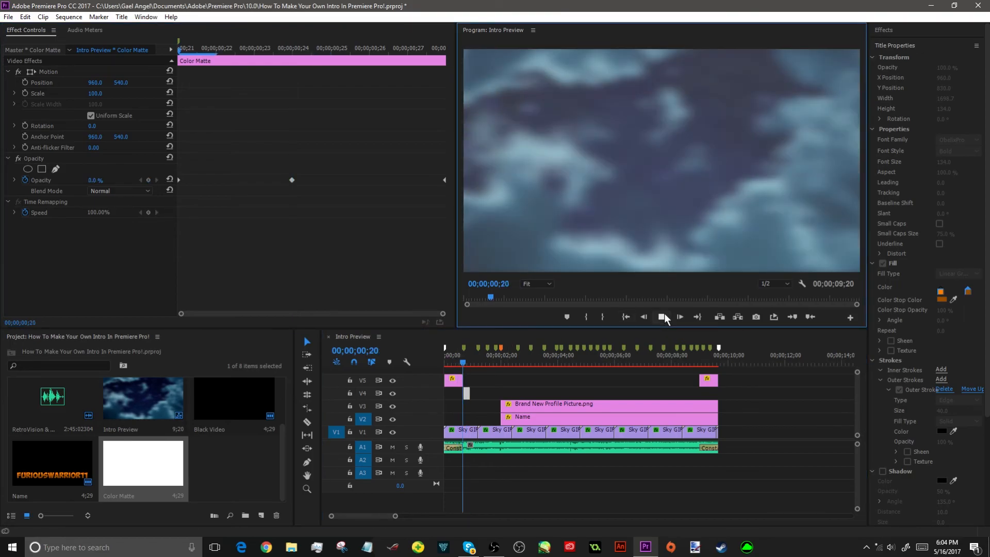
left_click(464, 361)
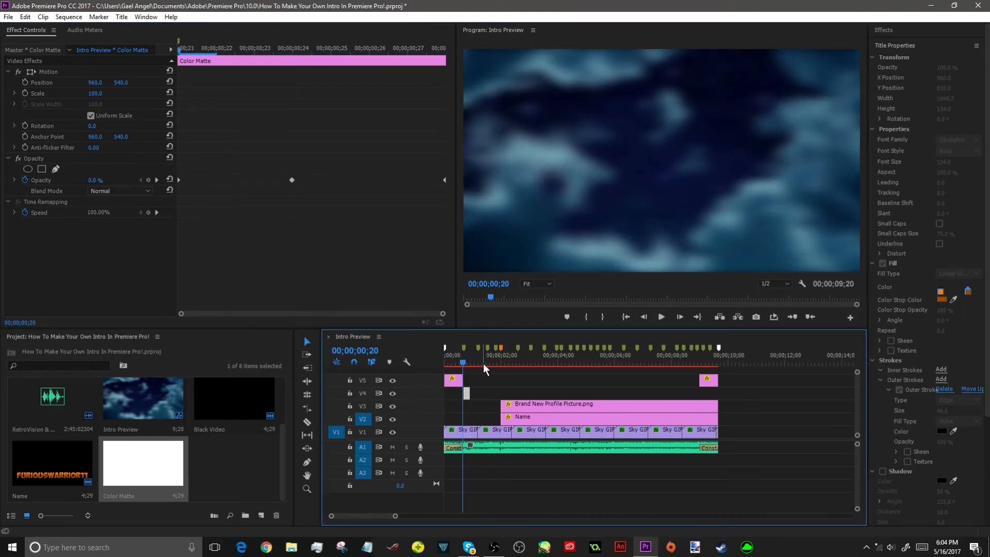
Target V4 instead of V2 and paste a copy of the Color Matte flash at the start of the sequence
key("Home")
left_click(493, 387)
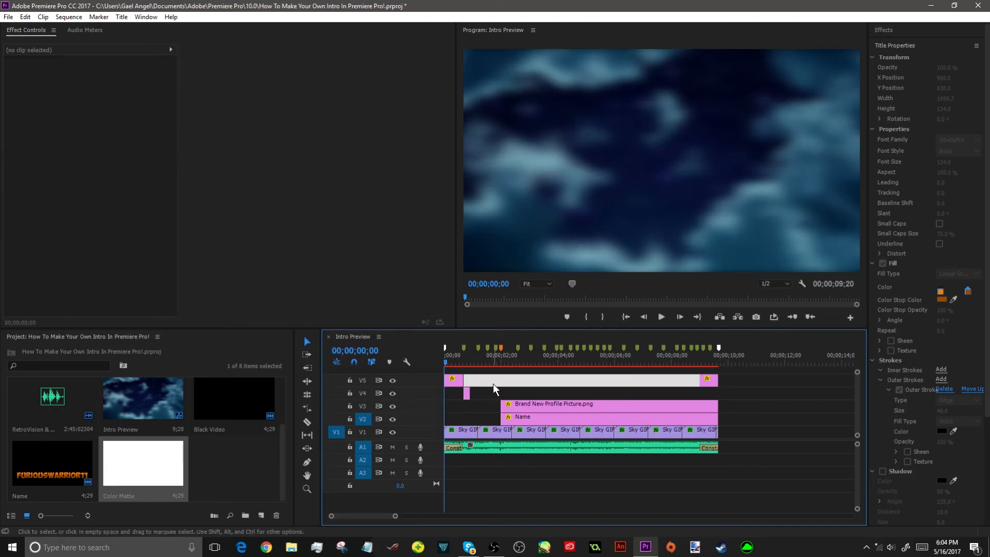
left_click(496, 393)
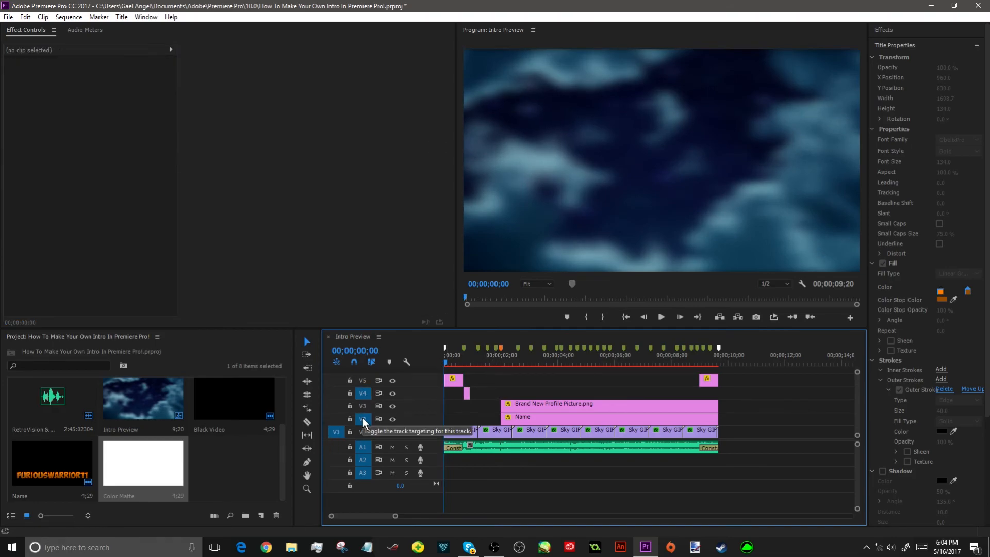
left_click(535, 378)
left_click(528, 374)
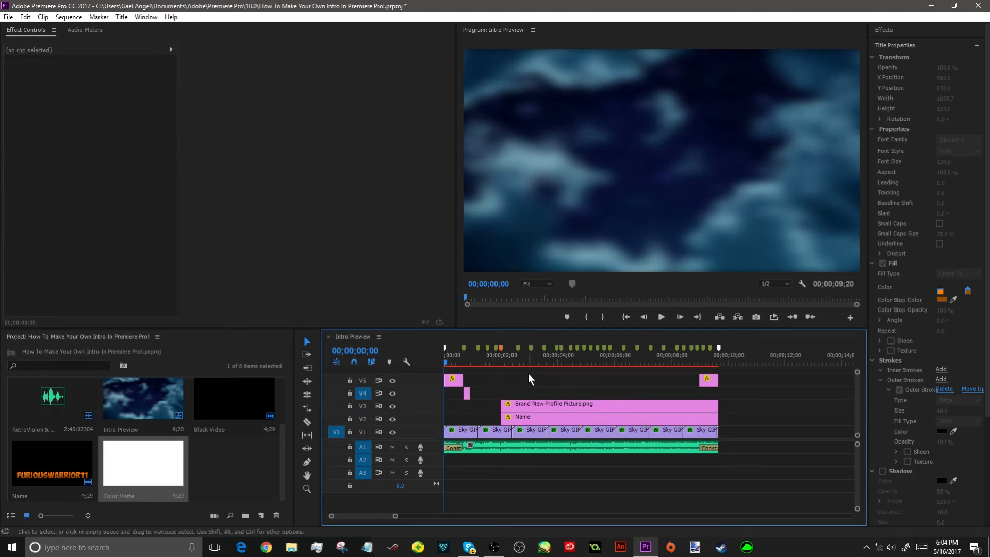
key("ctrl+v")
left_click_drag(448, 360, 442, 360)
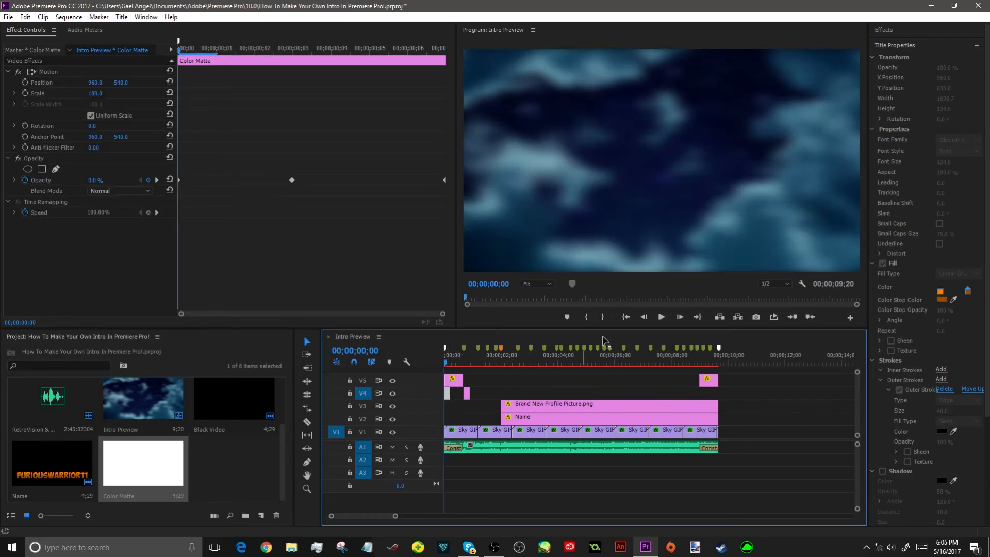
Paste copies of the Color Matte flash on V4 at 00;00;01;06, 00;00;01;16 and 00;00;01;25
left_click(658, 320)
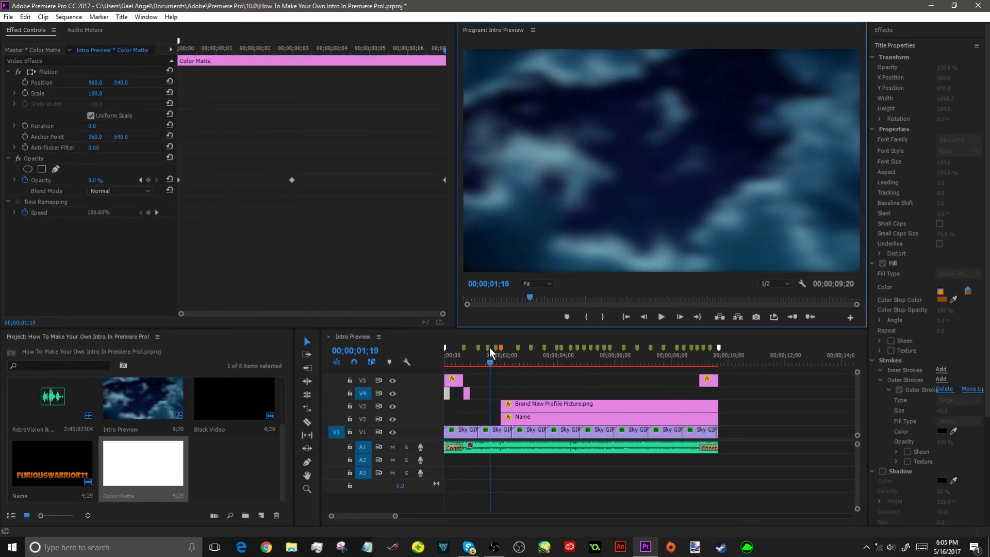
left_click(484, 360)
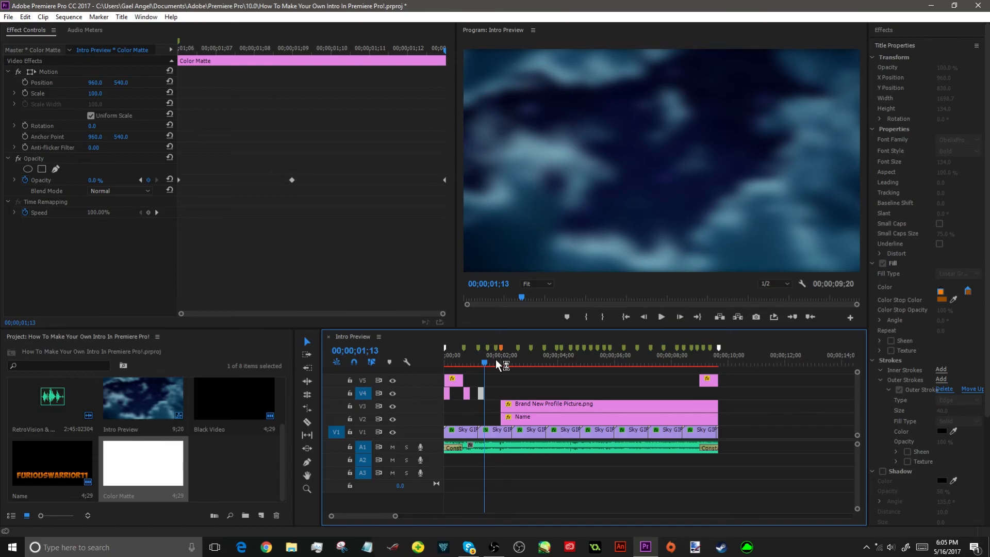
left_click(487, 361)
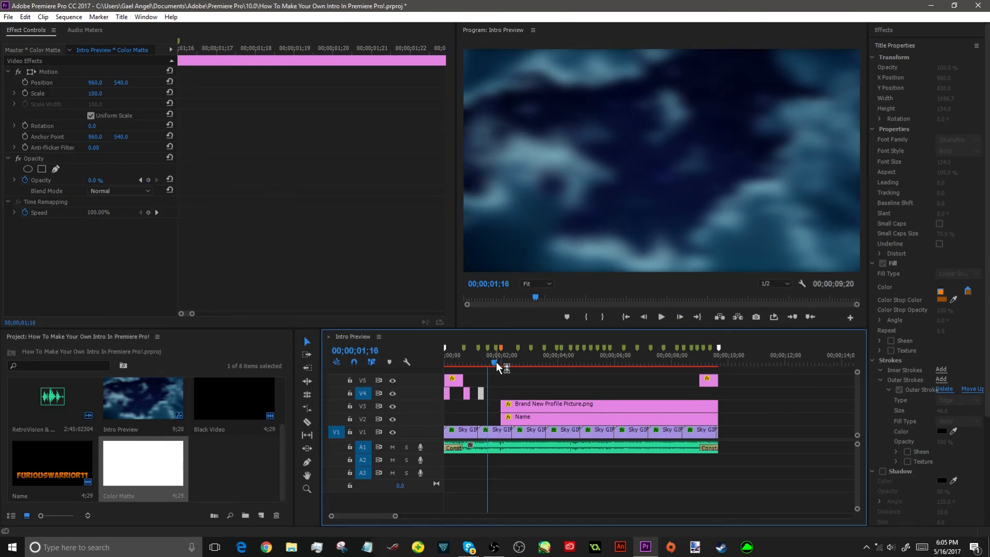
left_click(498, 361)
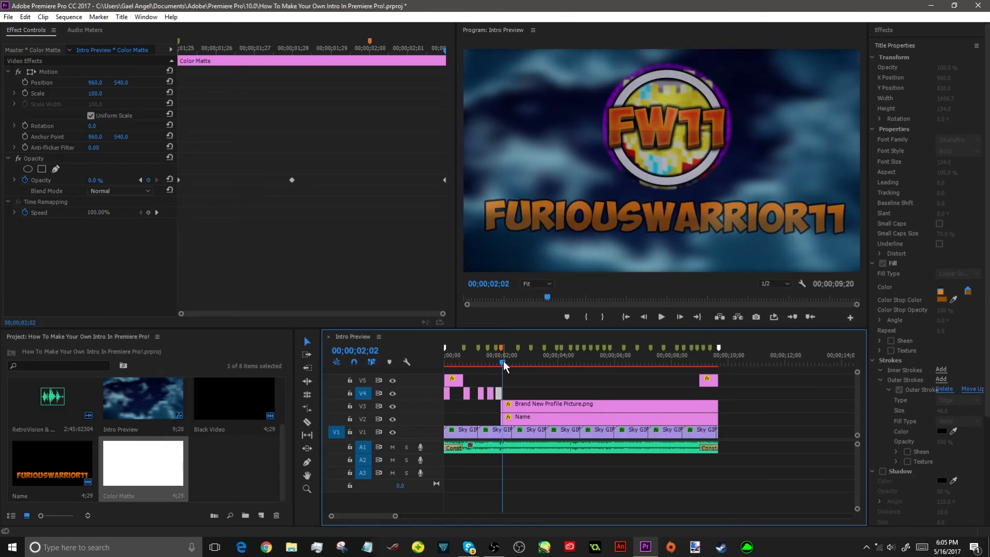
Switch track targeting from V4 to V5 and paste a Color Matte flash at 00;00;02;00
left_click_drag(503, 360, 499, 360)
left_click(362, 379)
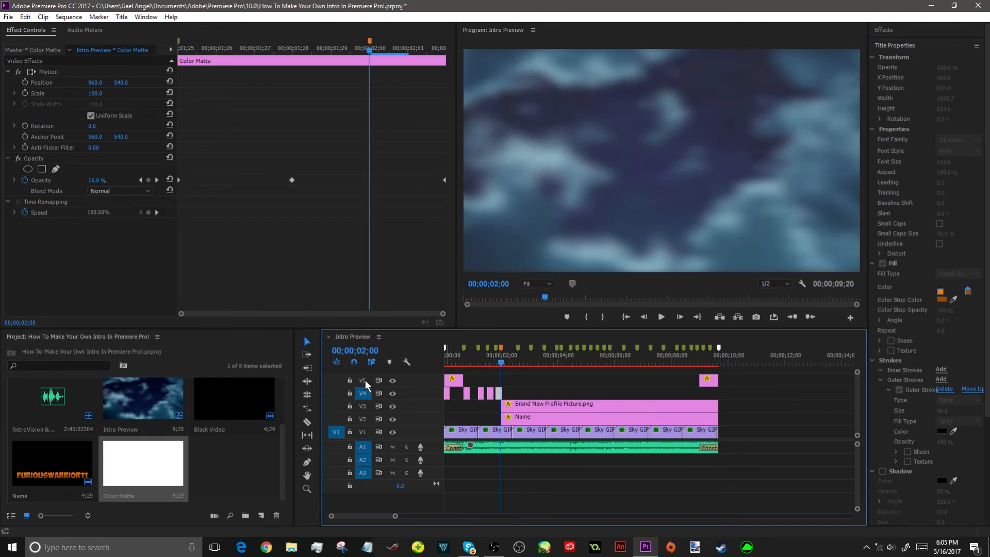
left_click(363, 393)
left_click(584, 380)
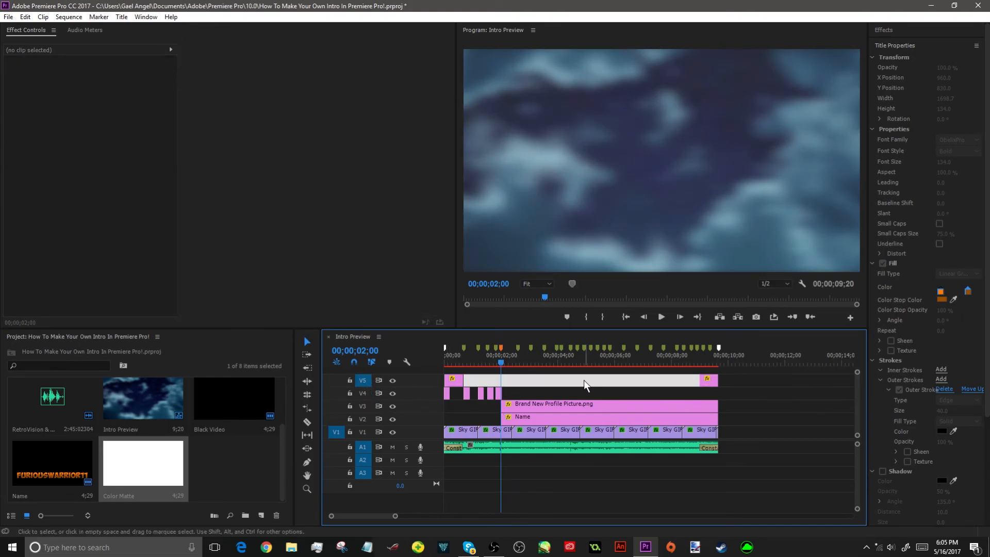
key("ctrl+v")
Preview the intro from the start, retarget V4 instead of V5, and paste a Color Matte flash at 00;00;03;02
left_click_drag(497, 358, 427, 364)
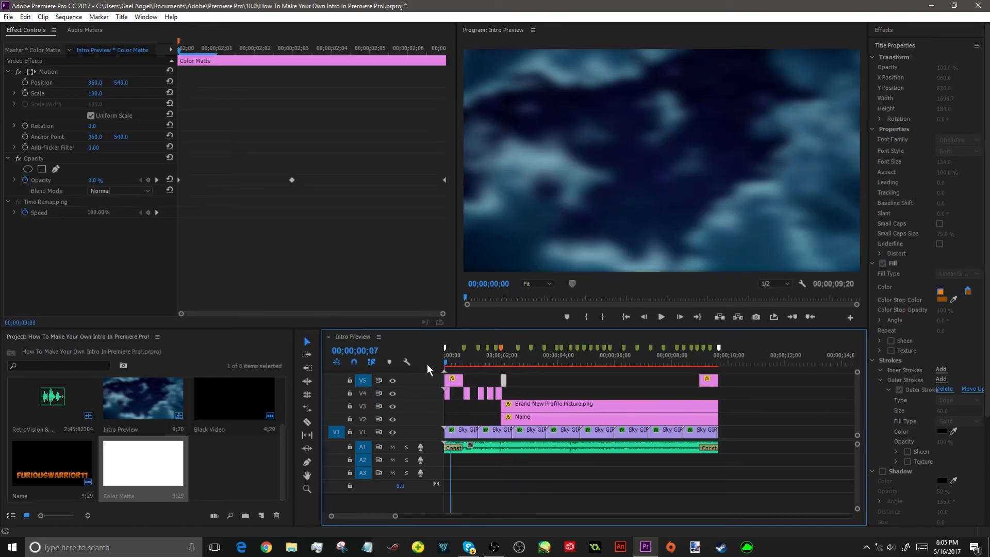
left_click(663, 316)
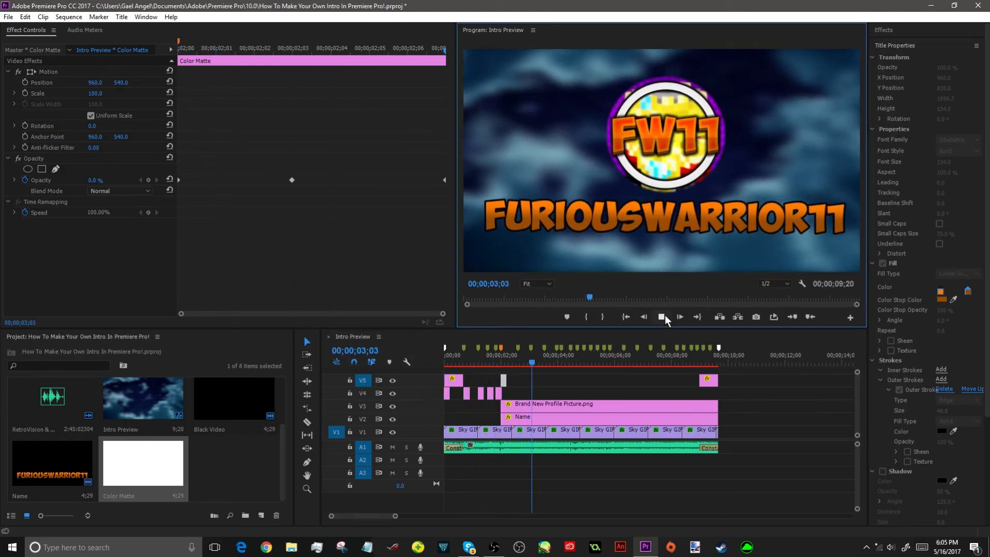
left_click(663, 316)
left_click(530, 361)
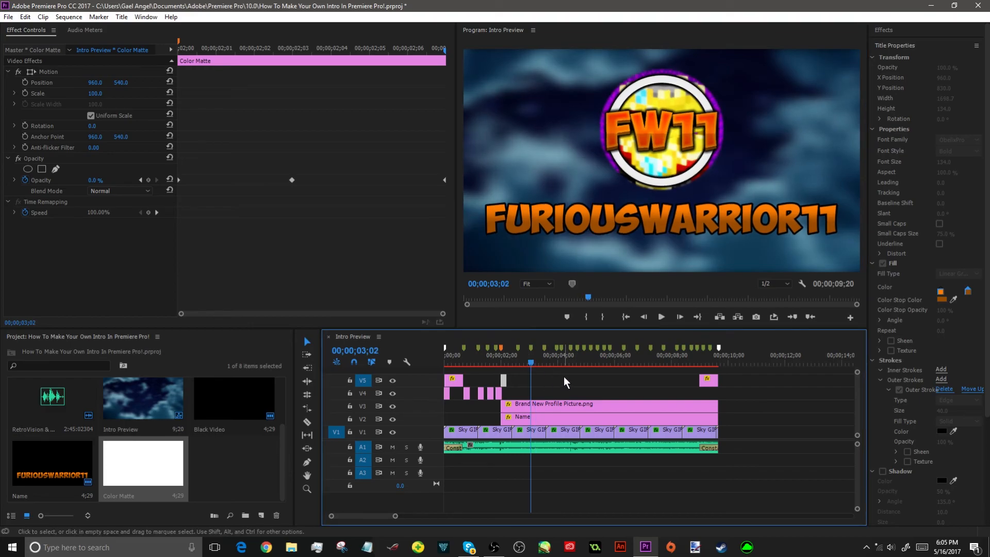
left_click(564, 378)
left_click(367, 382)
left_click(364, 391)
key("ctrl+v")
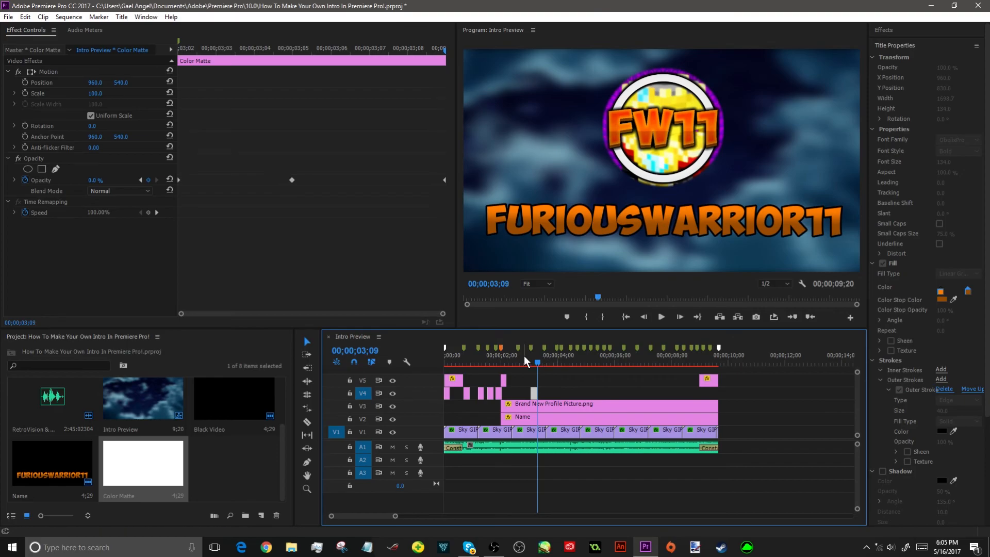
Play onward to find the next strong beat and paste a Color Matte flash on V4 at 00;00;05;25
left_click(660, 317)
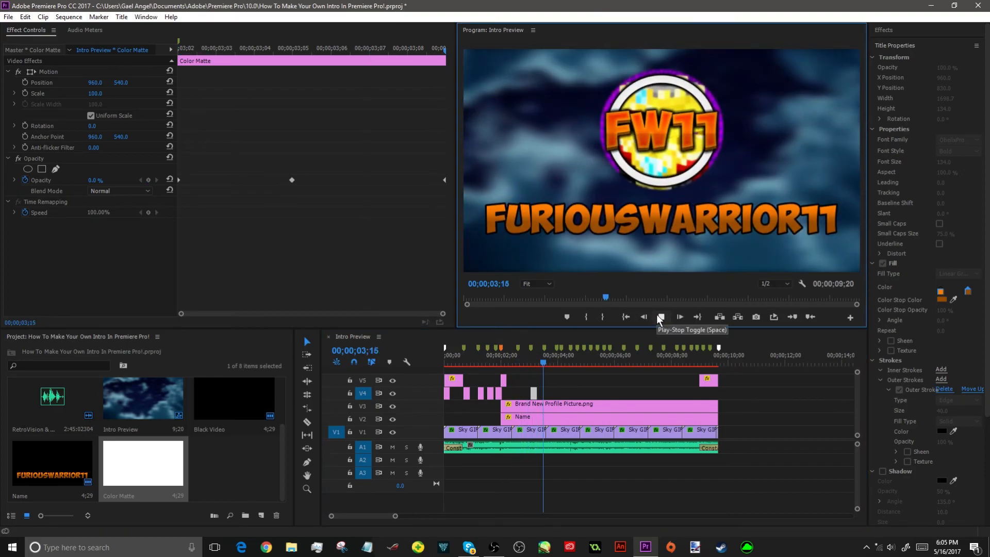
left_click(660, 316)
left_click(660, 316)
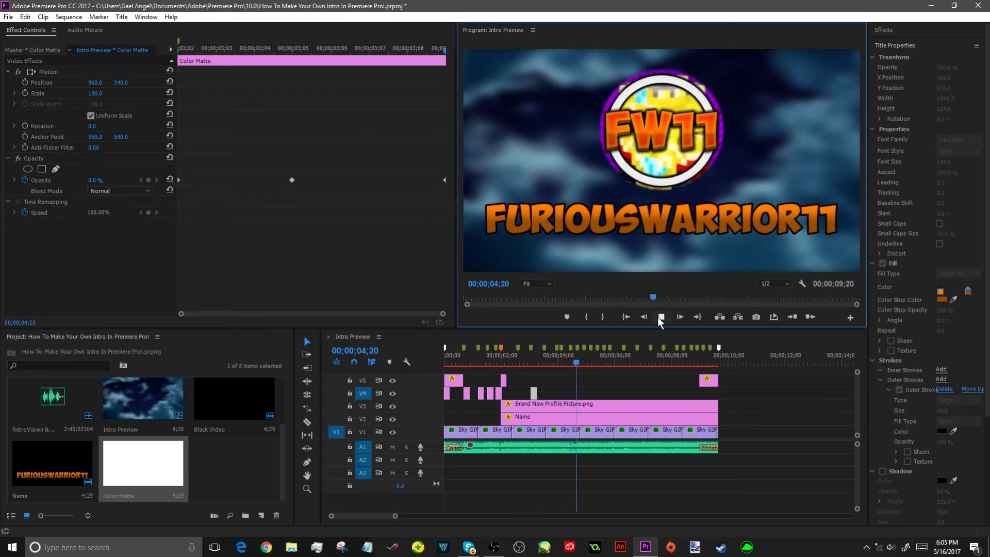
left_click(660, 316)
key("ctrl+v")
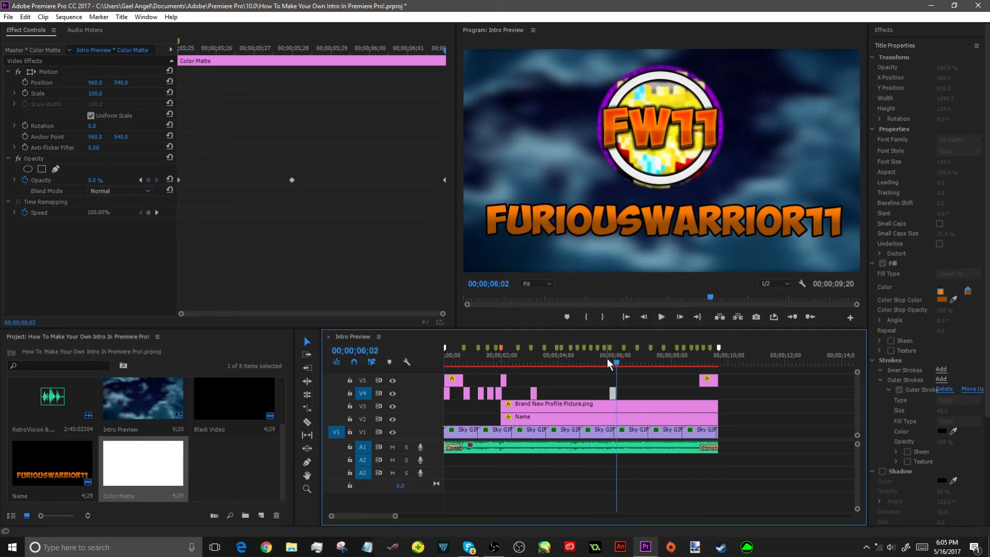
Paste Color Matte flashes on V4 at 00;00;06;24 and 00;00;07;22, playing the music between them
left_click(655, 316)
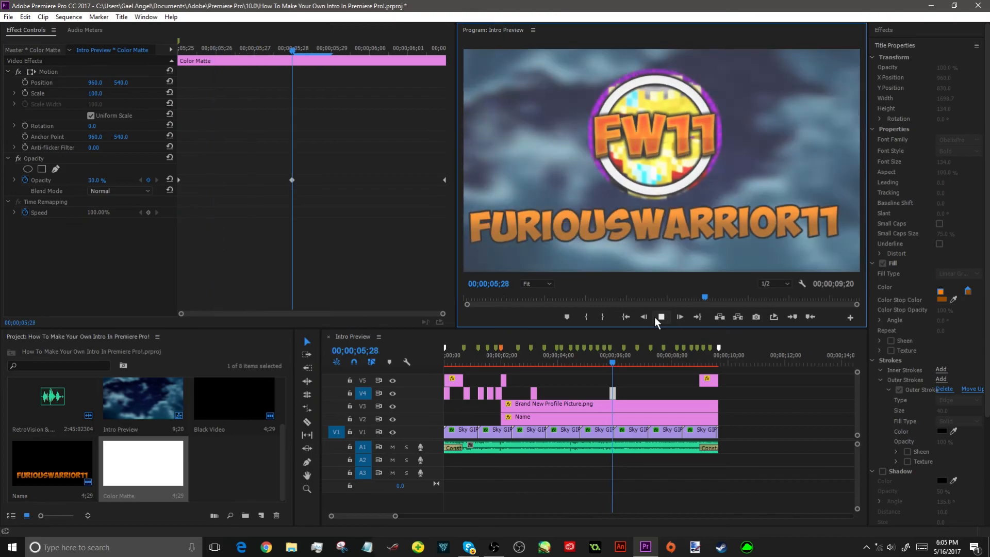
left_click(638, 359)
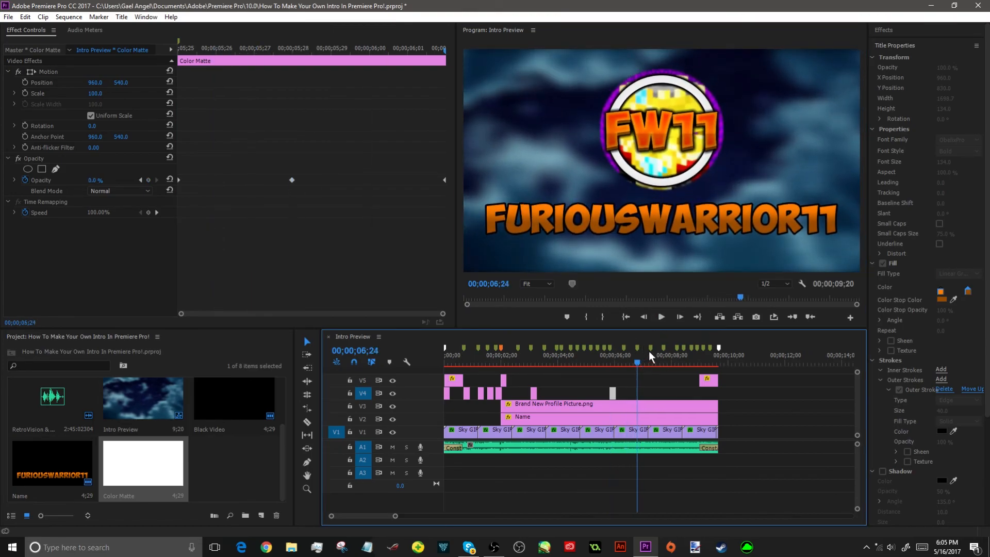
key("ctrl+v")
left_click(664, 316)
left_click(663, 317)
left_click(662, 361)
key("ctrl+v")
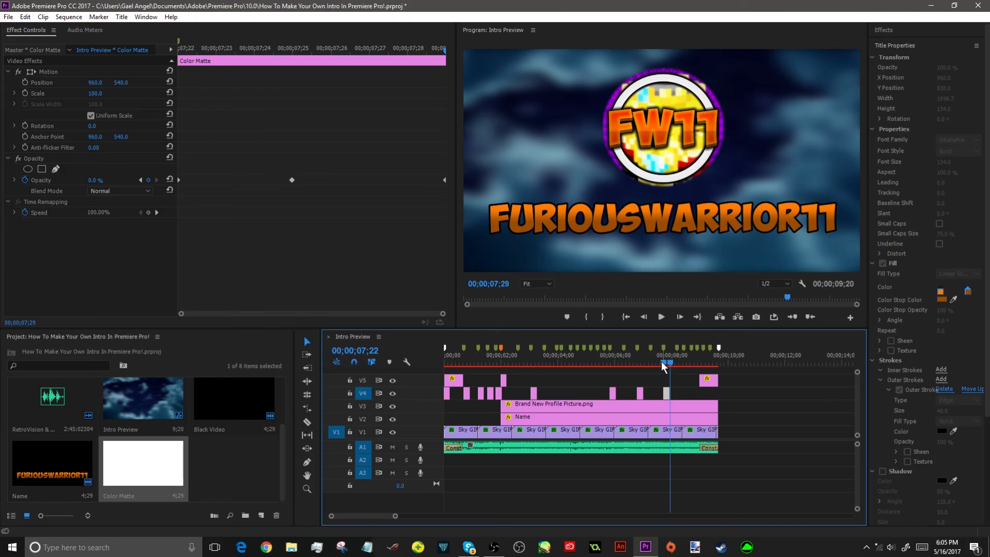
Play the ending and replay the intro from the start to check the flashes against the beats
left_click(662, 361)
left_click(661, 316)
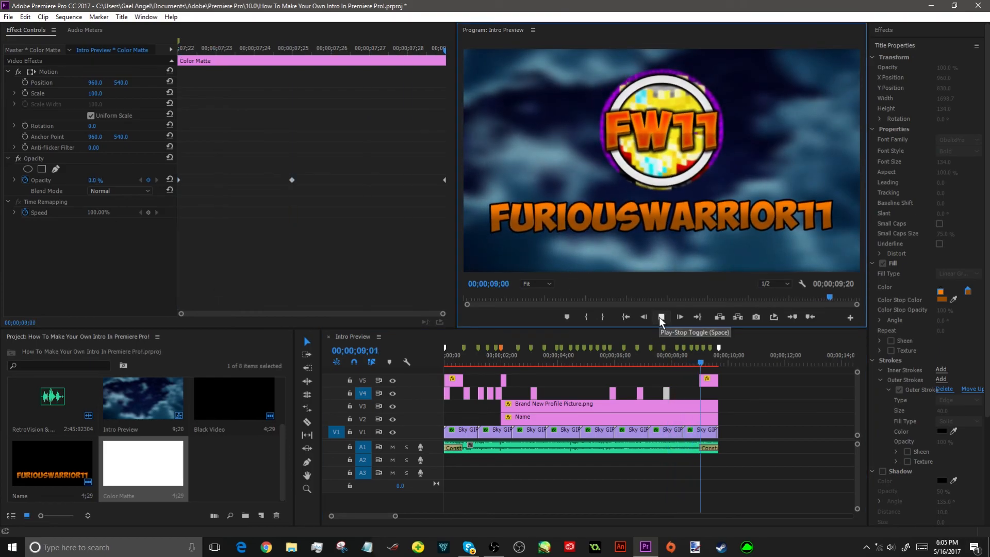
left_click_drag(580, 355, 444, 371)
left_click(518, 385)
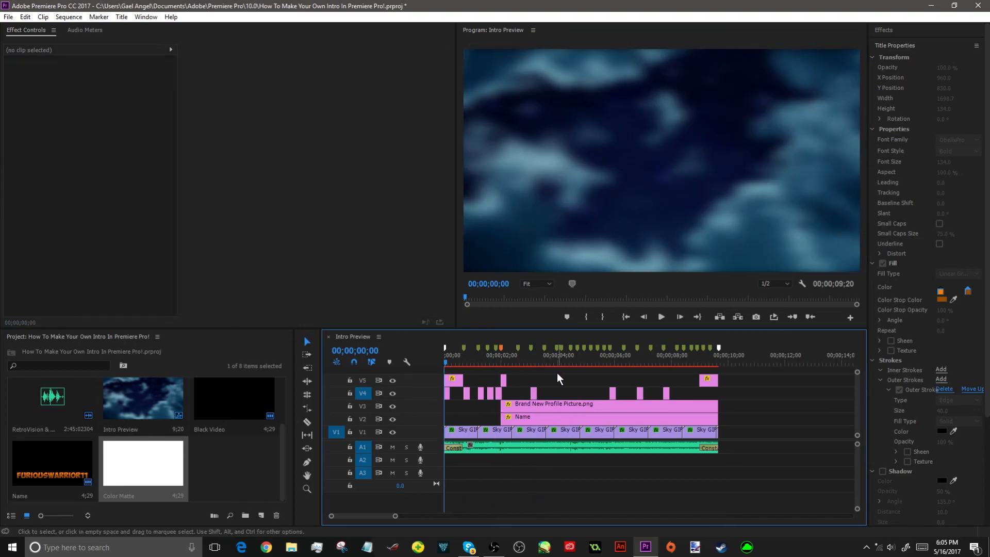
left_click(662, 318)
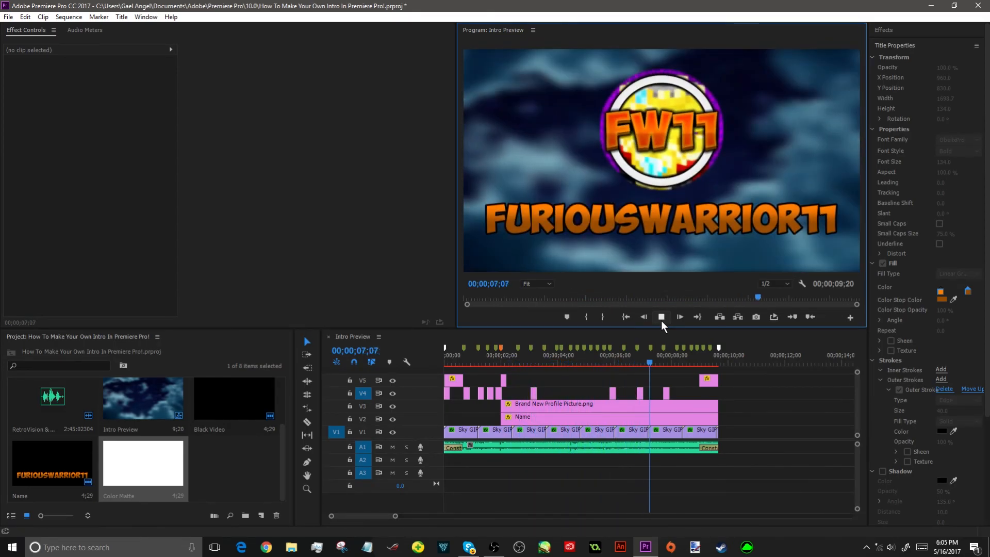
left_click(661, 317)
Paste Color Matte flashes on V4 at the beat marker near four seconds and at 00;00;08;06, and play through to the end
left_click(556, 357)
left_click_drag(627, 361, 676, 360)
left_click(555, 360)
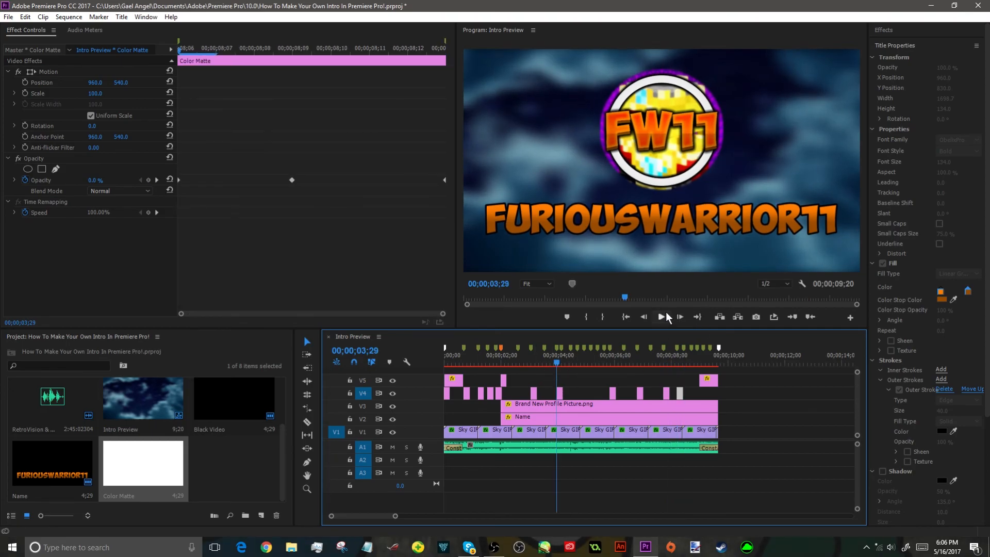
left_click(666, 314)
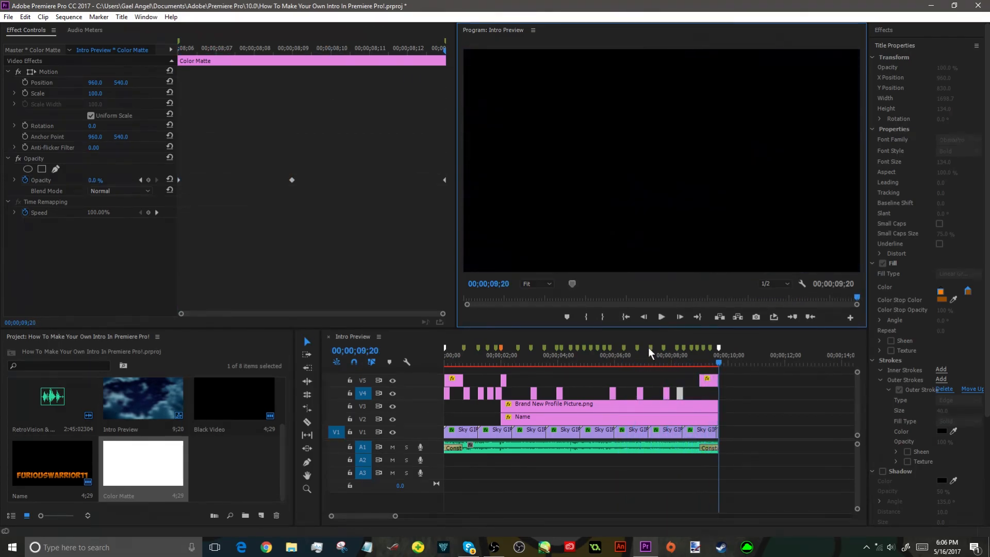
Return the playhead to the start of the Intro Preview sequence, and save the project
left_click_drag(654, 357, 427, 371)
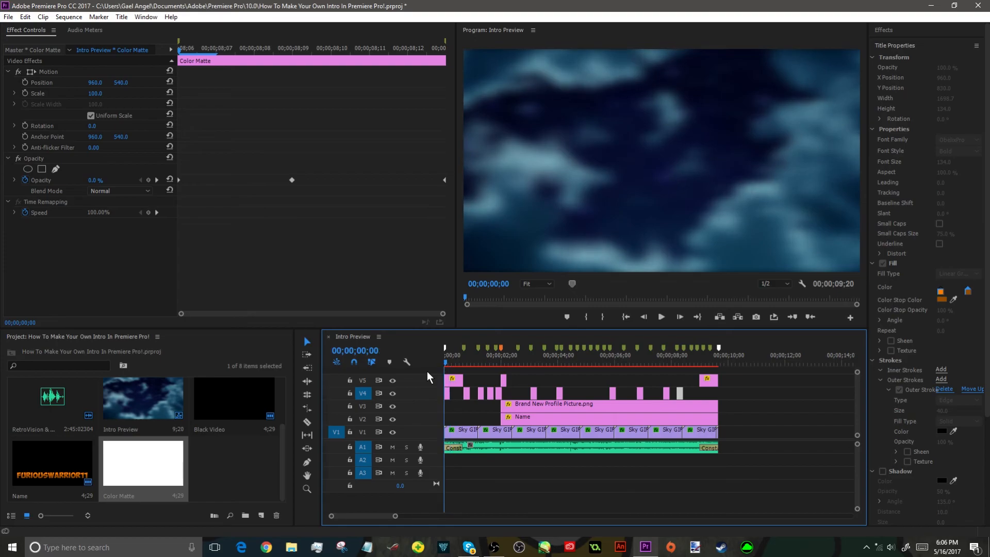
left_click(556, 378)
key("ctrl+s")
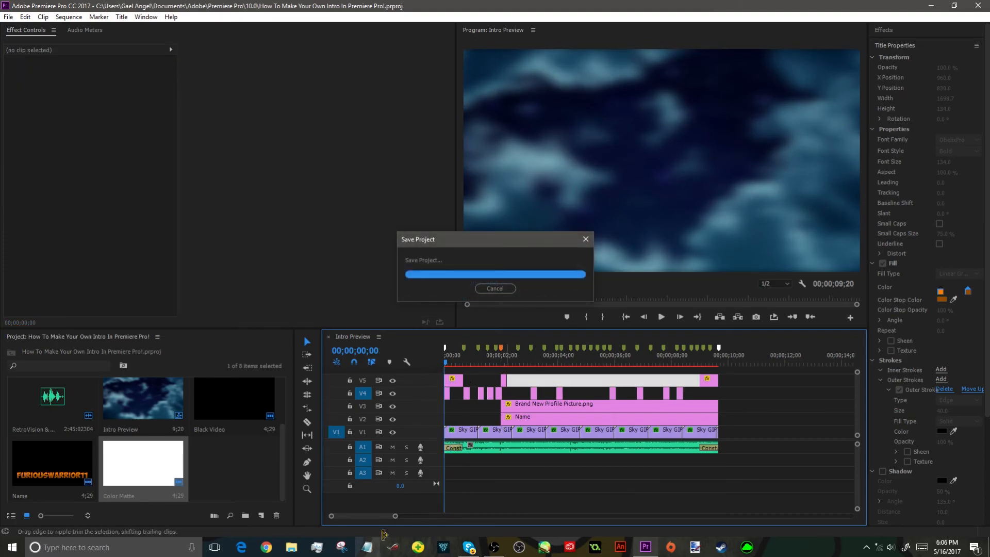
Nudge the opening clip on V5 back to the very start of the sequence, and save the project
left_click_drag(395, 516, 354, 516)
left_click_drag(506, 379, 504, 378)
left_click(522, 398)
left_click(526, 397)
left_click_drag(354, 516, 404, 516)
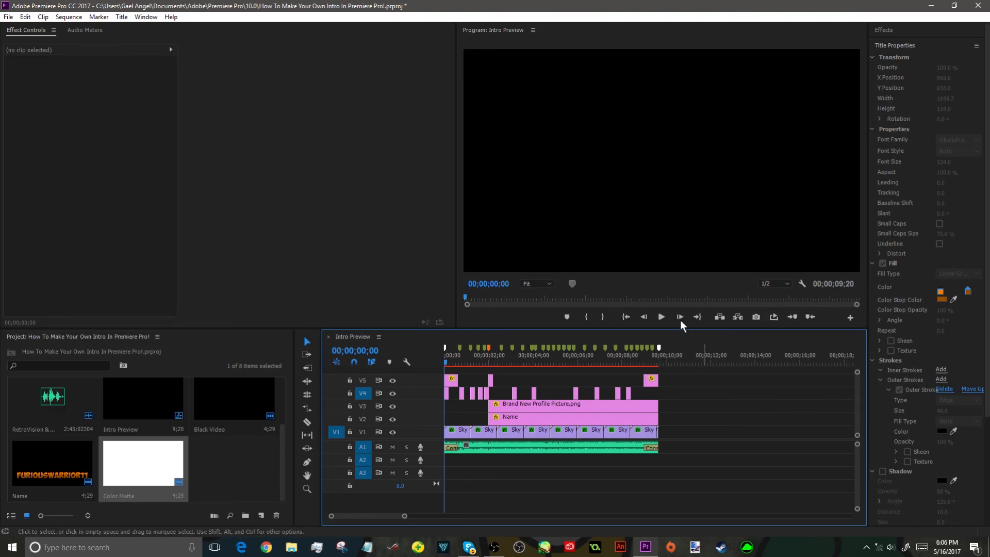
key("ctrl+s")
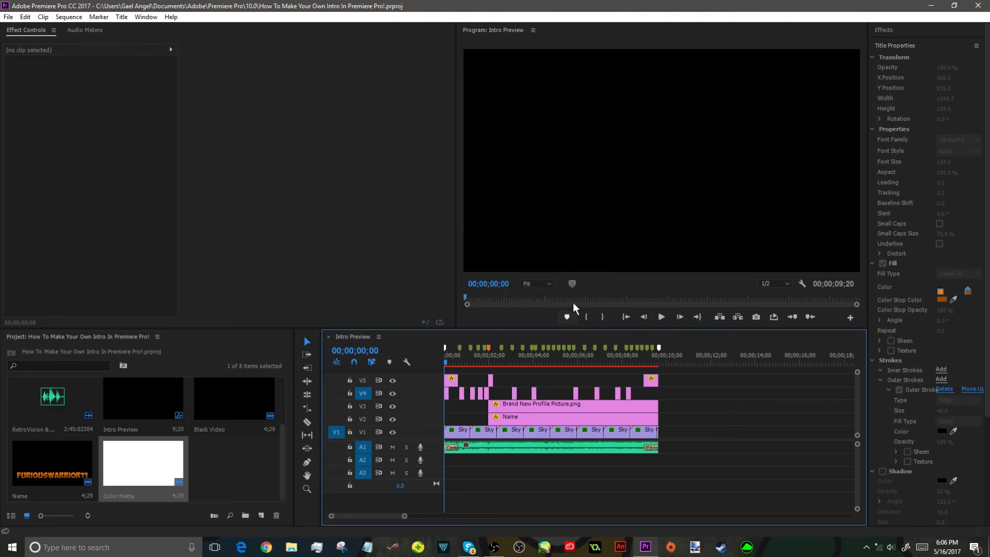
Play the finished intro, restart it from 00;00;00;00 to watch it in full, and save the project
left_click(661, 317)
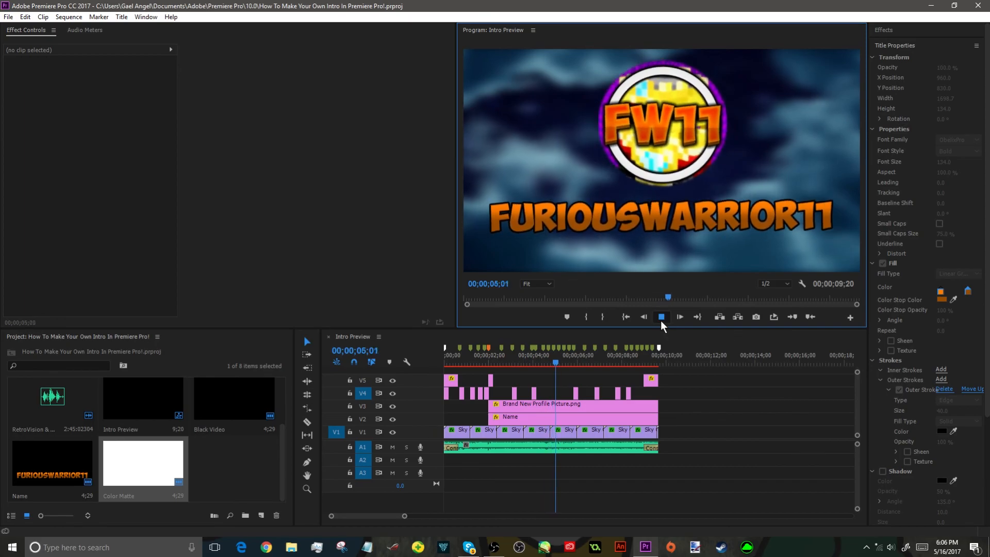
left_click(660, 320)
left_click_drag(481, 363, 425, 355)
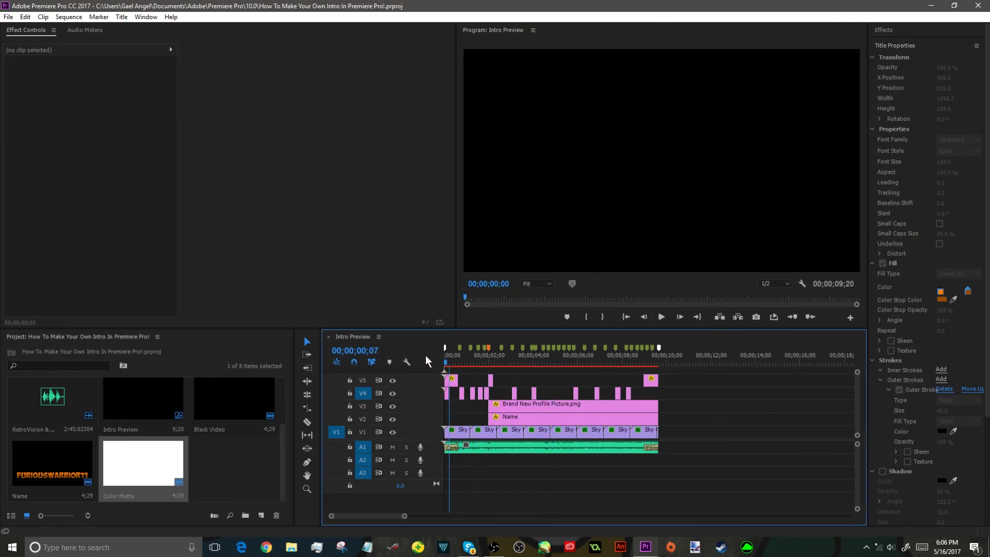
left_click(656, 314)
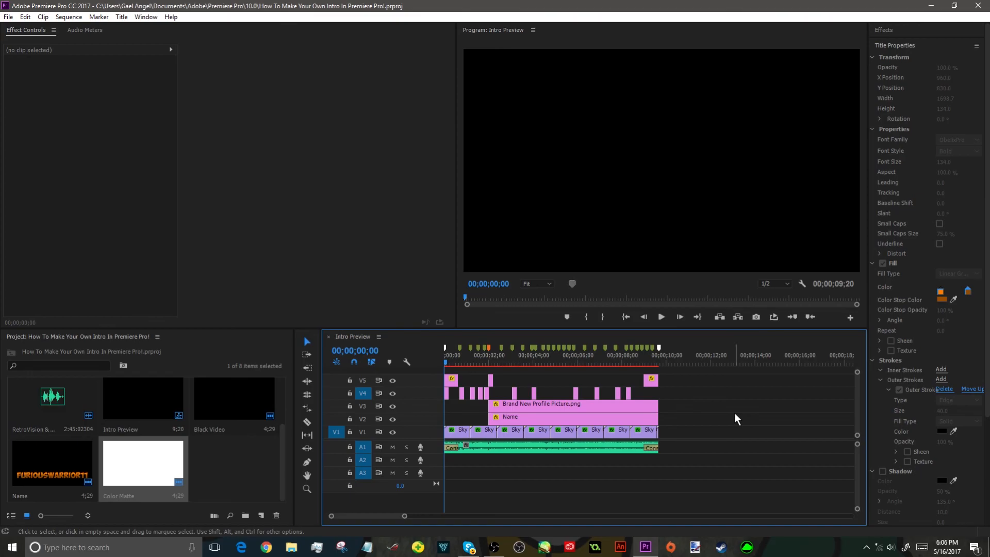
key("ctrl+s")
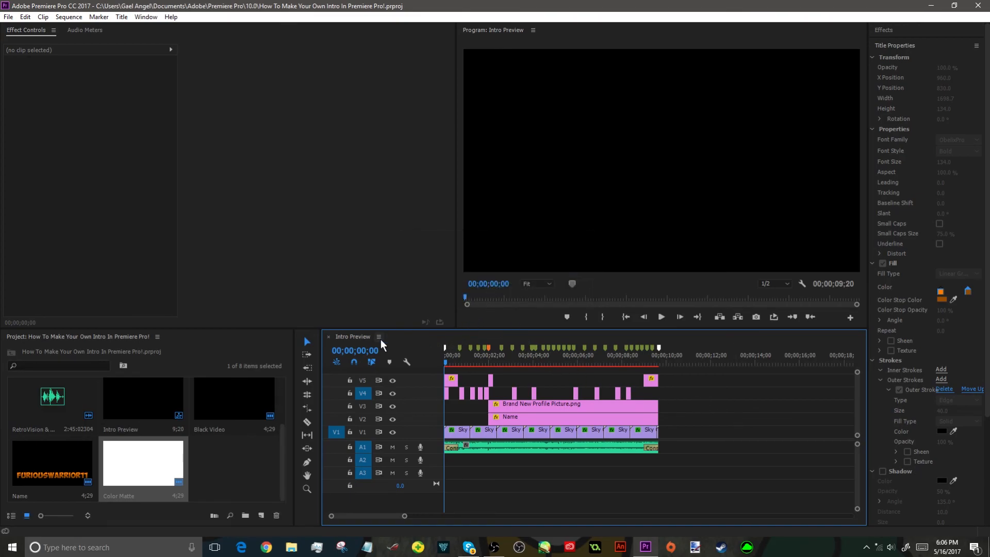
Open the media export settings for the Intro Preview sequence and review the available formats, keeping H.264
left_click(9, 17)
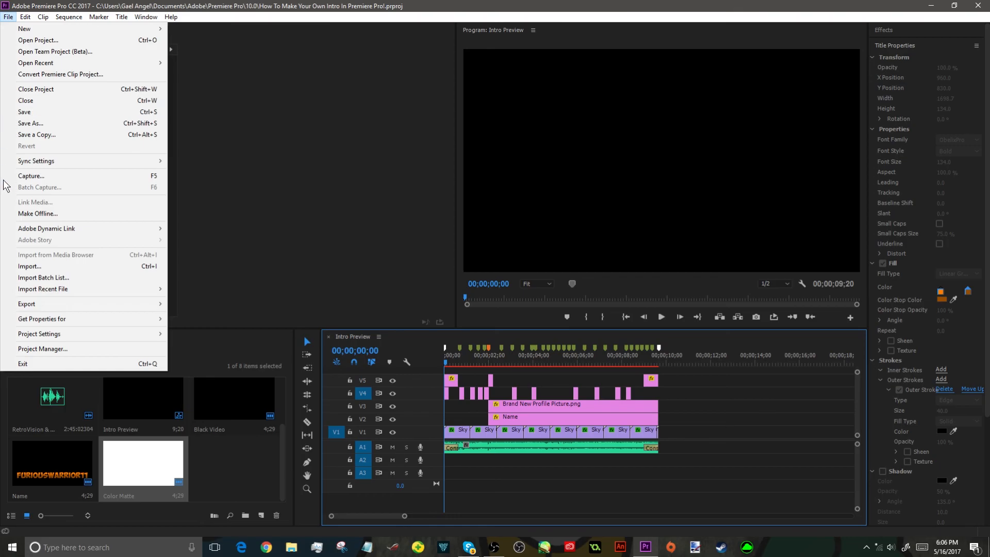
mouse_move(48, 303)
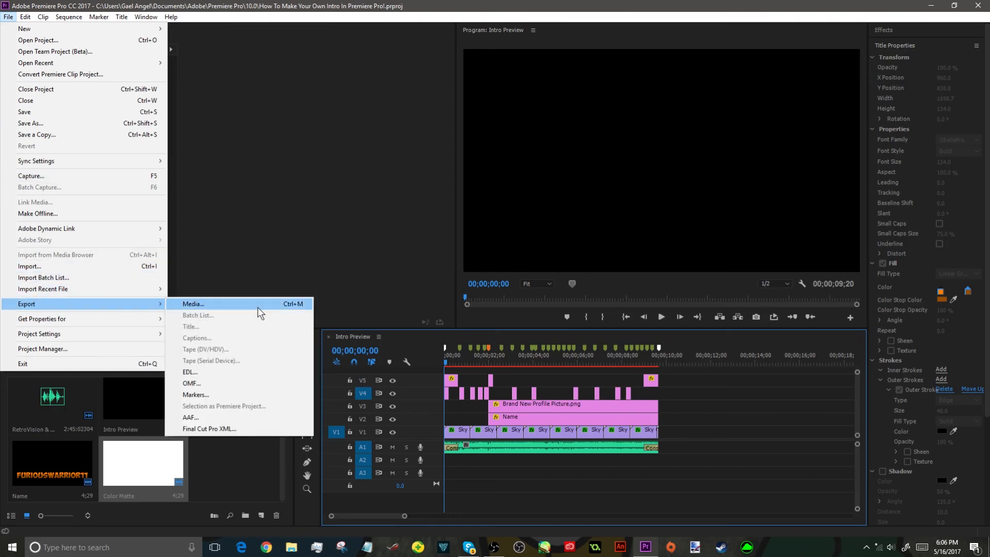
left_click(257, 308)
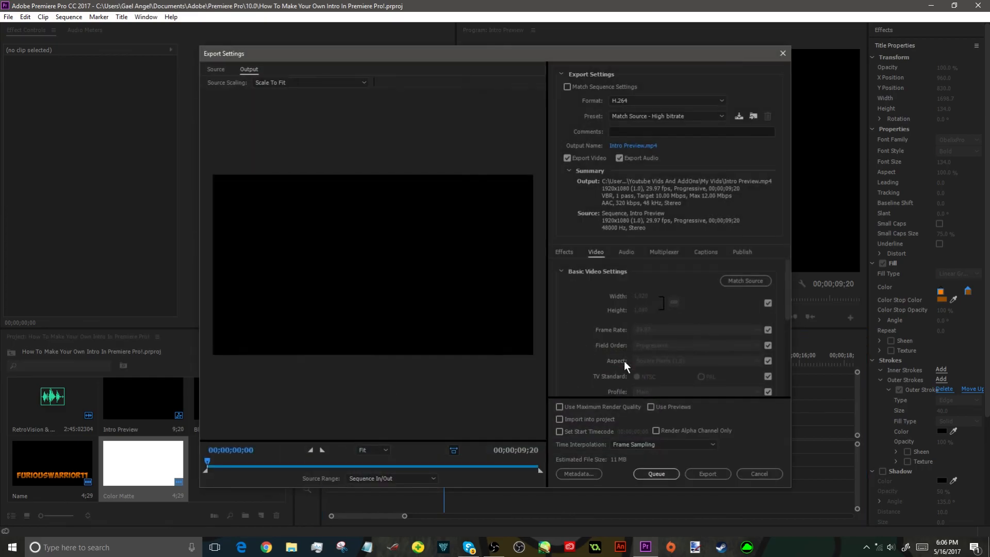
left_click(630, 98)
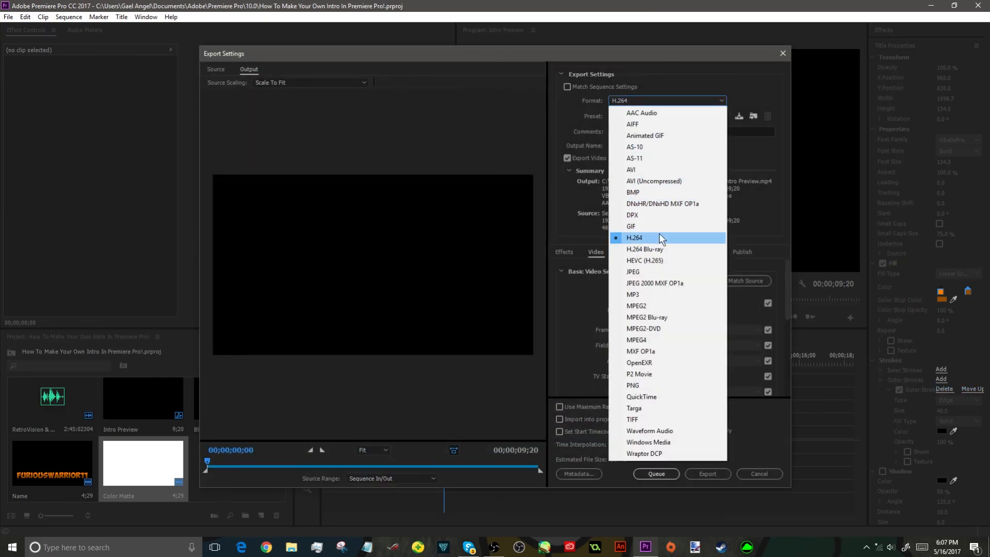
left_click(766, 156)
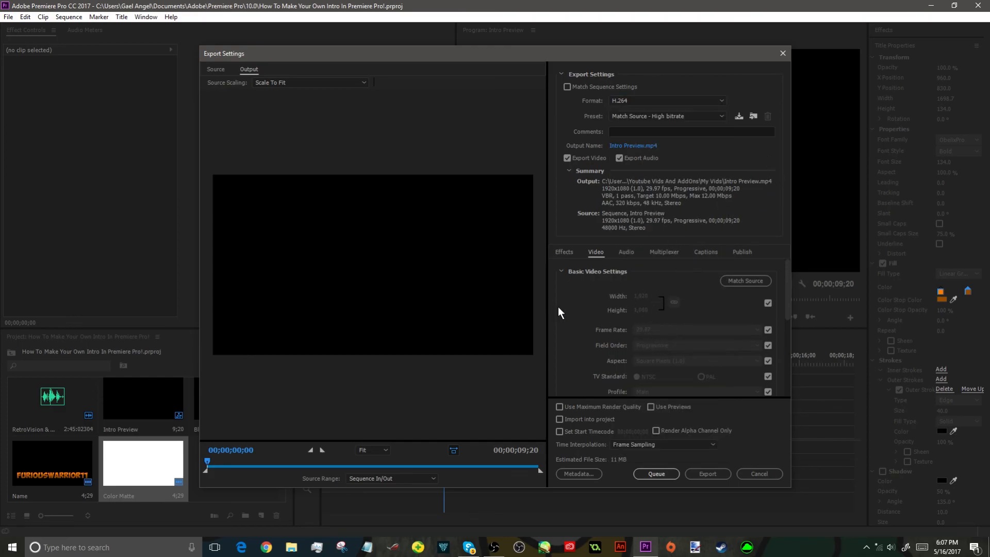
Browse to the Desktop as an output location for the Intro Preview file, and leave the export settings without exporting
left_click(614, 146)
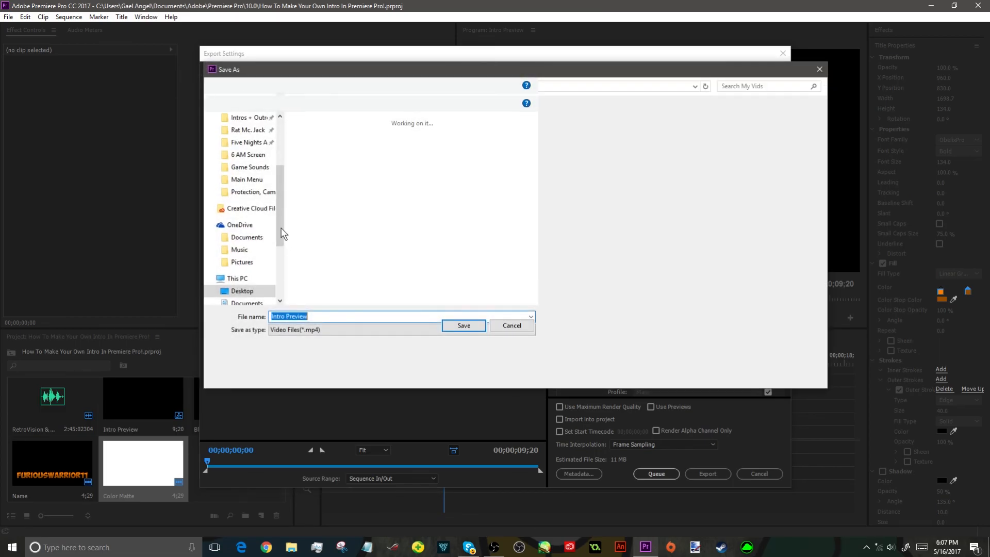
left_click(241, 291)
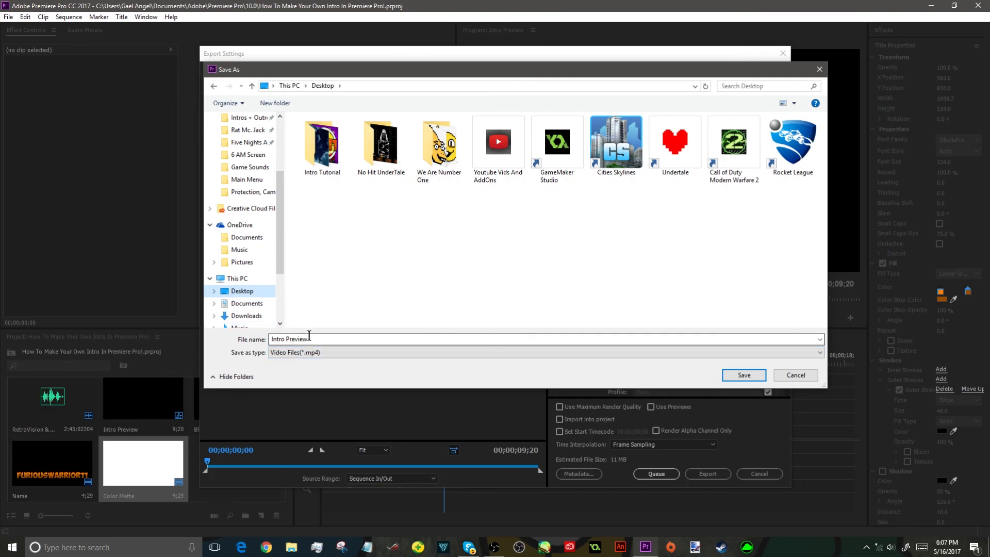
left_click(780, 380)
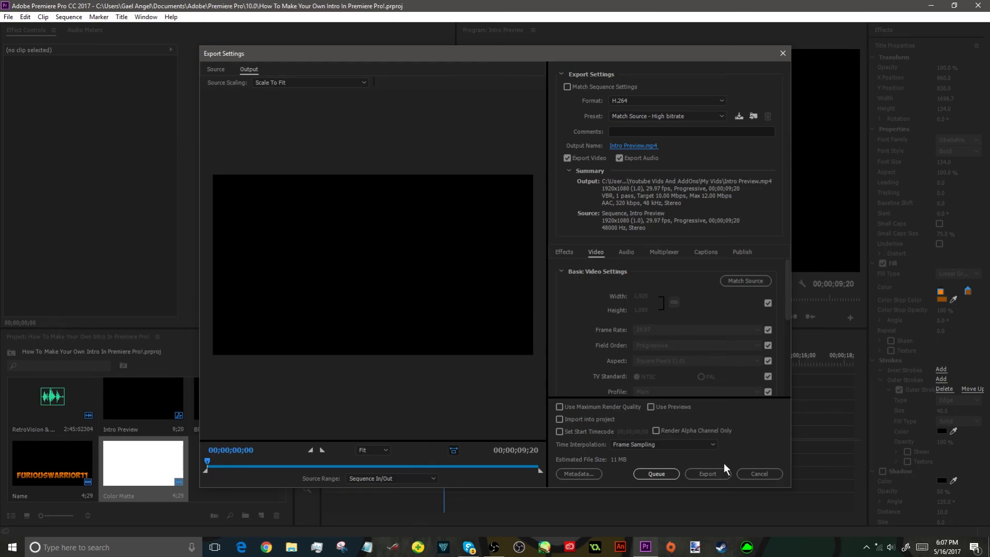
left_click(765, 468)
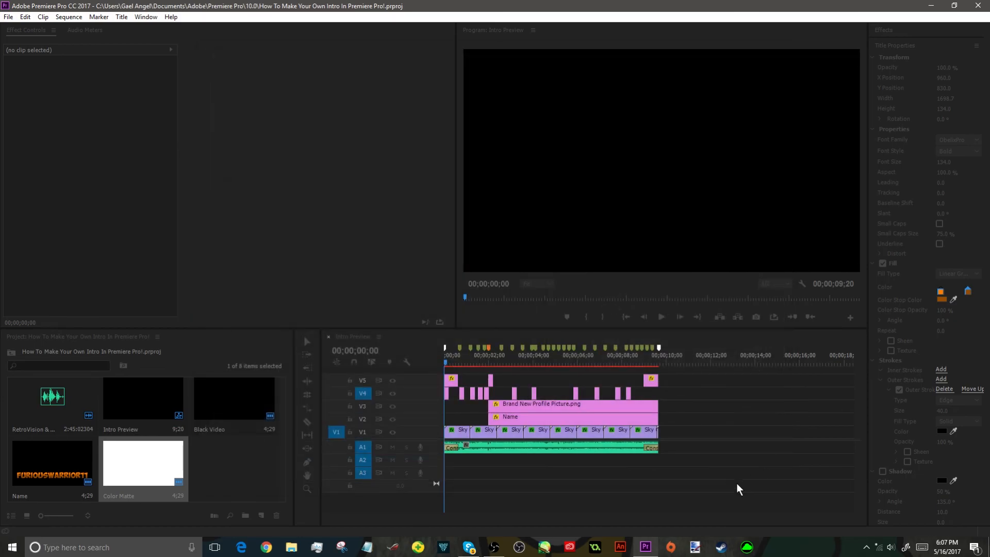